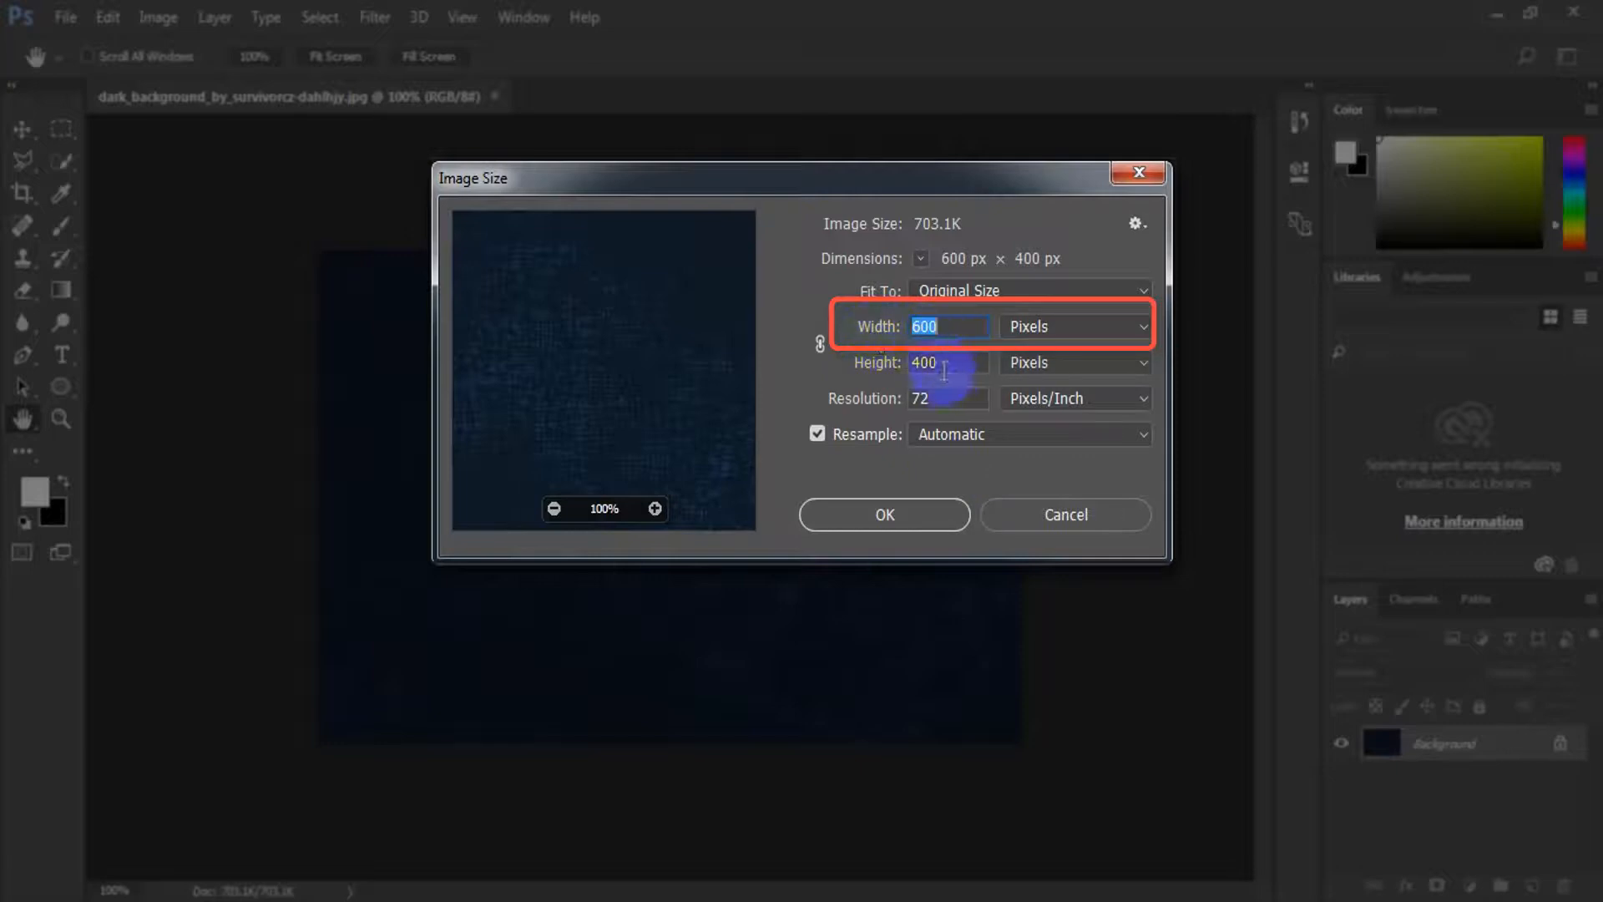
Step: Apply the image size of 600 by 400 pixels to the background image
click(885, 514)
key(v)
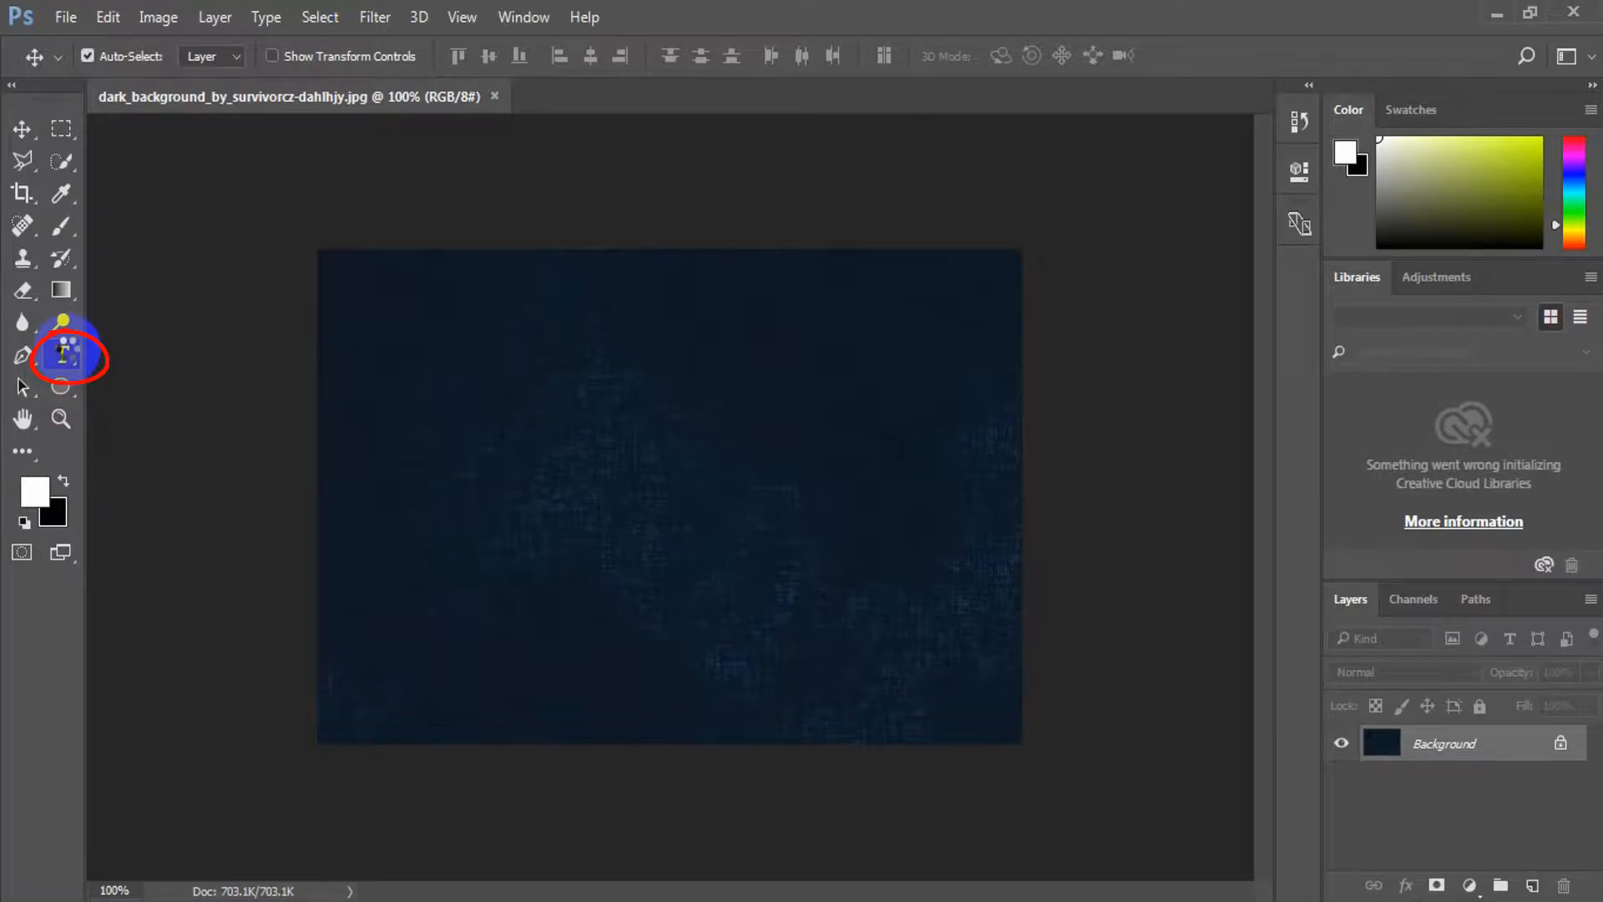
Step: Add the text "Gold" over the background in white (ffffff), using the Pieces of Eight font at 280 pt
click(63, 353)
click(278, 56)
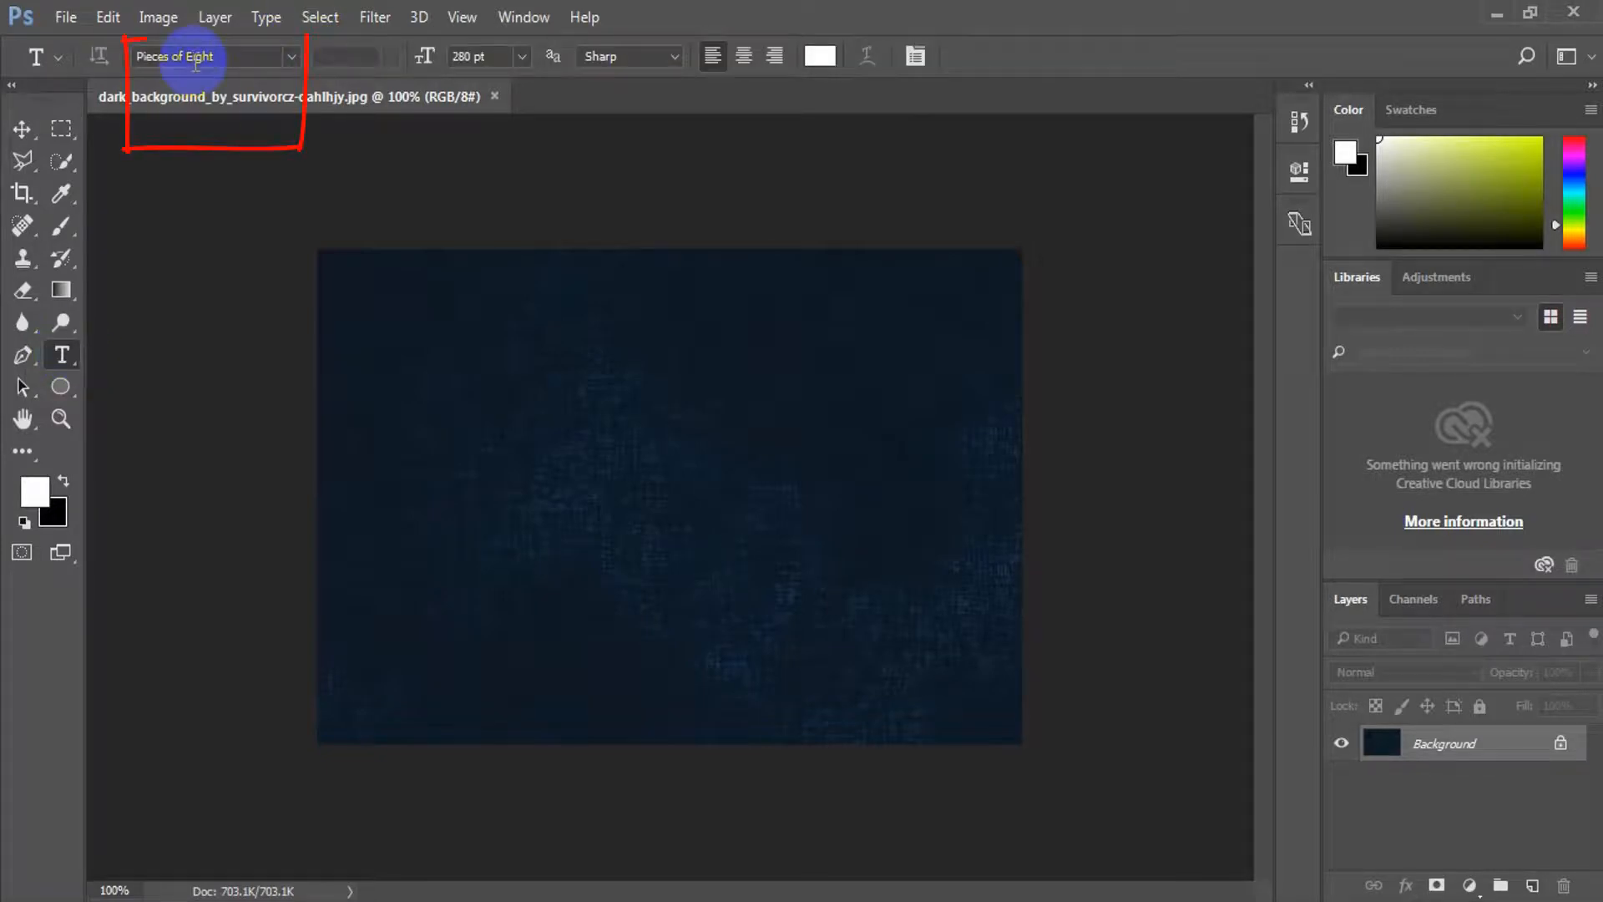
click(292, 56)
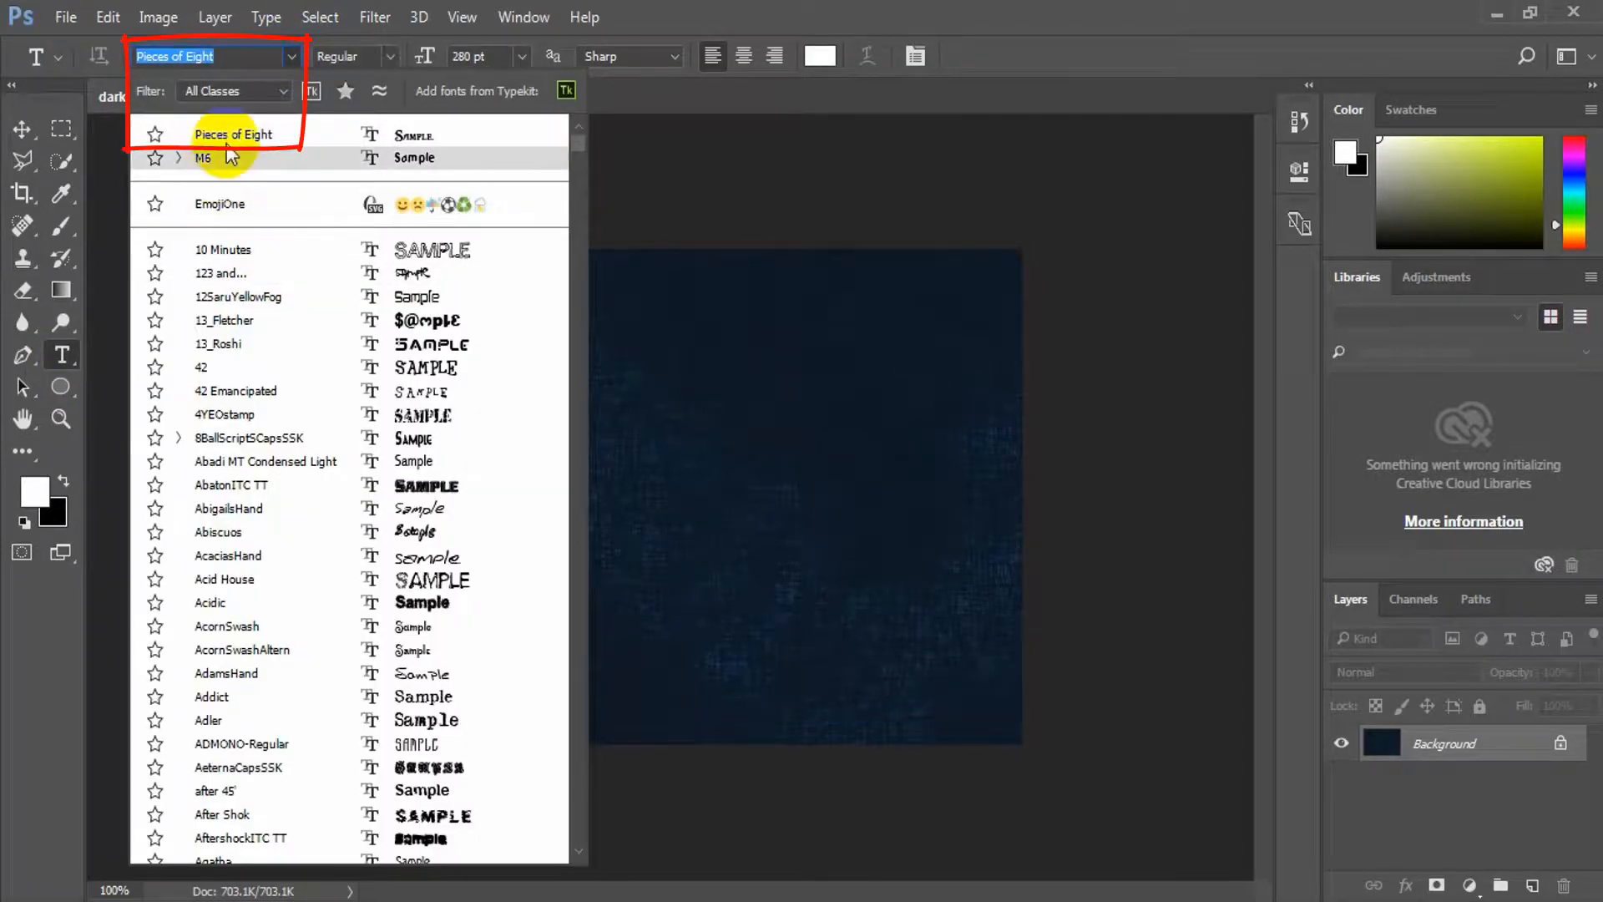
click(34, 496)
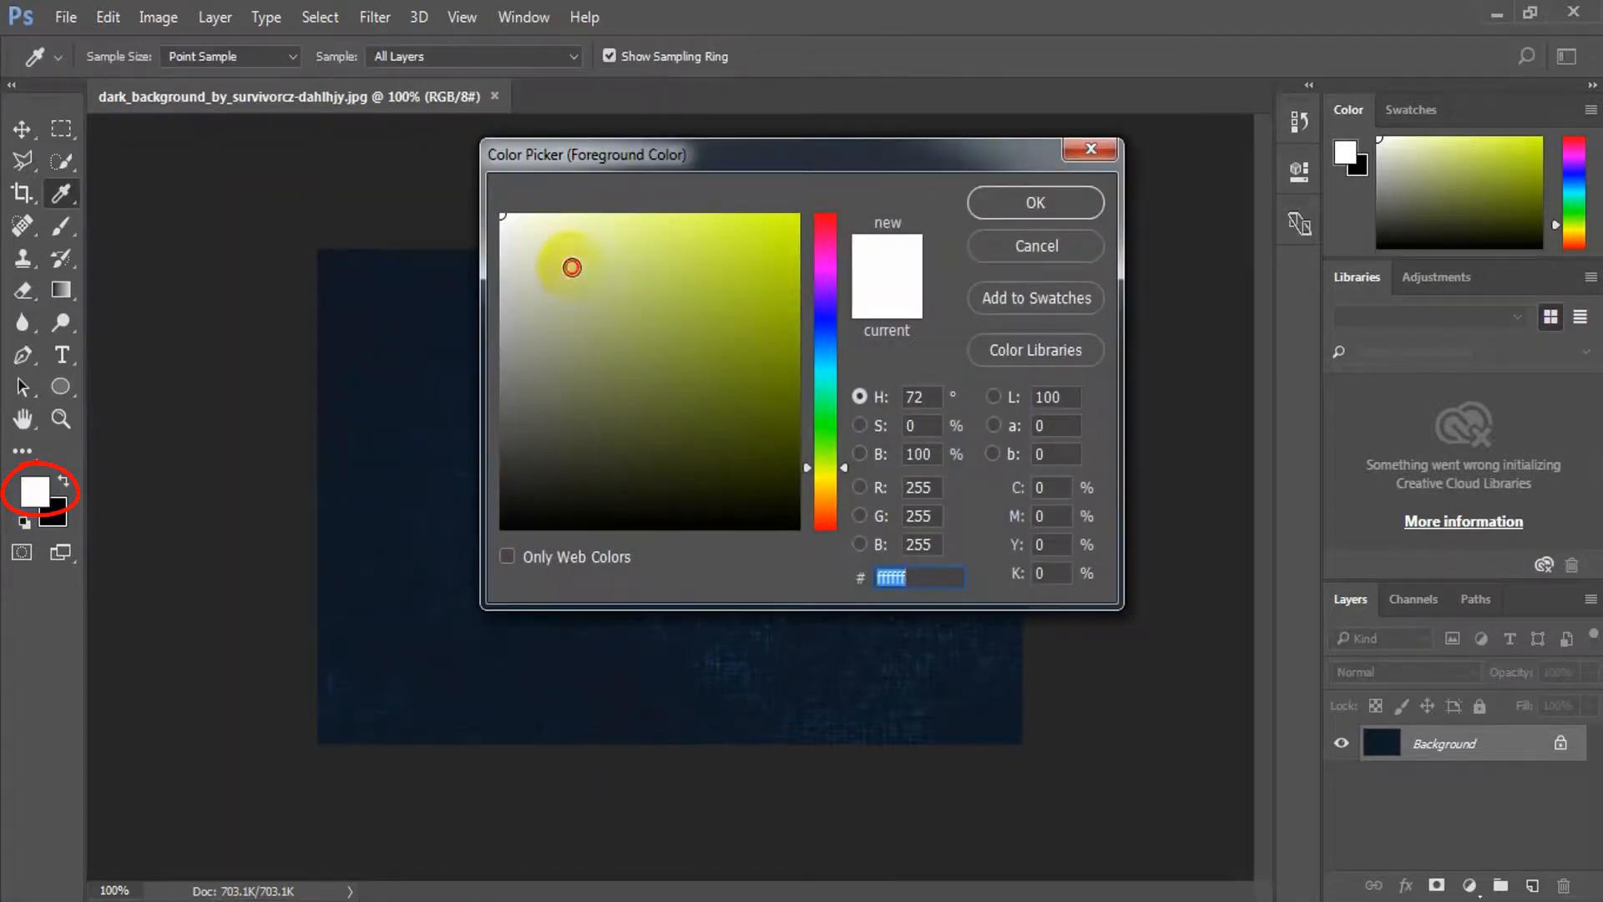
click(1052, 222)
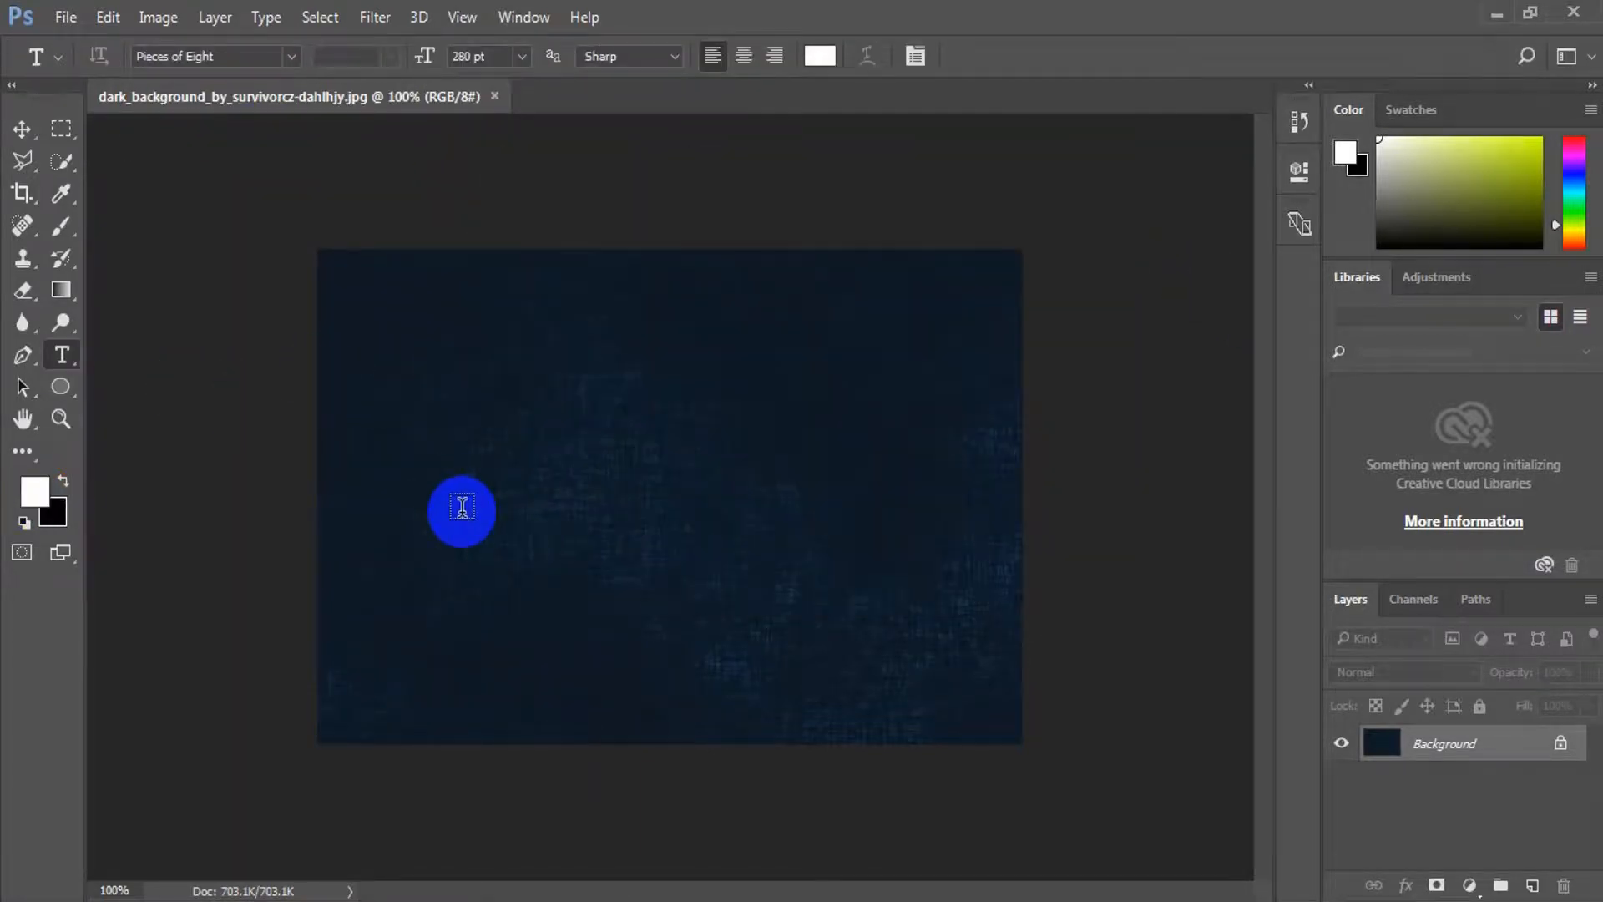
click(461, 511)
text(GOLD)
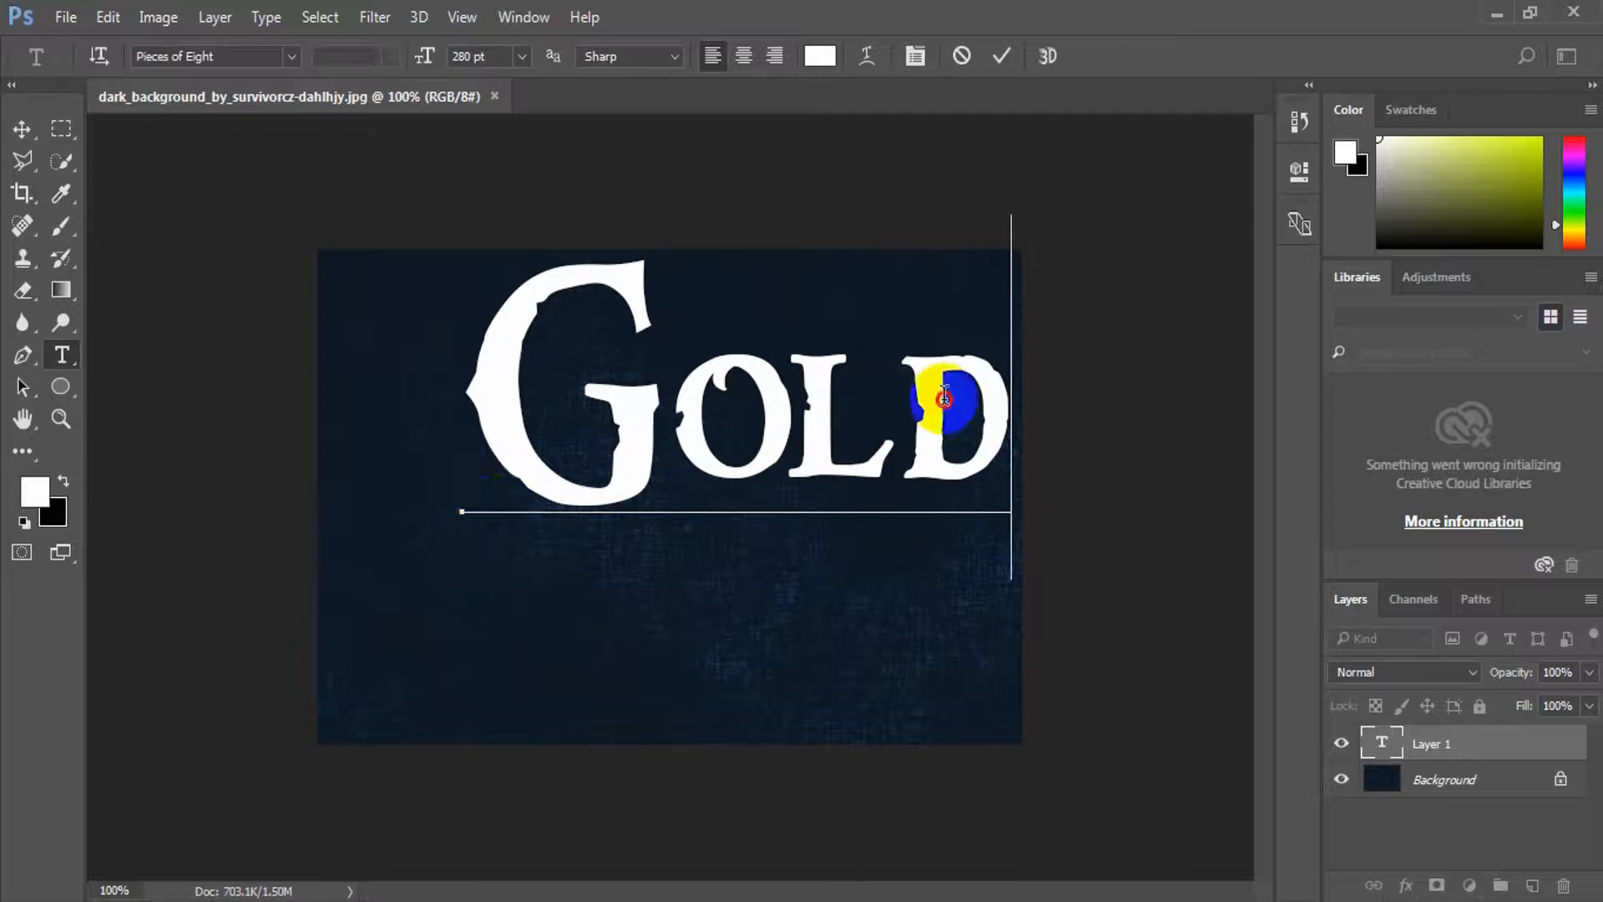
Step: Enlarge the letters "old" to 350 pt and commit the text
drag(998, 399, 700, 396)
click(476, 56)
text(350)
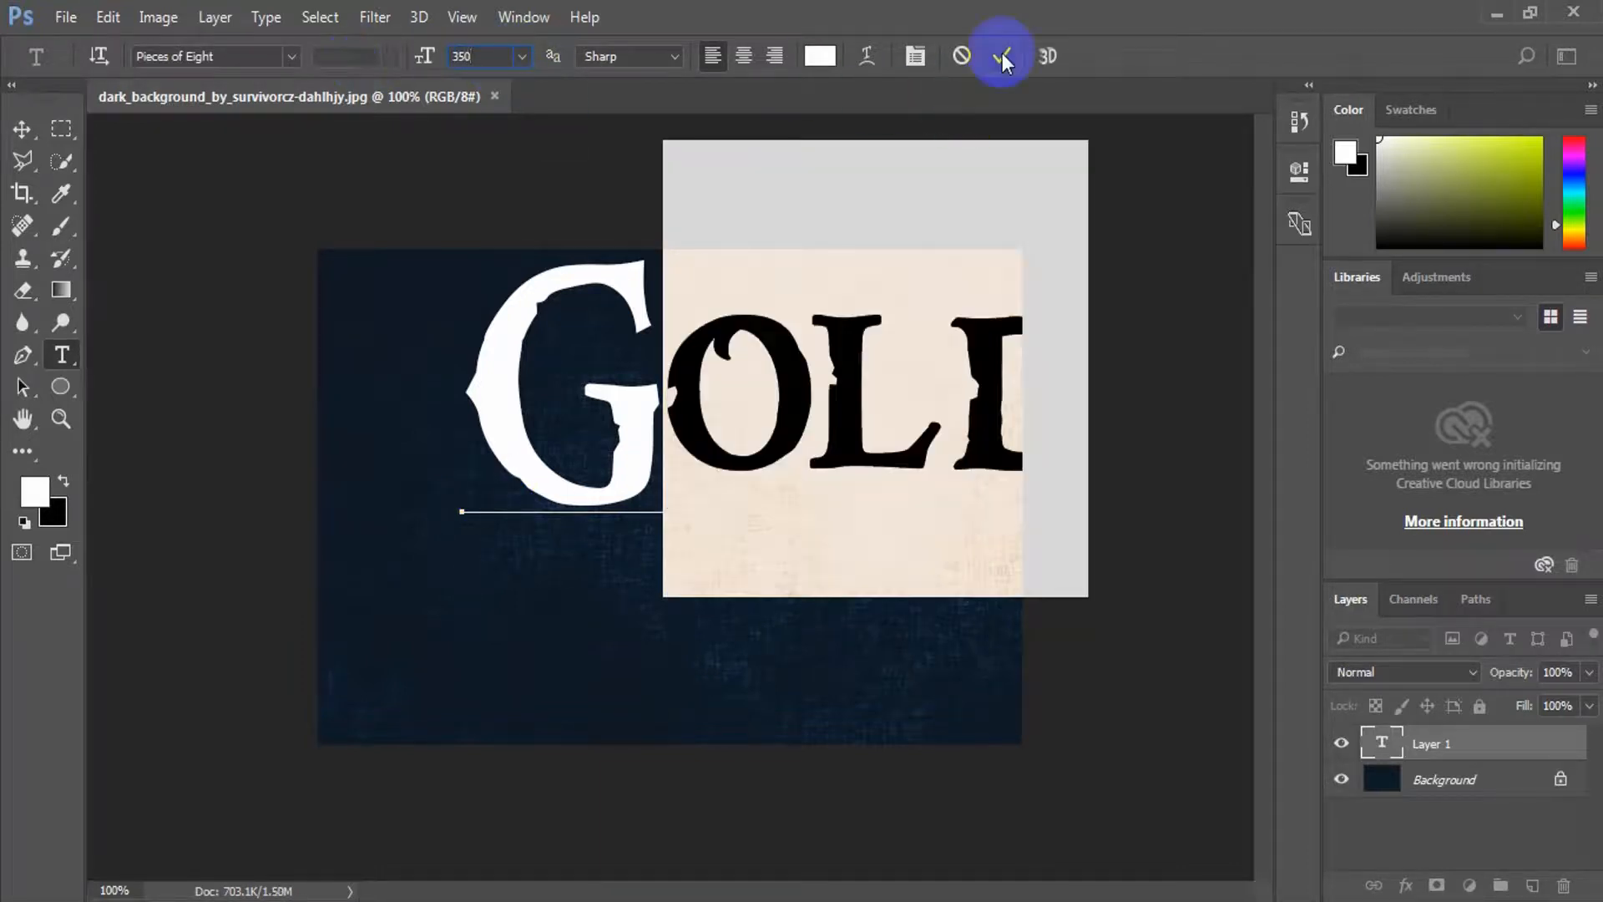
click(1003, 56)
Step: Move the Gold text to the middle of the canvas
click(26, 134)
drag(668, 422, 628, 488)
key(ctrl)
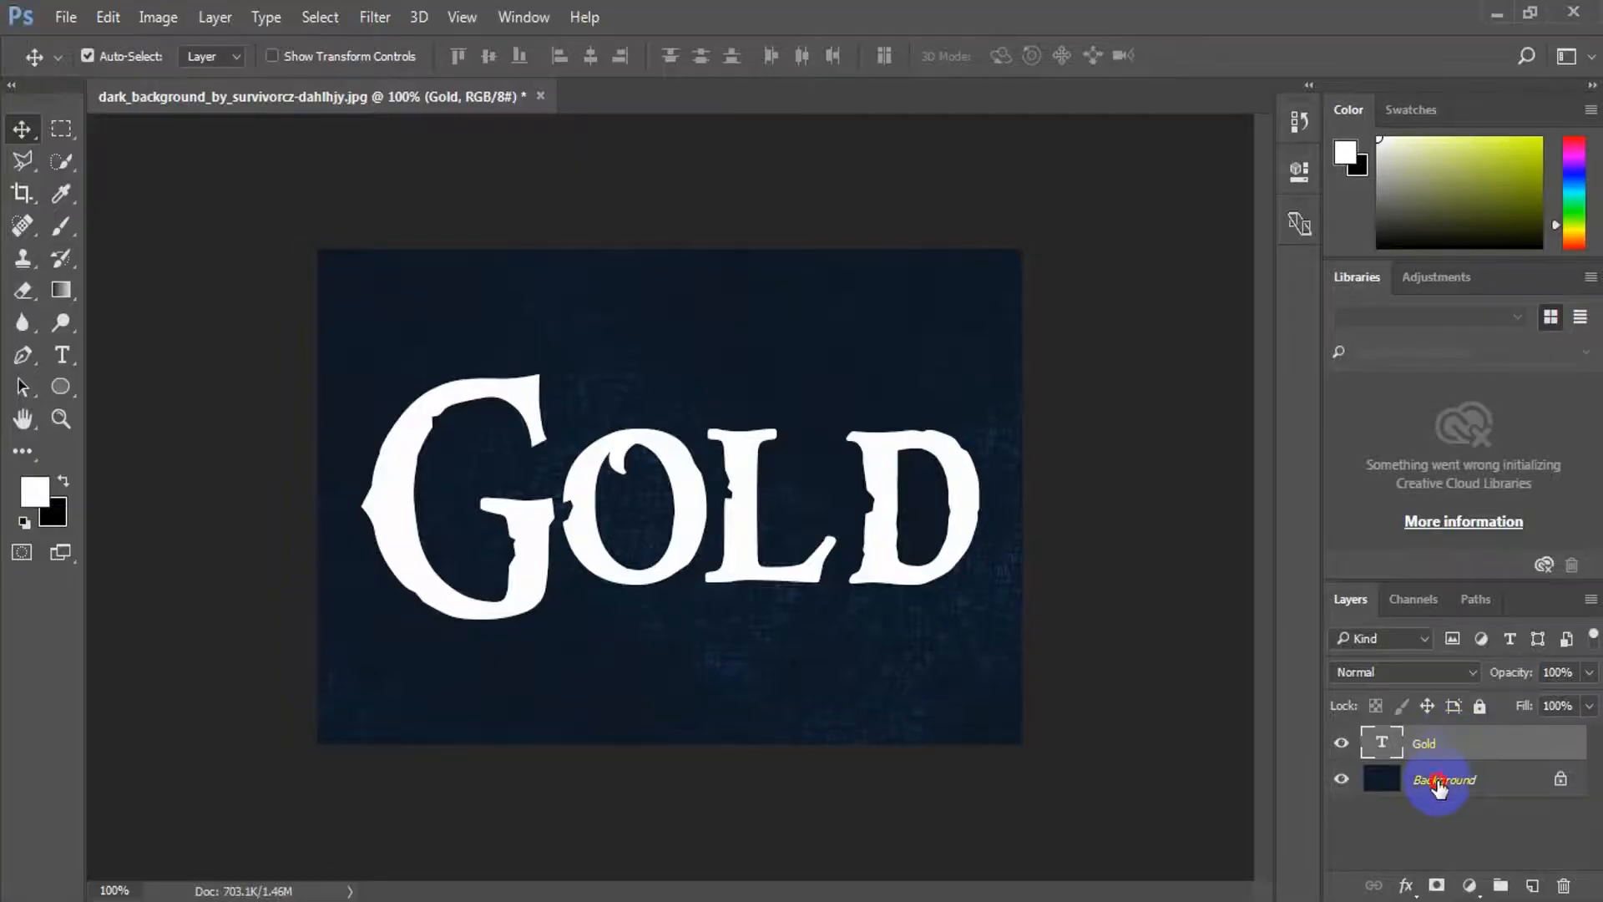
Step: Add a Drop Shadow layer style to the Gold text layer, keeping its blend mode at Normal
click(1446, 773)
click(1437, 743)
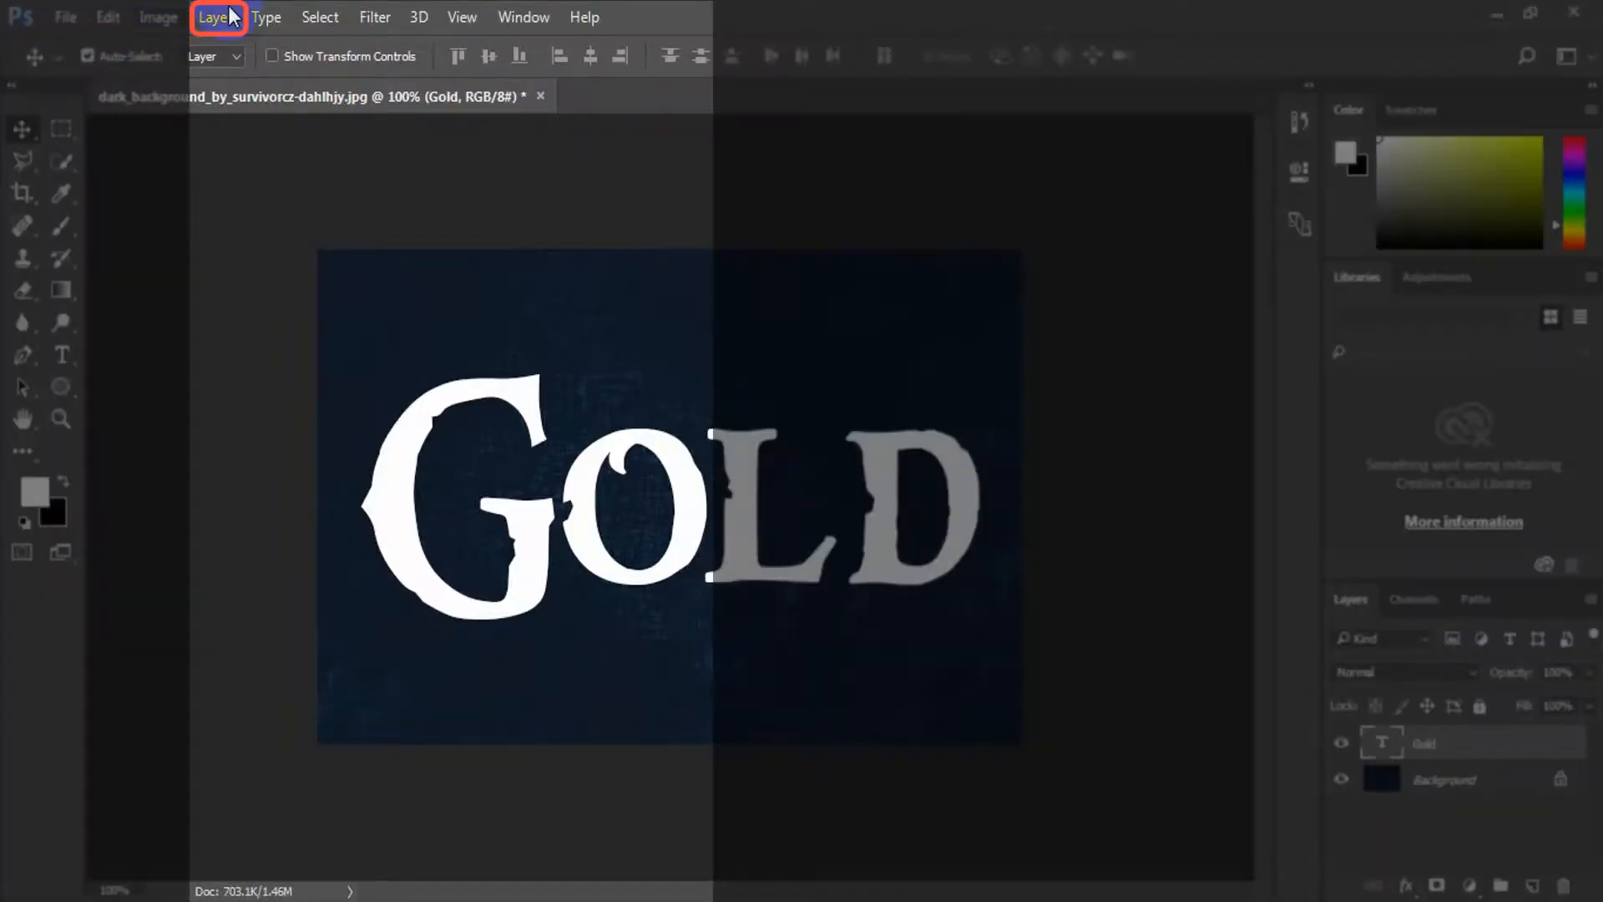
click(219, 17)
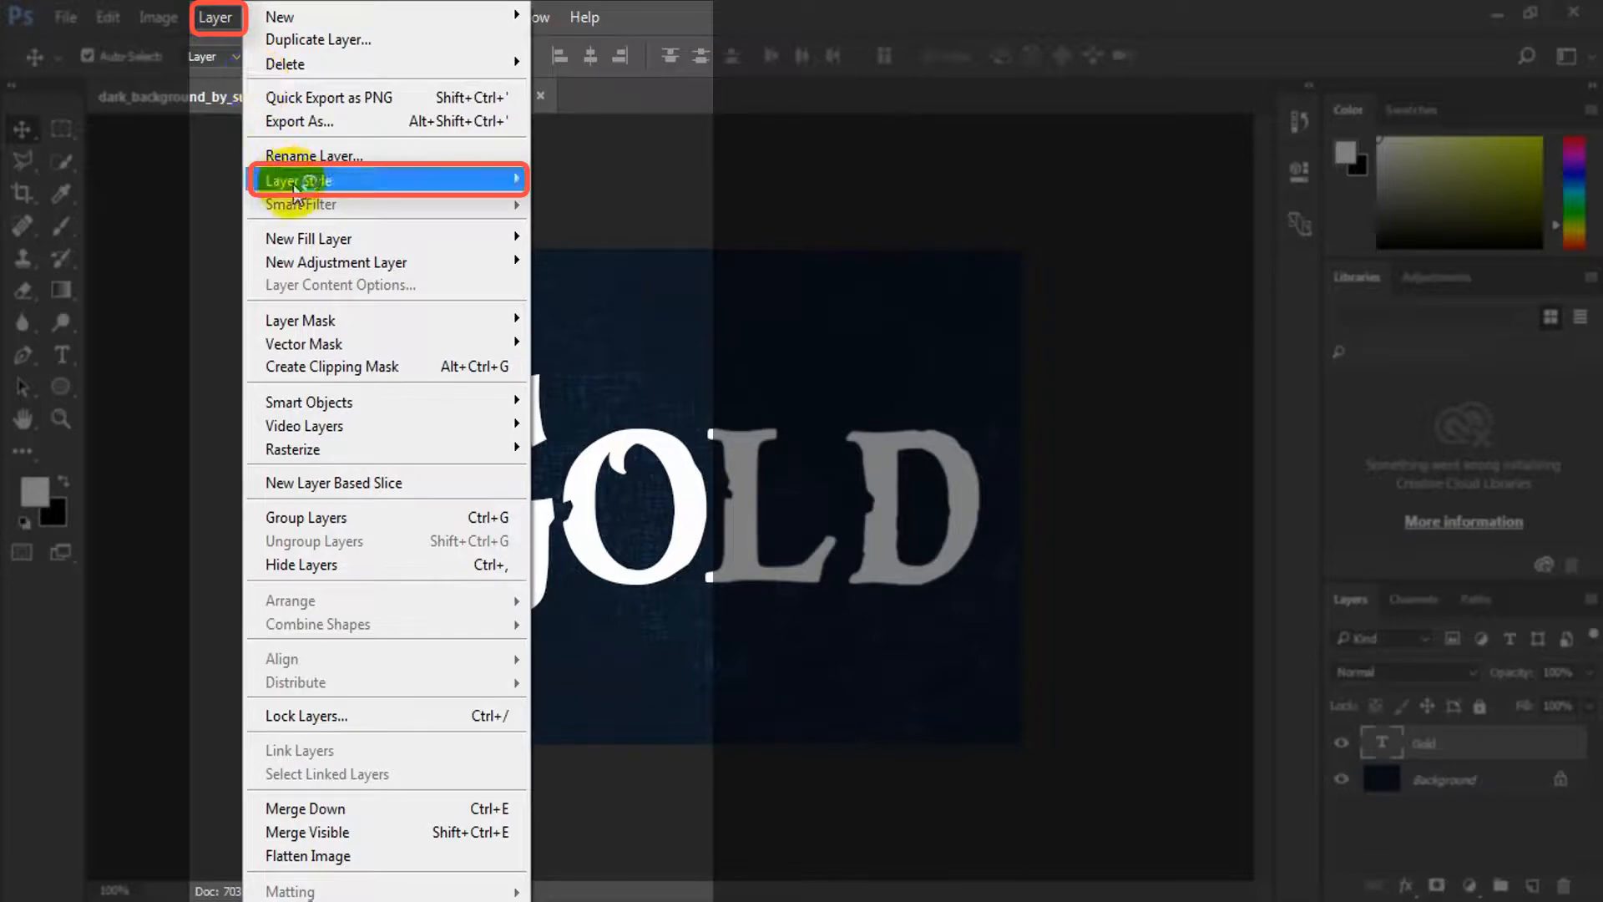
mouse_move(276, 182)
click(586, 186)
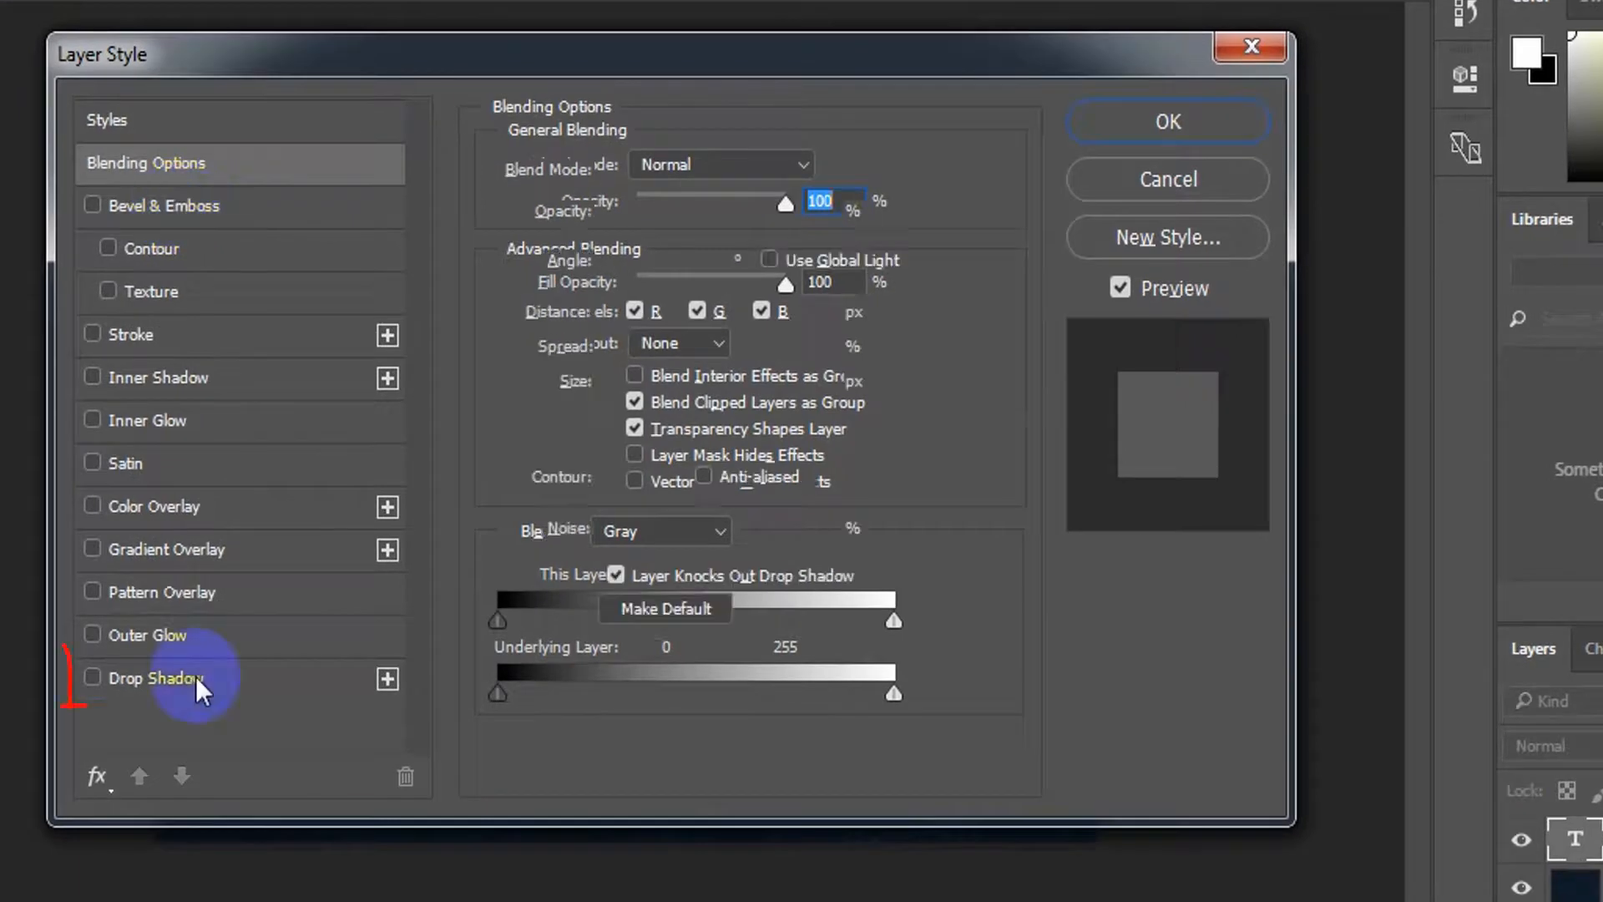
click(221, 664)
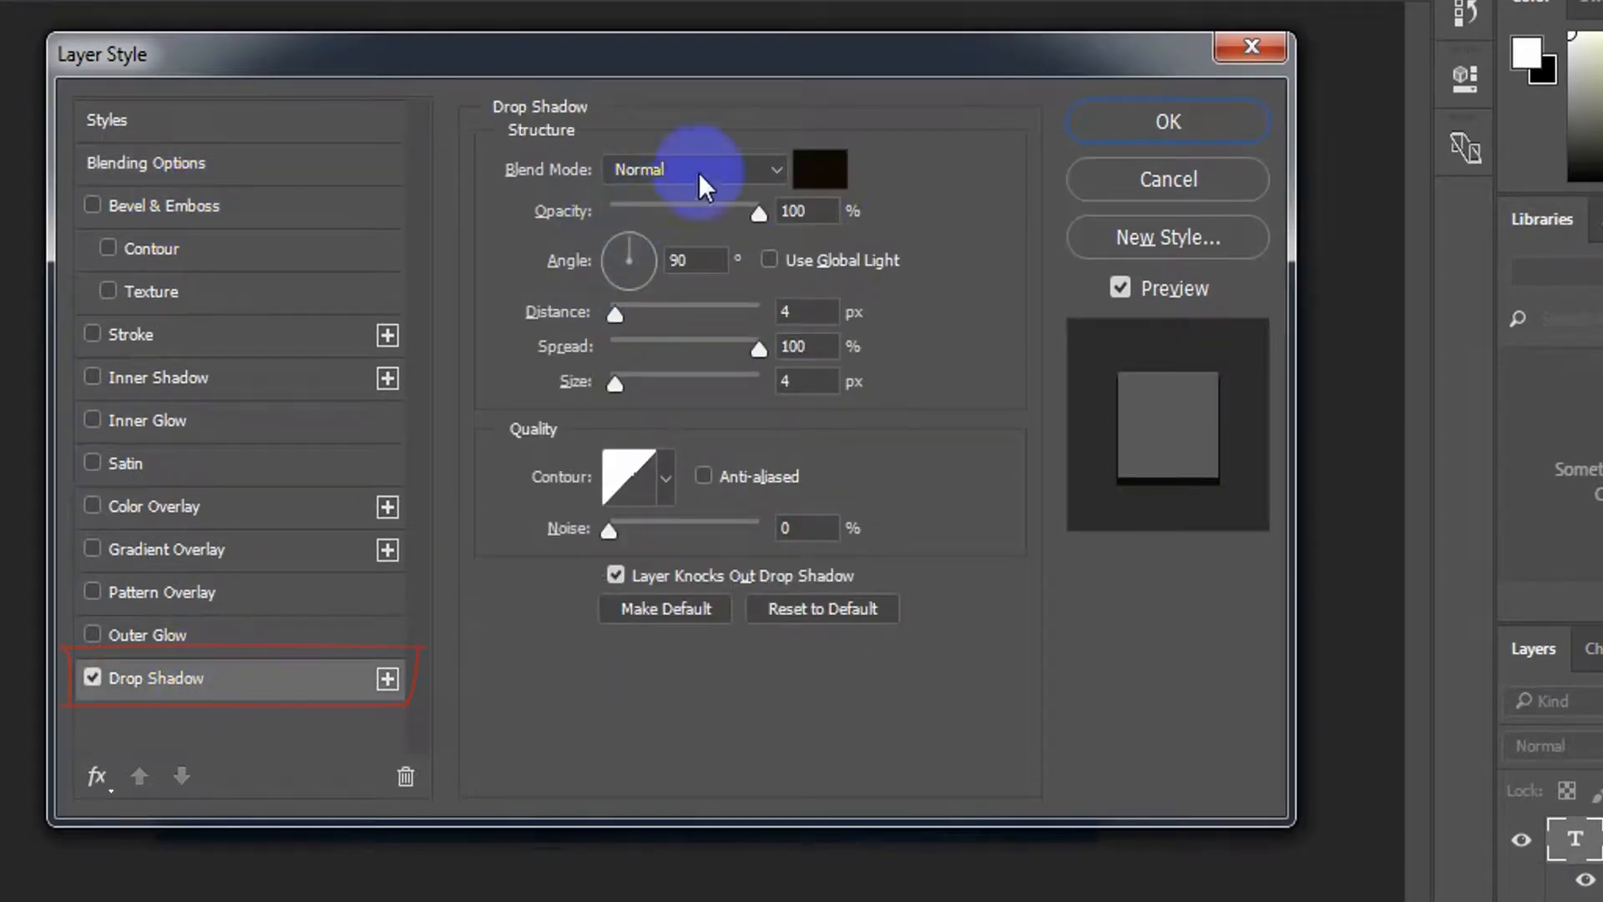
click(774, 171)
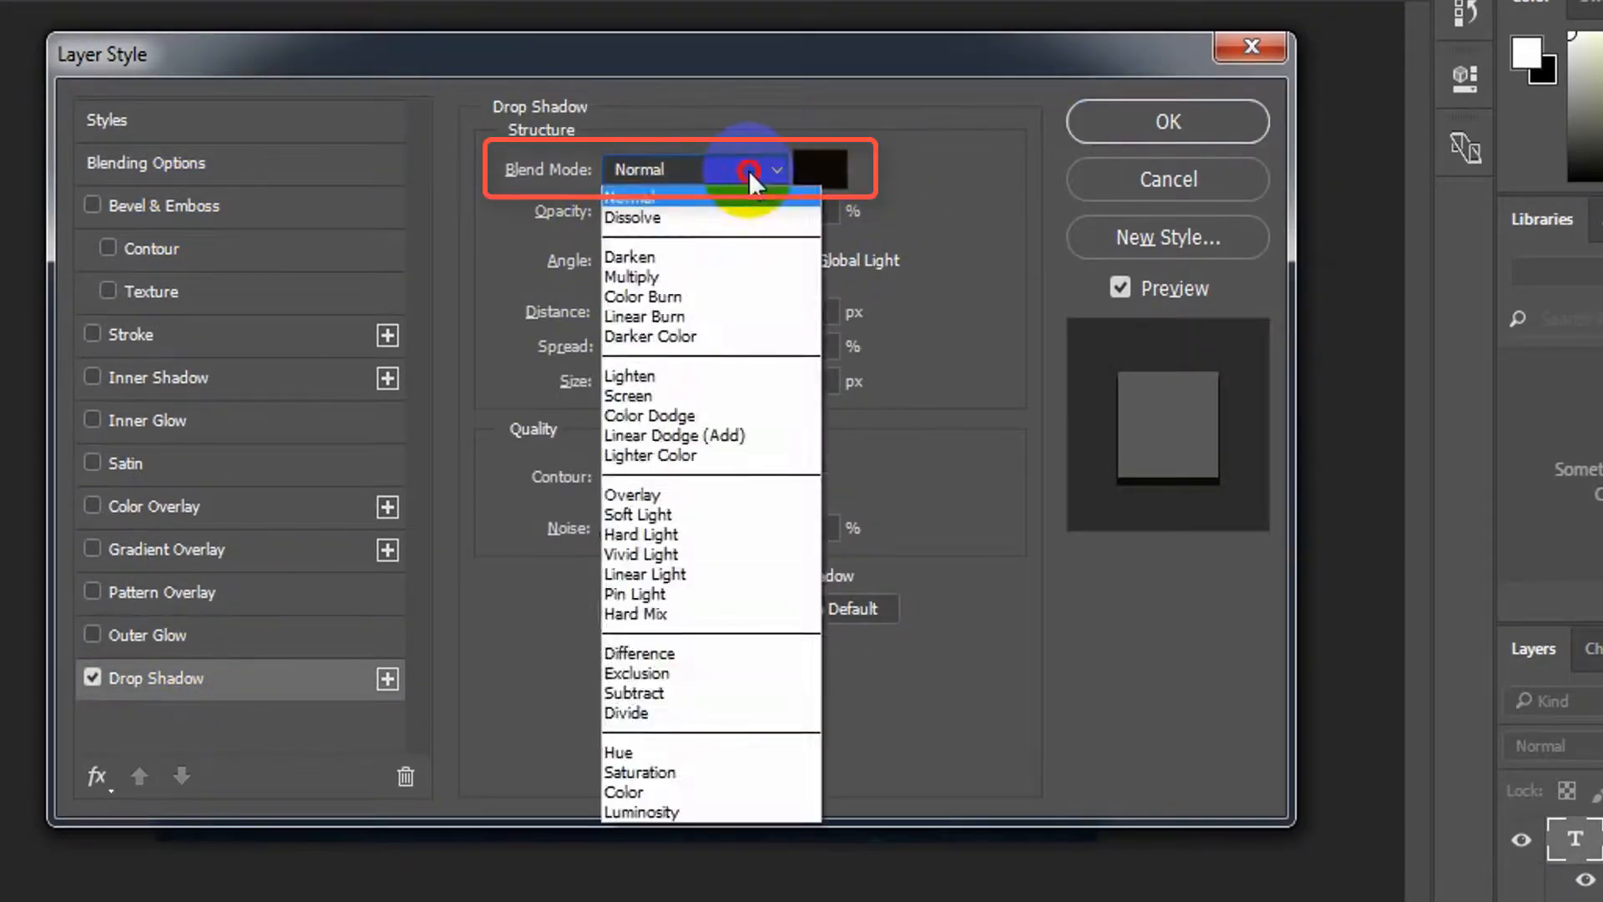
click(749, 170)
Step: Set the drop shadow colour to fcf5cc
click(819, 172)
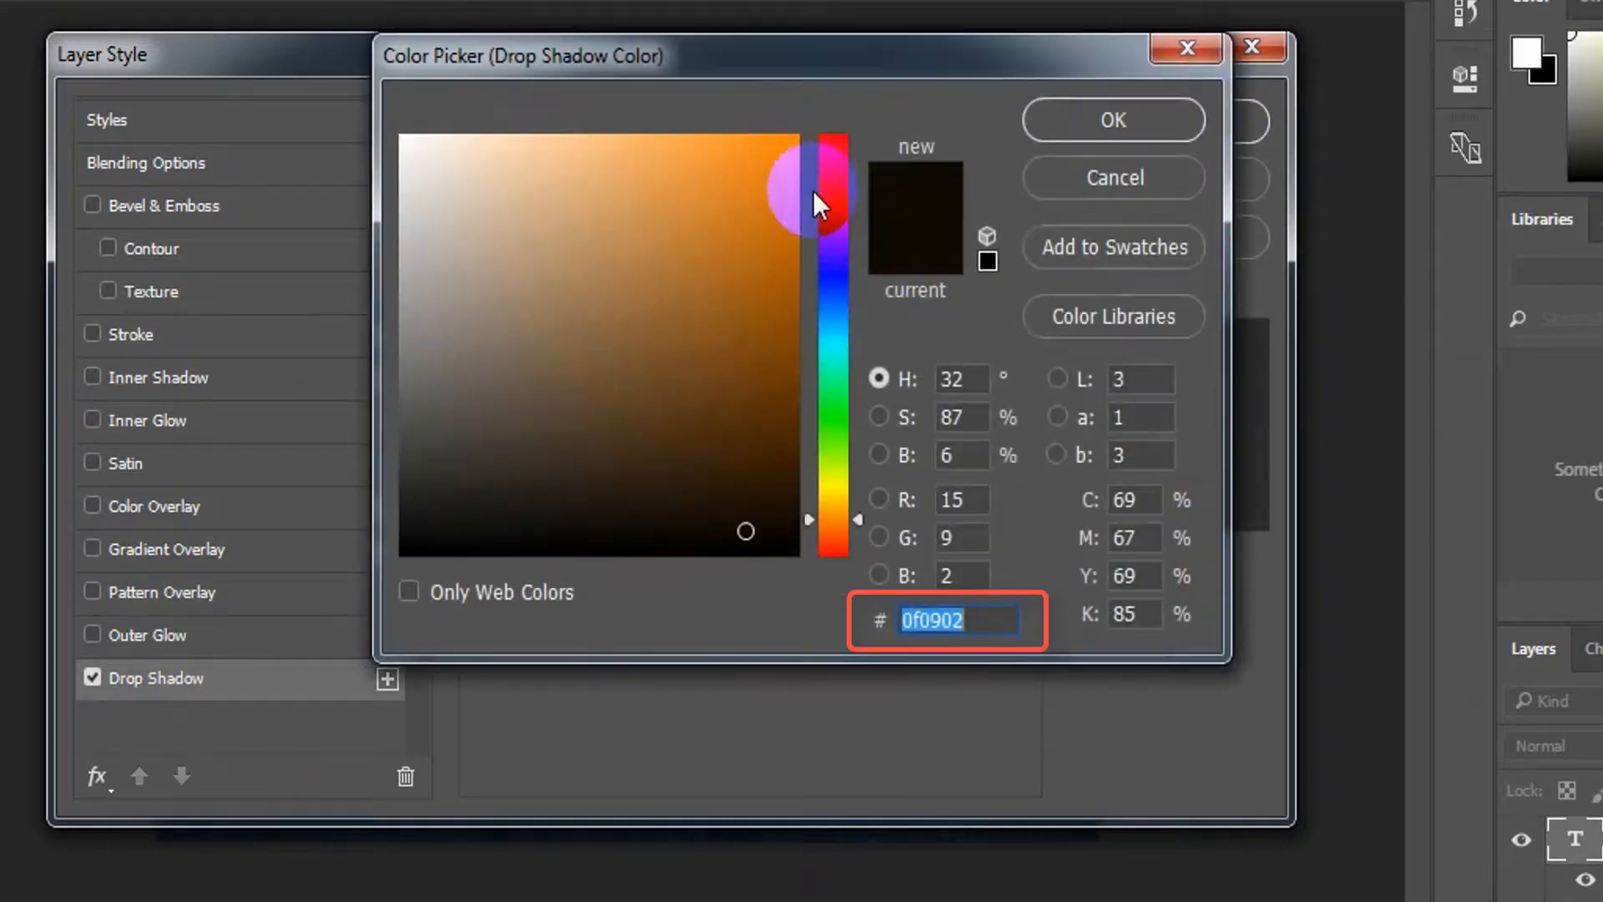
click(1014, 618)
text(fcf5cc)
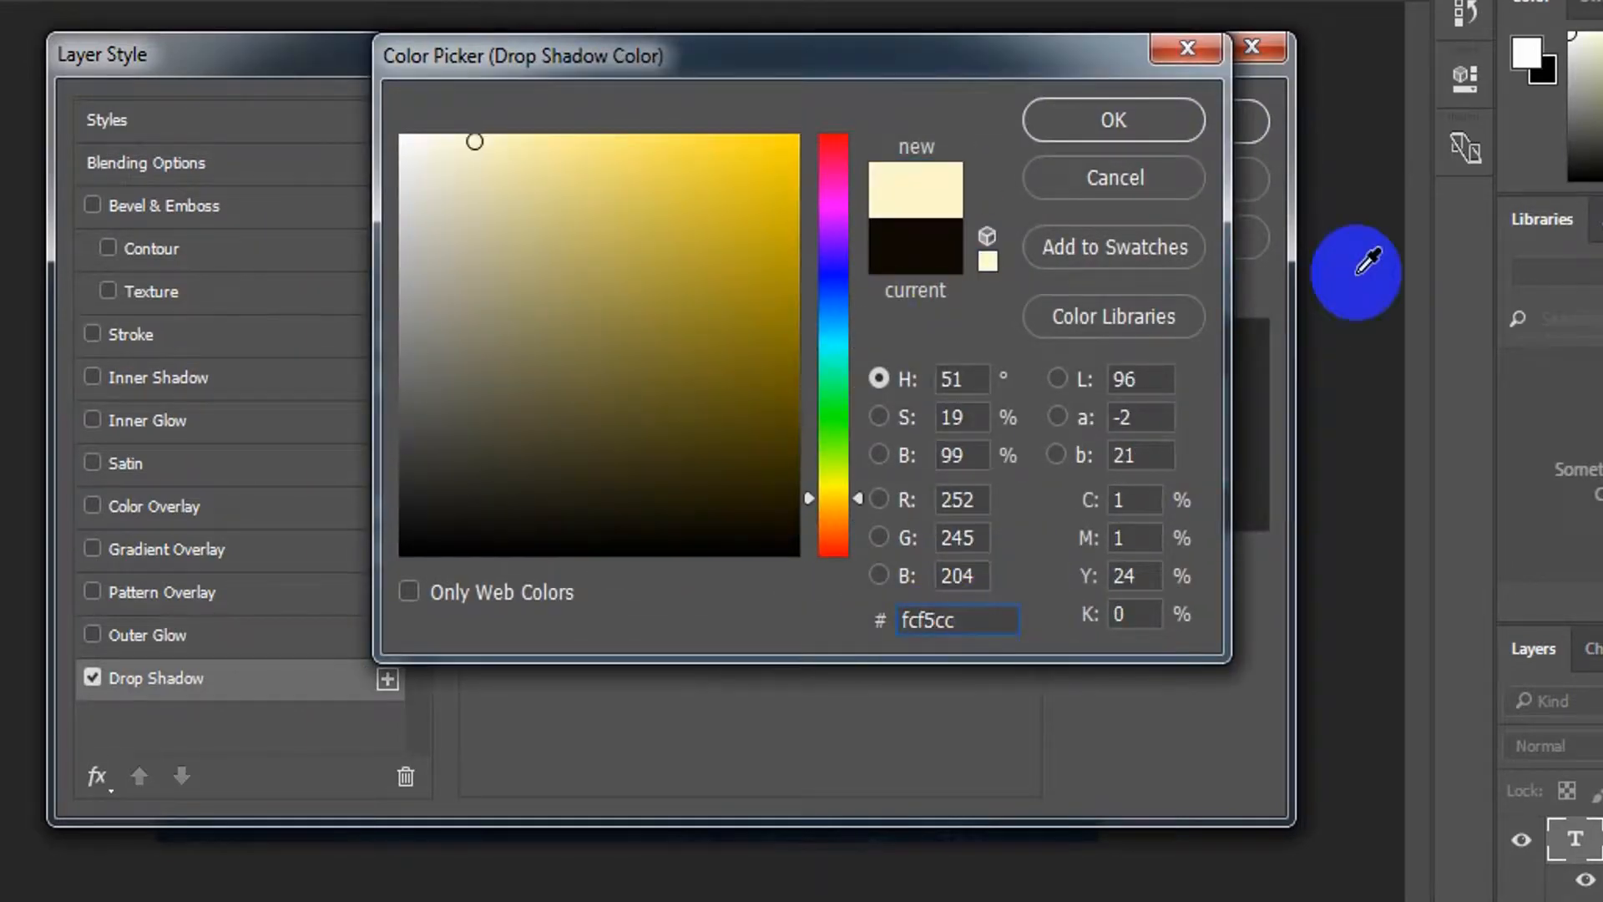
click(1114, 120)
Step: Set the drop shadow's angle to -85°, distance to 3 px, spread to 0% and size to 7 px
click(527, 266)
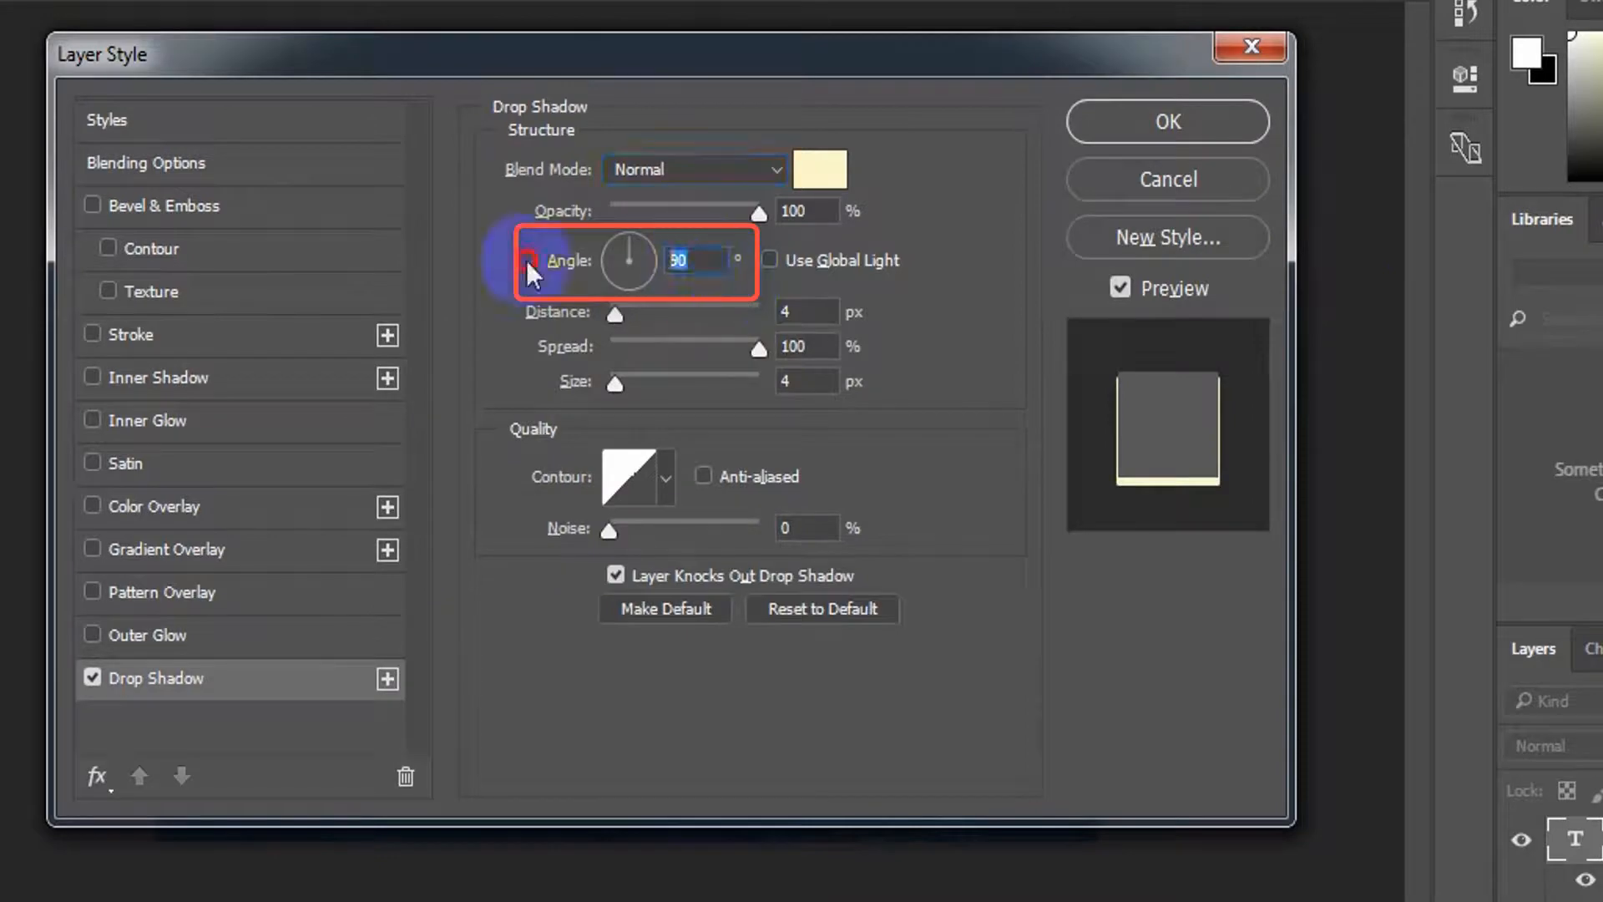
text(-85)
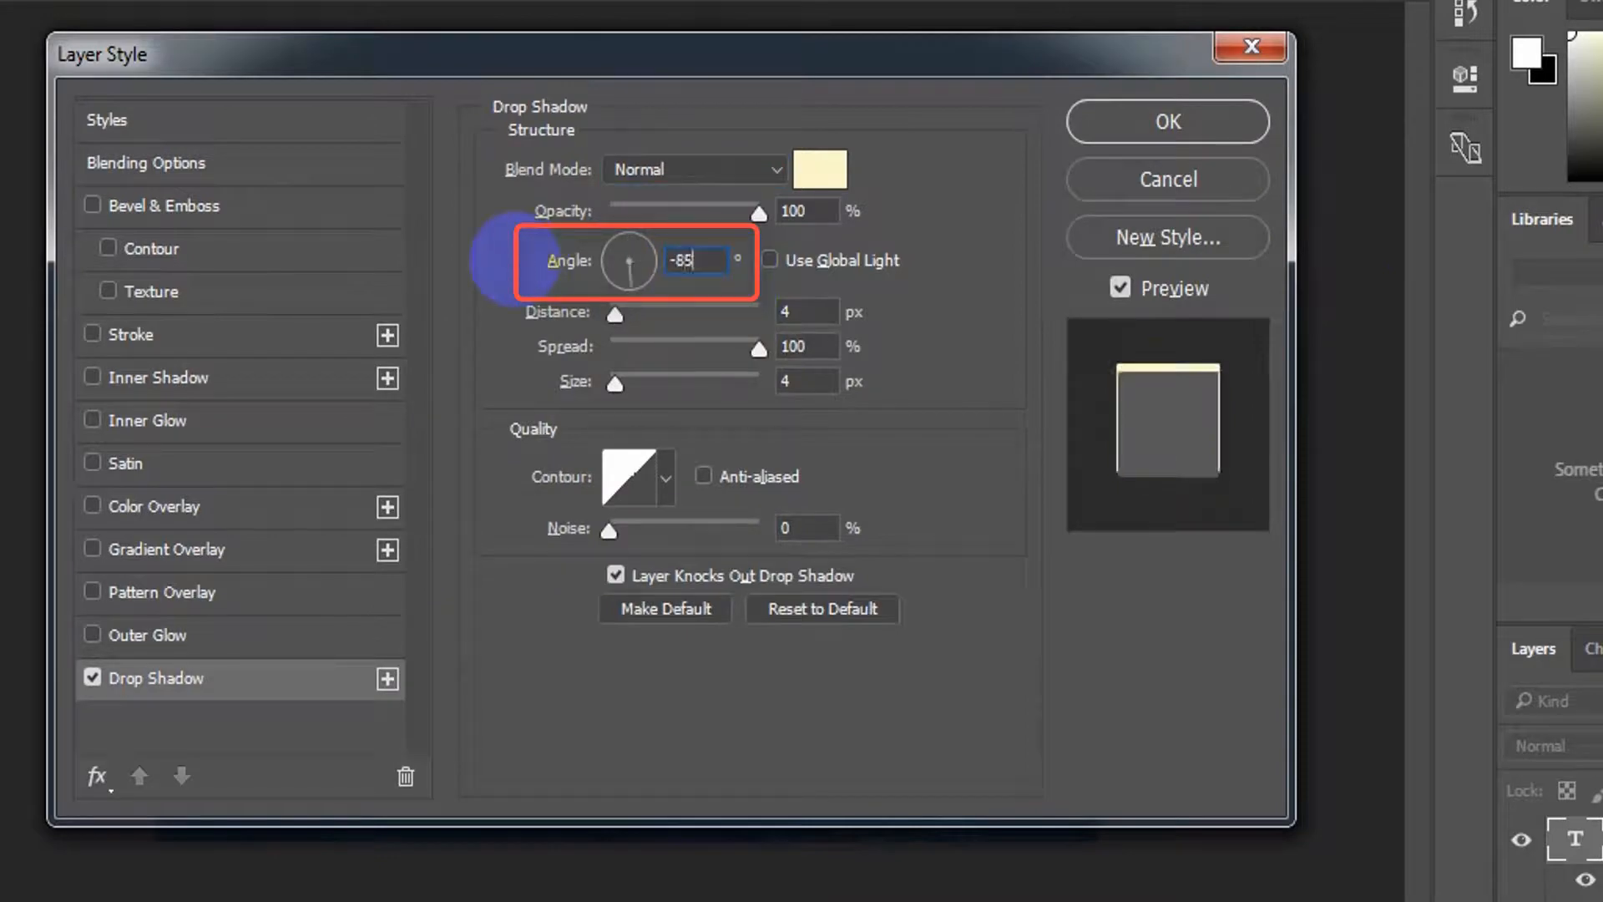
drag(808, 314, 681, 313)
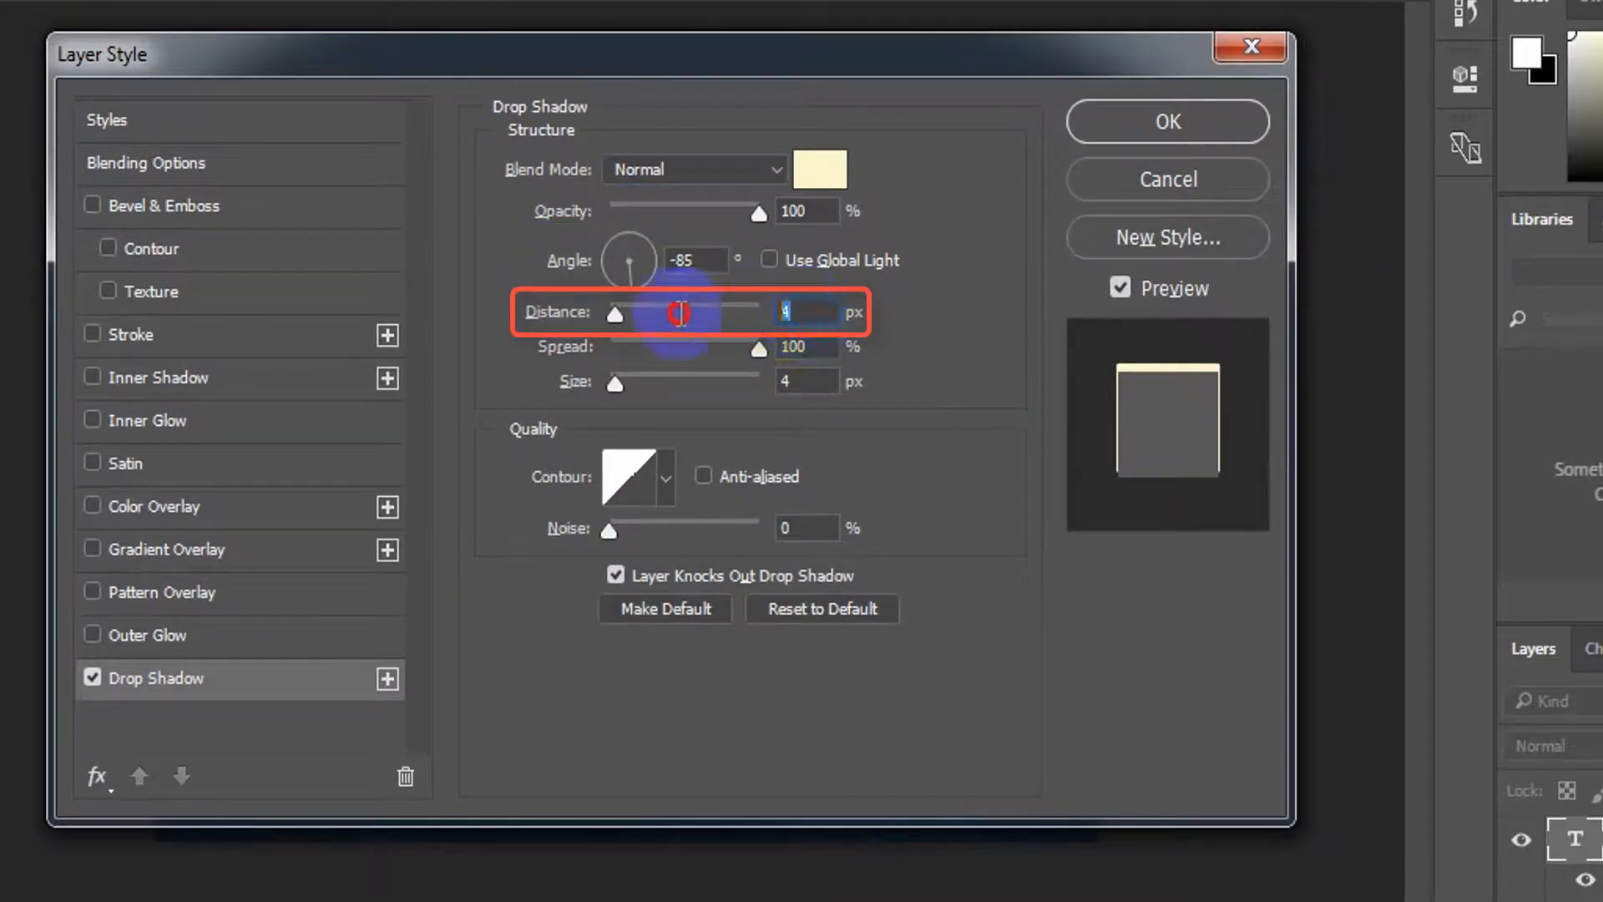
text(3)
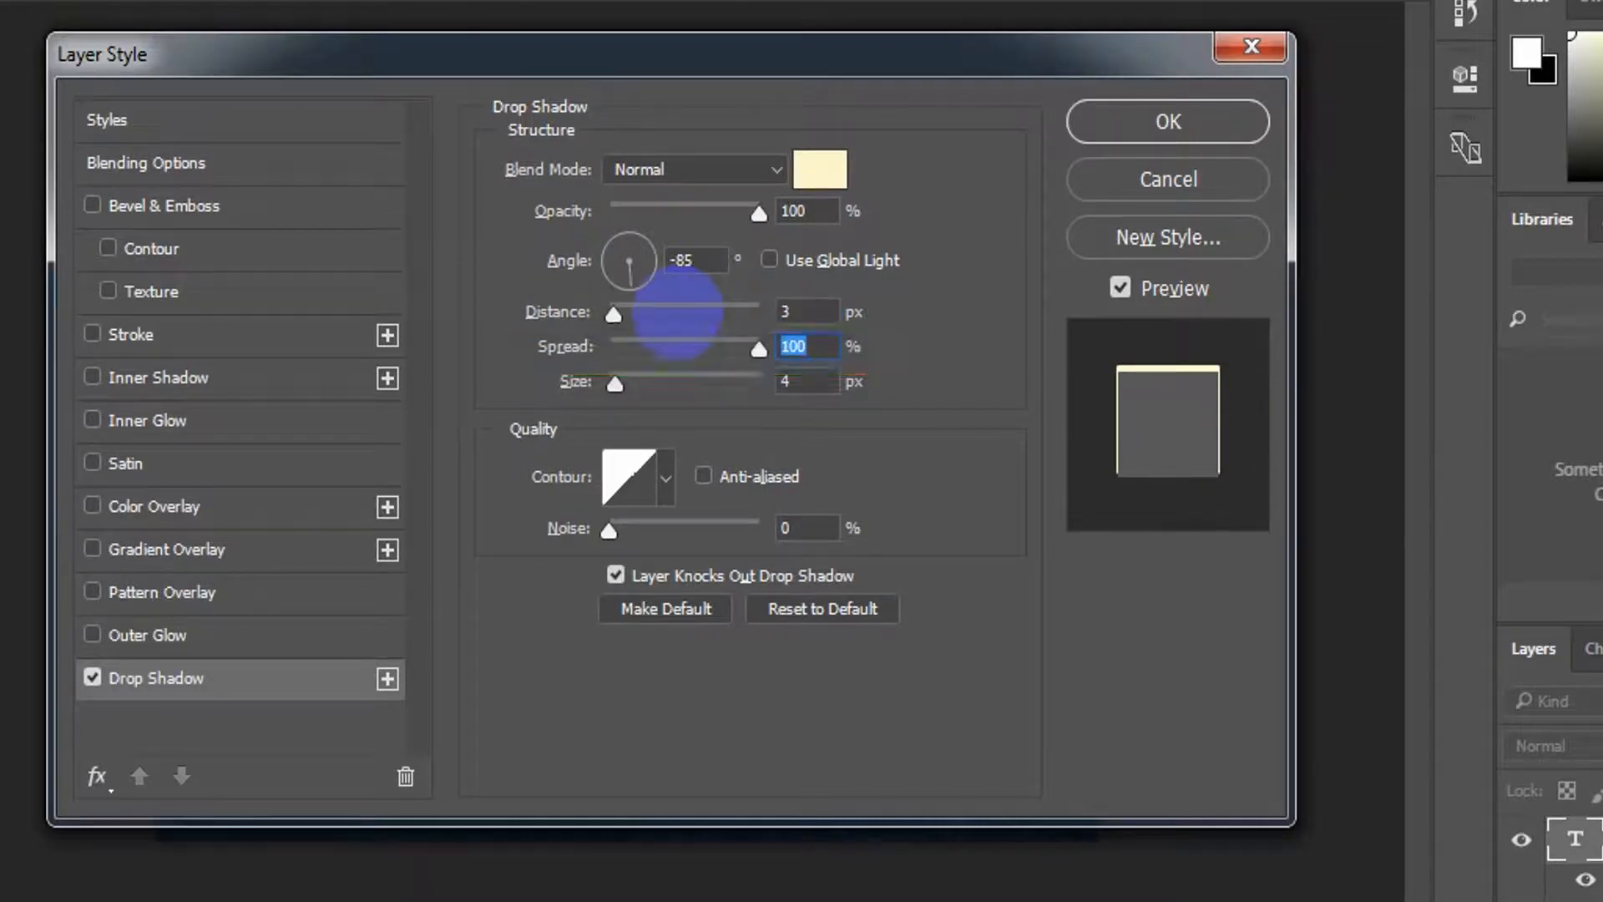
text(0)
key(Tab)
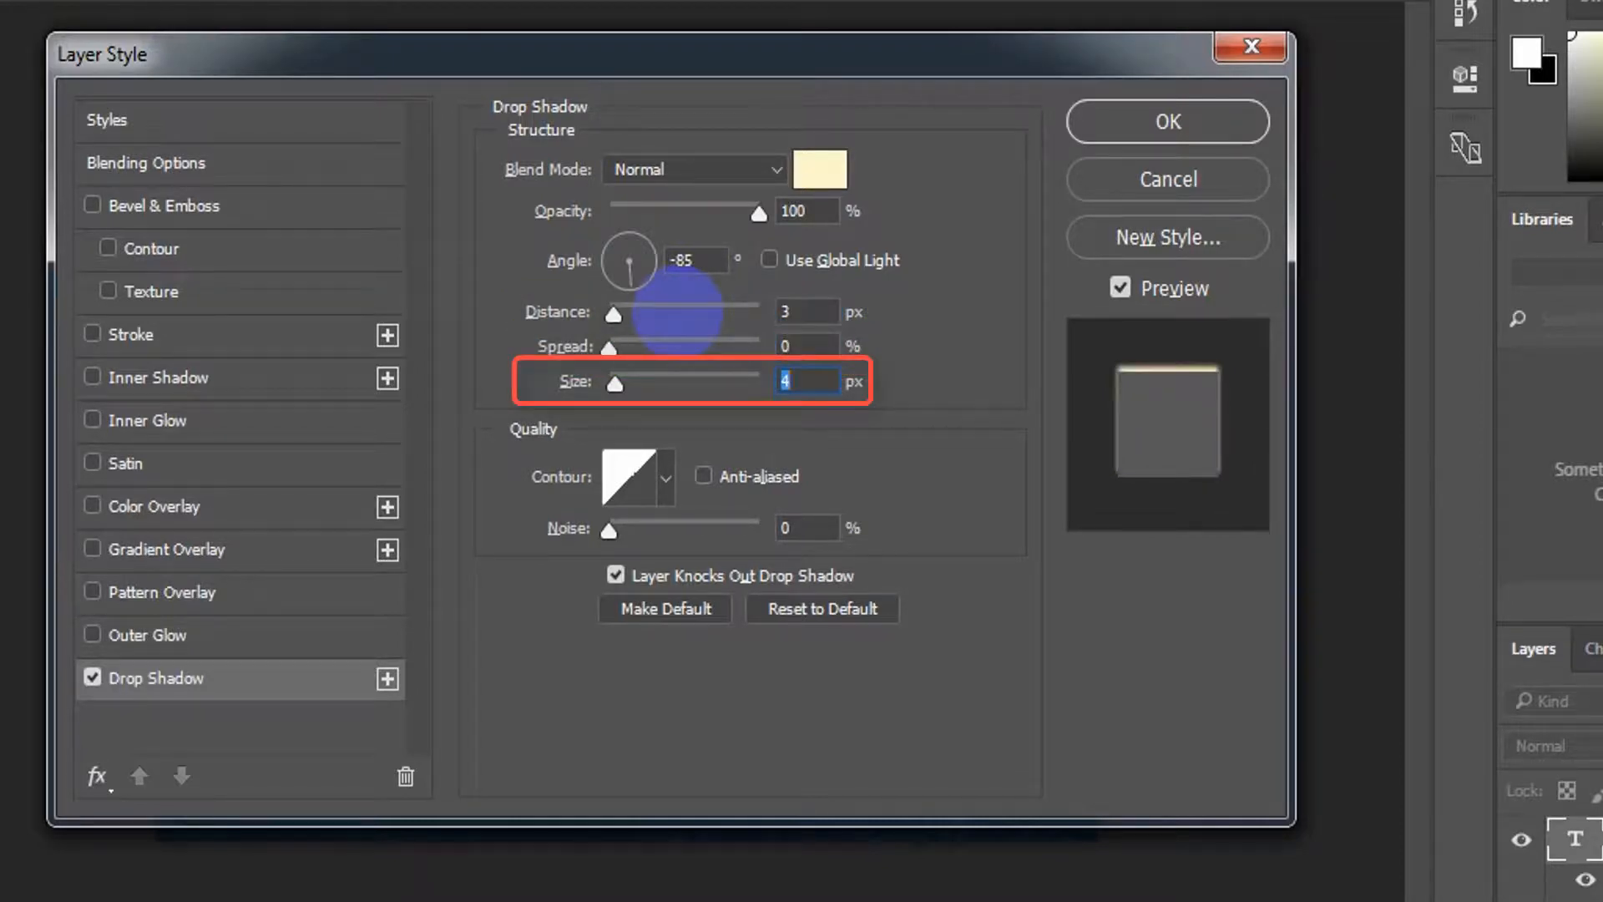
text(7)
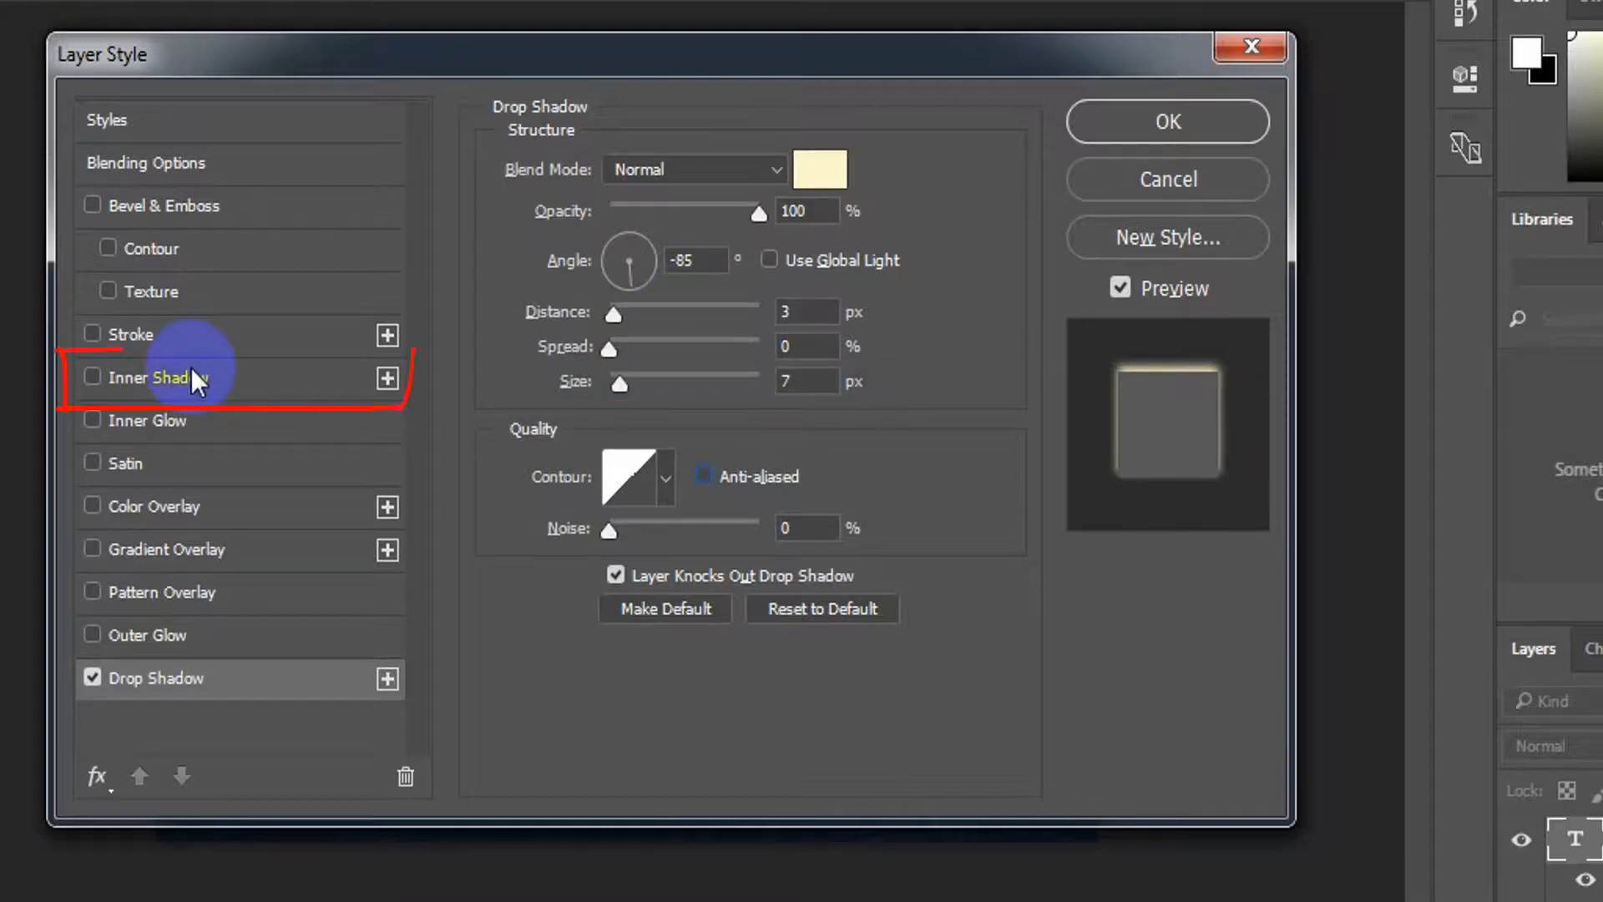
Step: Add an Inner Shadow to the text style with Normal blend mode and colour 514a20
click(192, 373)
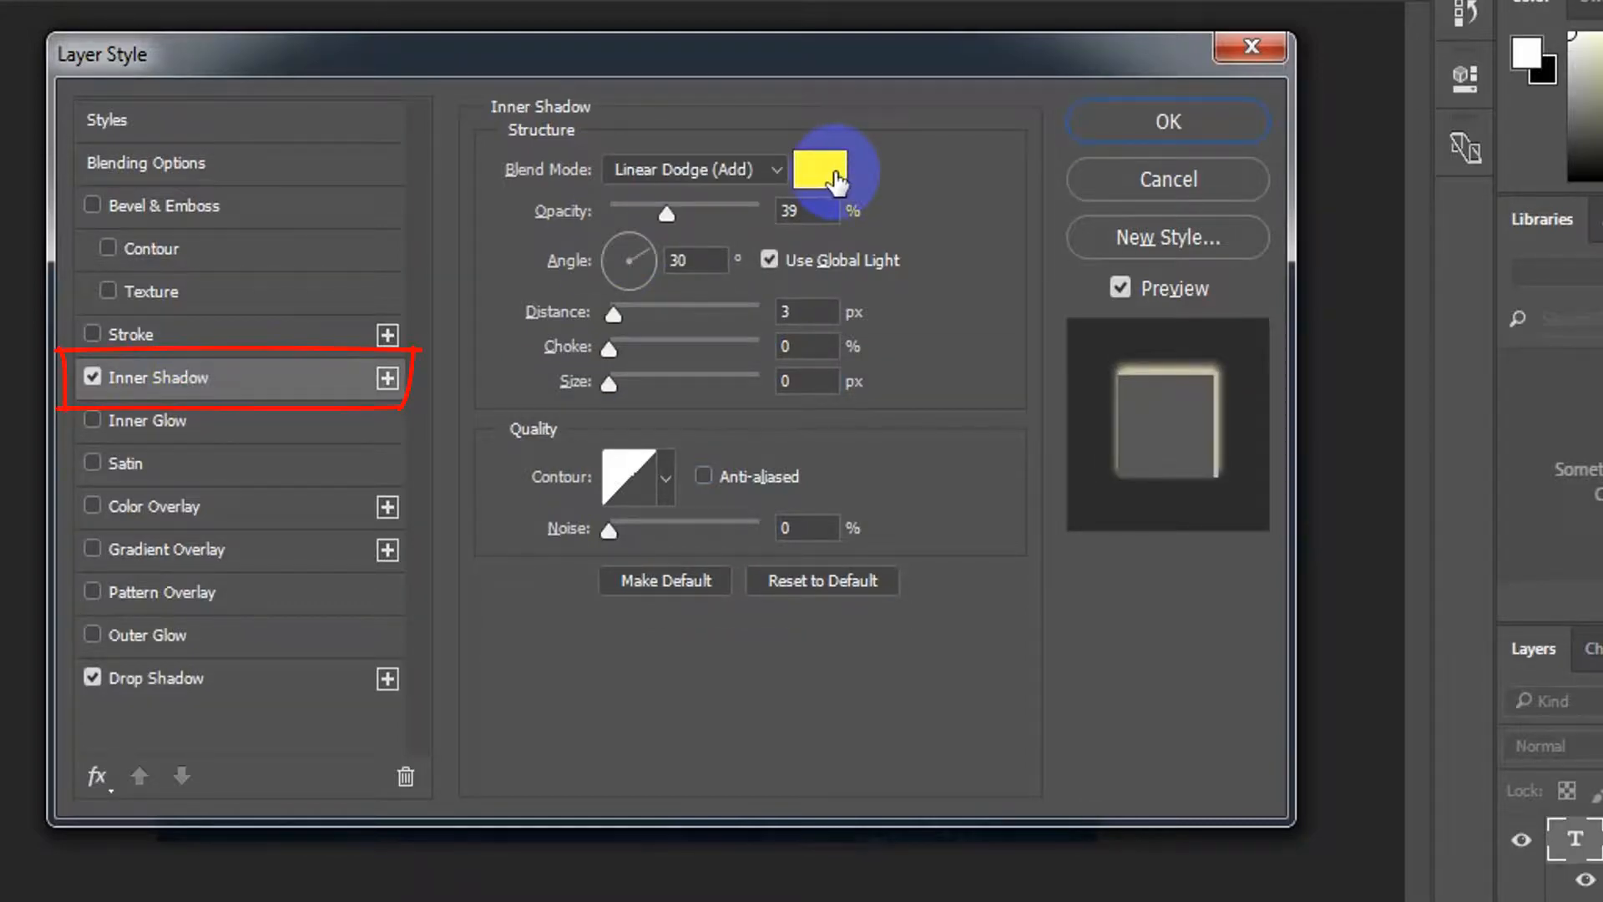
click(760, 172)
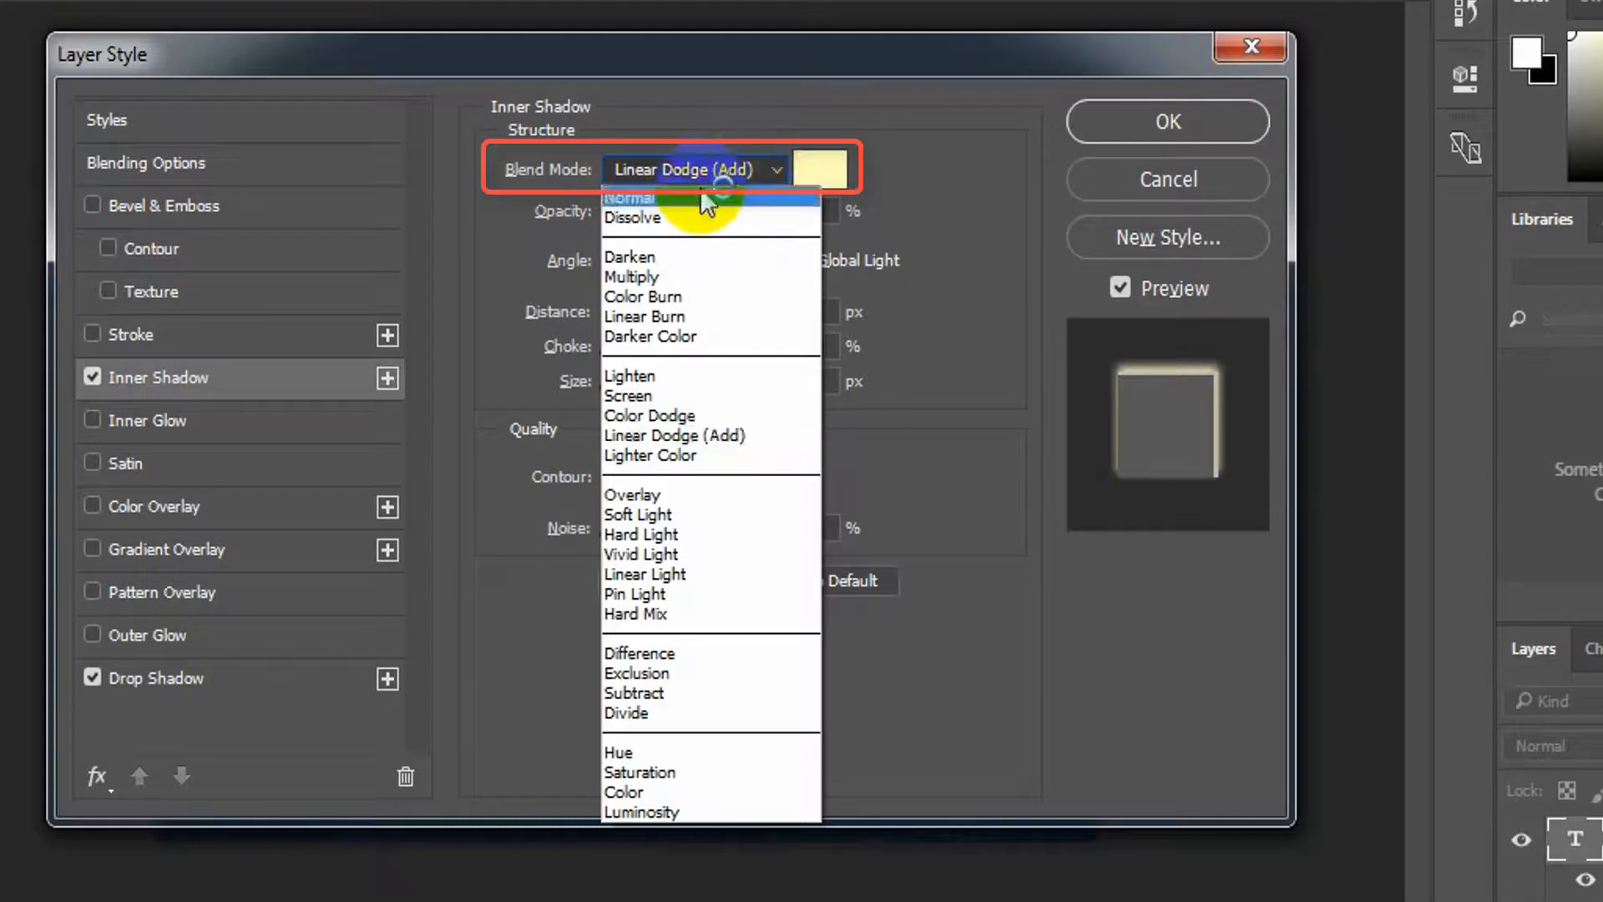
click(668, 198)
click(818, 170)
text(5)
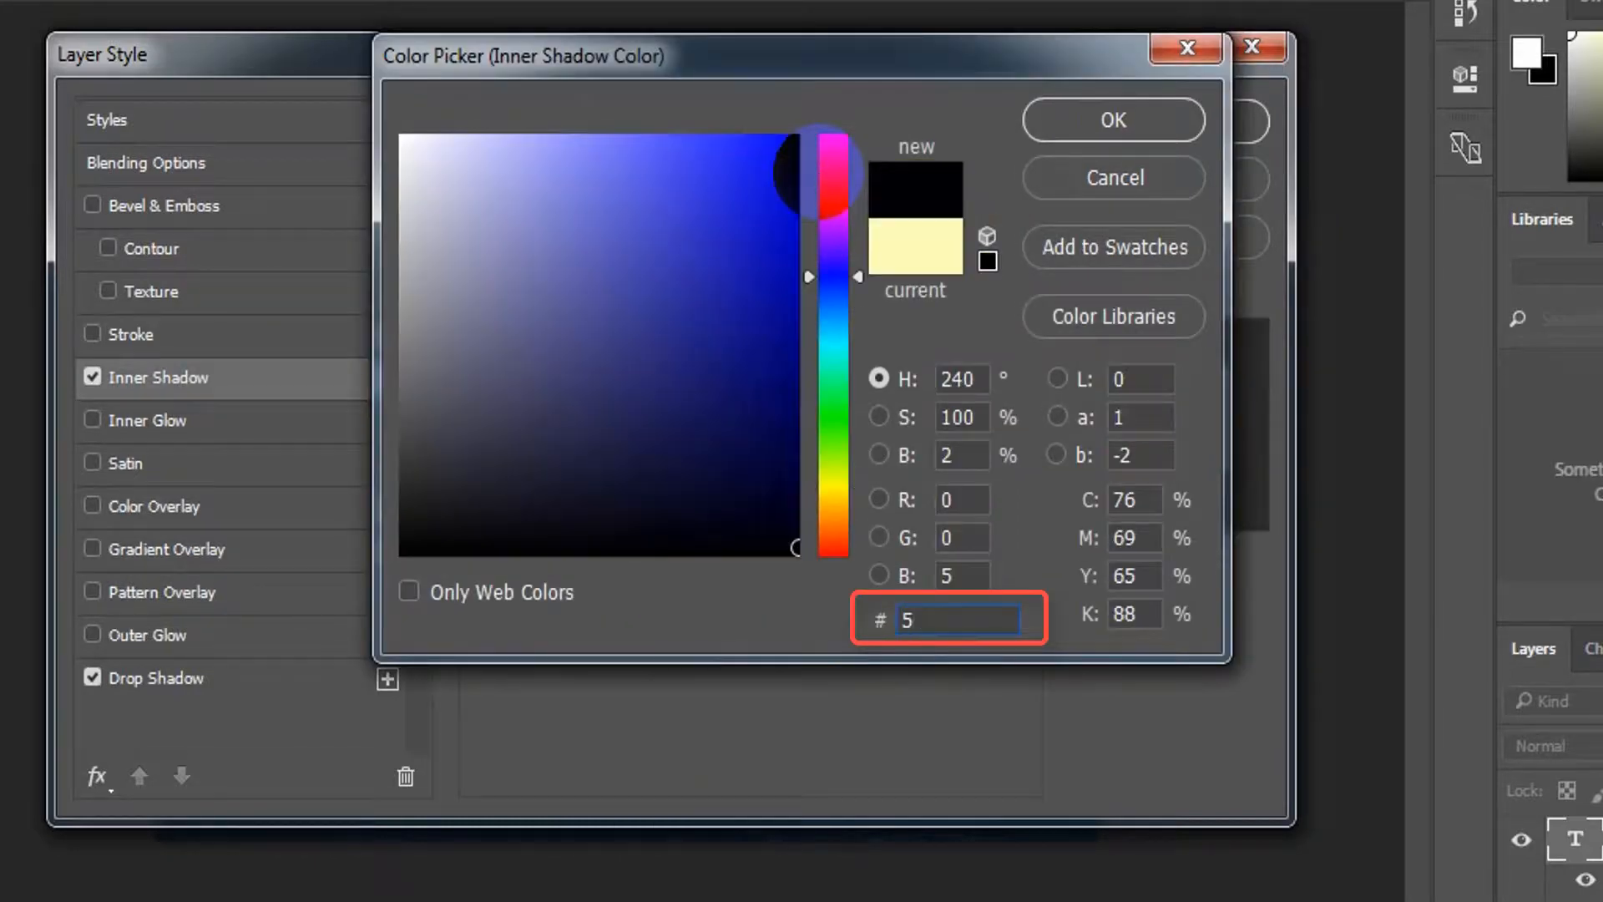
text(14a20)
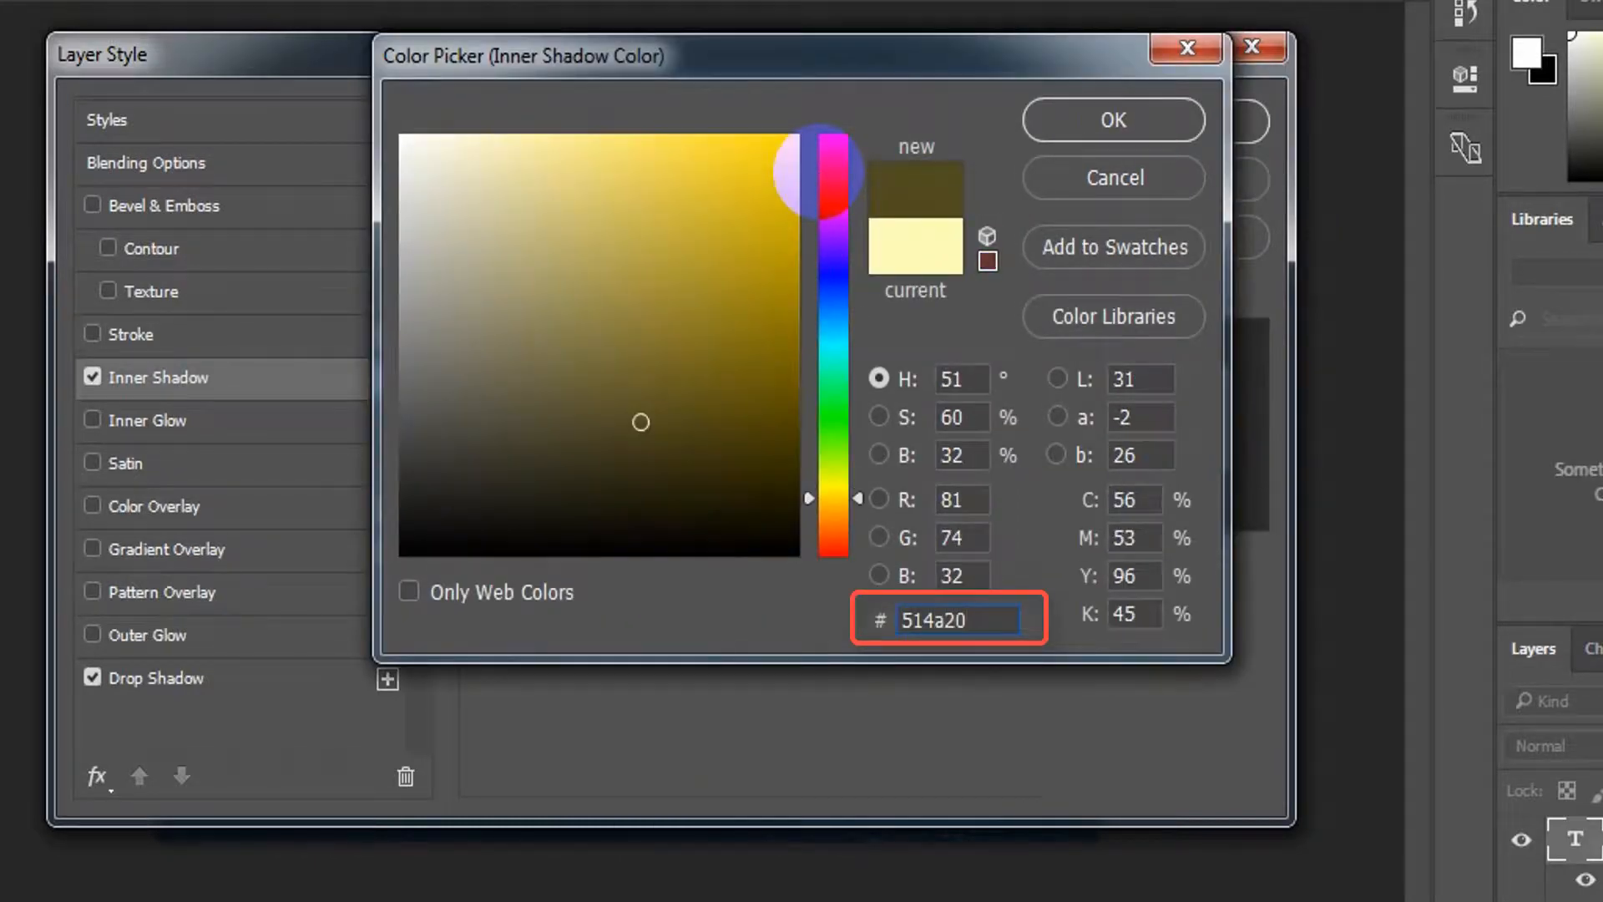
click(1097, 105)
Step: Set the inner shadow's opacity to 100% and angle to 120°, with Use Global Light turned off
click(801, 219)
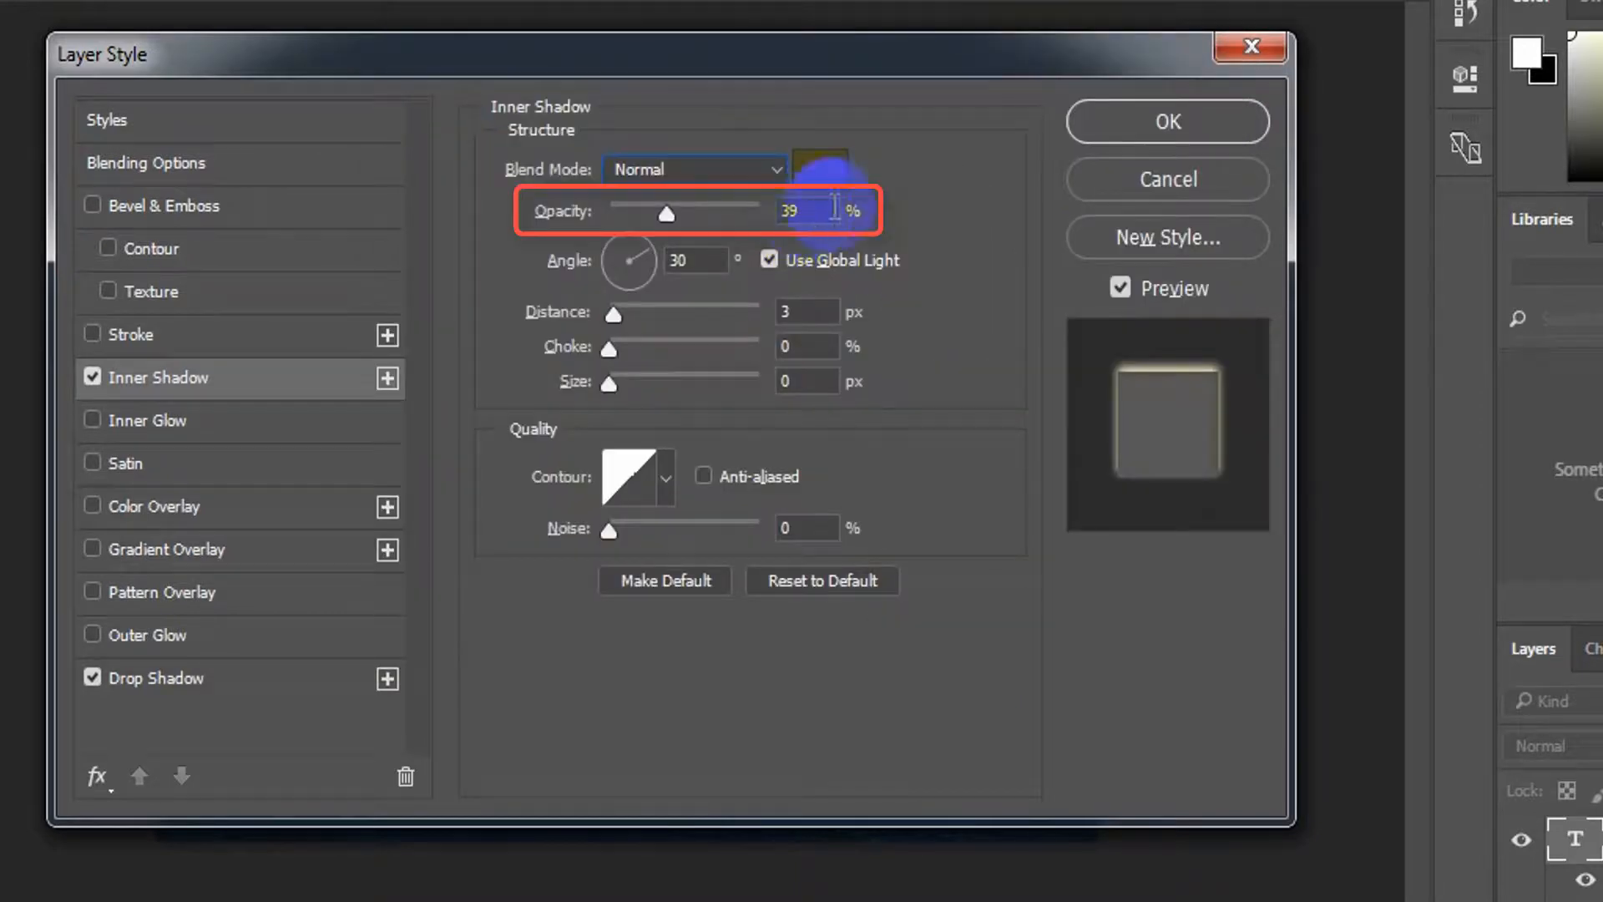
click(593, 228)
text(100)
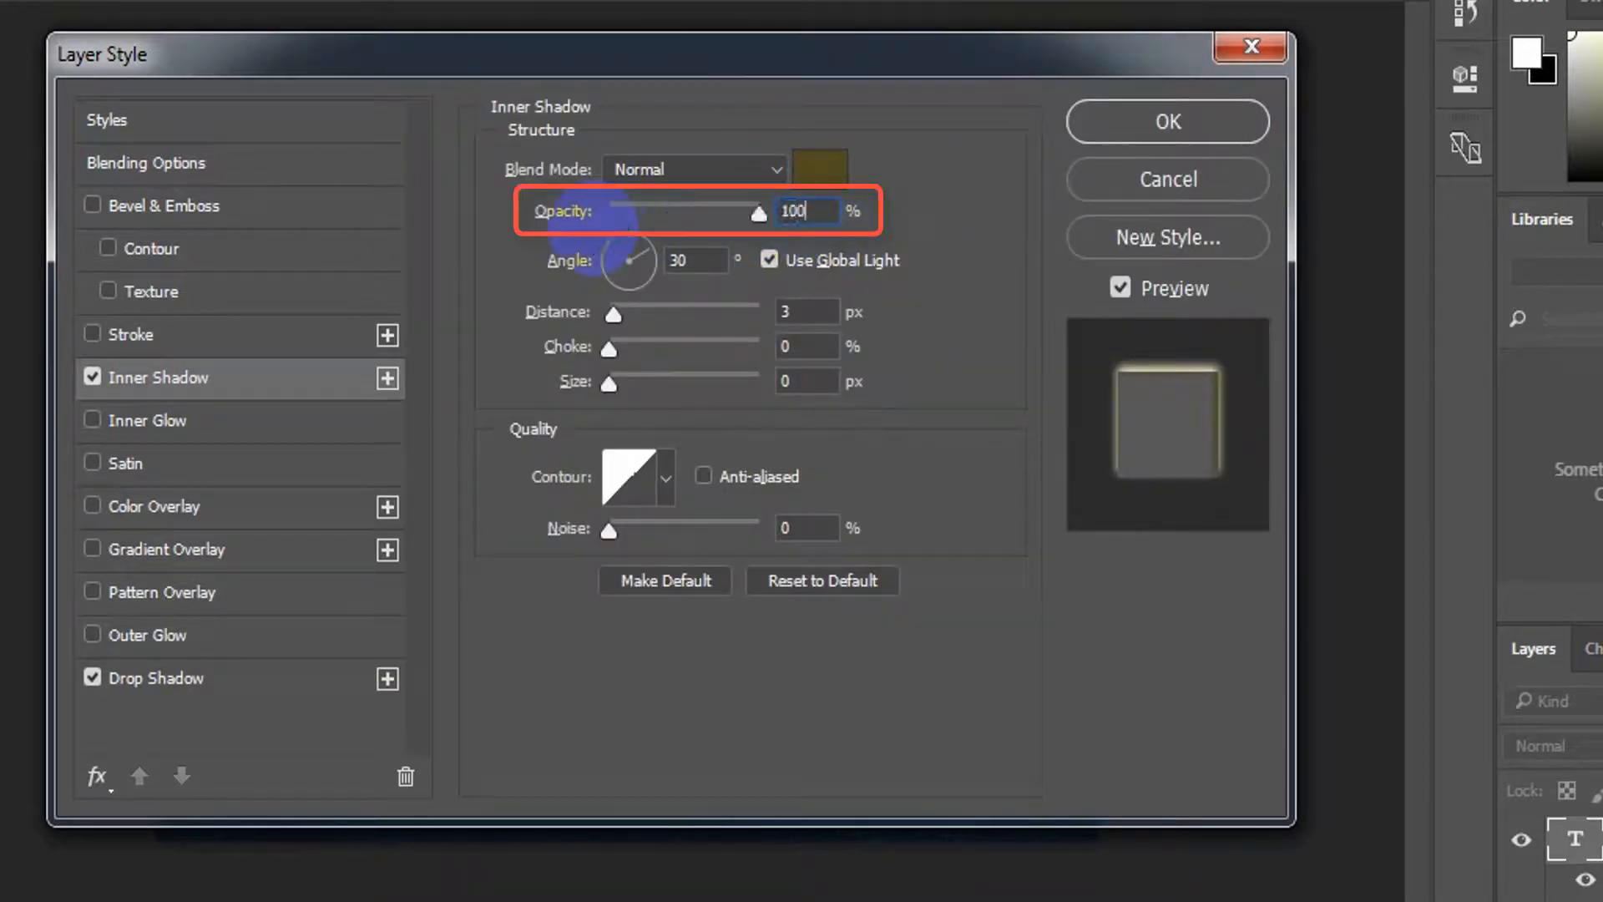
key(Tab)
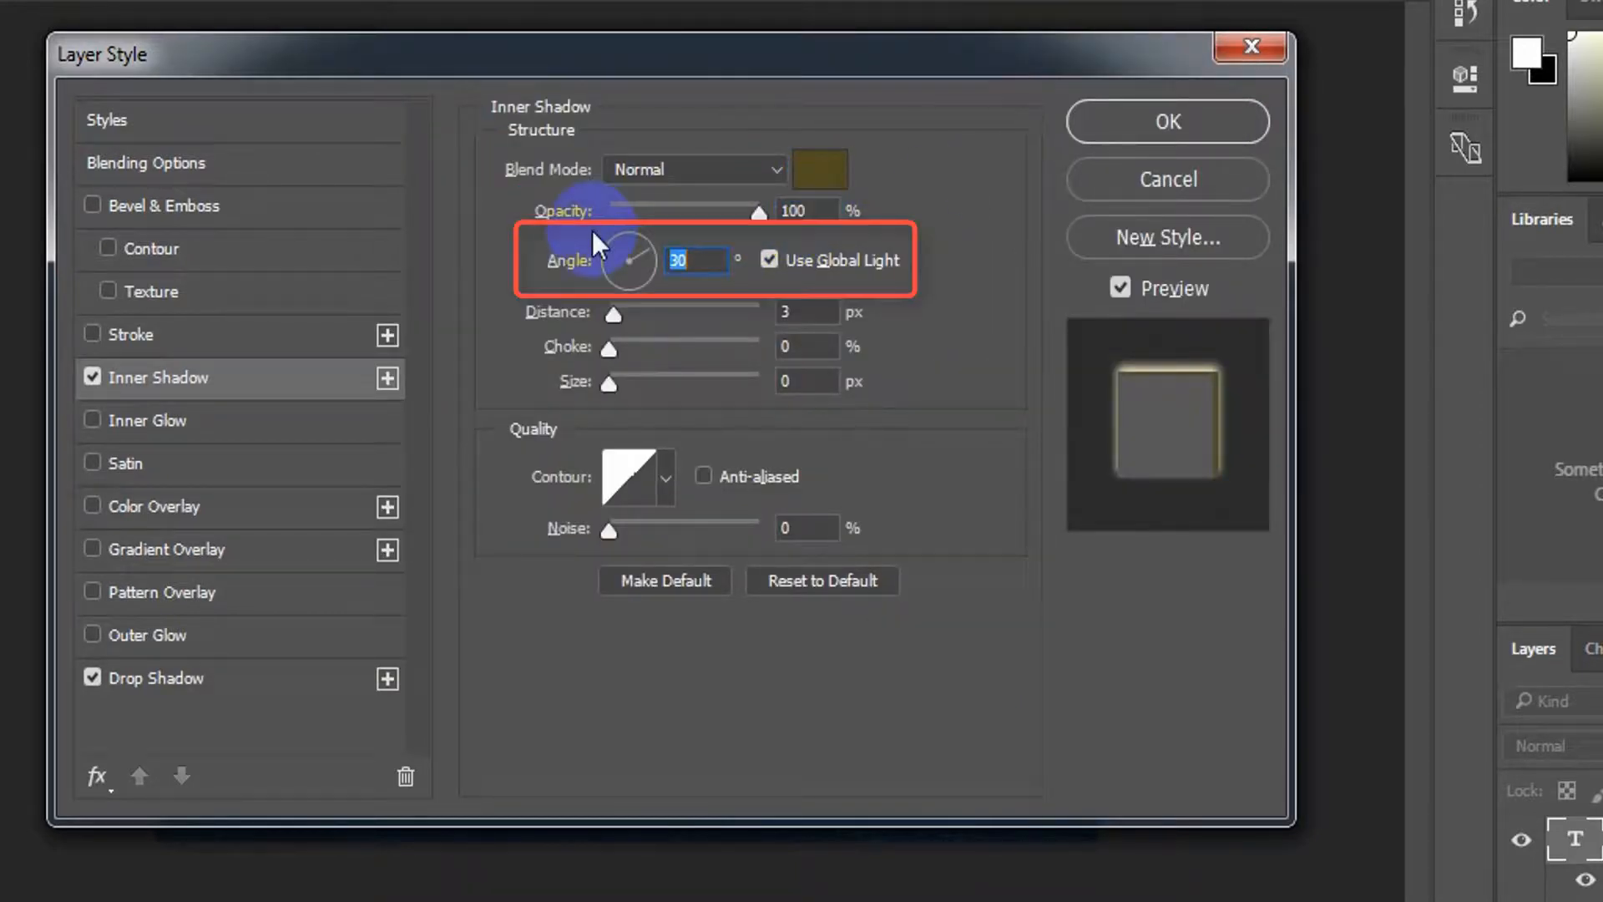
text(120)
click(769, 260)
Step: Set the inner shadow's distance to 0 px, choke to 50% and size to 2 px
click(816, 314)
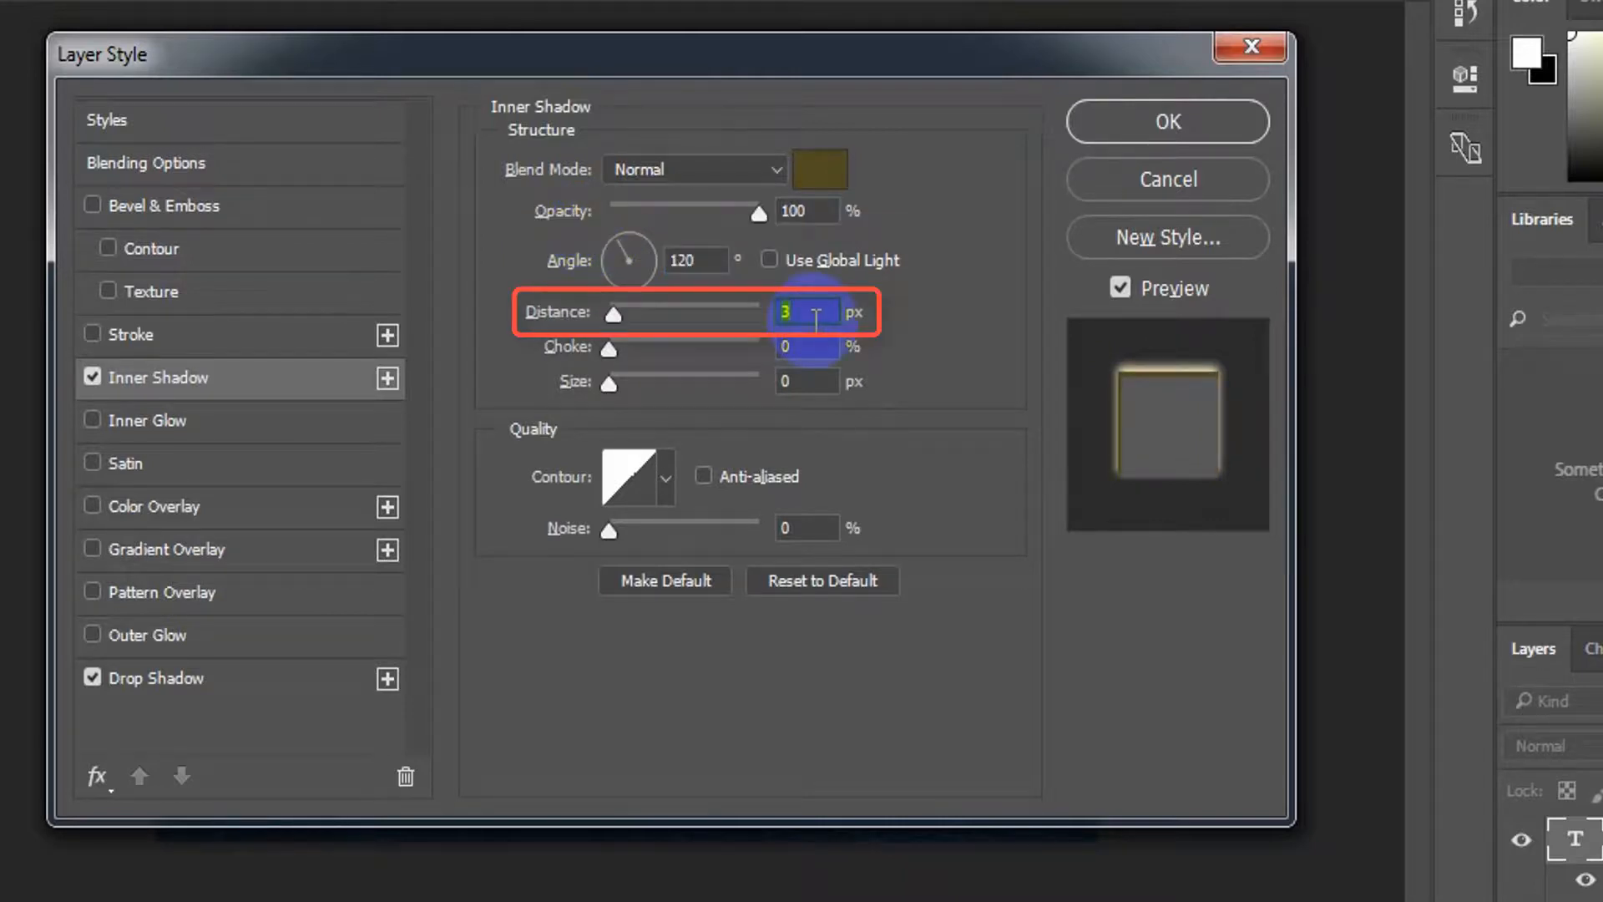
text(0)
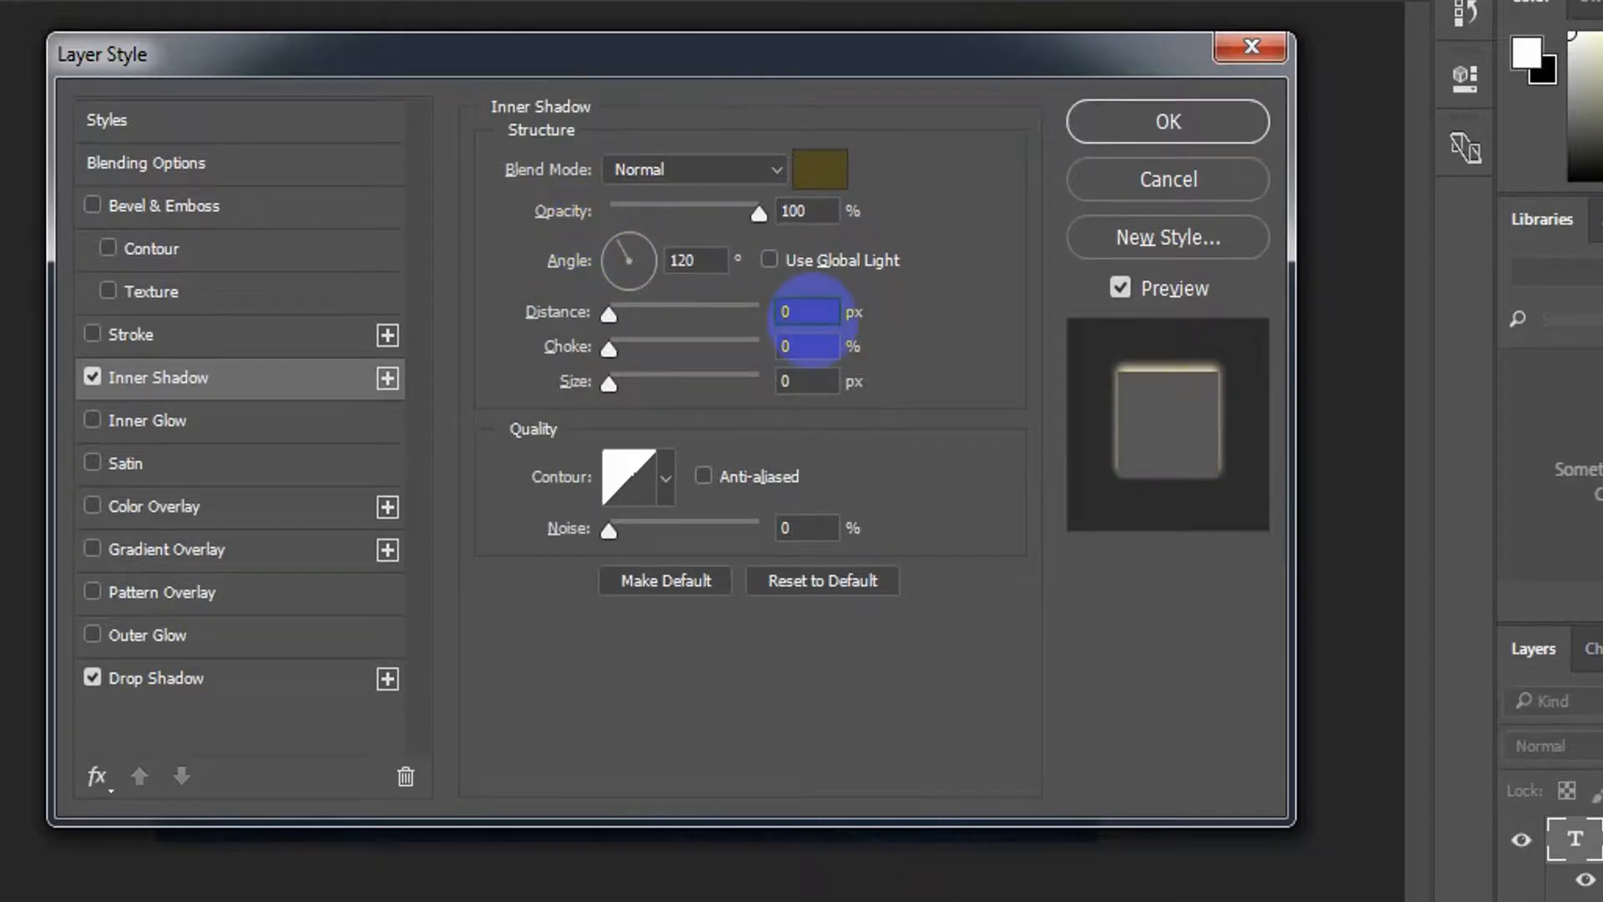
key(Tab)
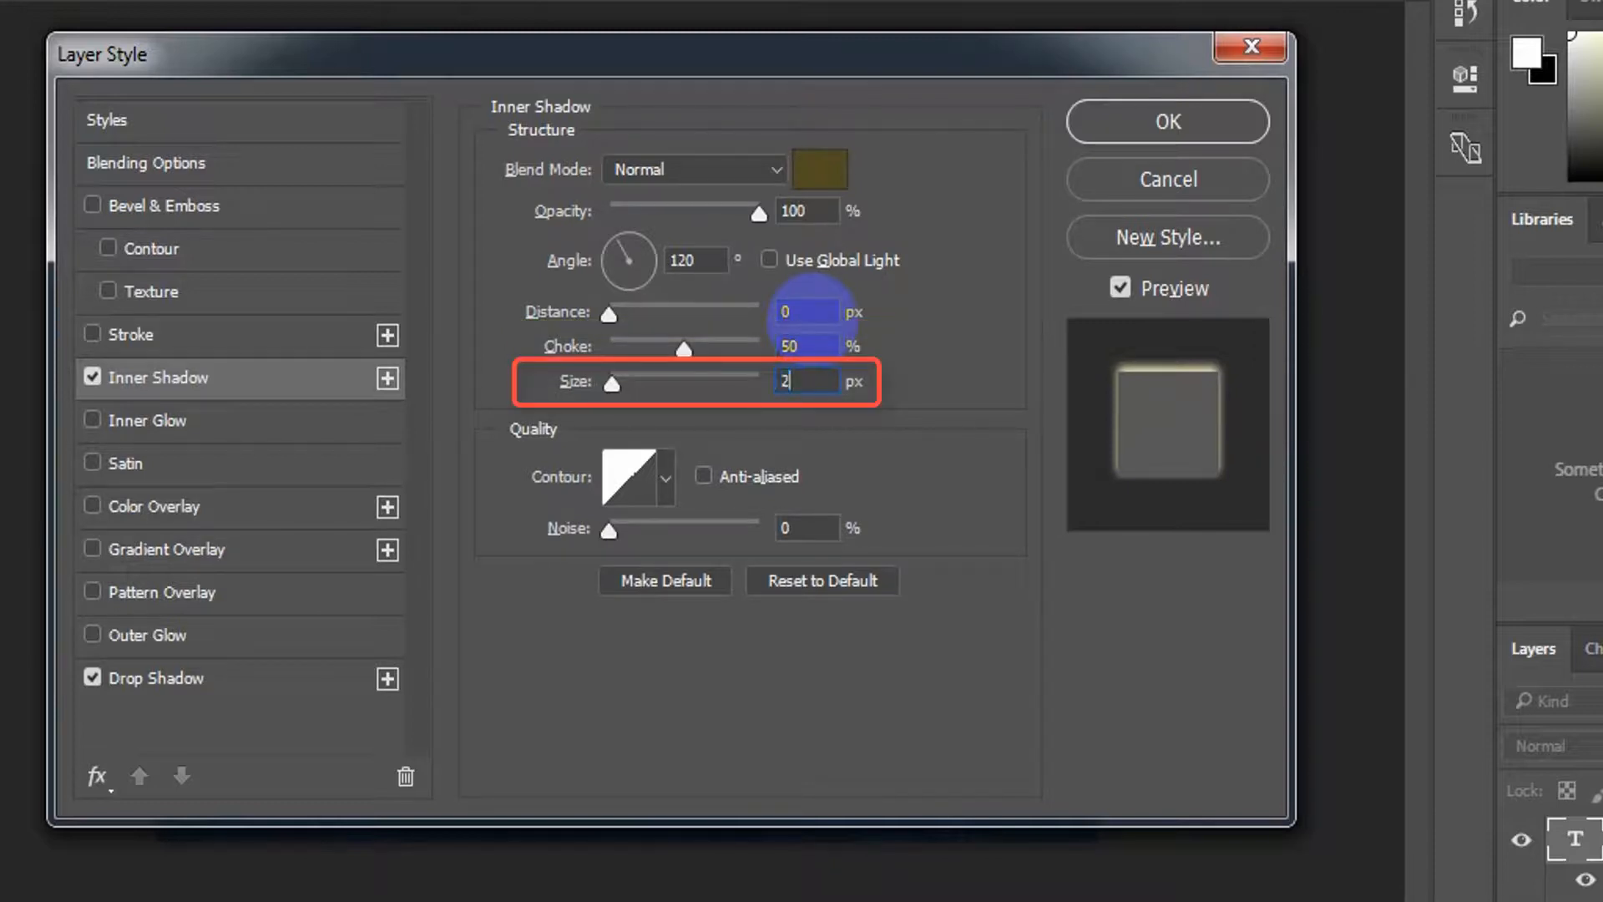
key(Tab)
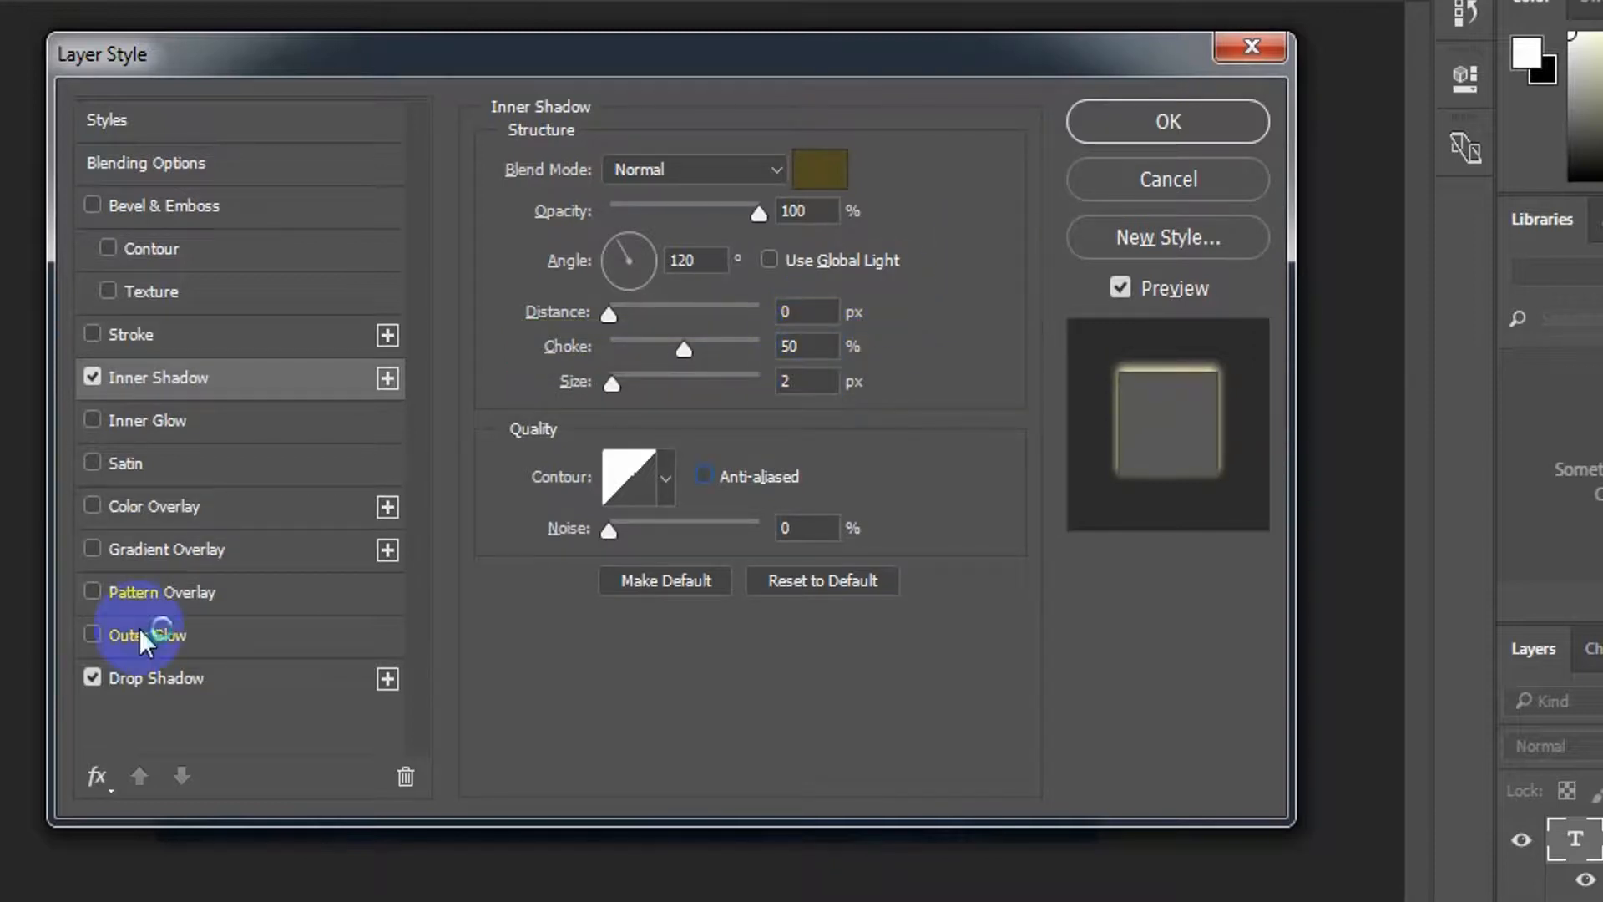
Step: Add an Outer Glow to the text style with colour ffffad
click(178, 635)
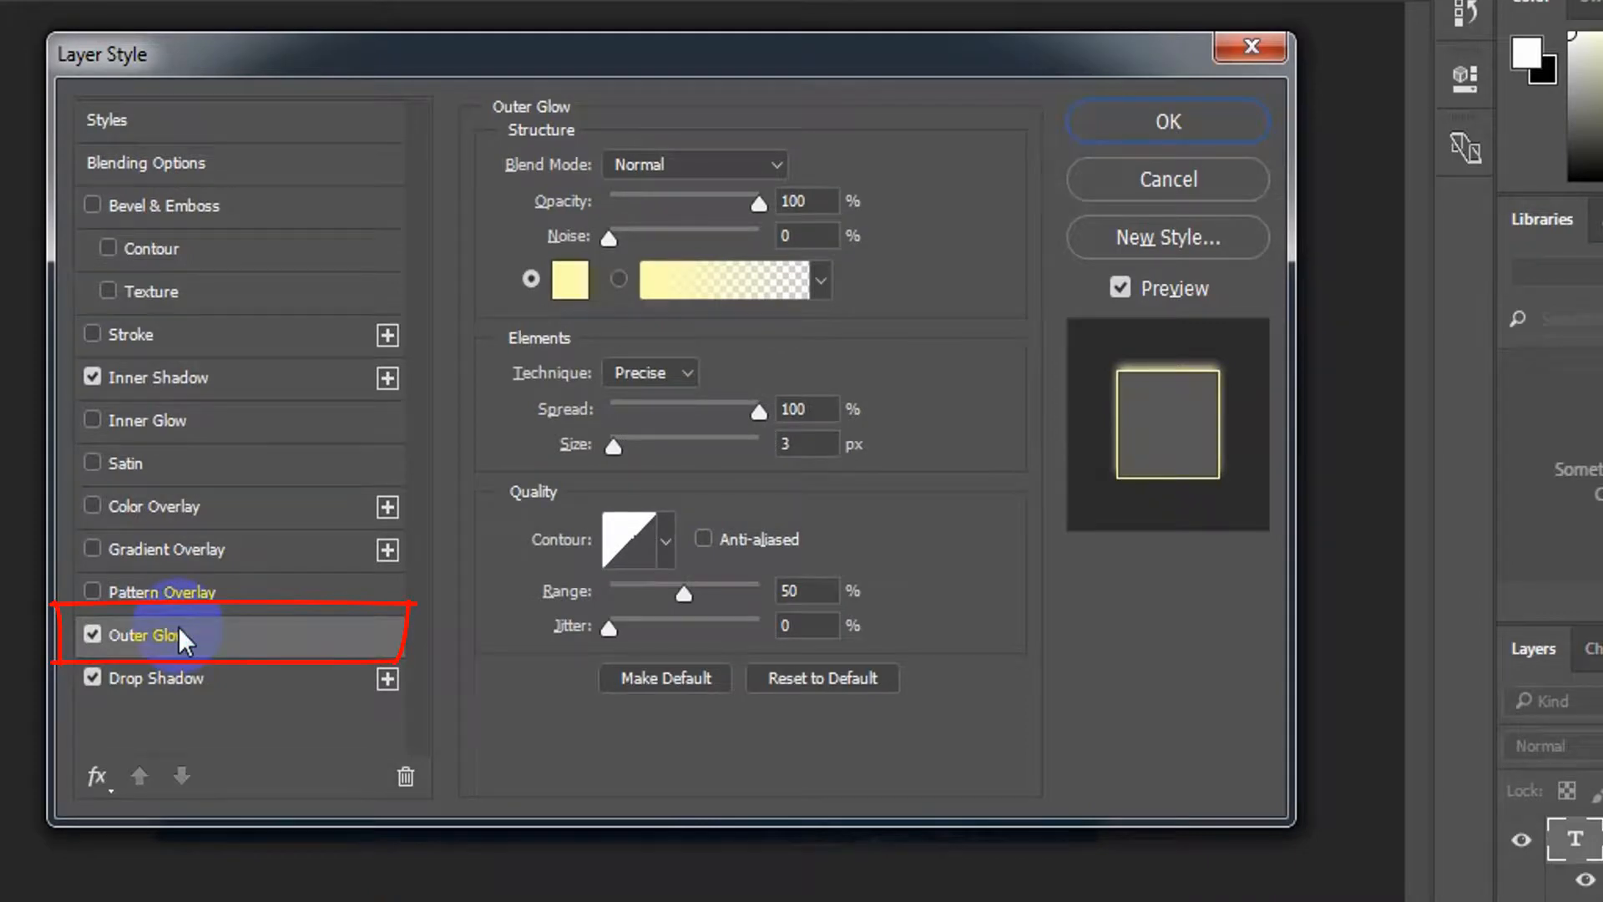
click(564, 285)
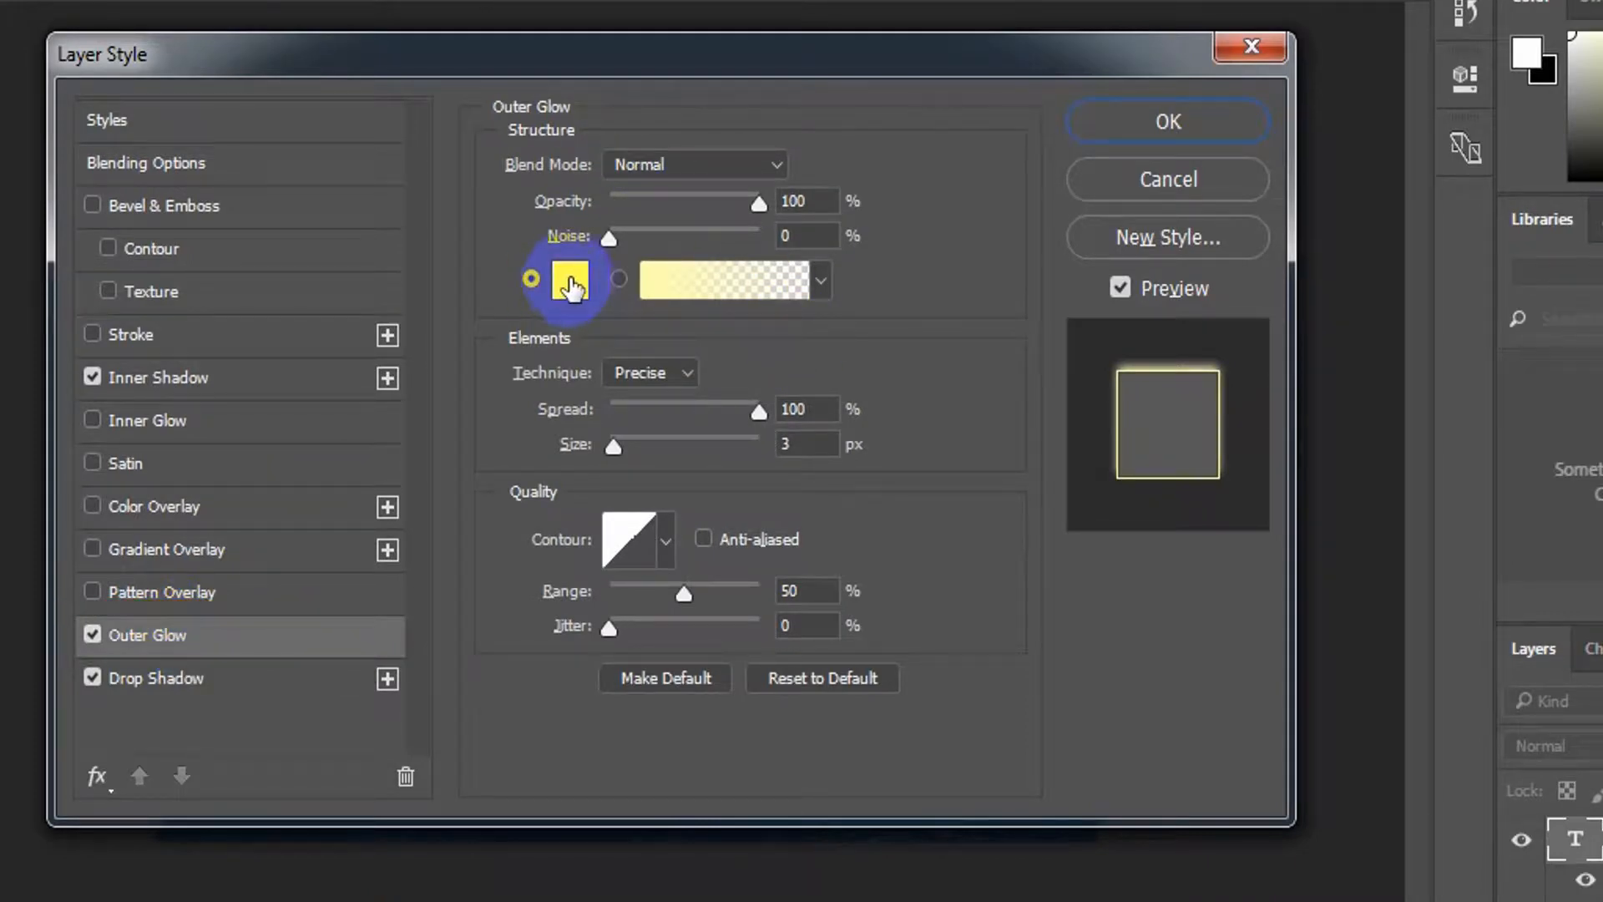
click(572, 286)
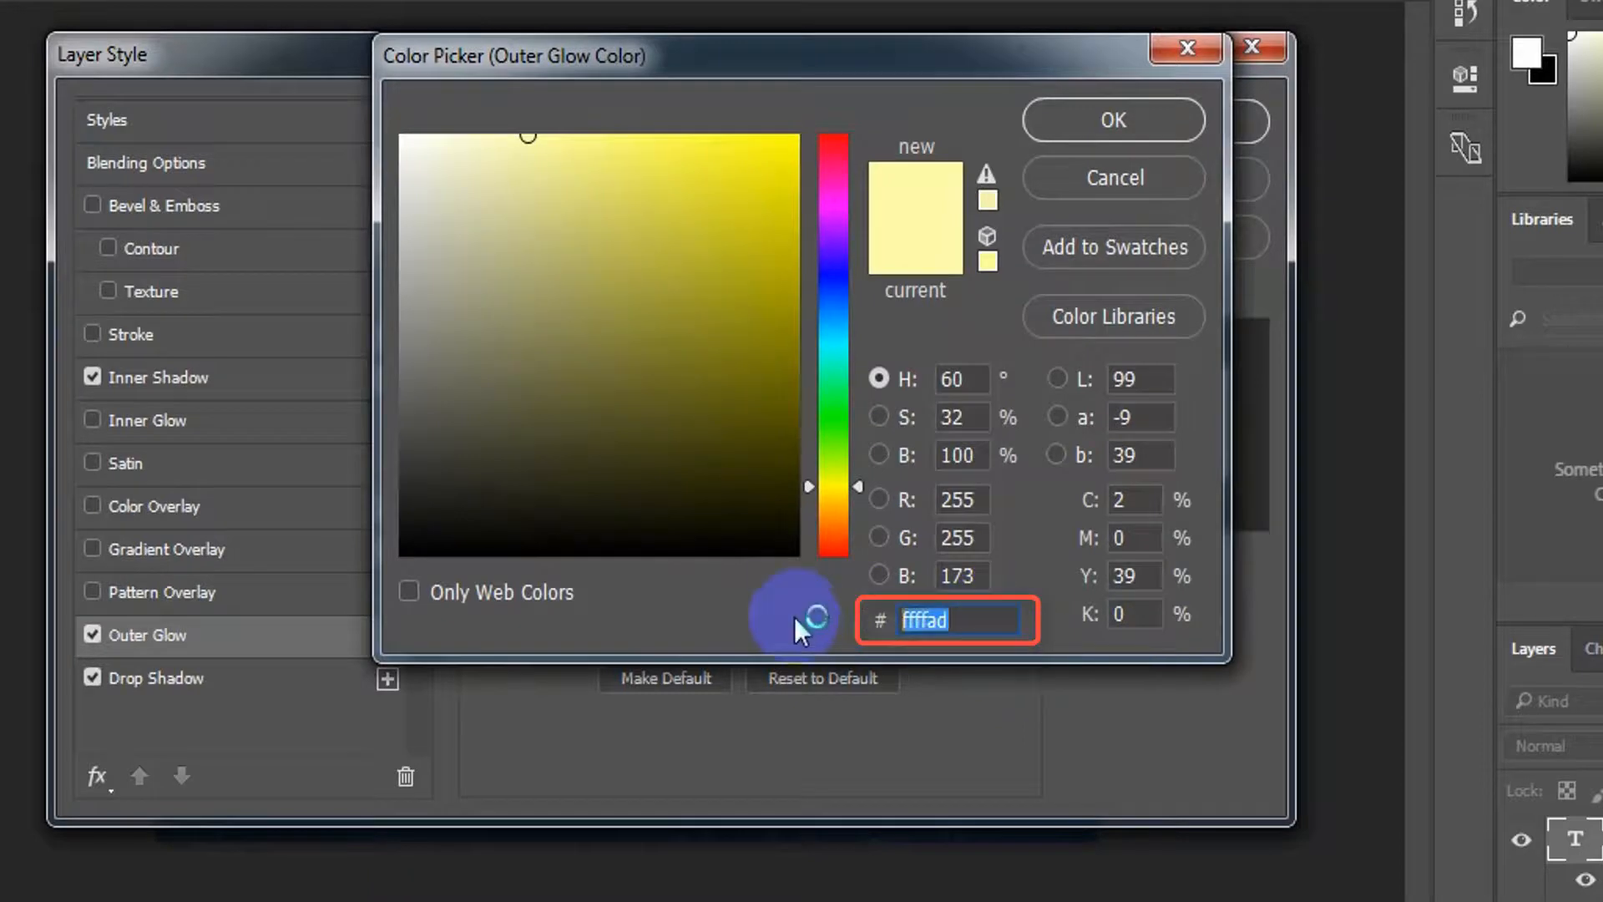
text(ffffad)
click(1141, 113)
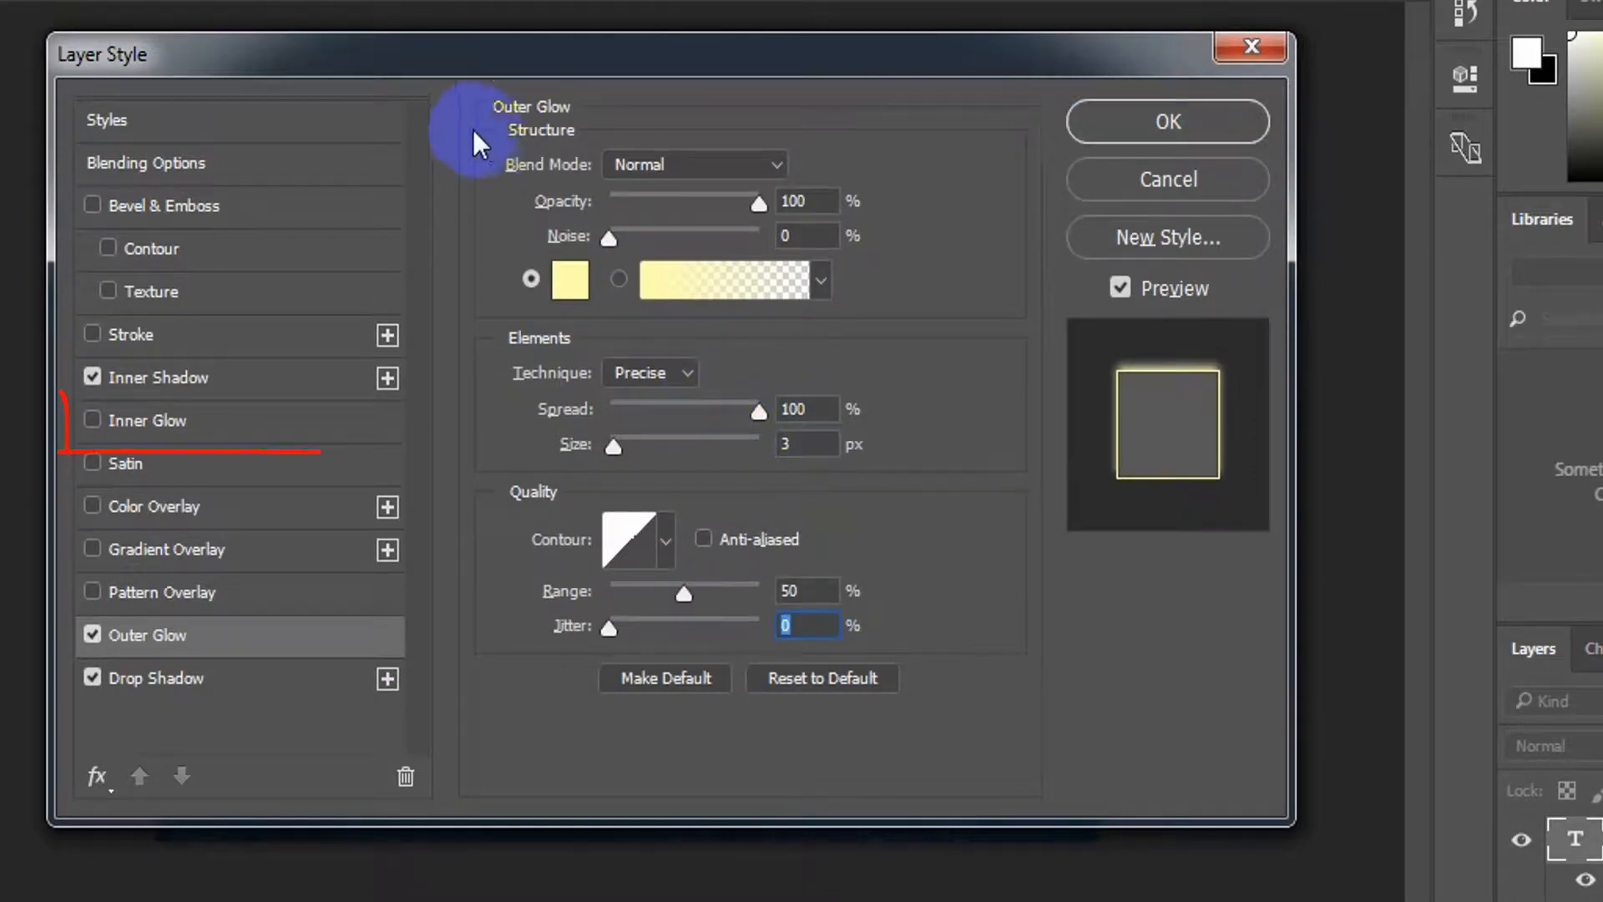
Step: Add an Inner Glow to the text style with Multiply blend mode and 34% opacity
click(190, 420)
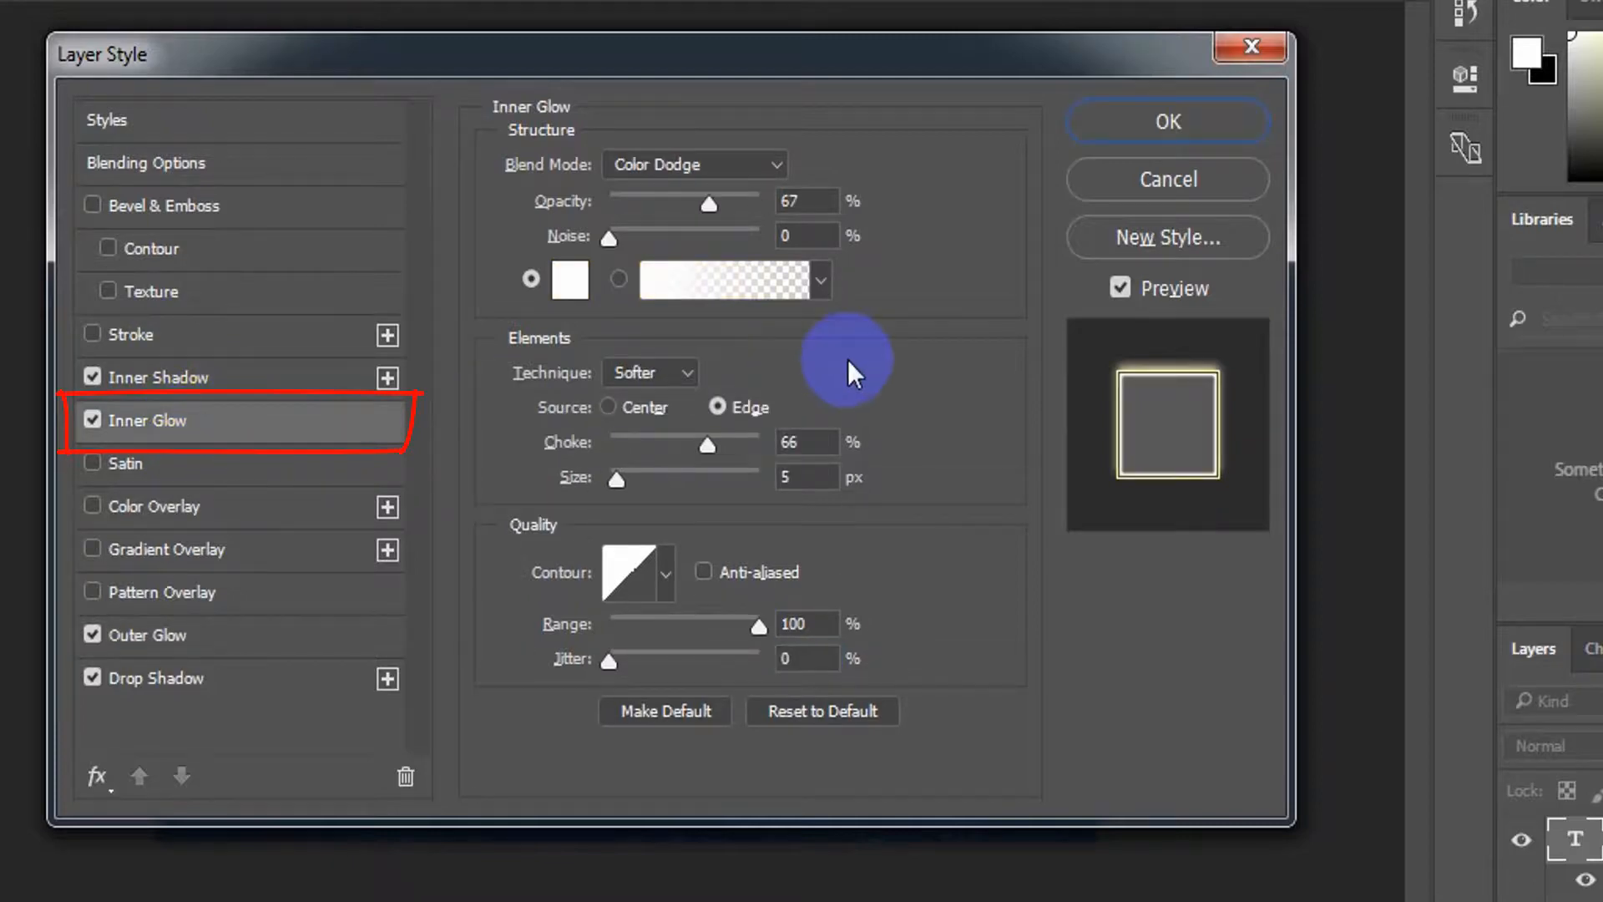
click(726, 158)
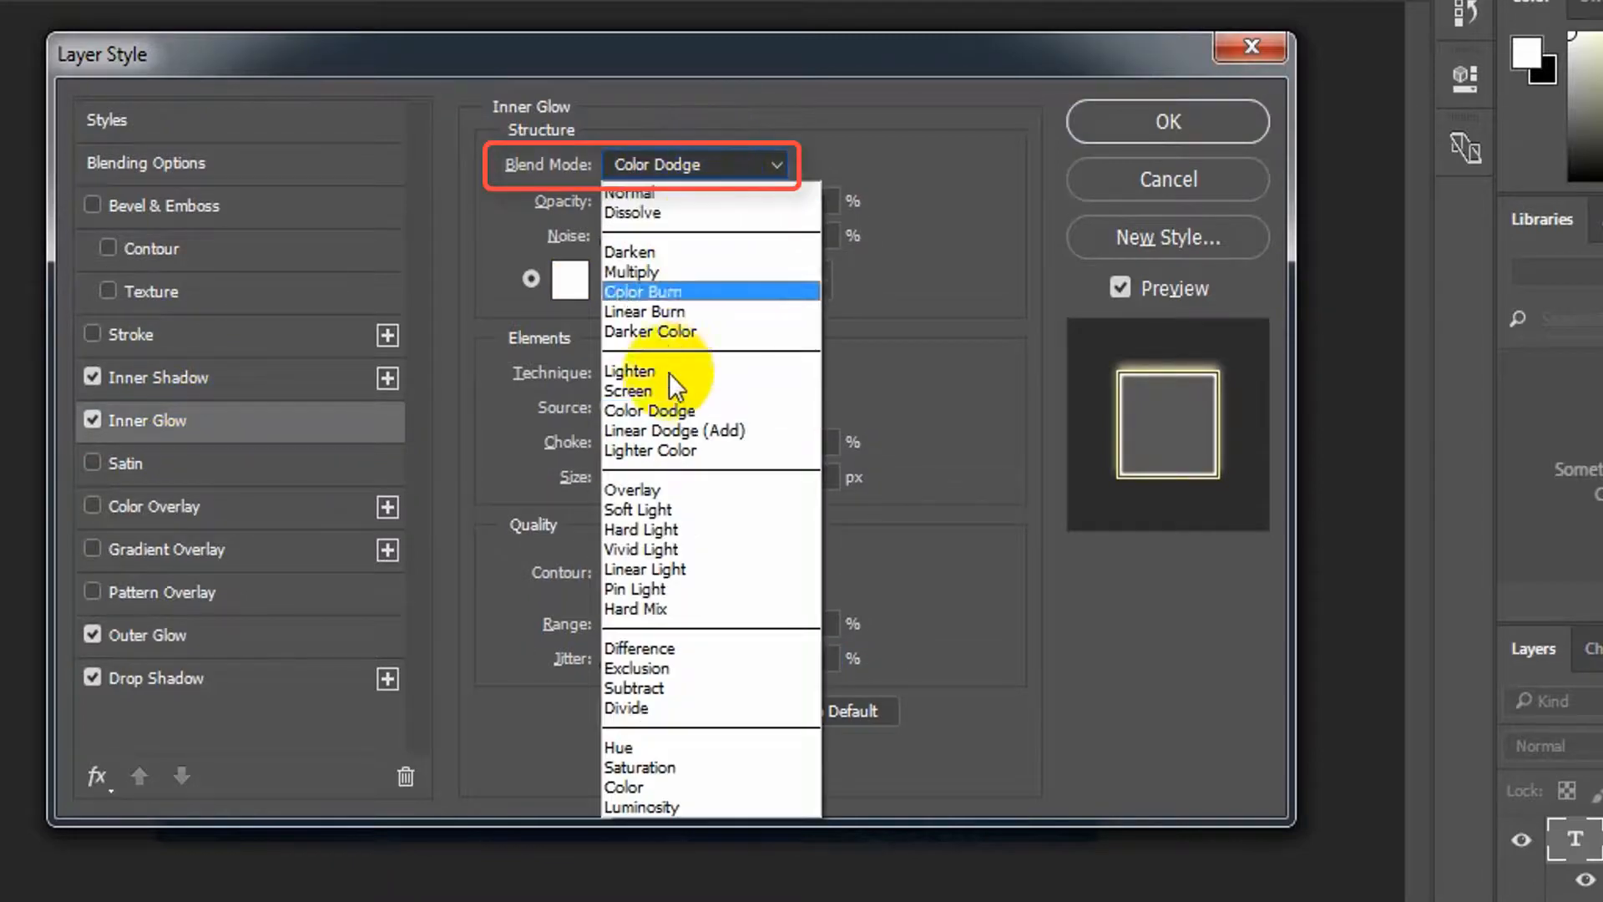
click(687, 271)
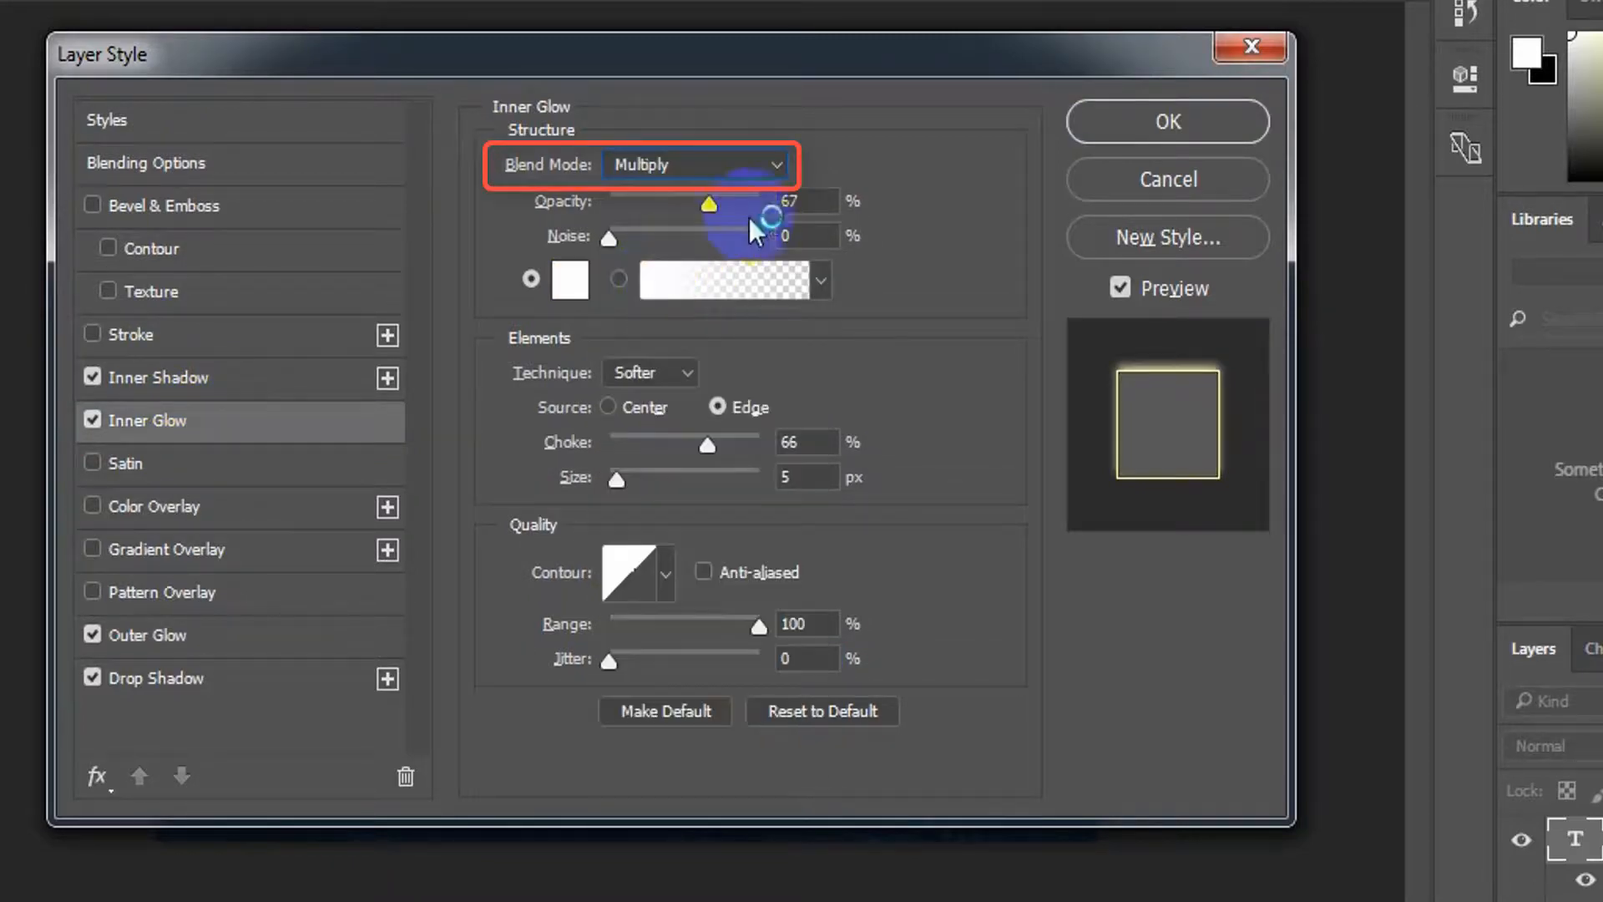
click(808, 200)
click(518, 220)
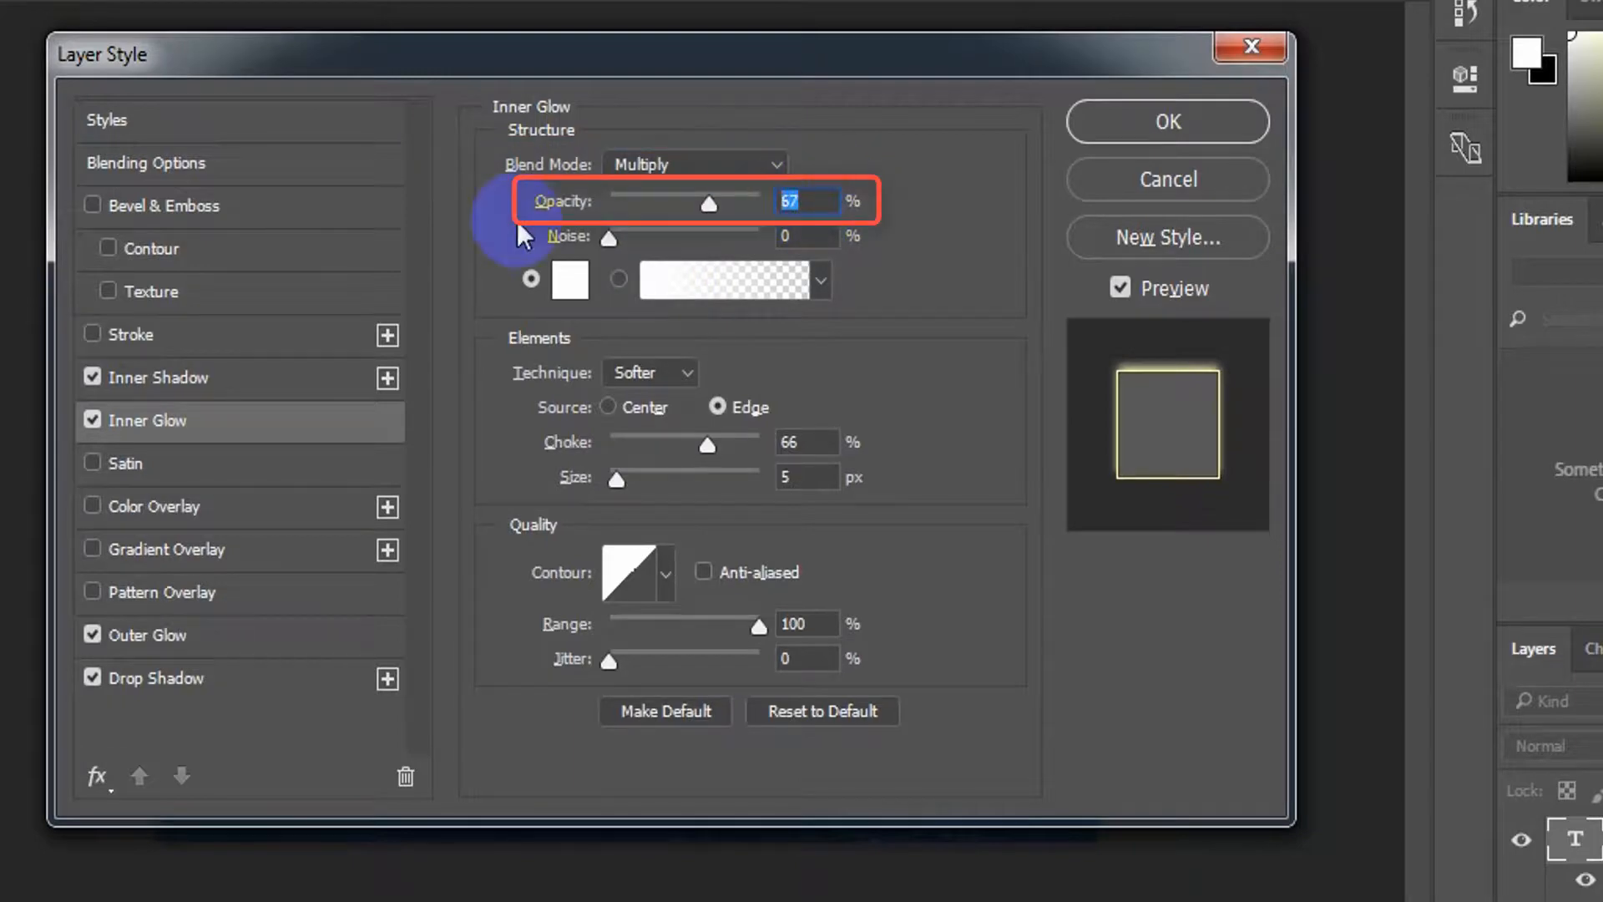
text(34)
Step: Set the inner glow's colour to 0a0100
click(576, 285)
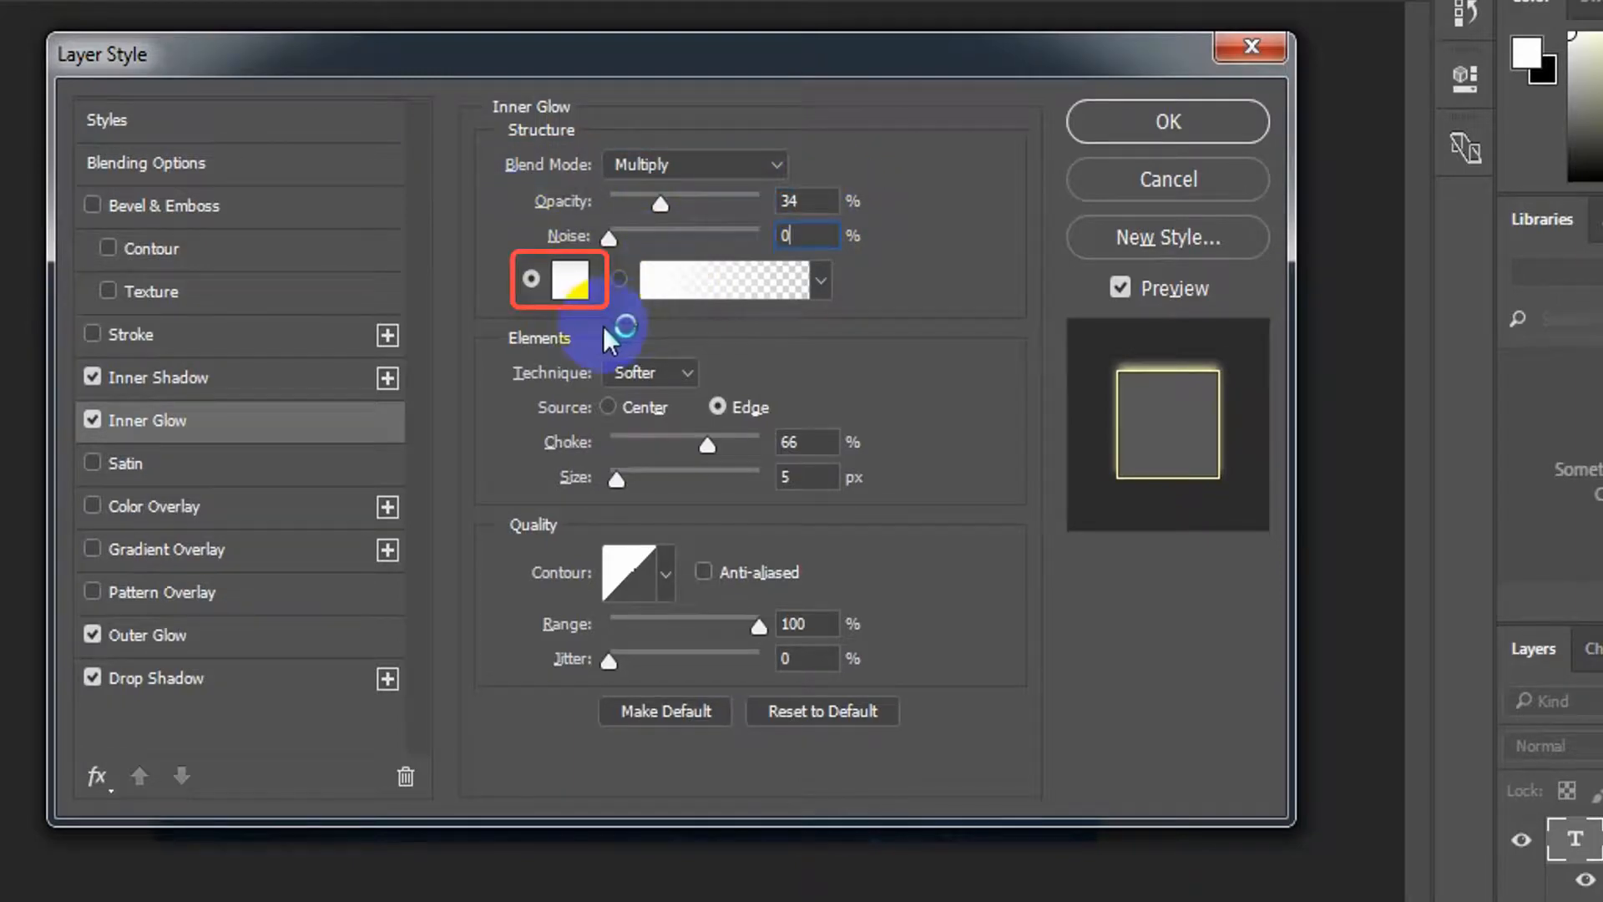
double_click(970, 640)
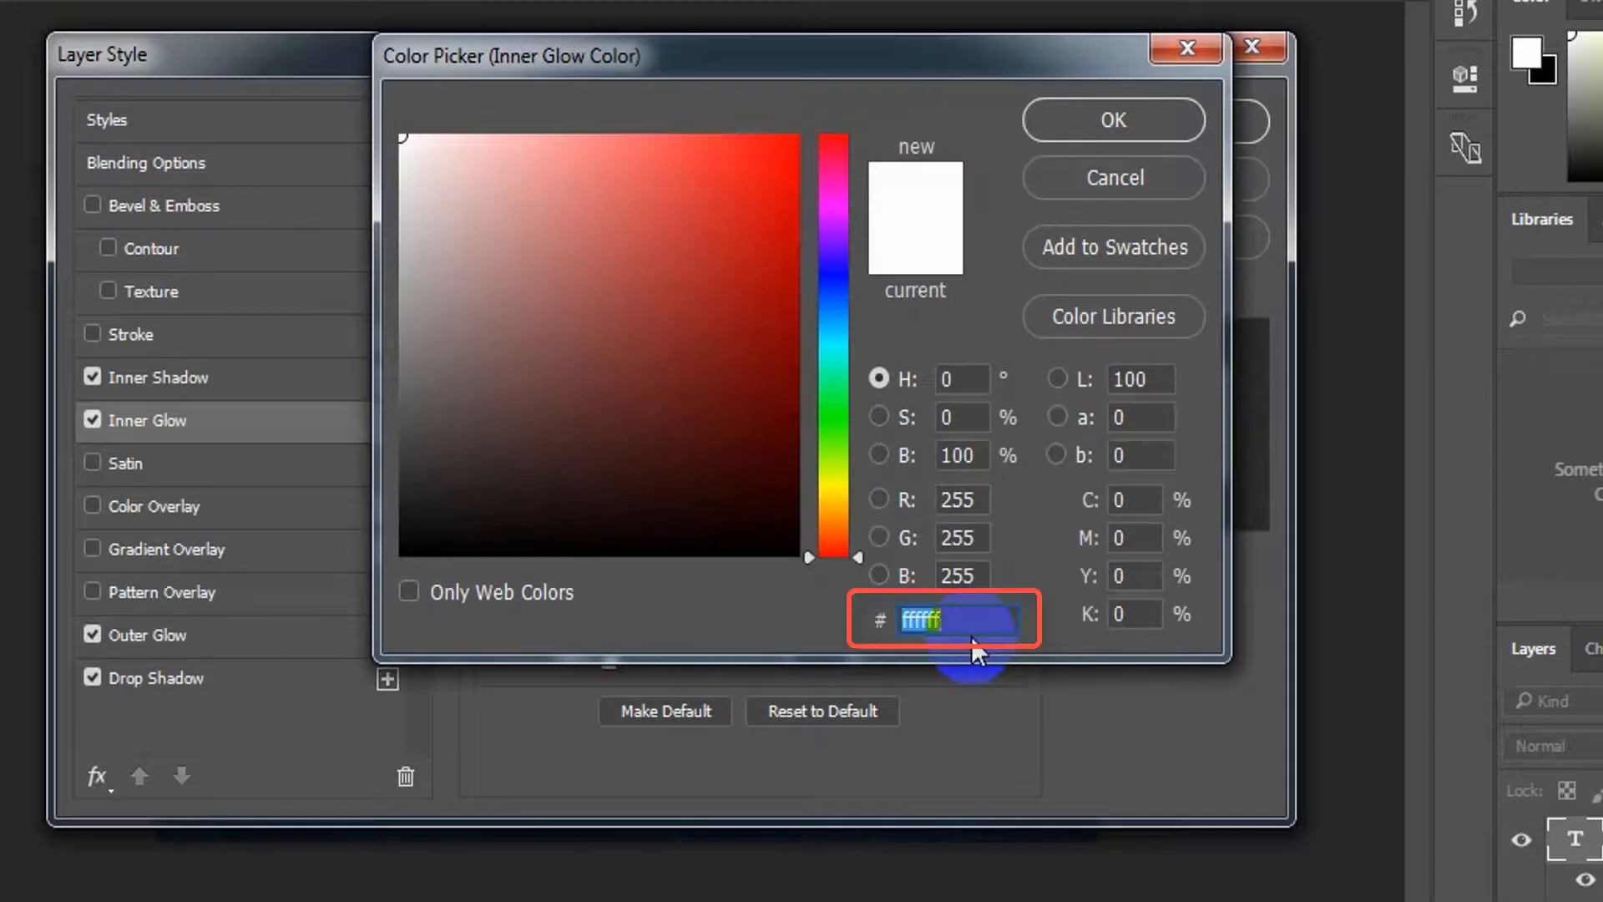
text(0a0100)
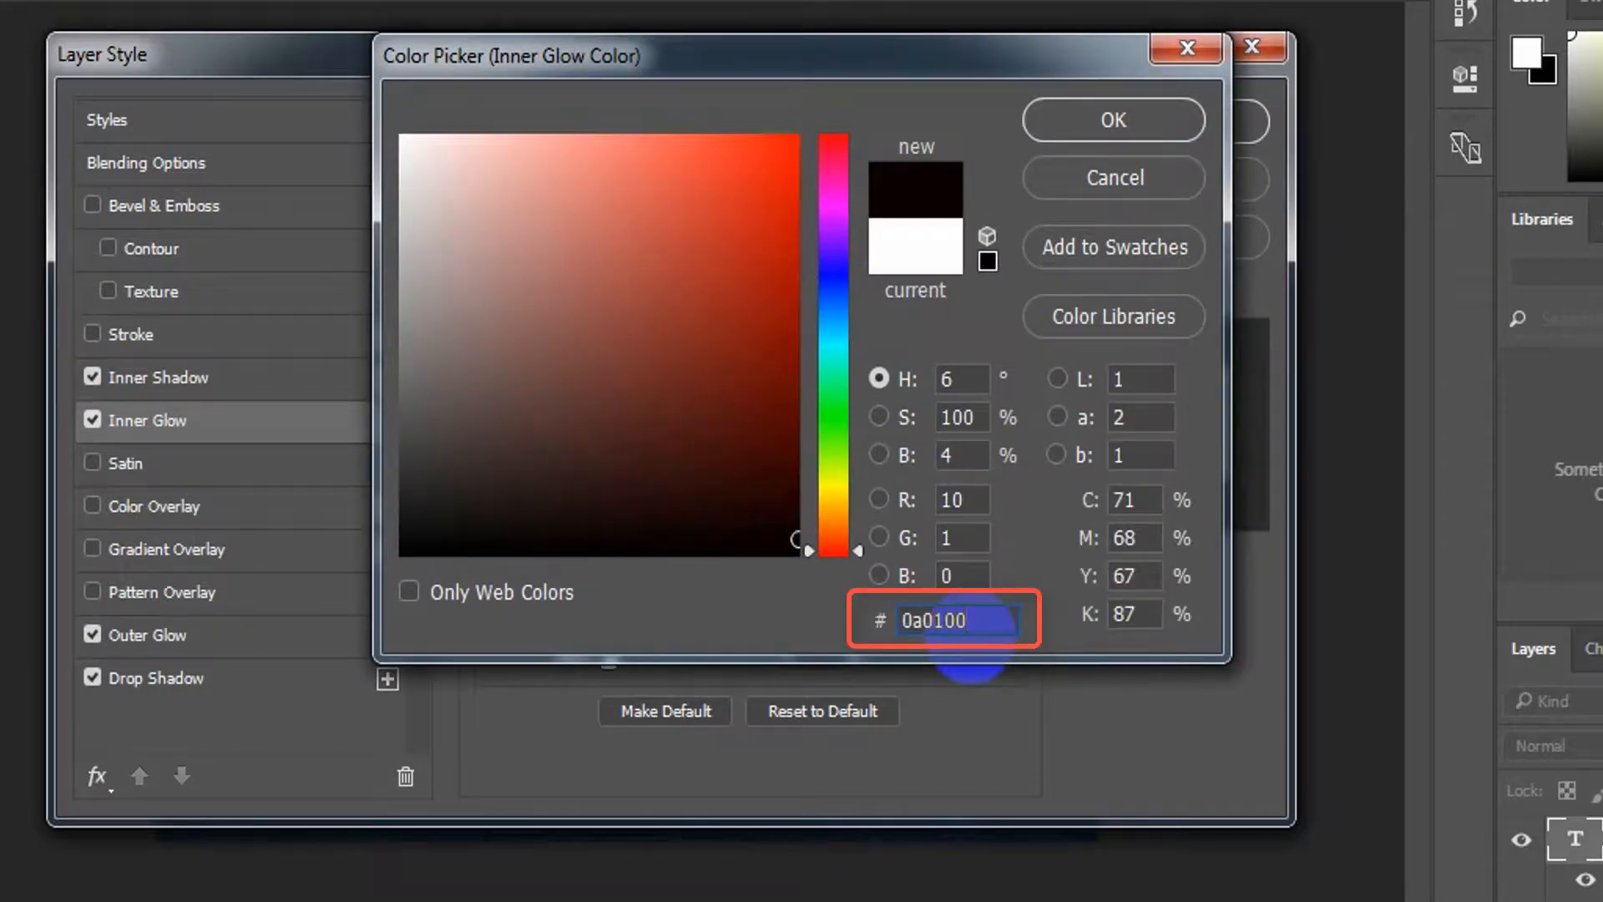
click(1115, 134)
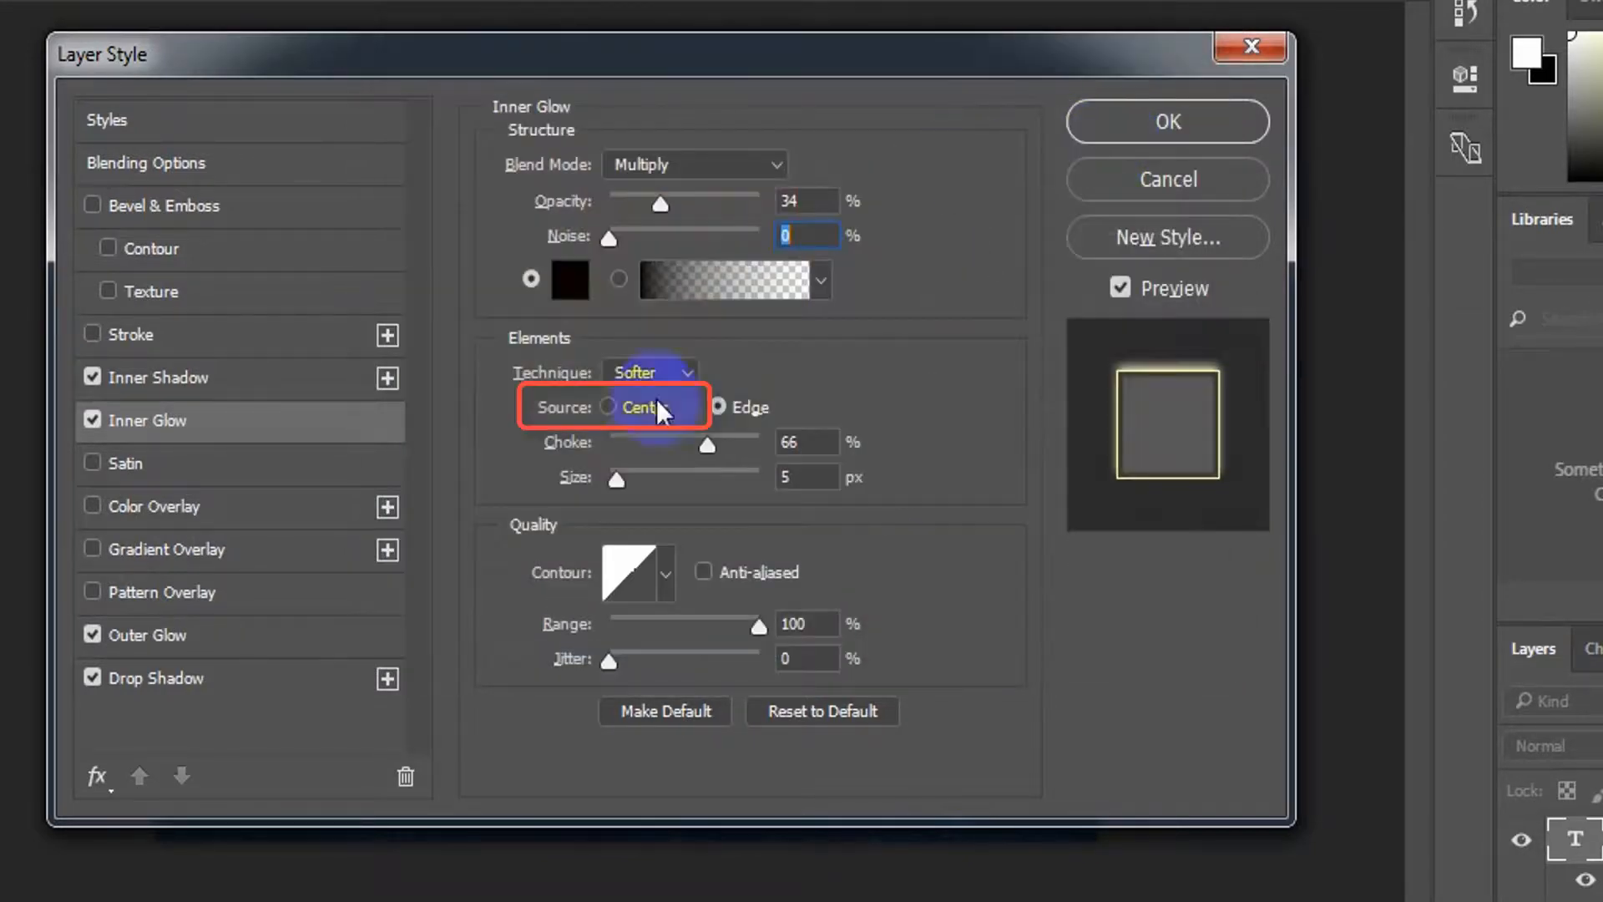
Step: Set the inner glow's source to Center, choke to 52% and size to 10 px
click(608, 407)
click(824, 442)
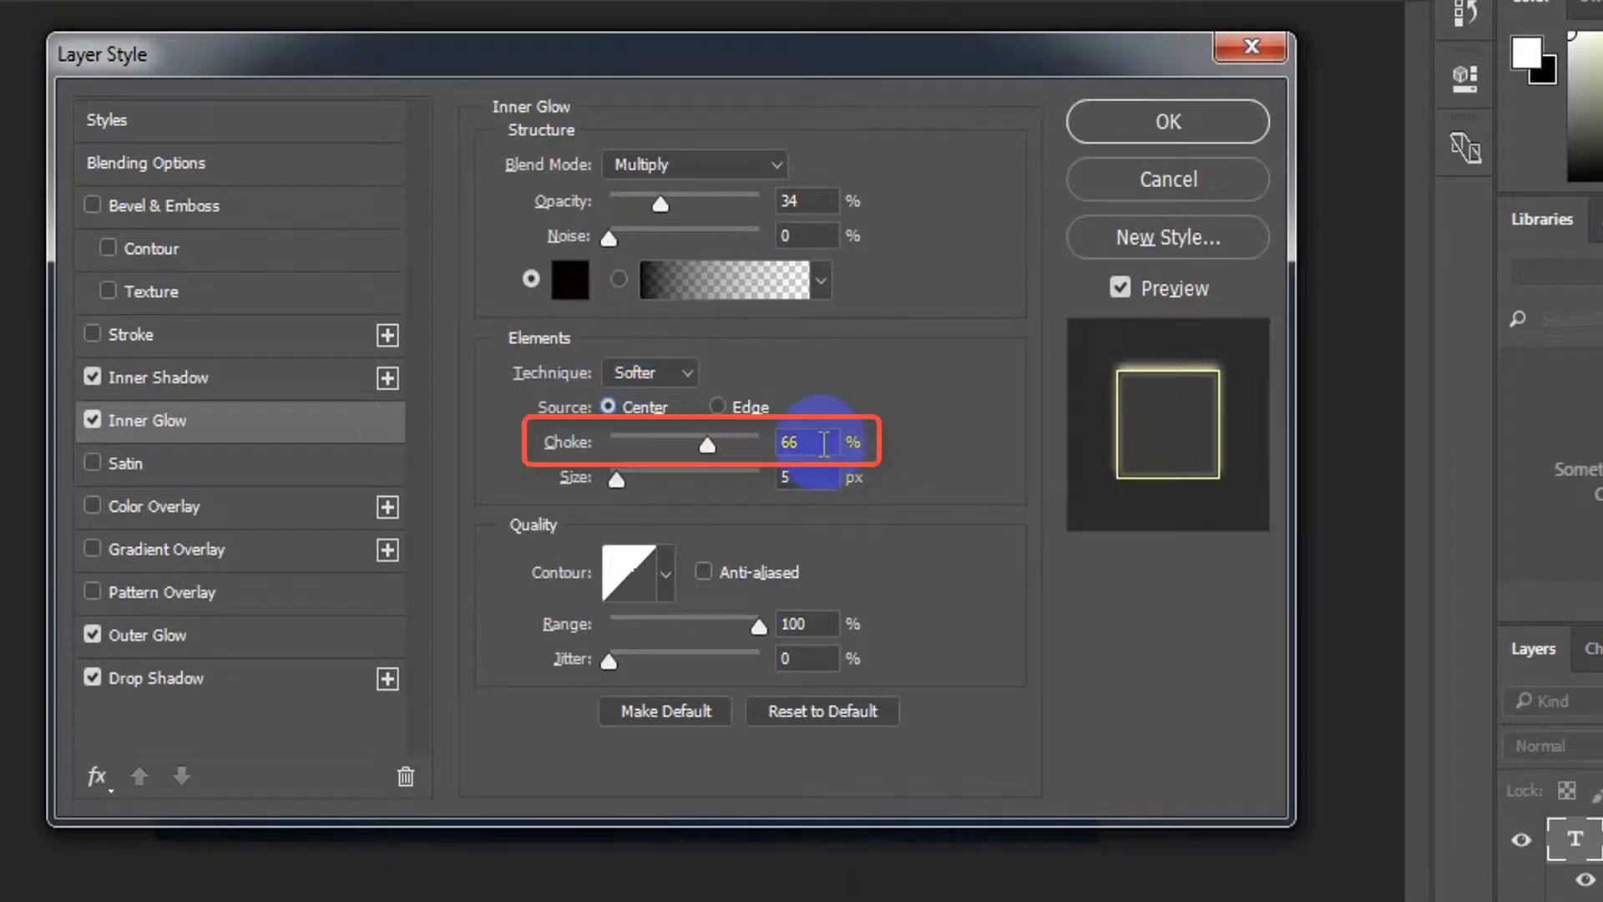
text(52)
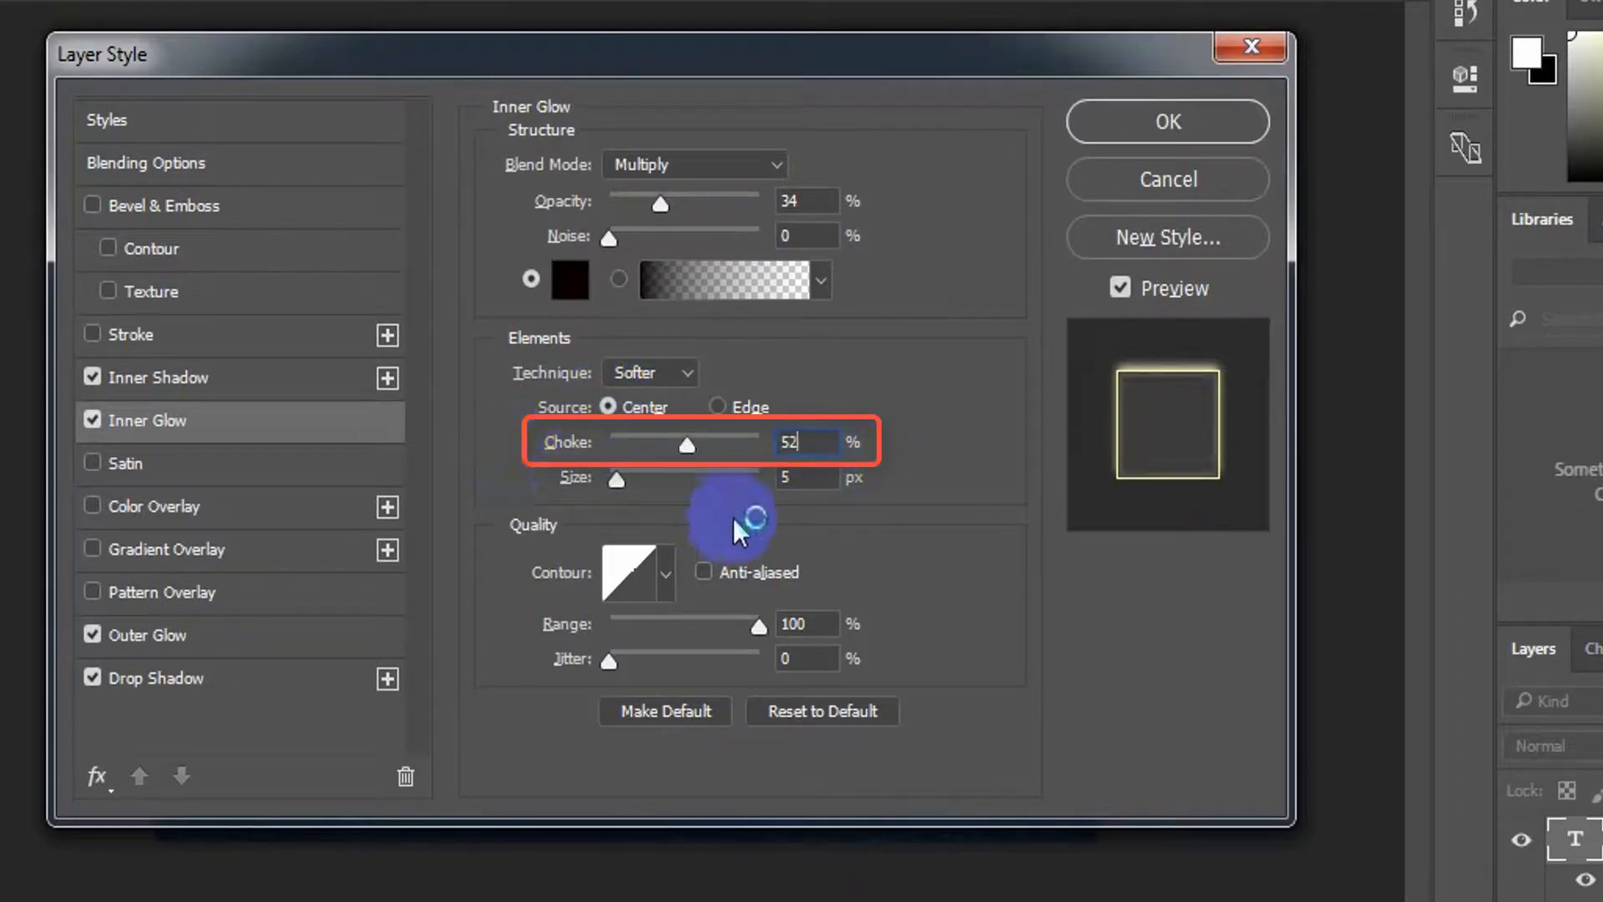
key(Tab)
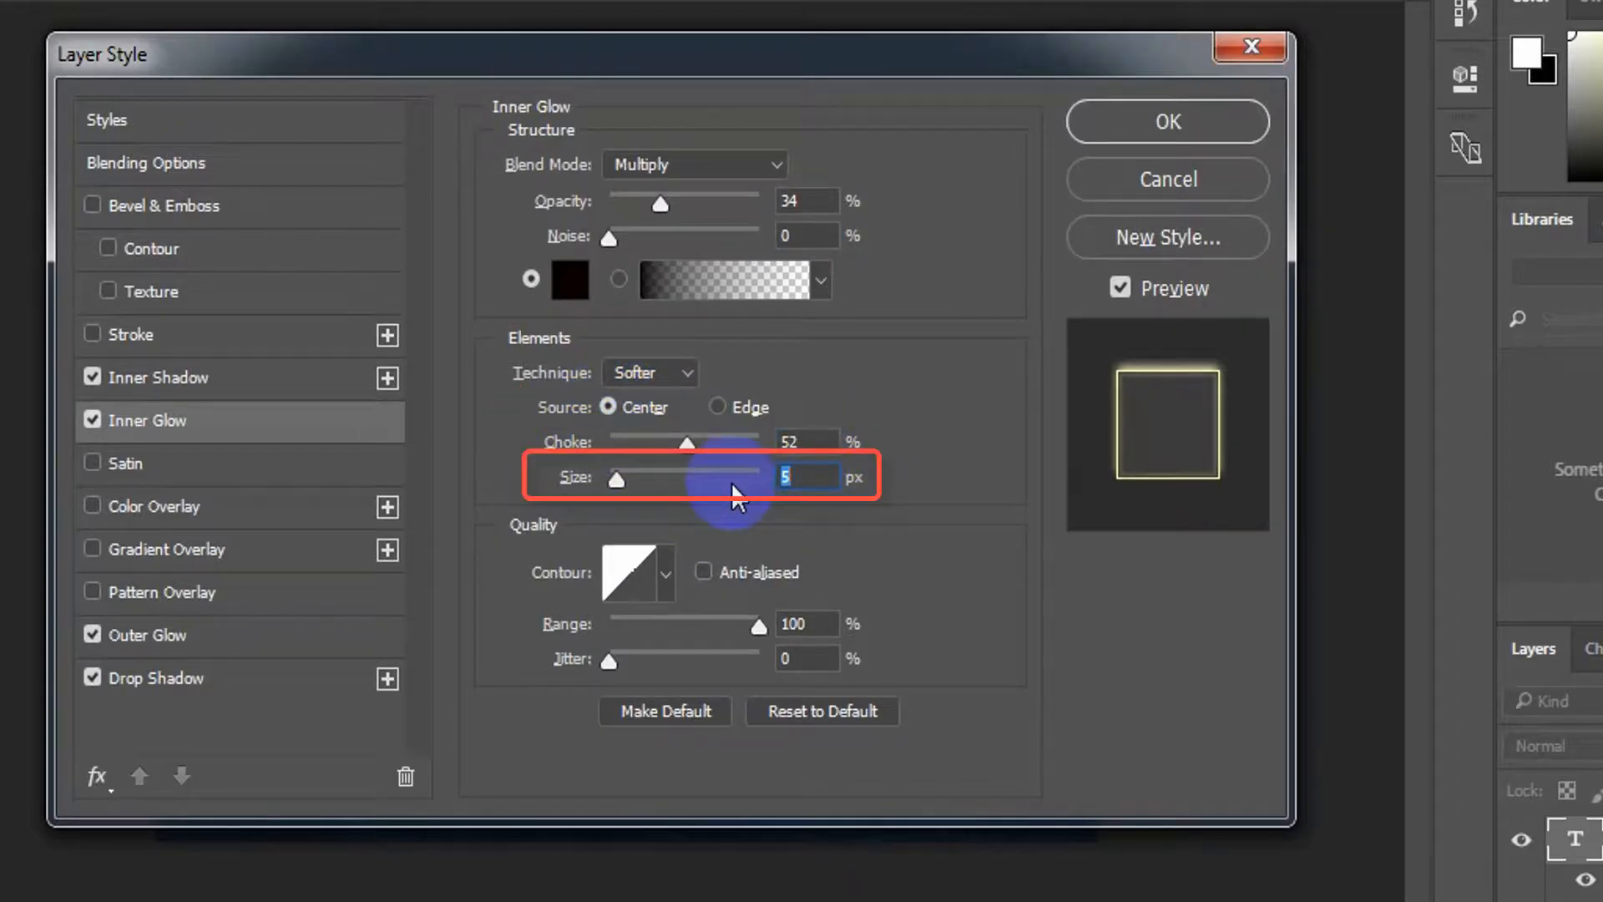
text(10)
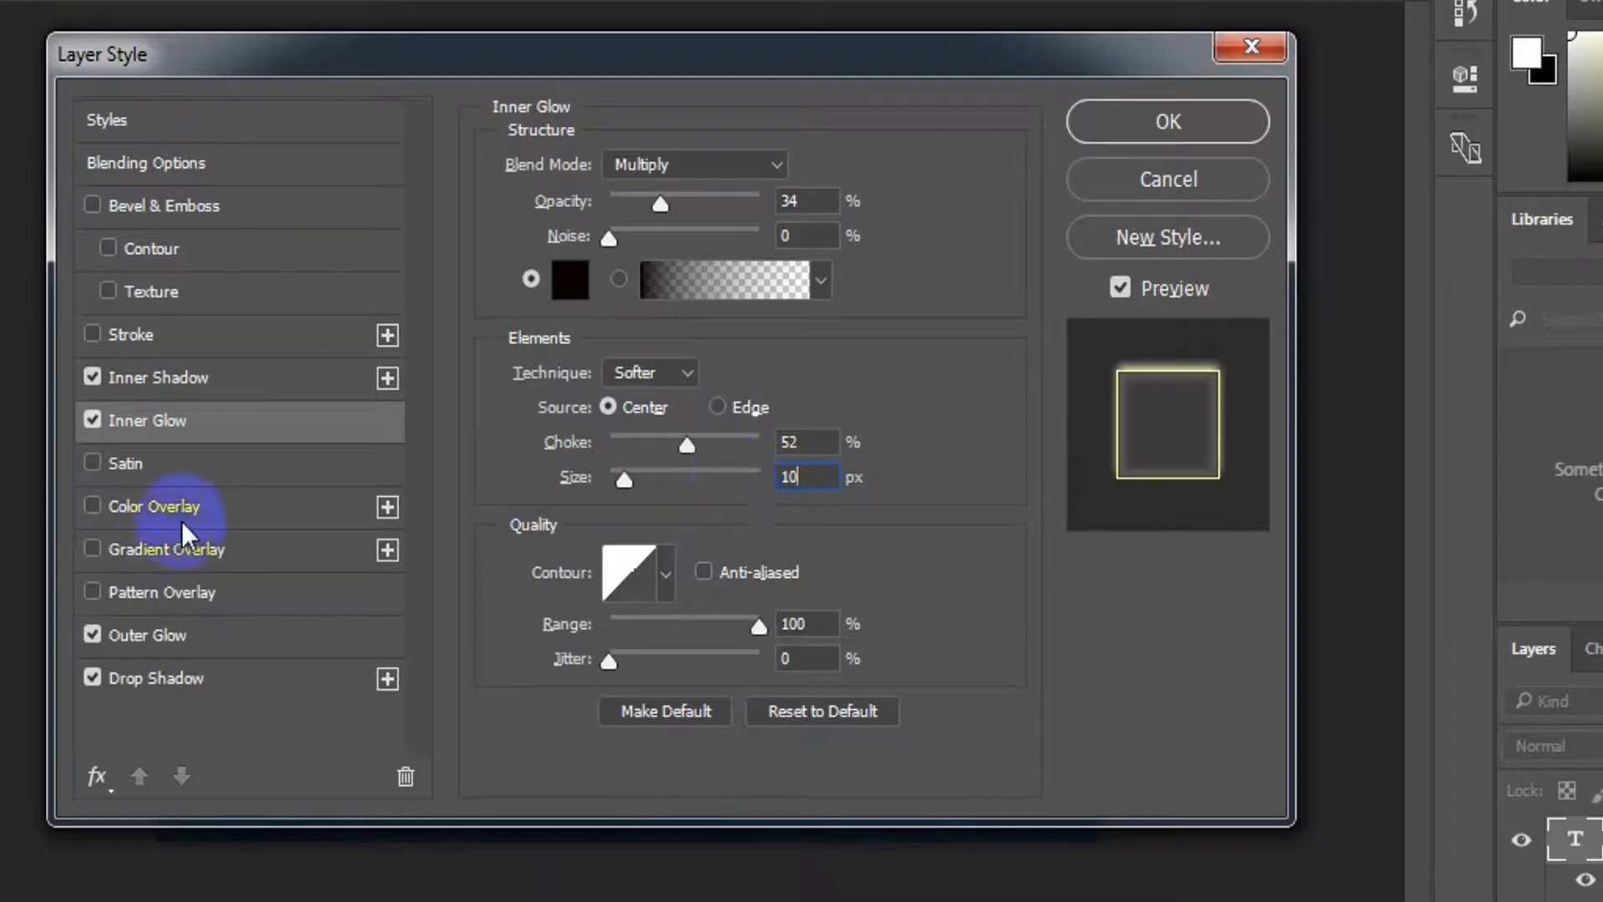
Step: Add Bevel & Emboss to the text style with Inner Bevel style, 134% depth and 250 px size
click(209, 211)
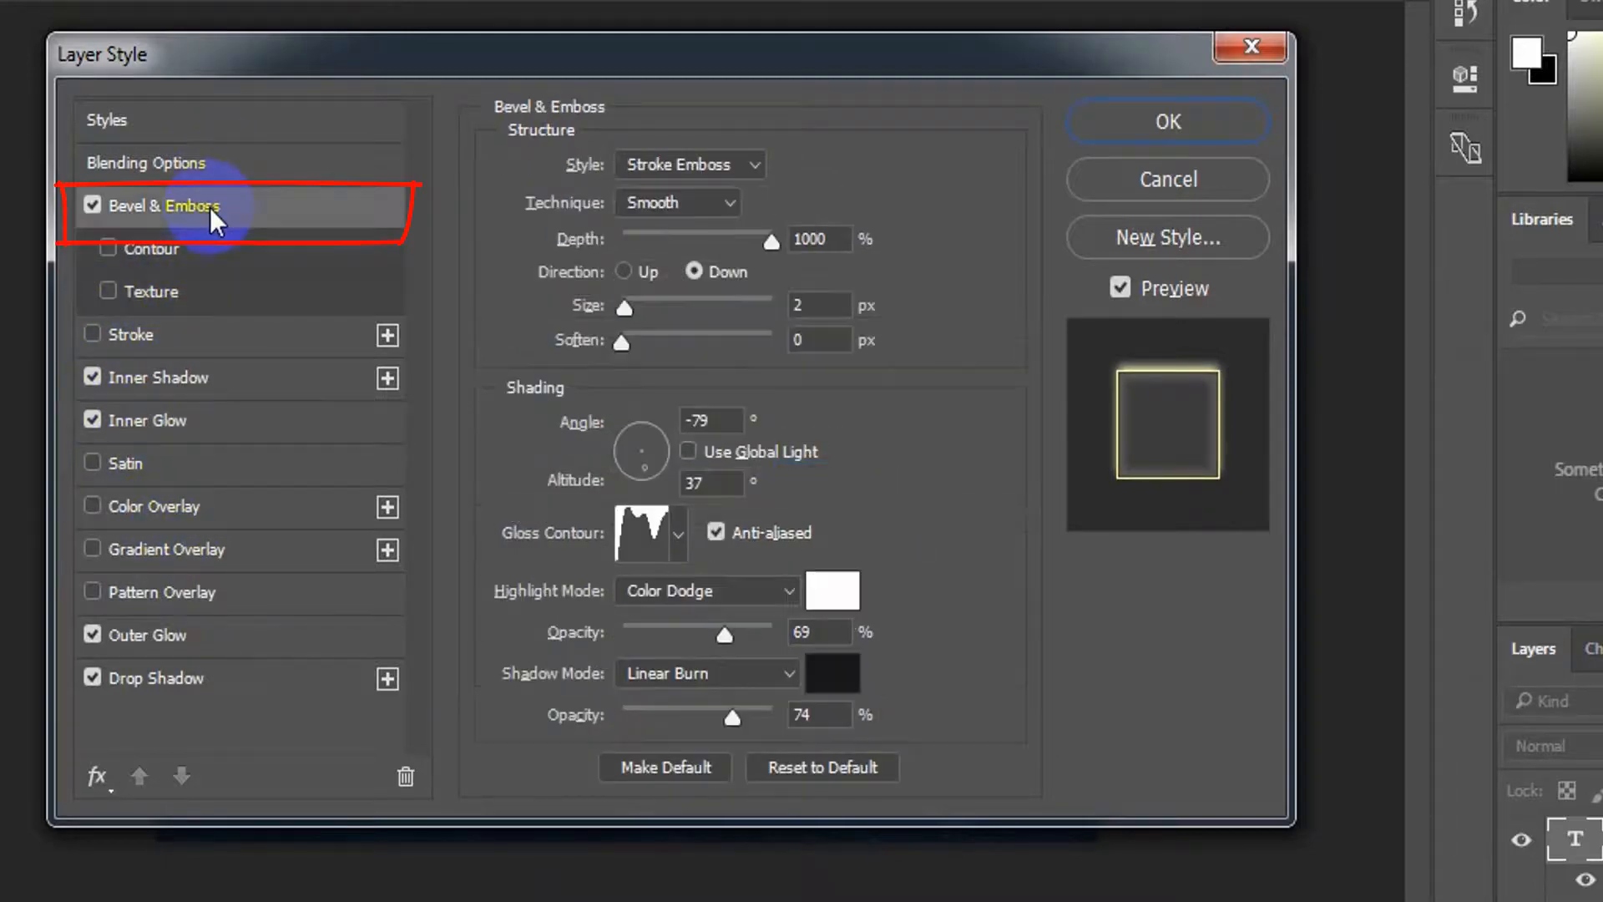
click(709, 158)
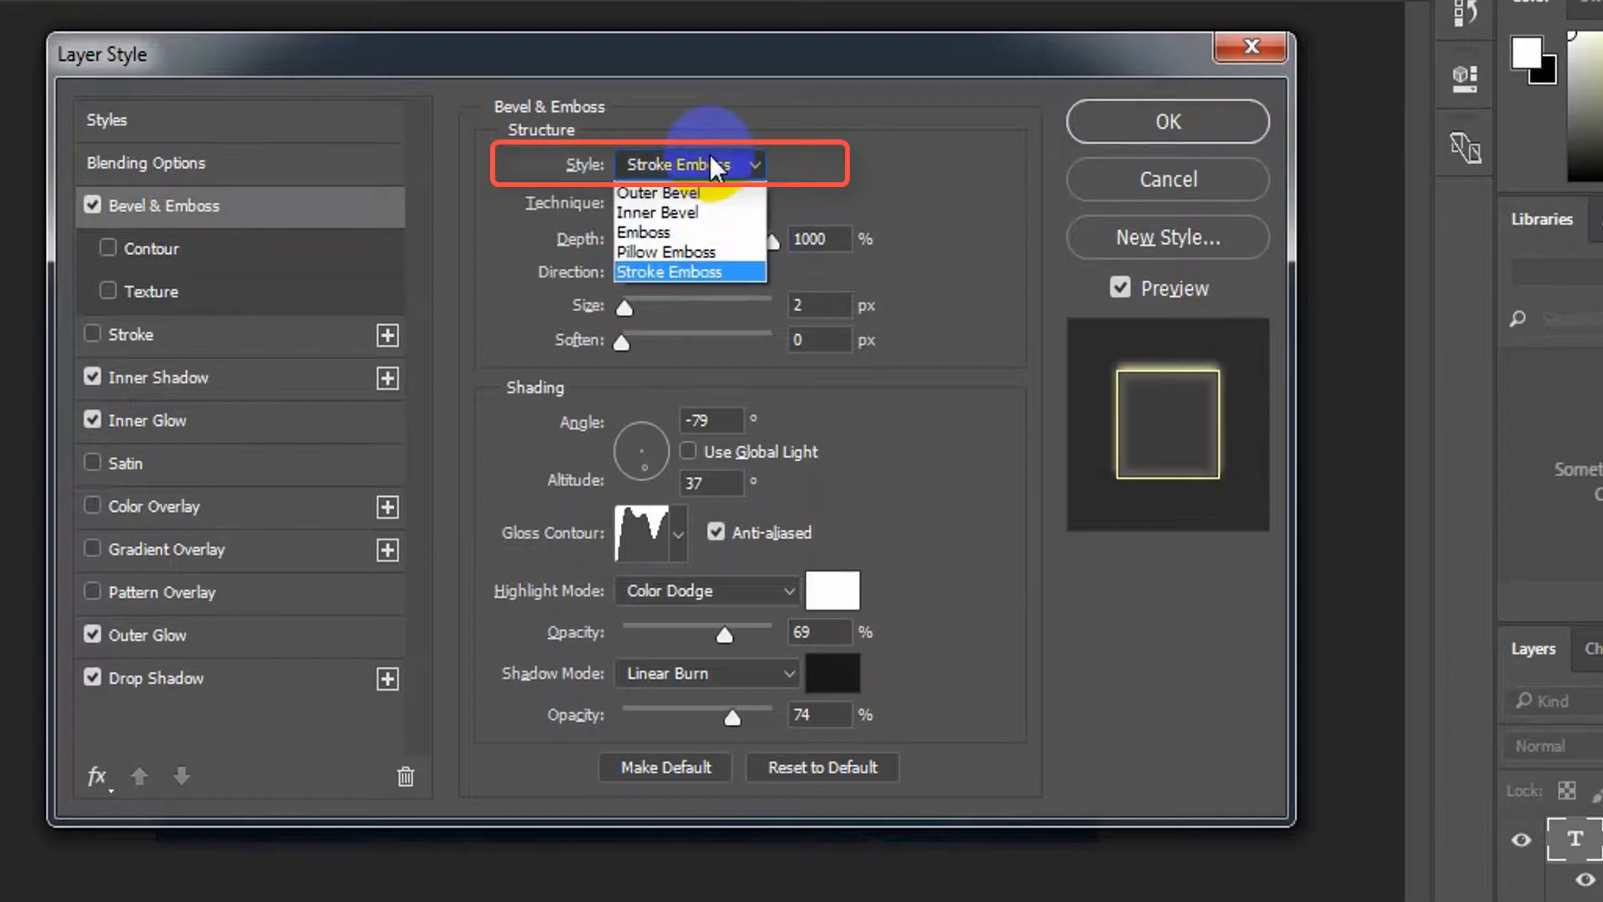
click(693, 212)
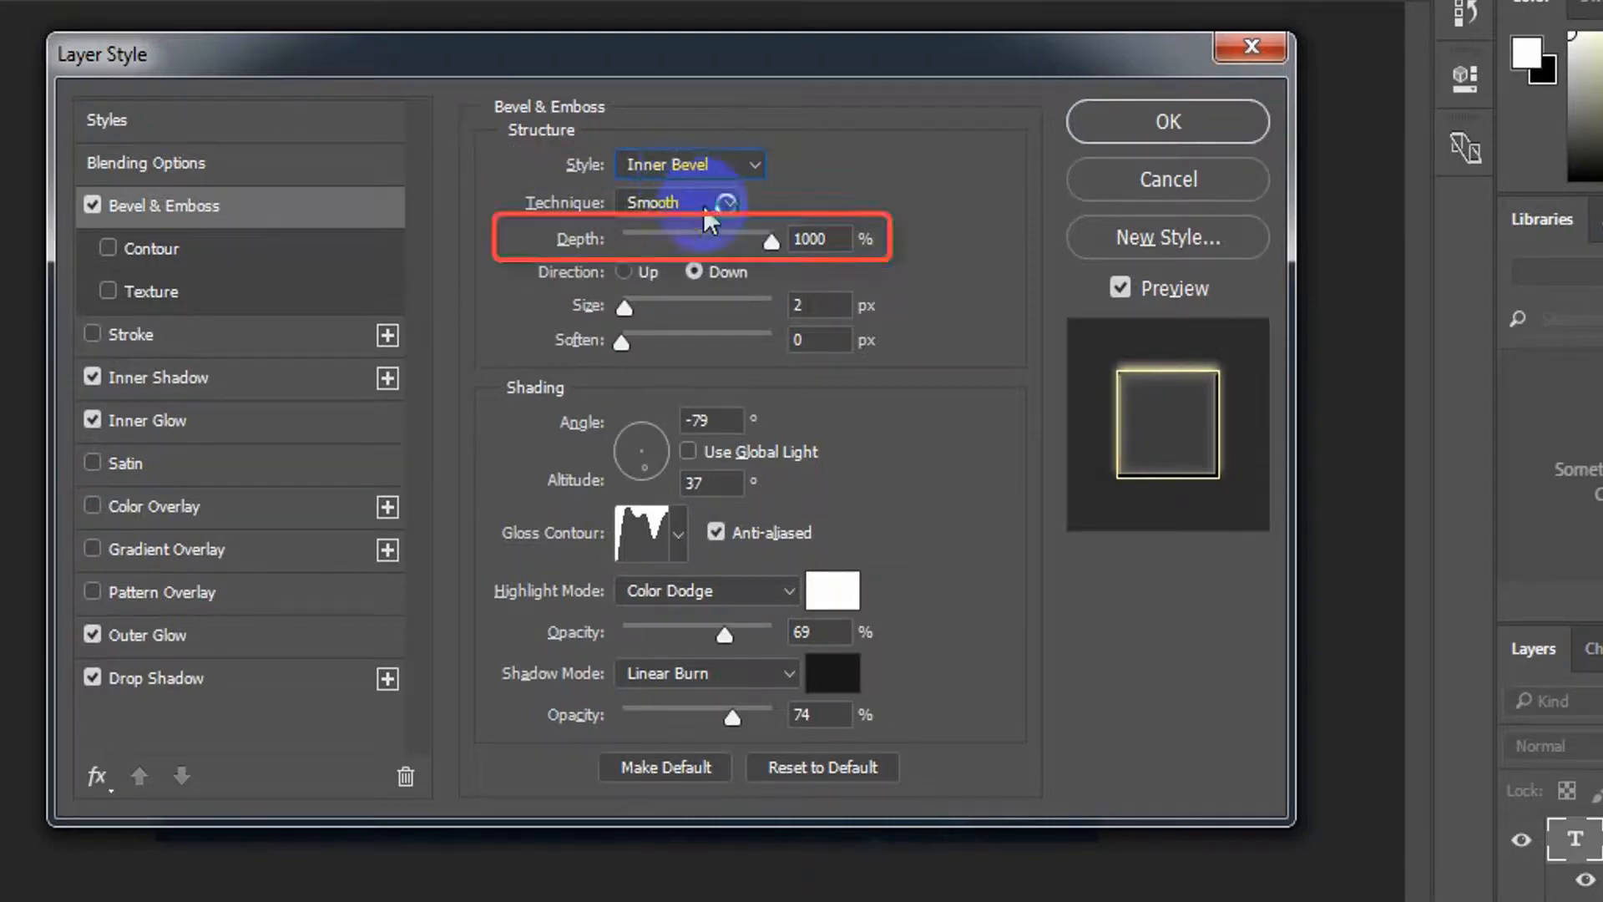
double_click(814, 239)
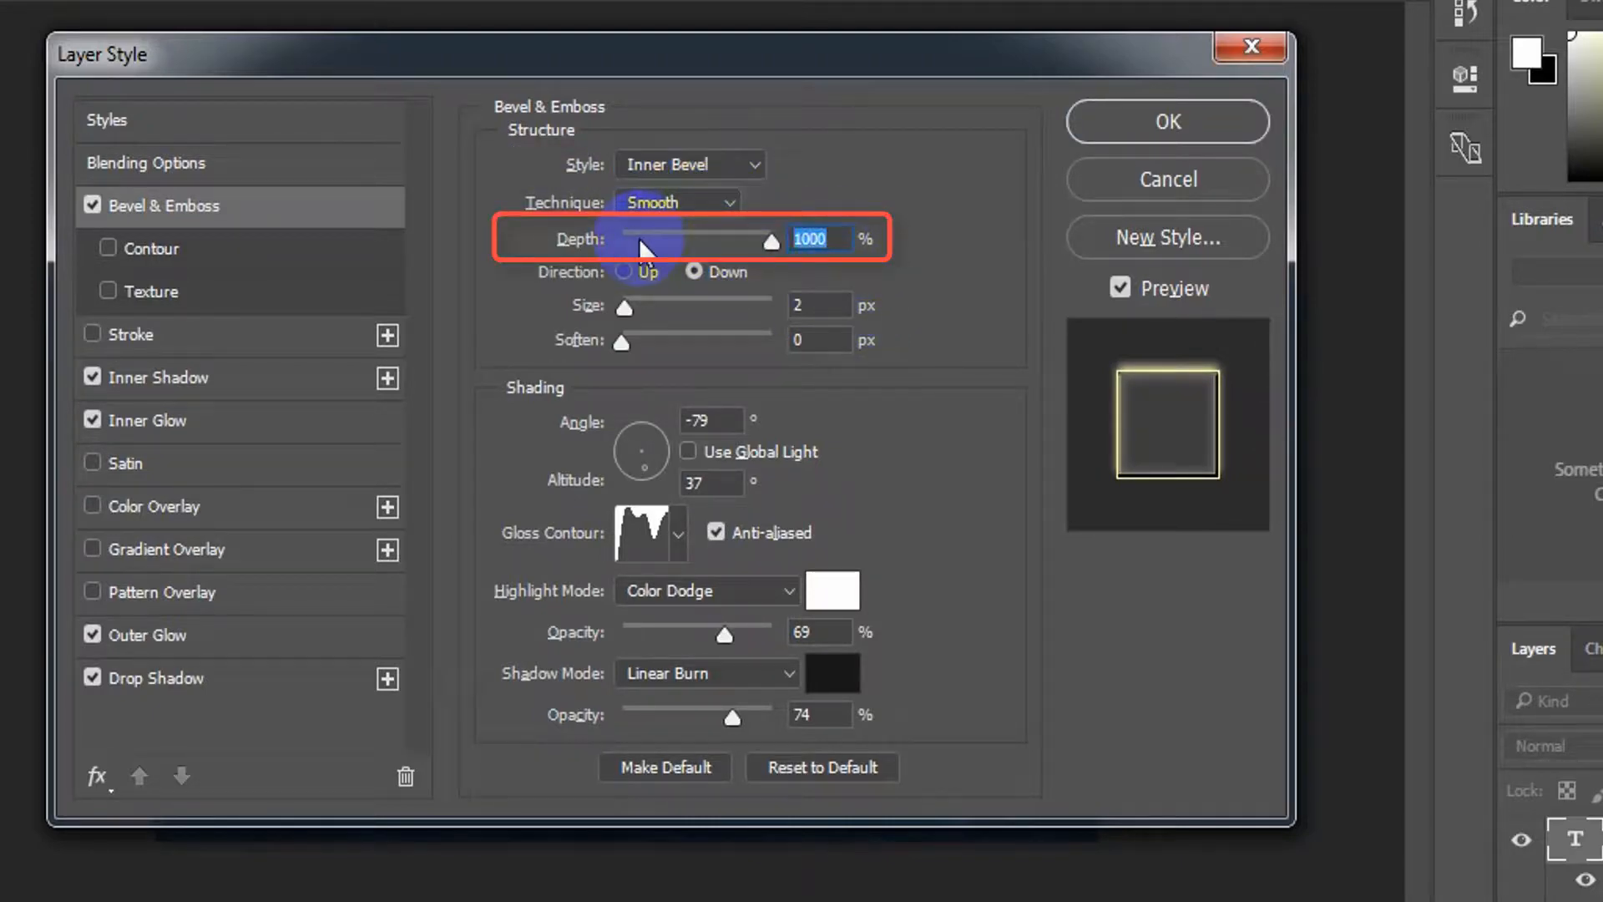
text(134)
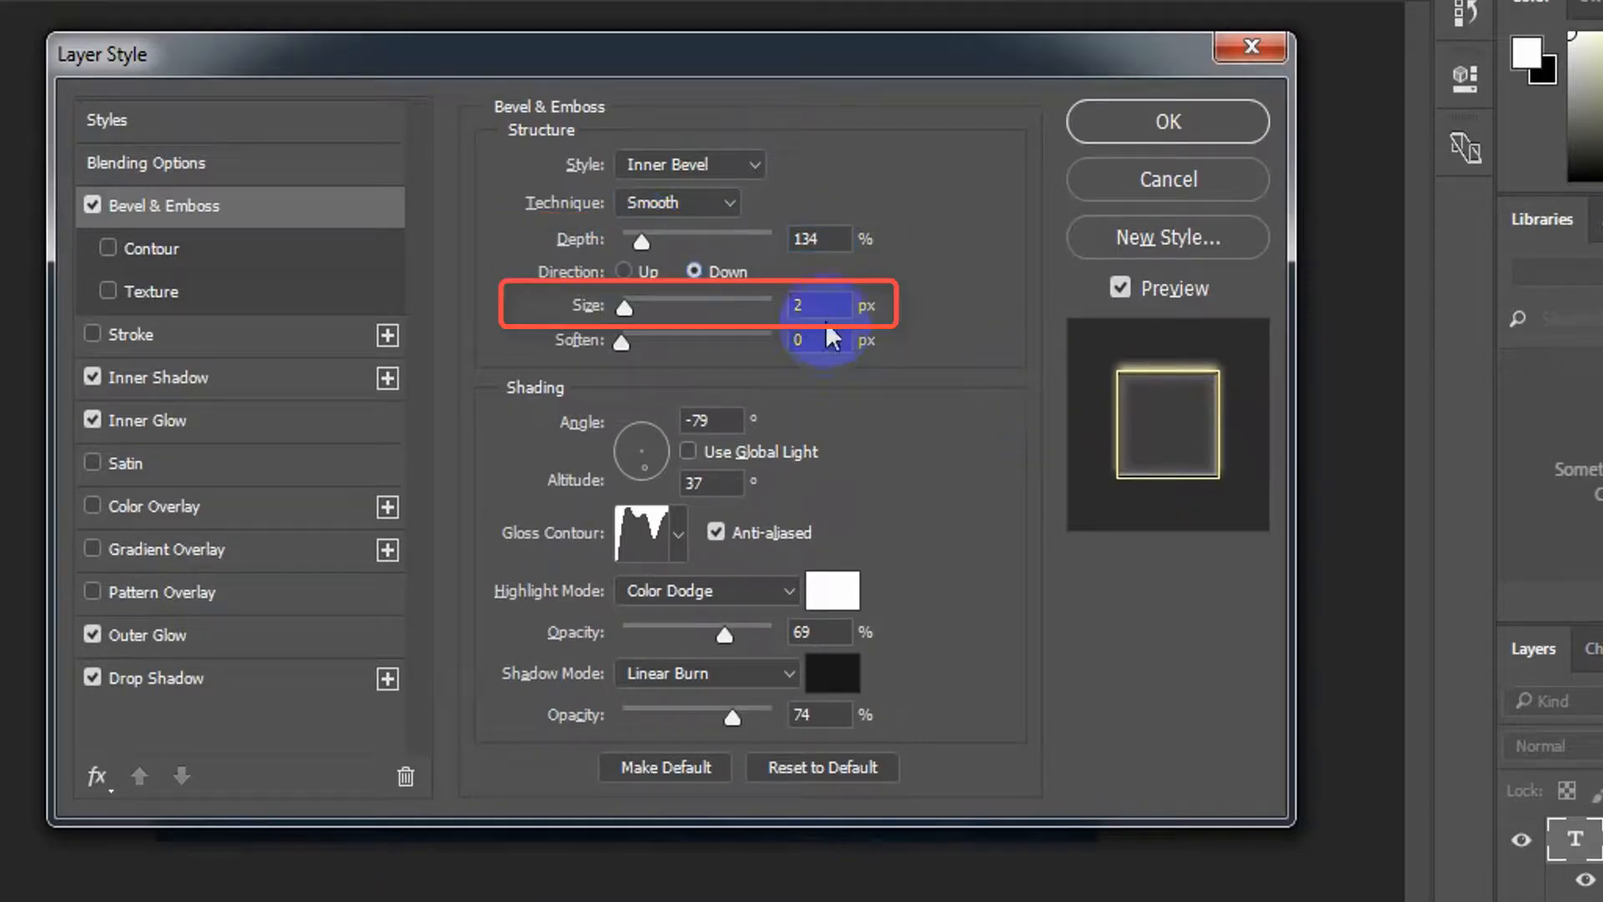
double_click(801, 302)
text(200)
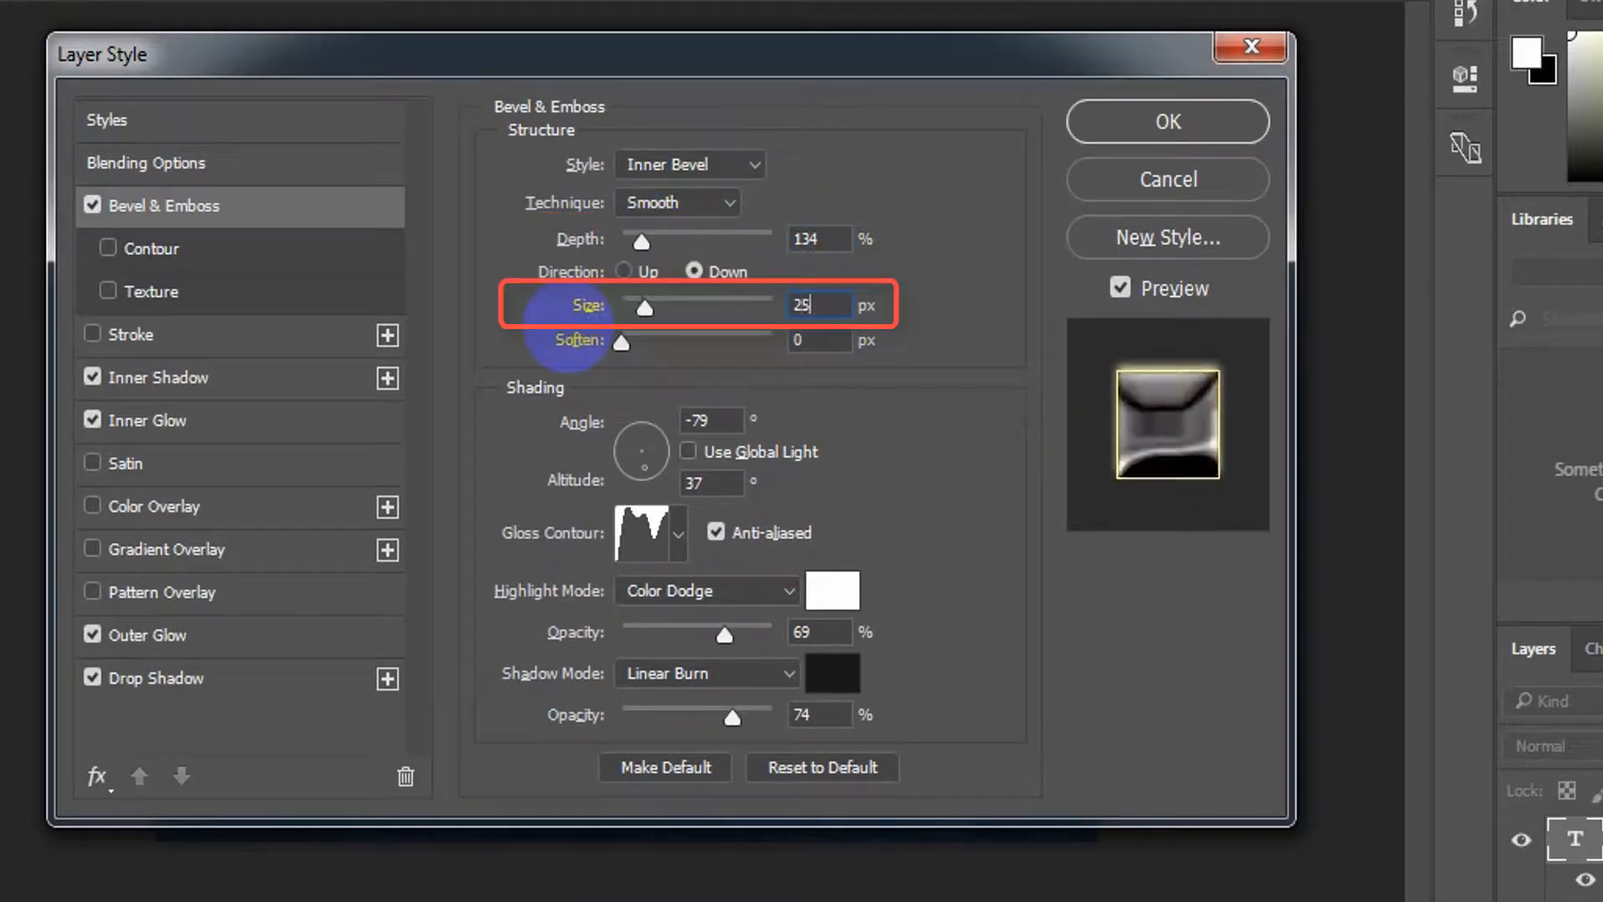
Step: Examine the input and output values of each point on the bevel's custom gloss contour curve
click(651, 543)
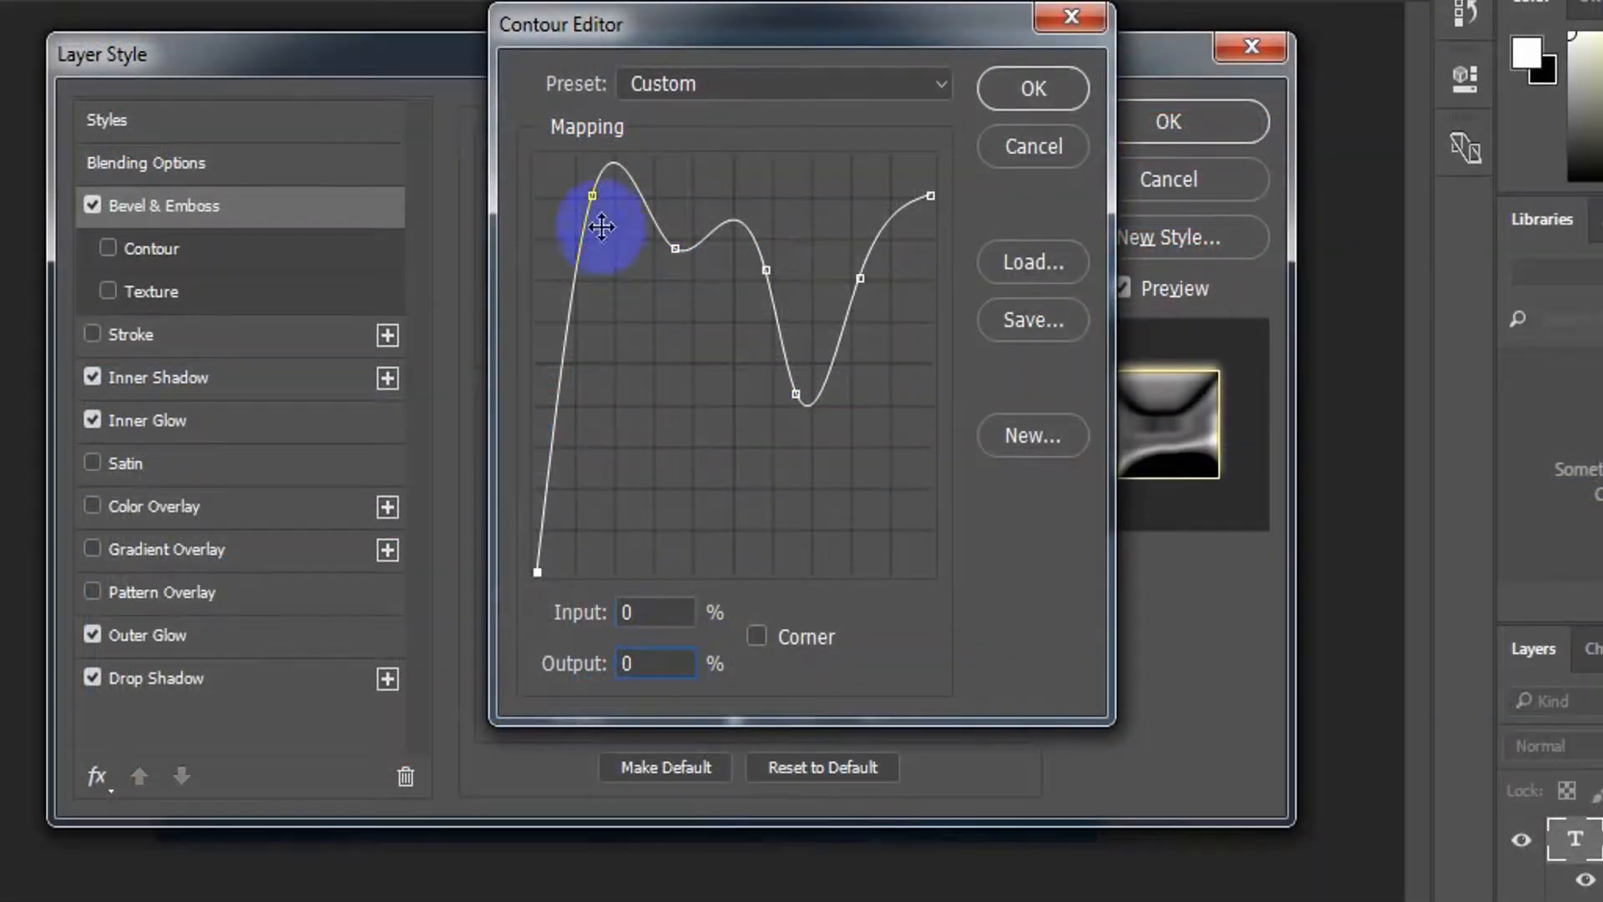
click(590, 198)
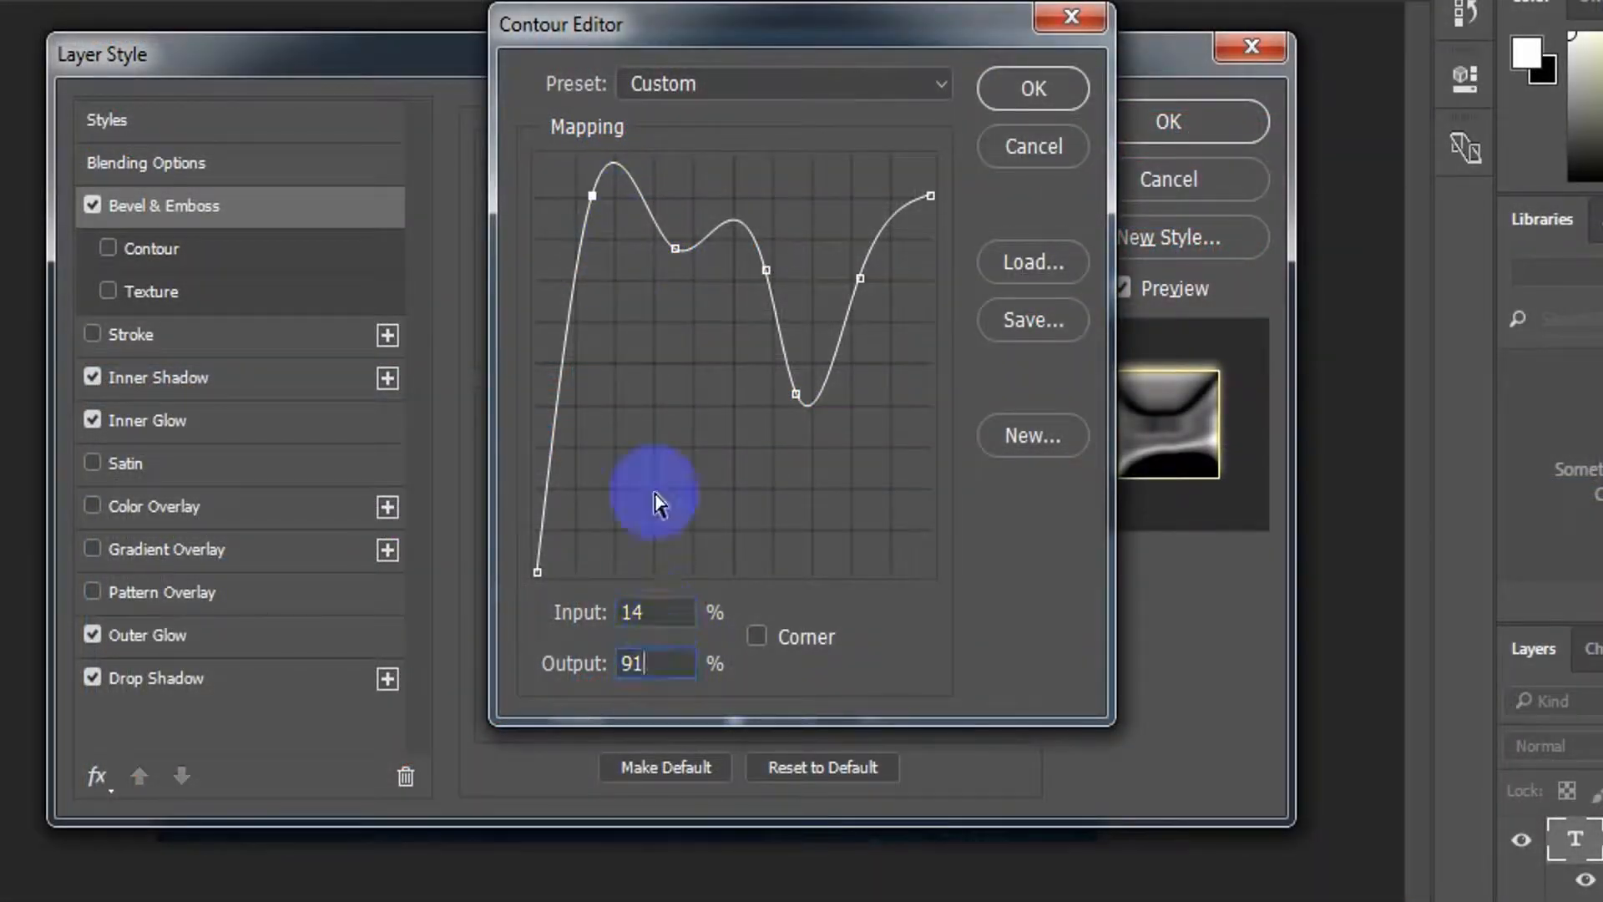
click(675, 248)
click(661, 609)
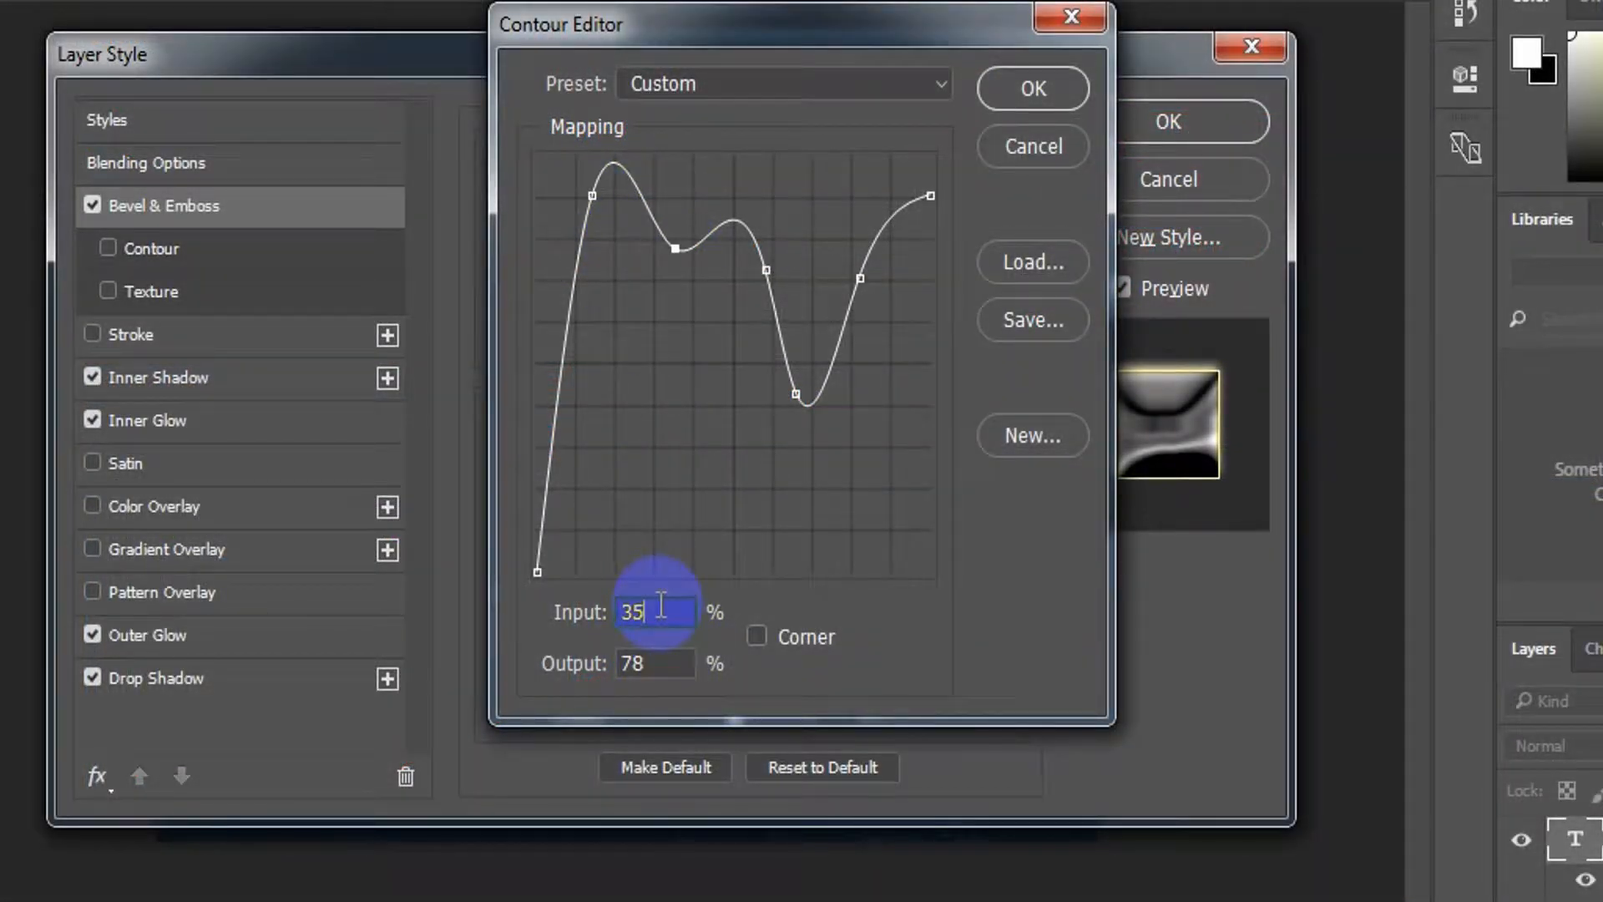
click(766, 269)
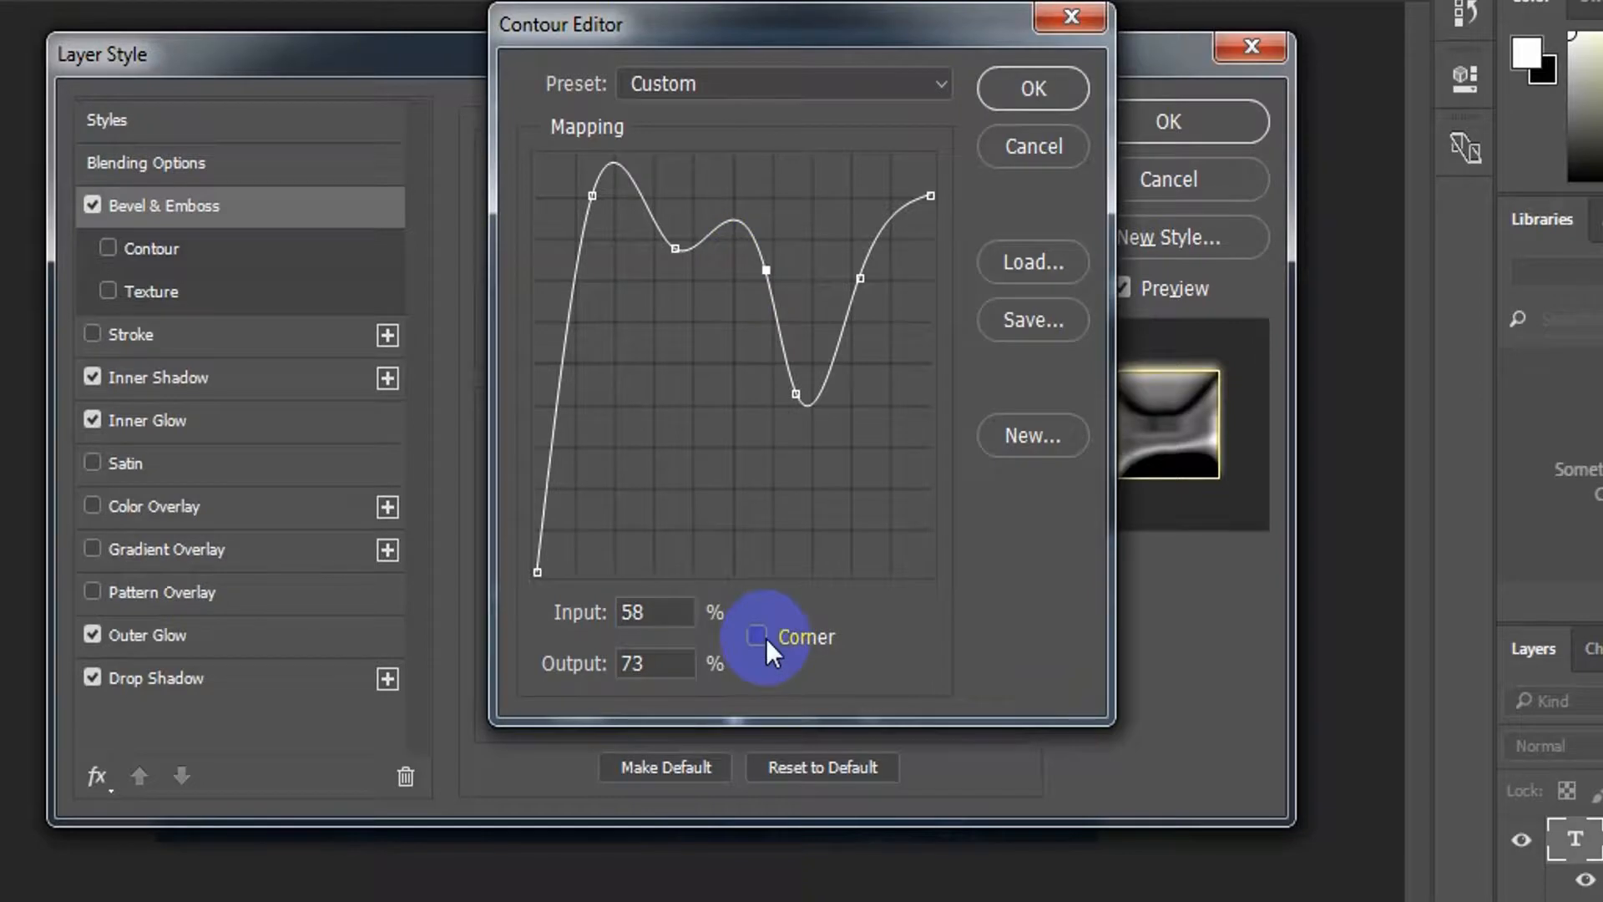
click(670, 676)
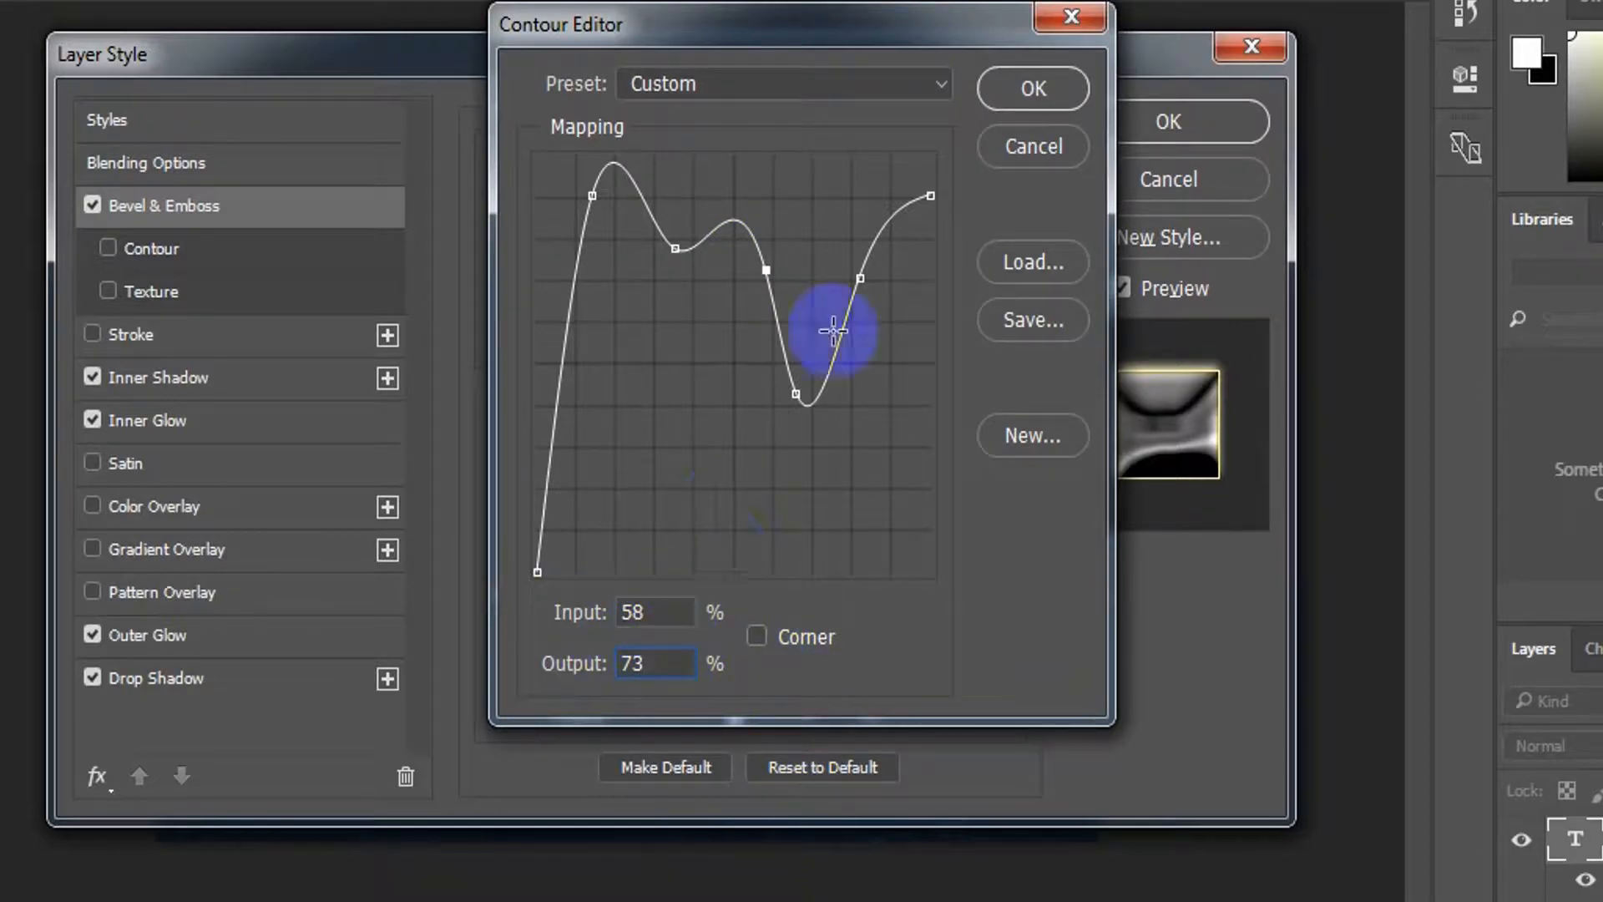
click(796, 393)
click(656, 612)
click(860, 277)
click(649, 612)
click(628, 665)
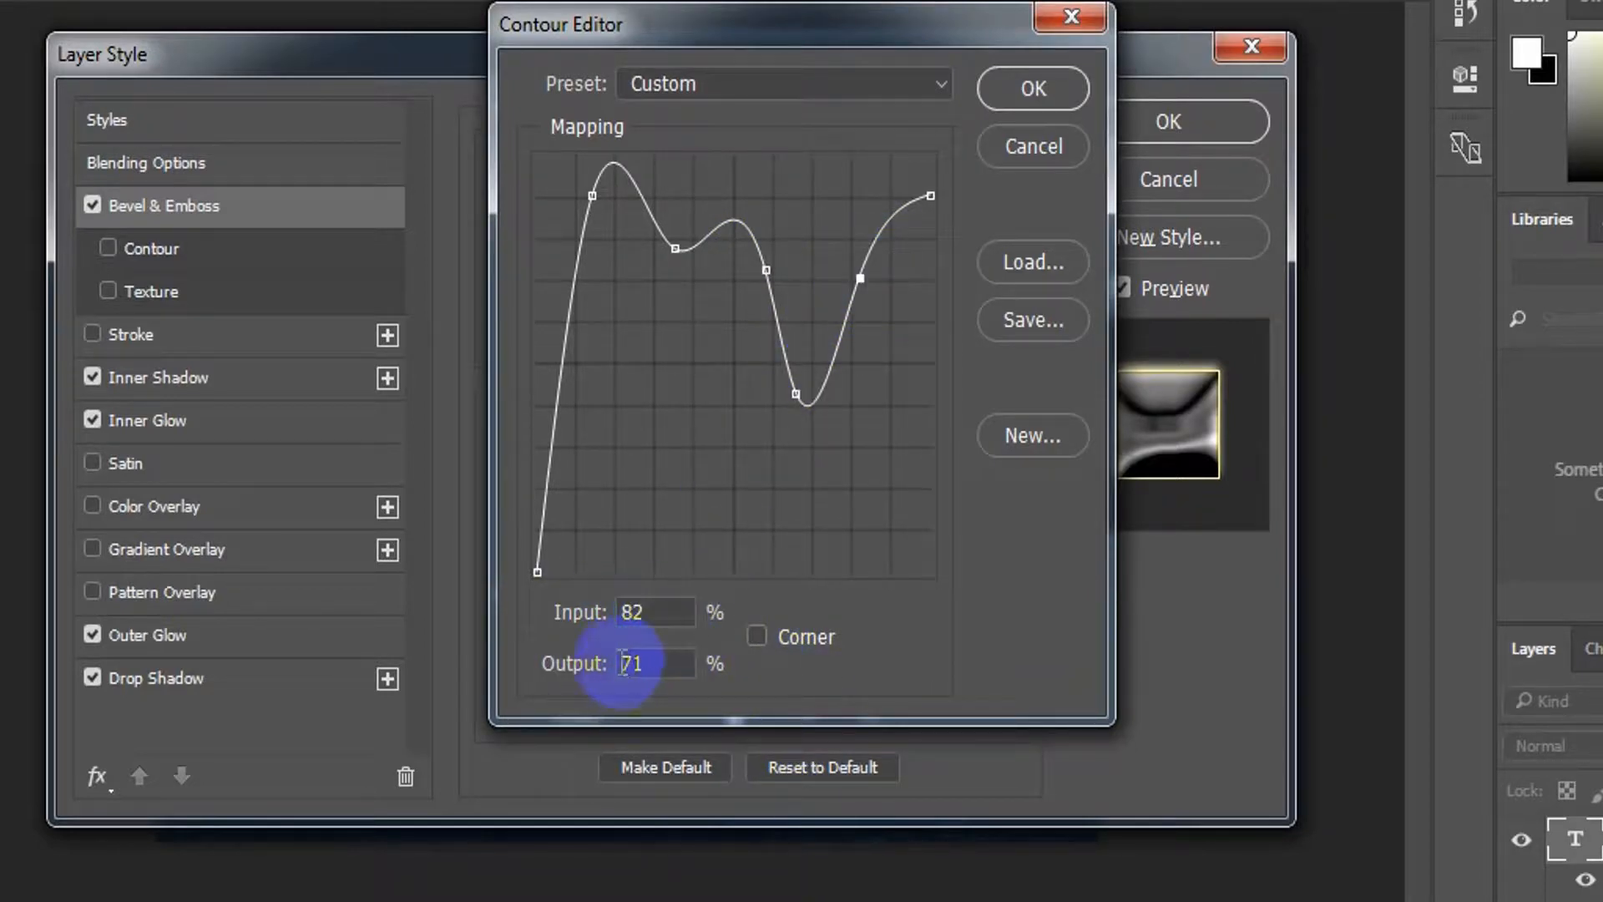
click(930, 196)
click(1032, 88)
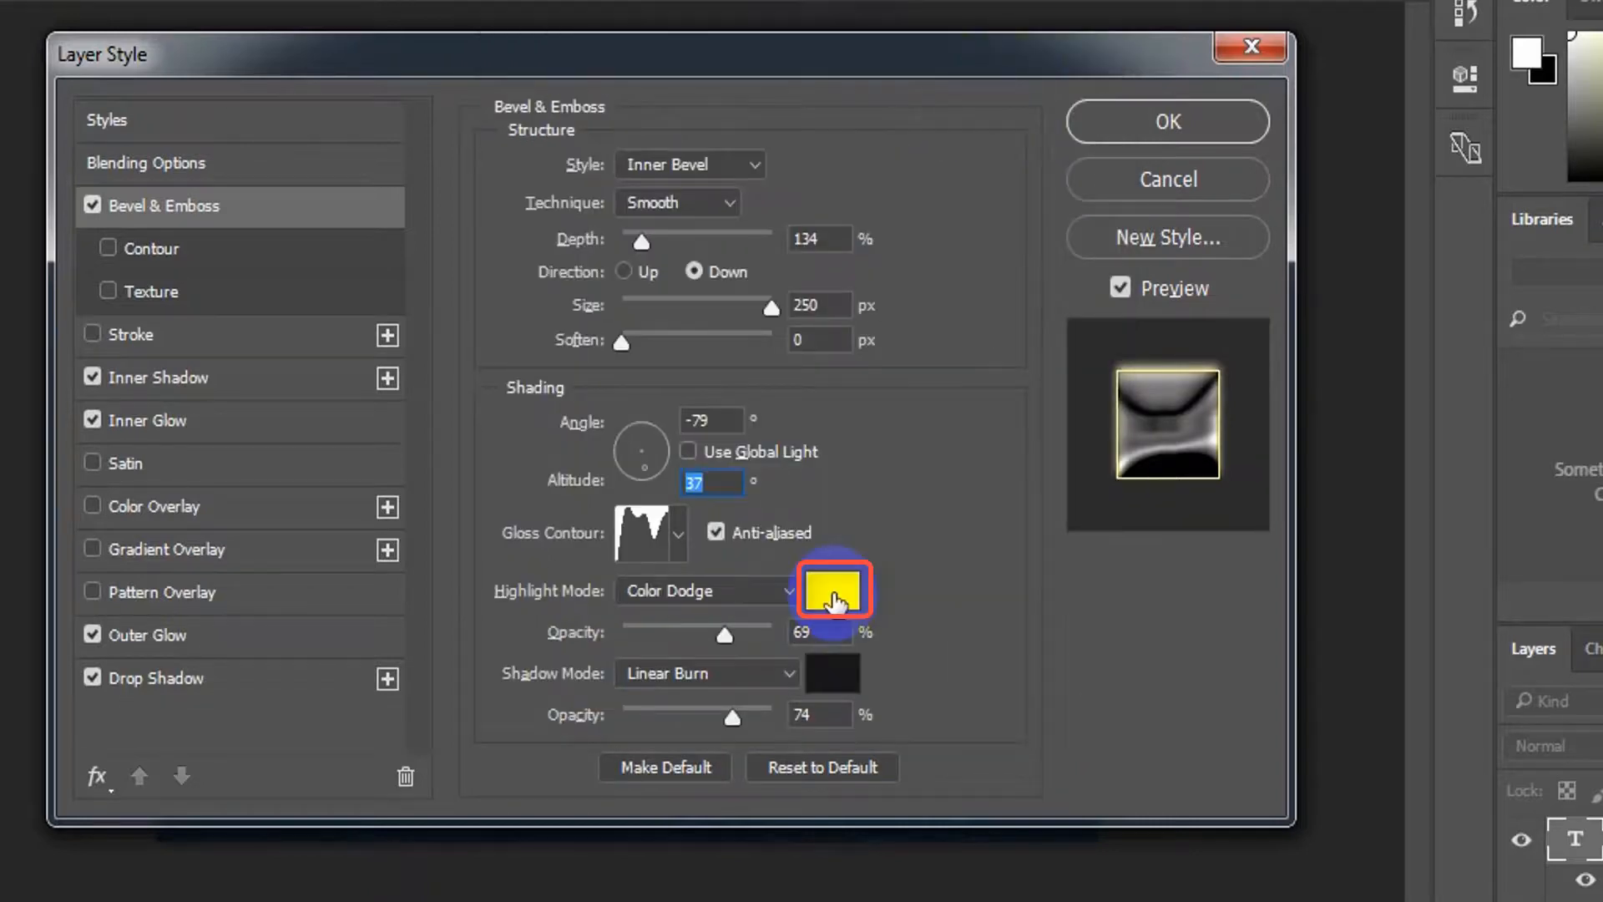
Step: Set the bevel's highlight colour to ffffff and its highlight opacity to 72%
click(833, 596)
text(ffff00)
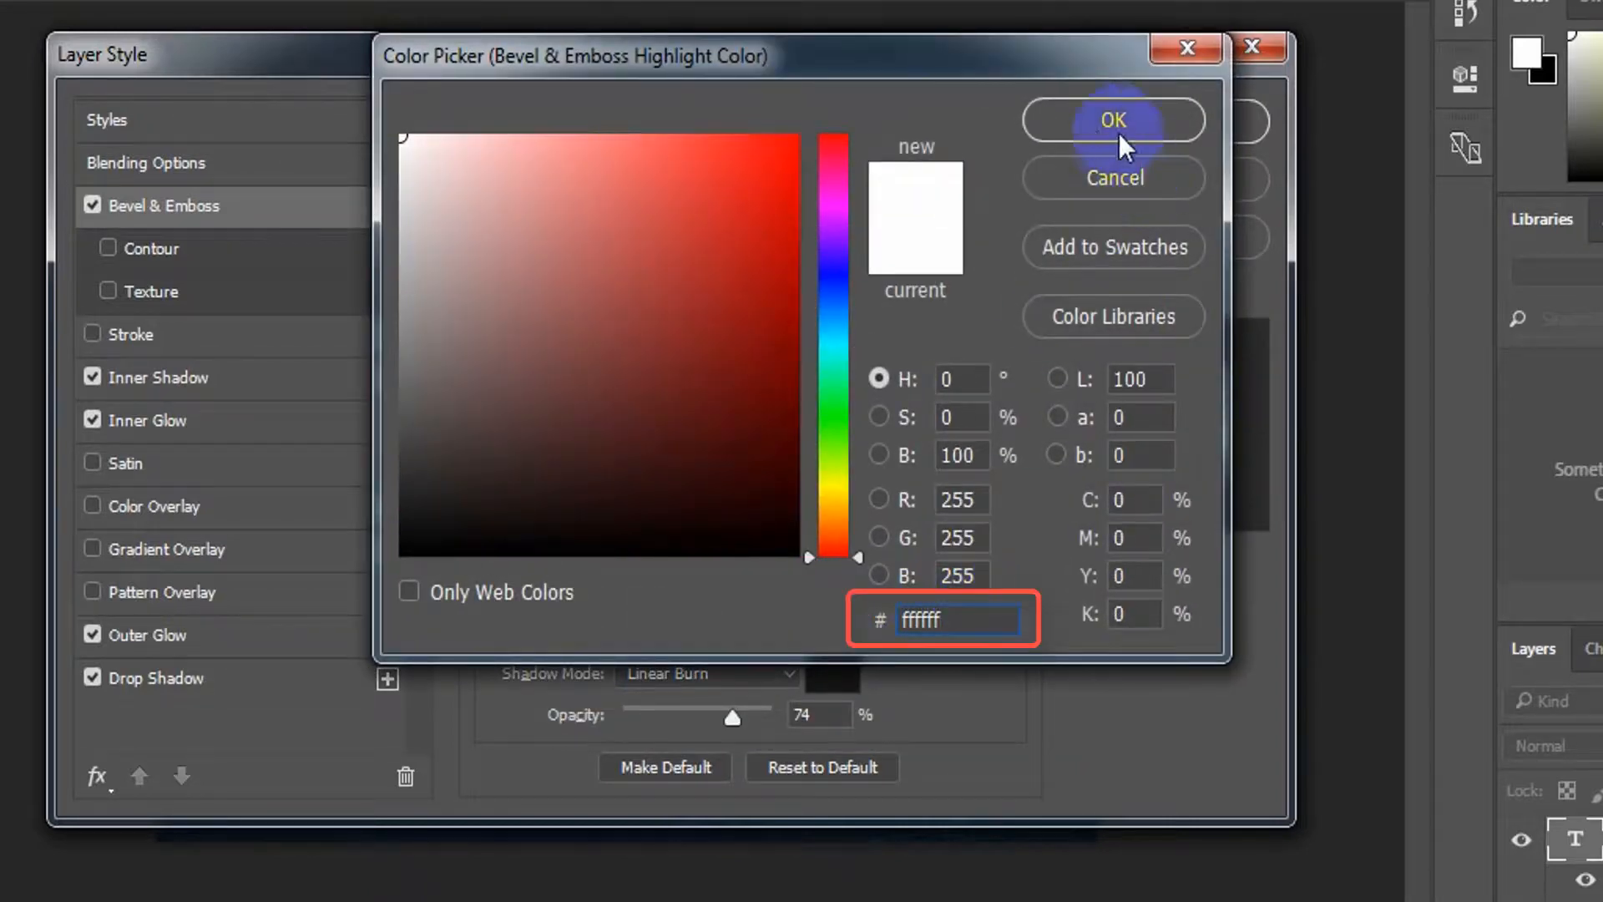
click(1115, 127)
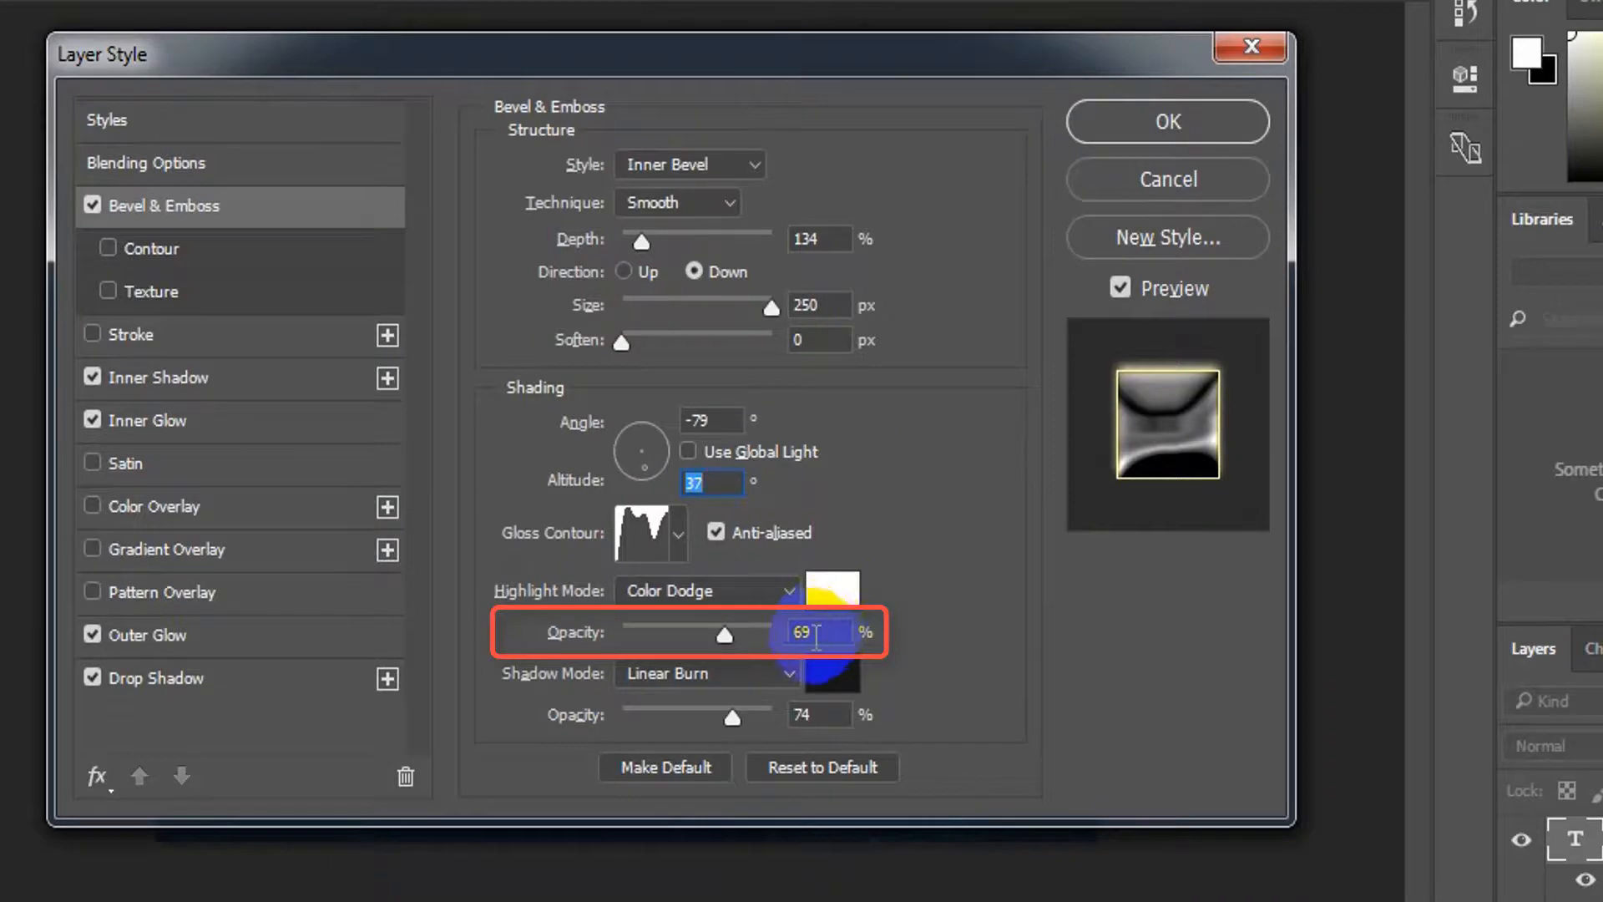
drag(725, 634, 633, 632)
text(2)
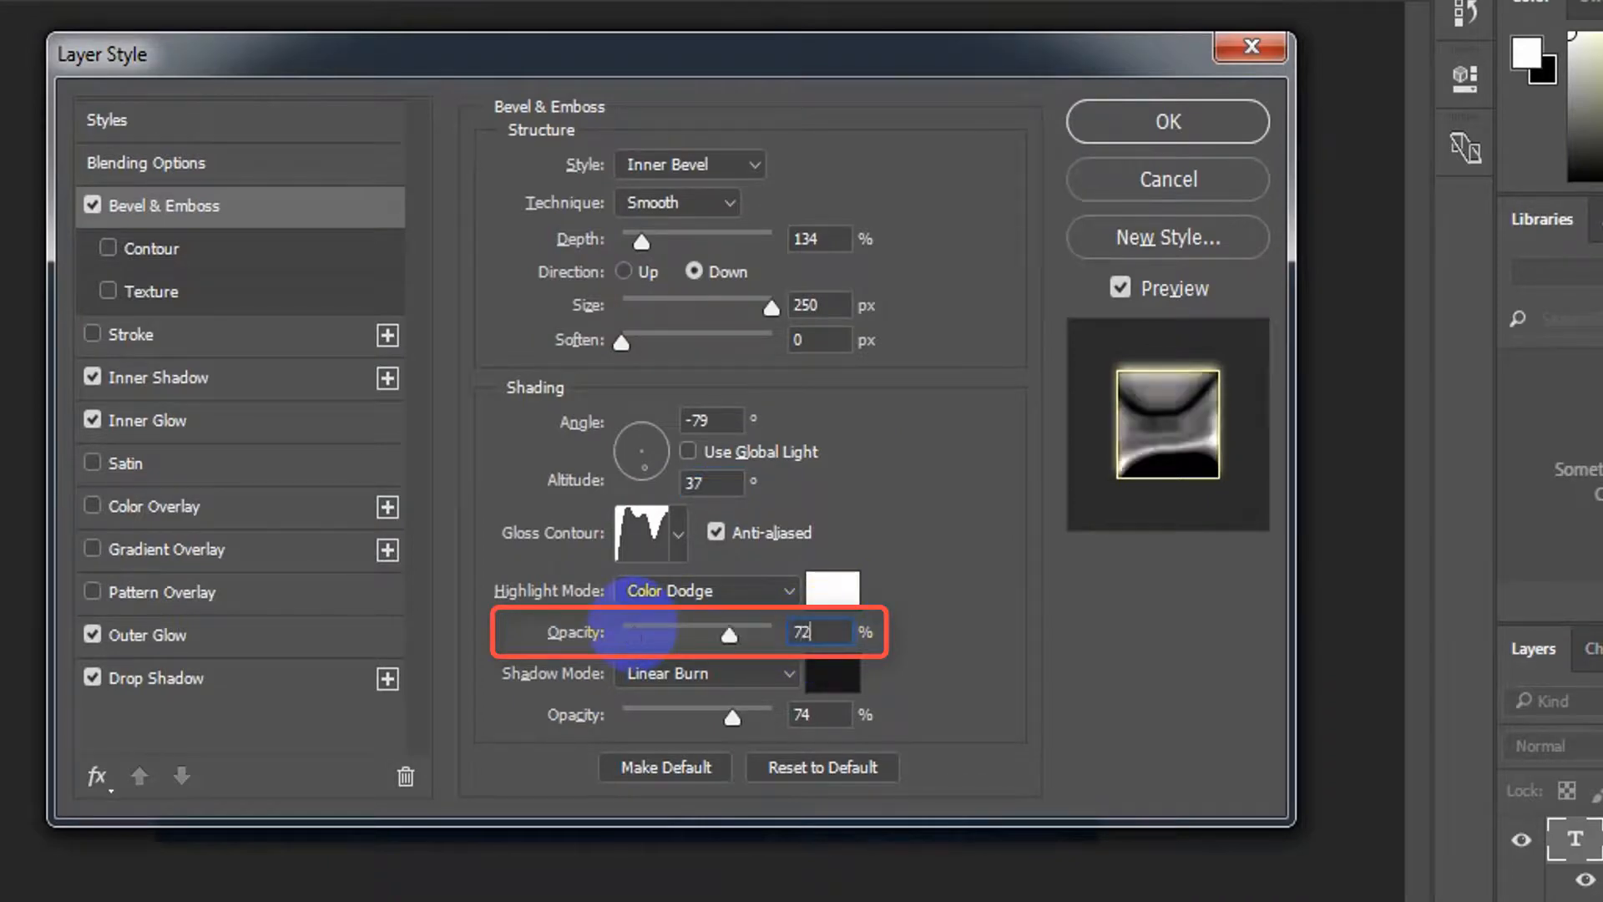
Step: Set the bevel's shadow colour to 171718, its shadow mode to Color Dodge and its shadow opacity to 27%
click(826, 680)
text(171718)
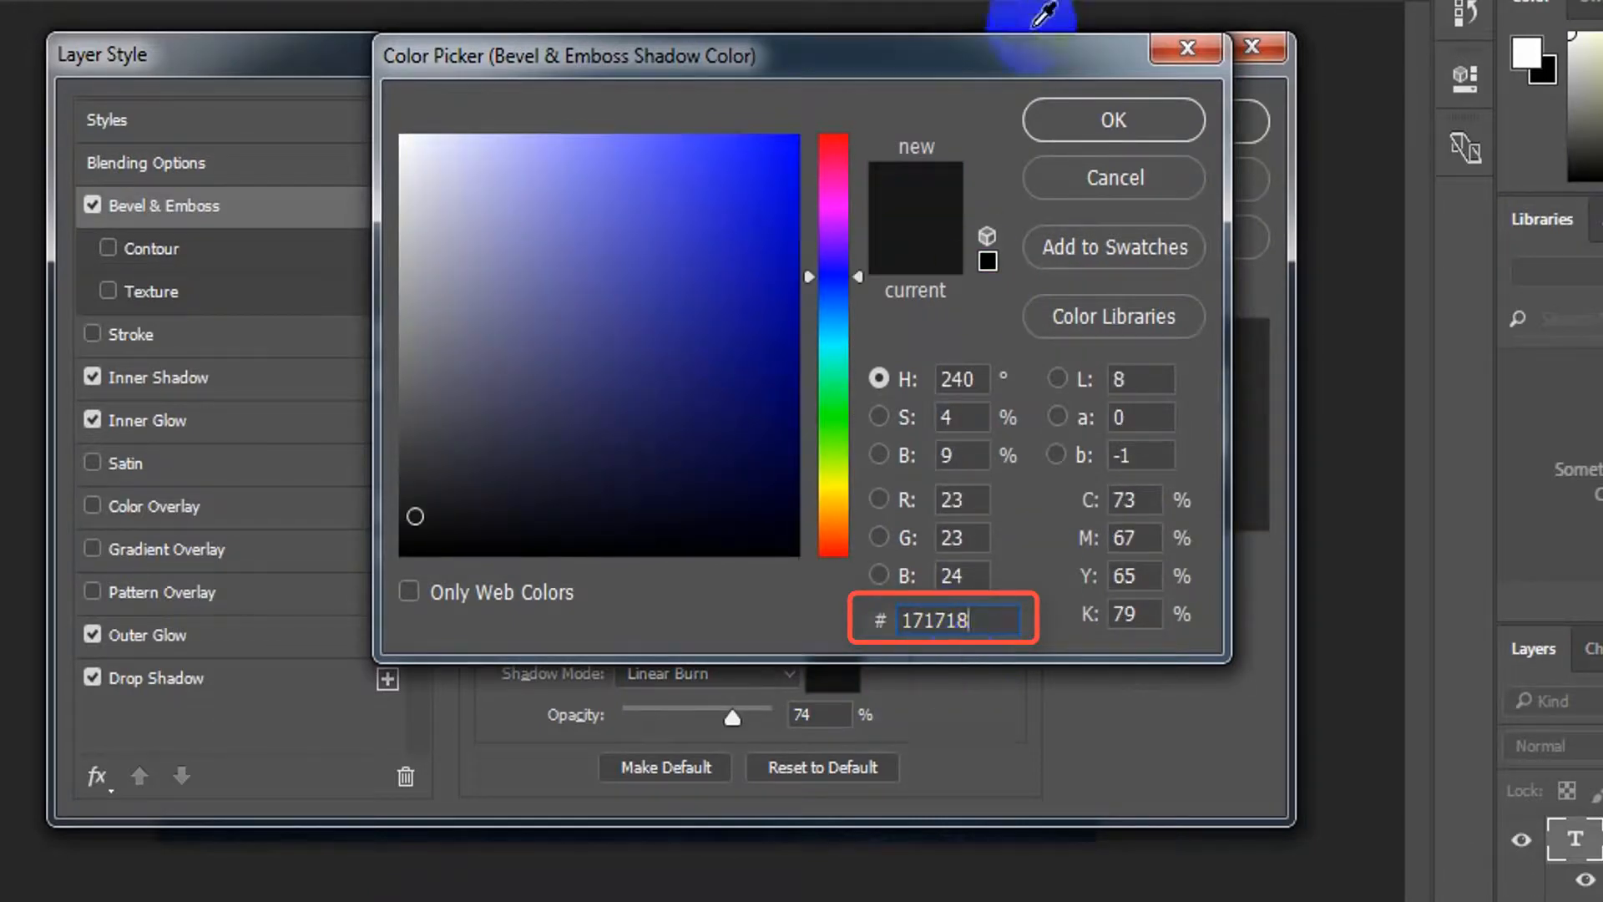
click(1054, 119)
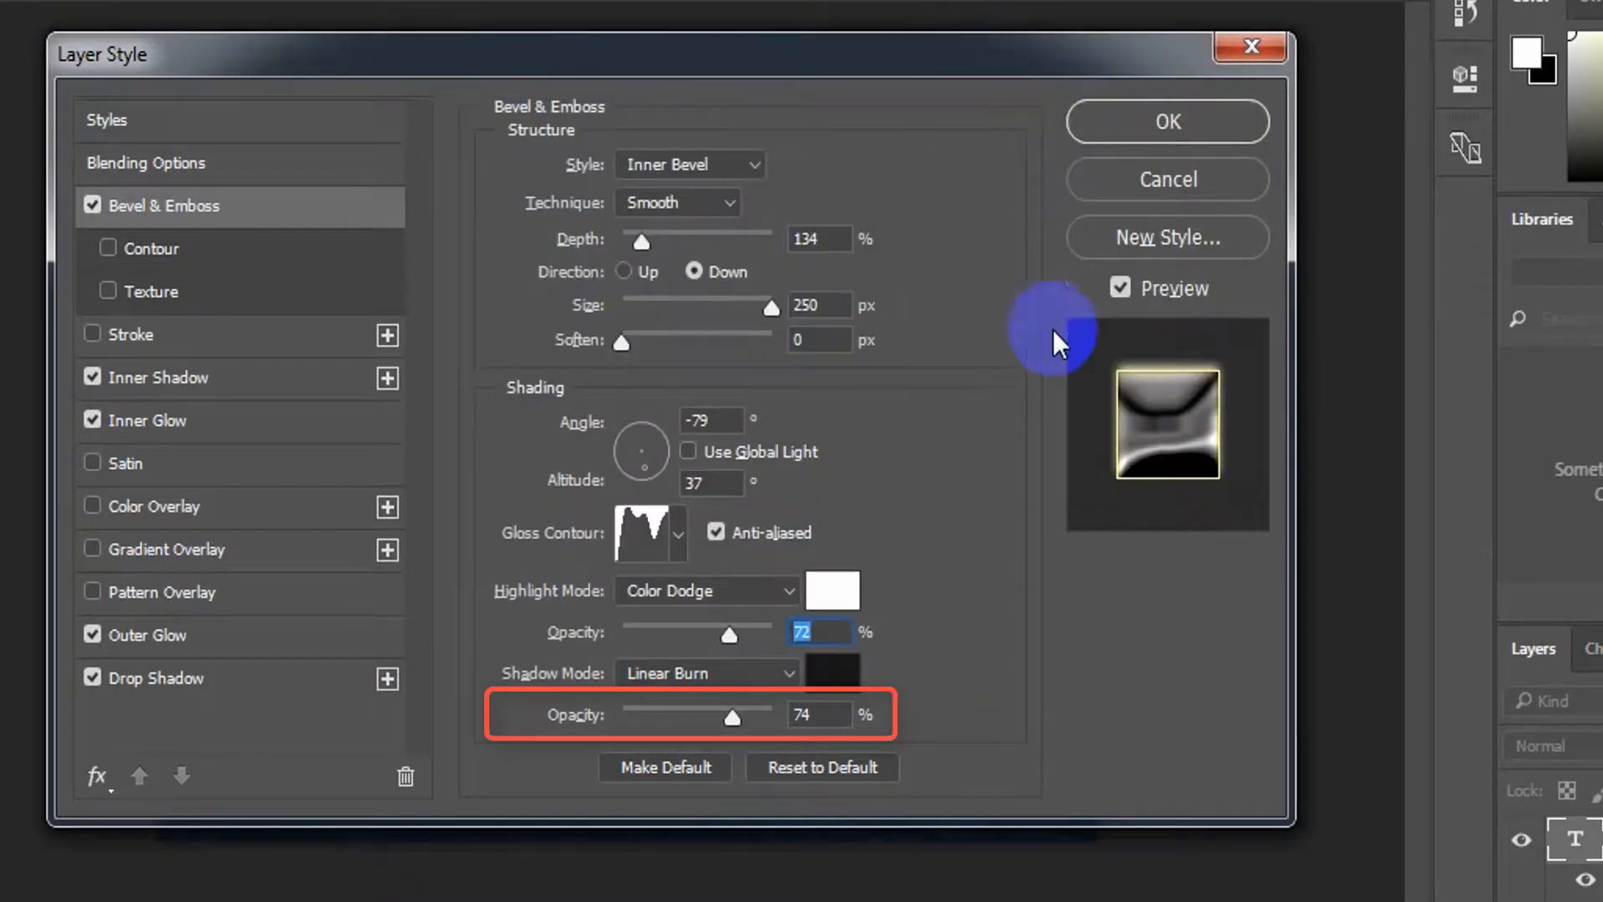
click(797, 714)
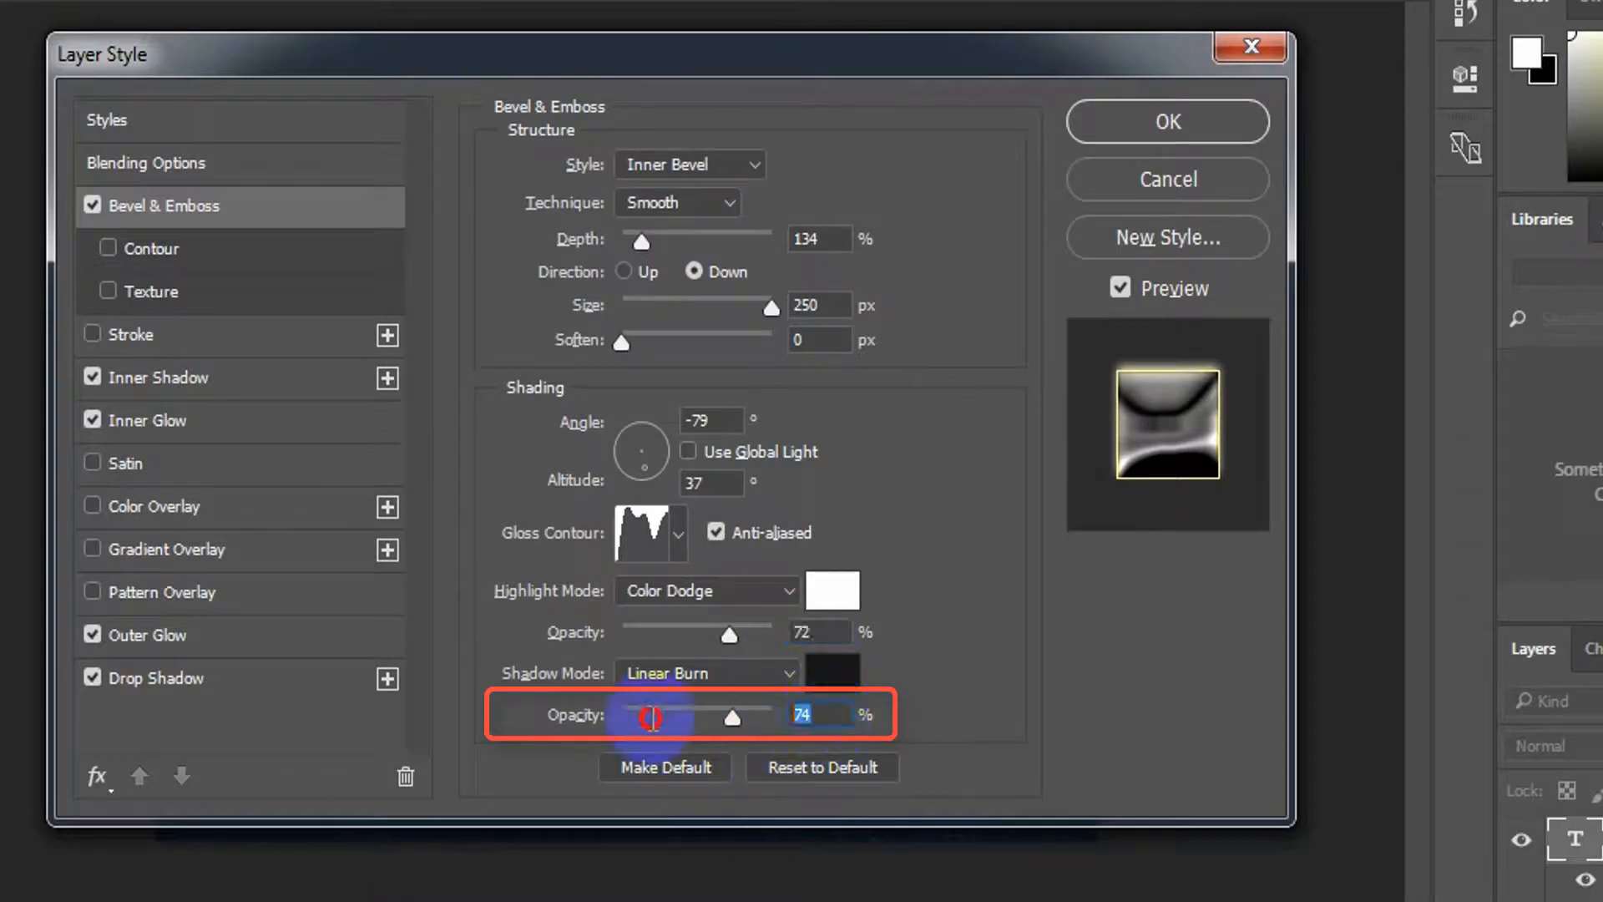
text(27)
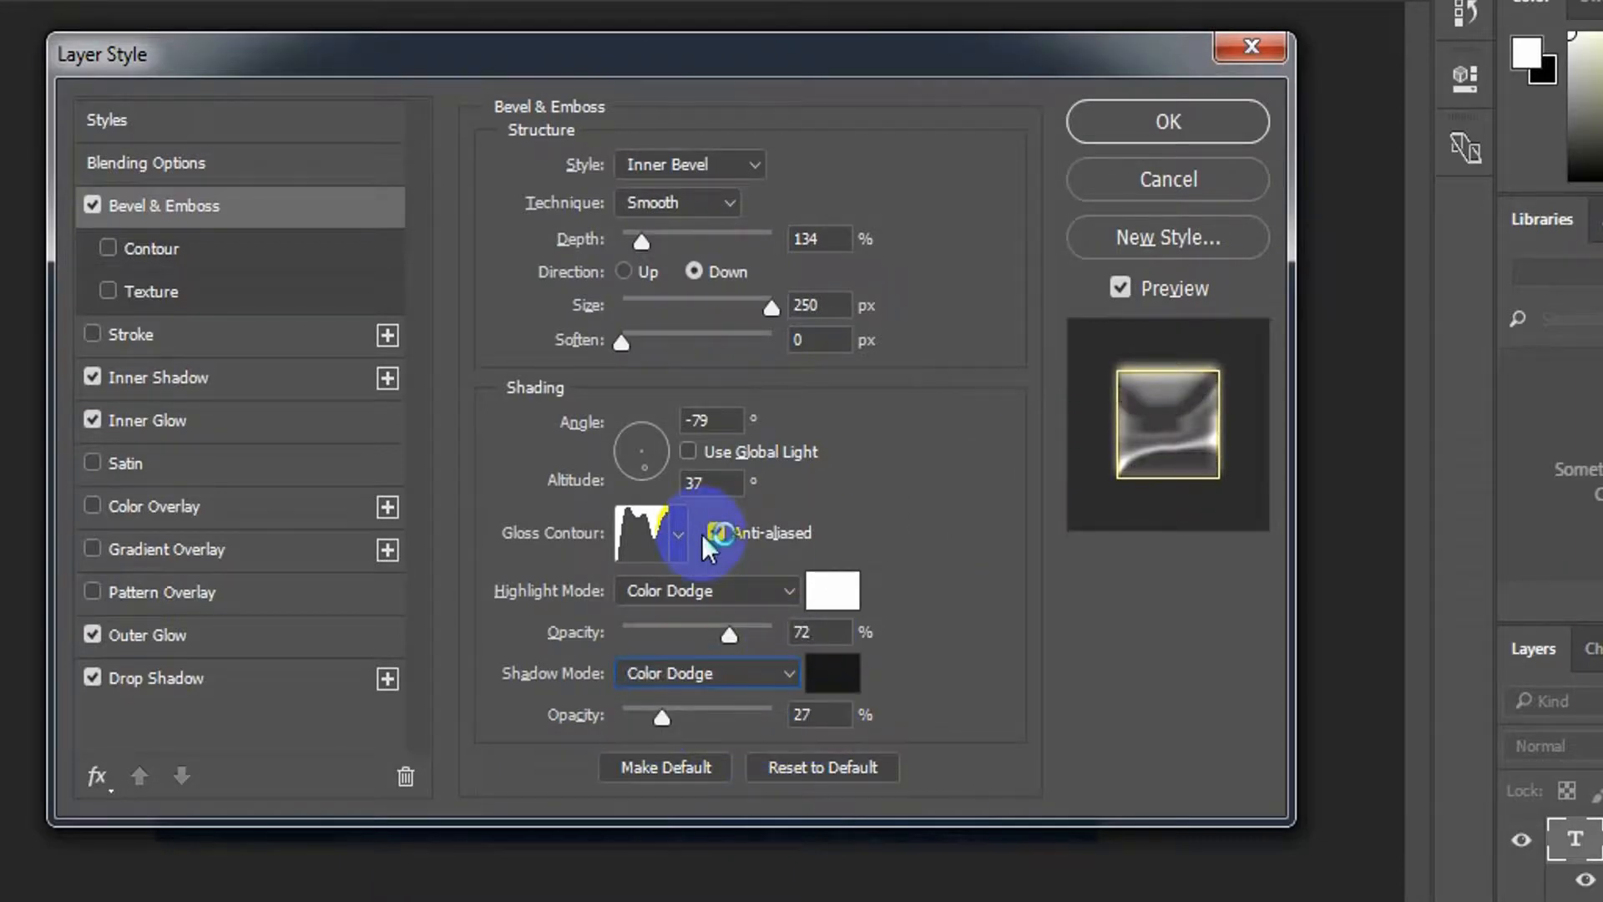
Step: Add a Contour to the bevel using the half-round curve, with a 59% range and anti-aliasing enabled
click(220, 249)
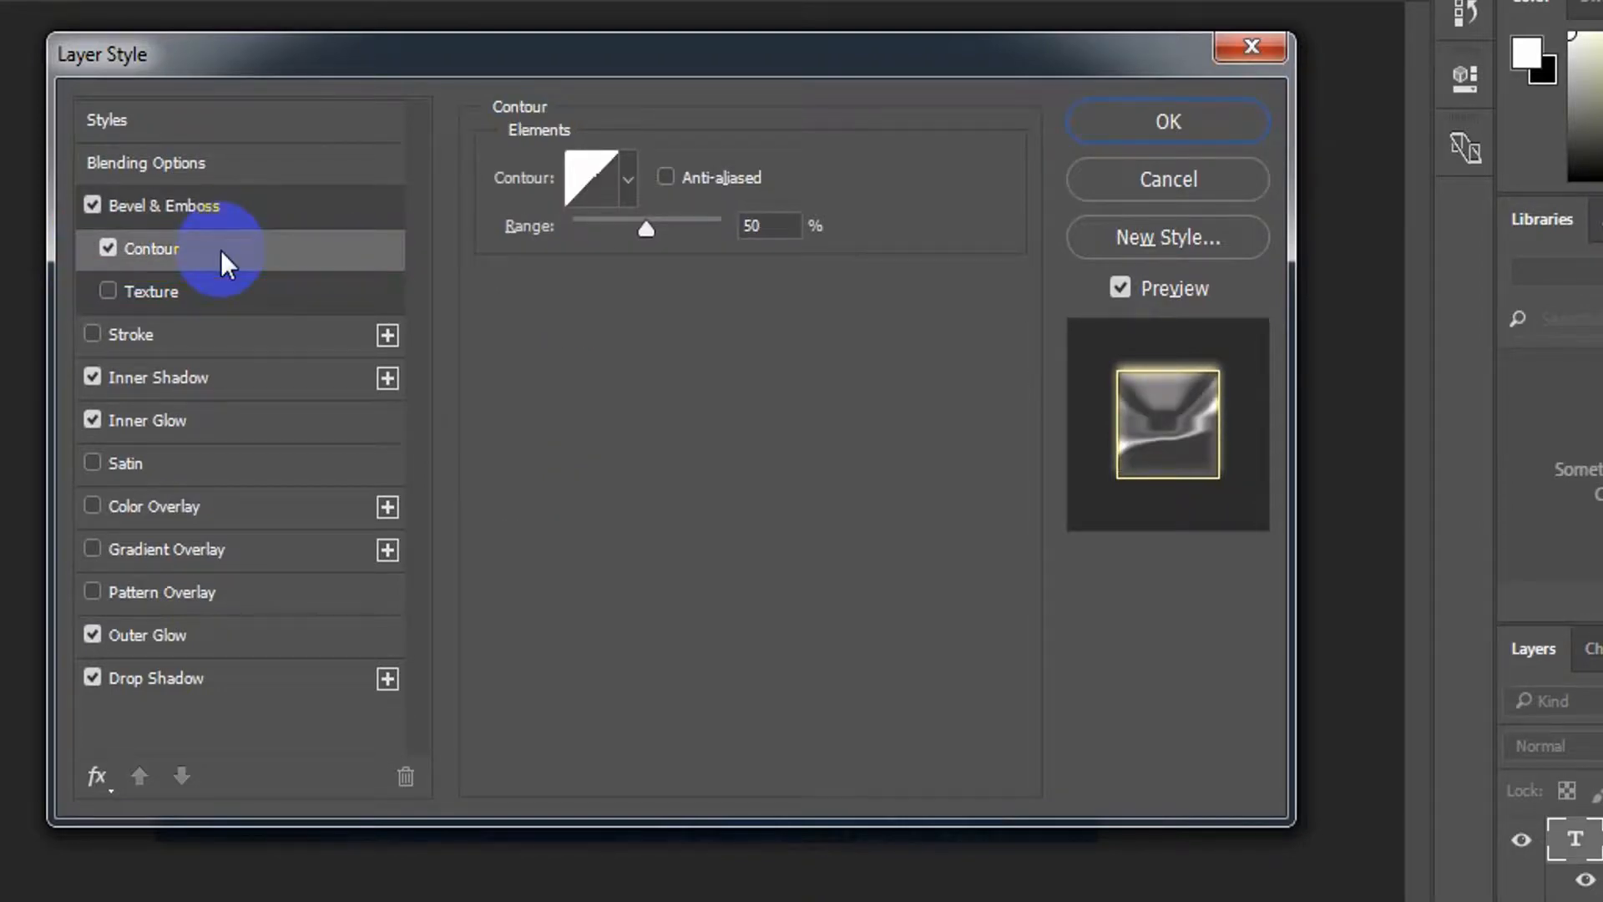
click(626, 182)
click(440, 310)
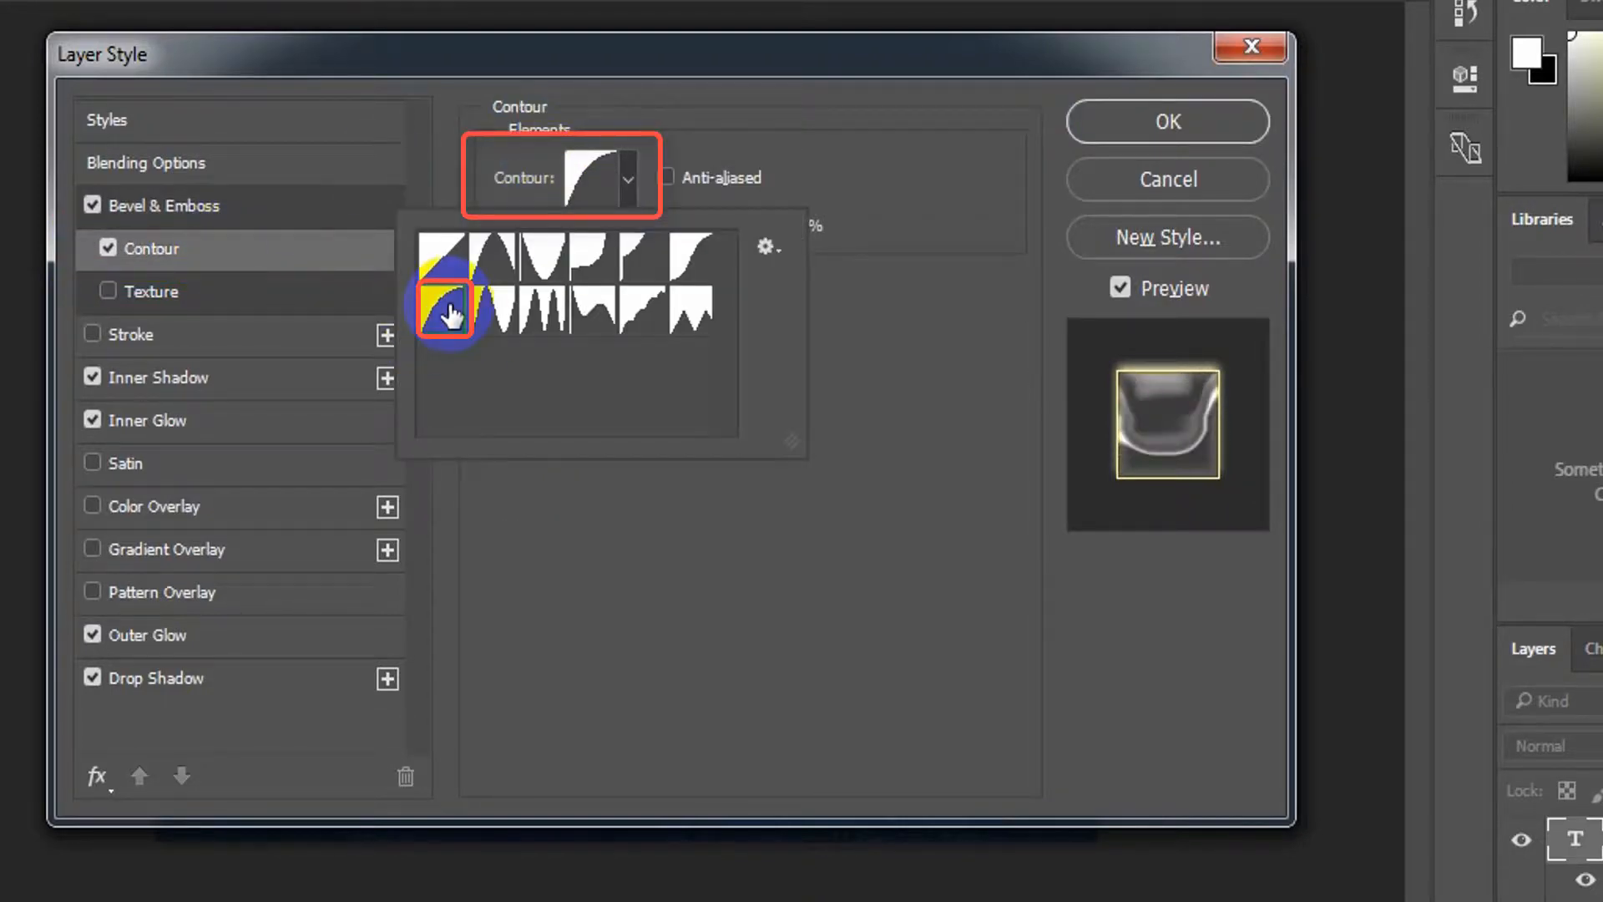
click(694, 559)
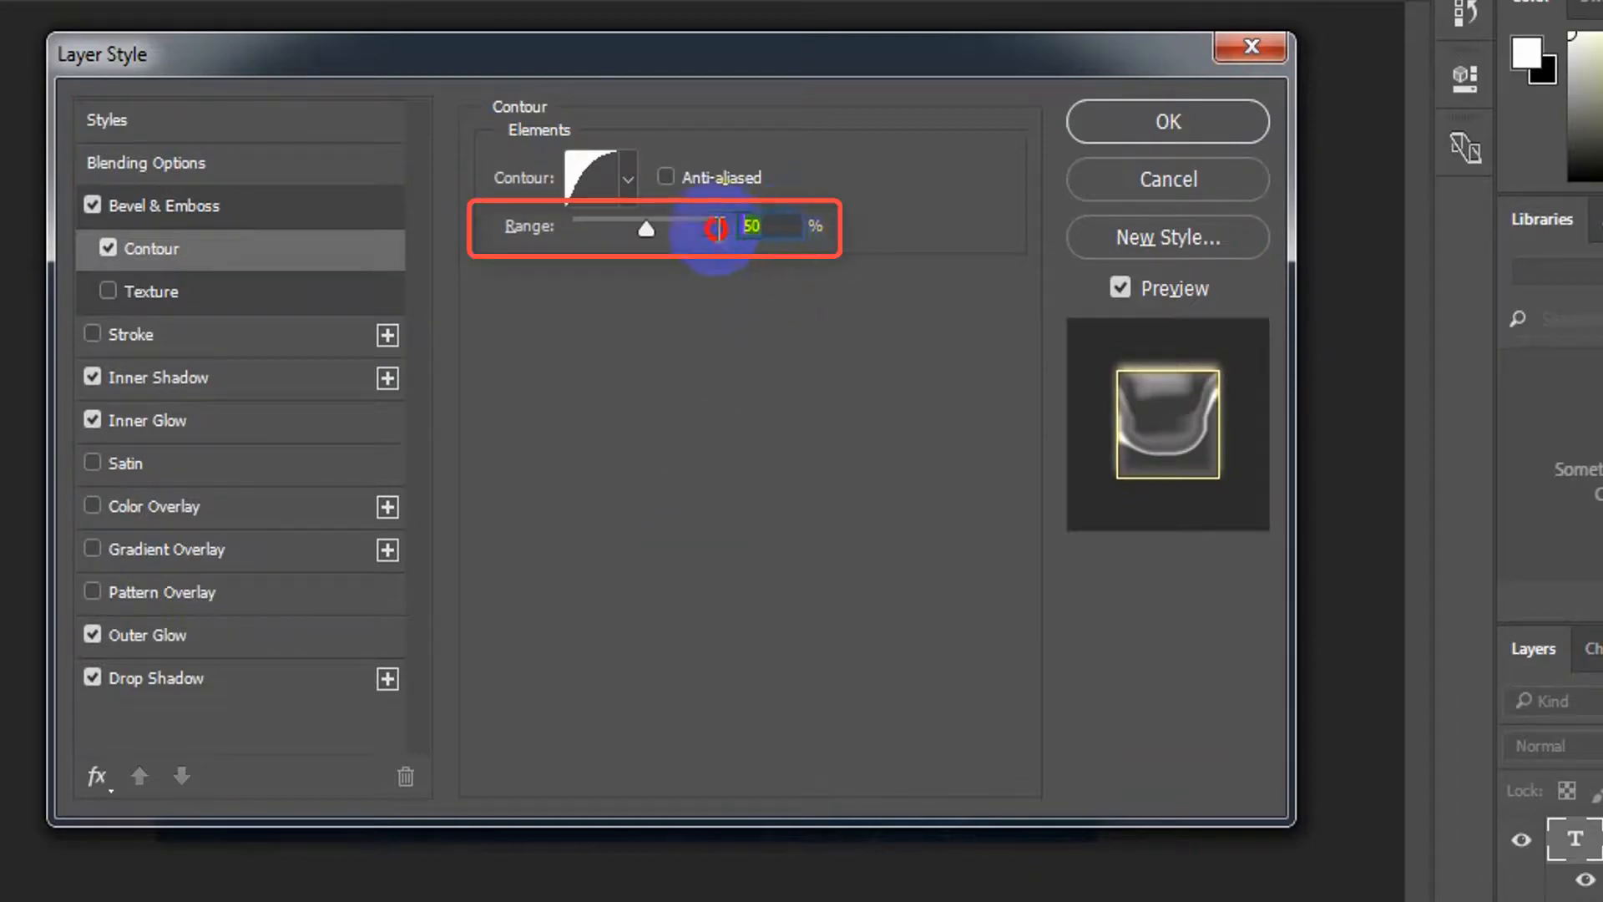
text(59)
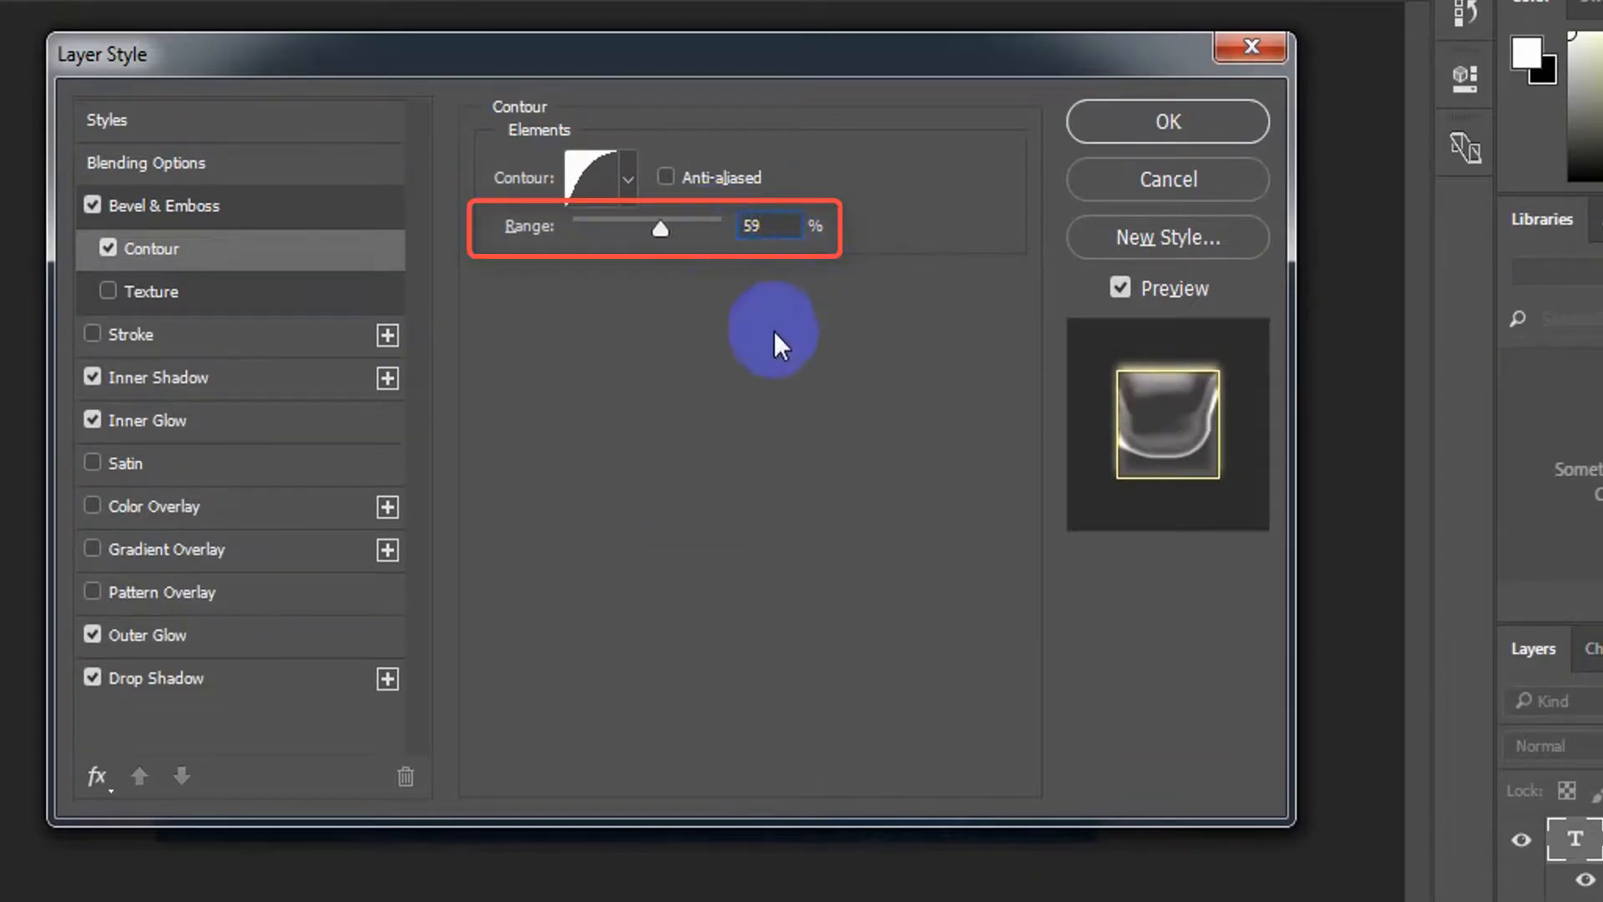
click(665, 177)
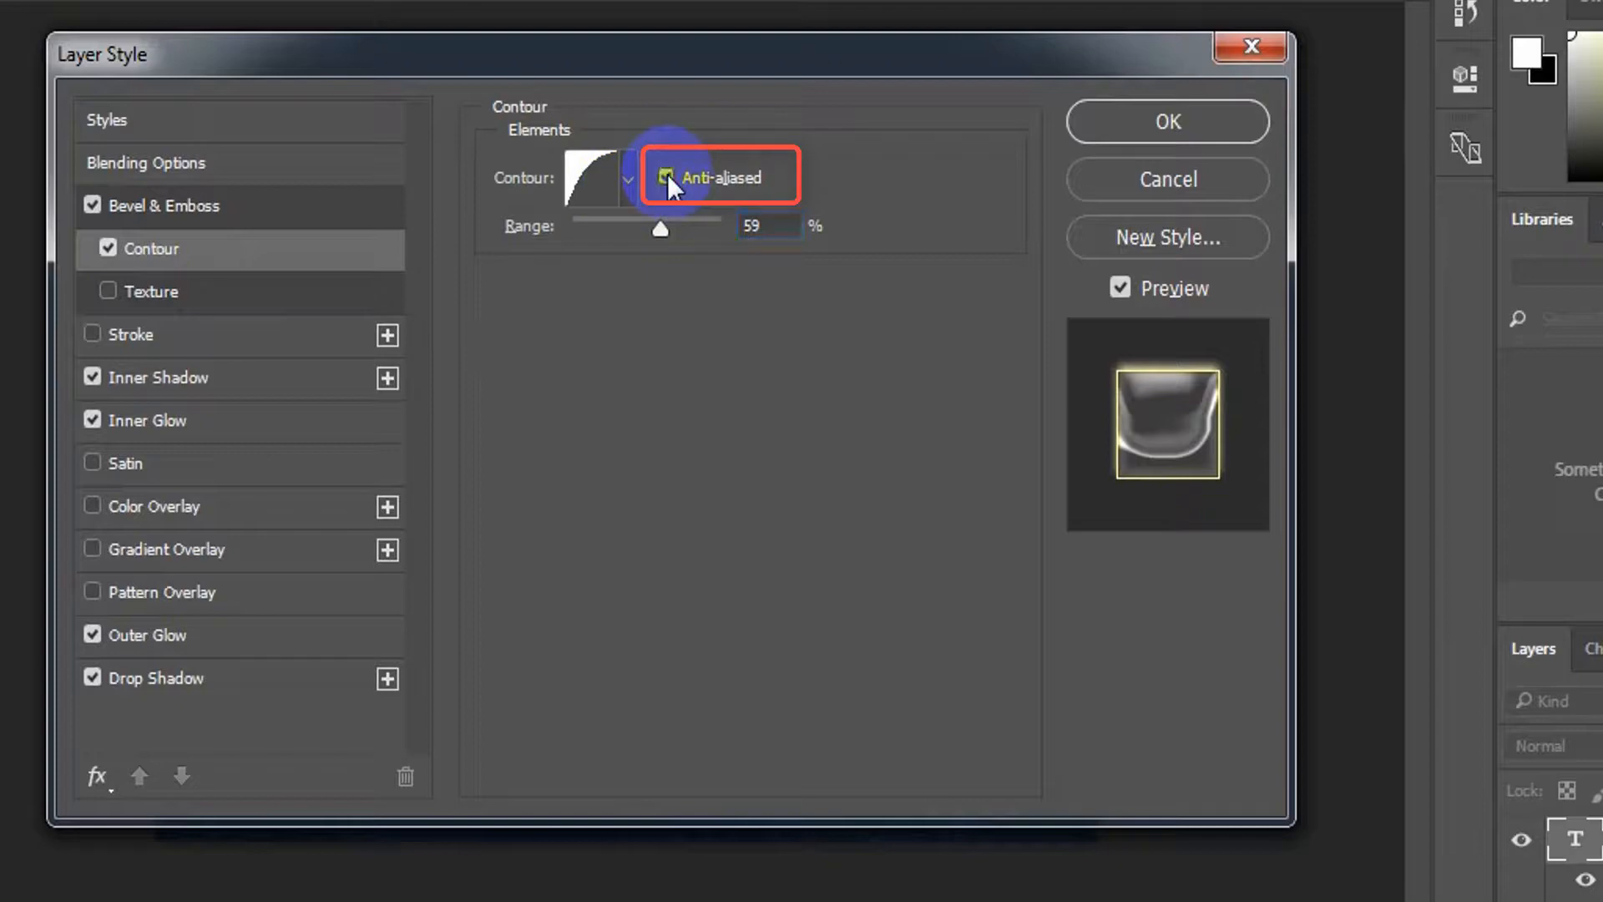
Step: Add a Texture to the bevel using the horizontal black-and-white bar pattern, with 50% scale and +10% depth
click(267, 289)
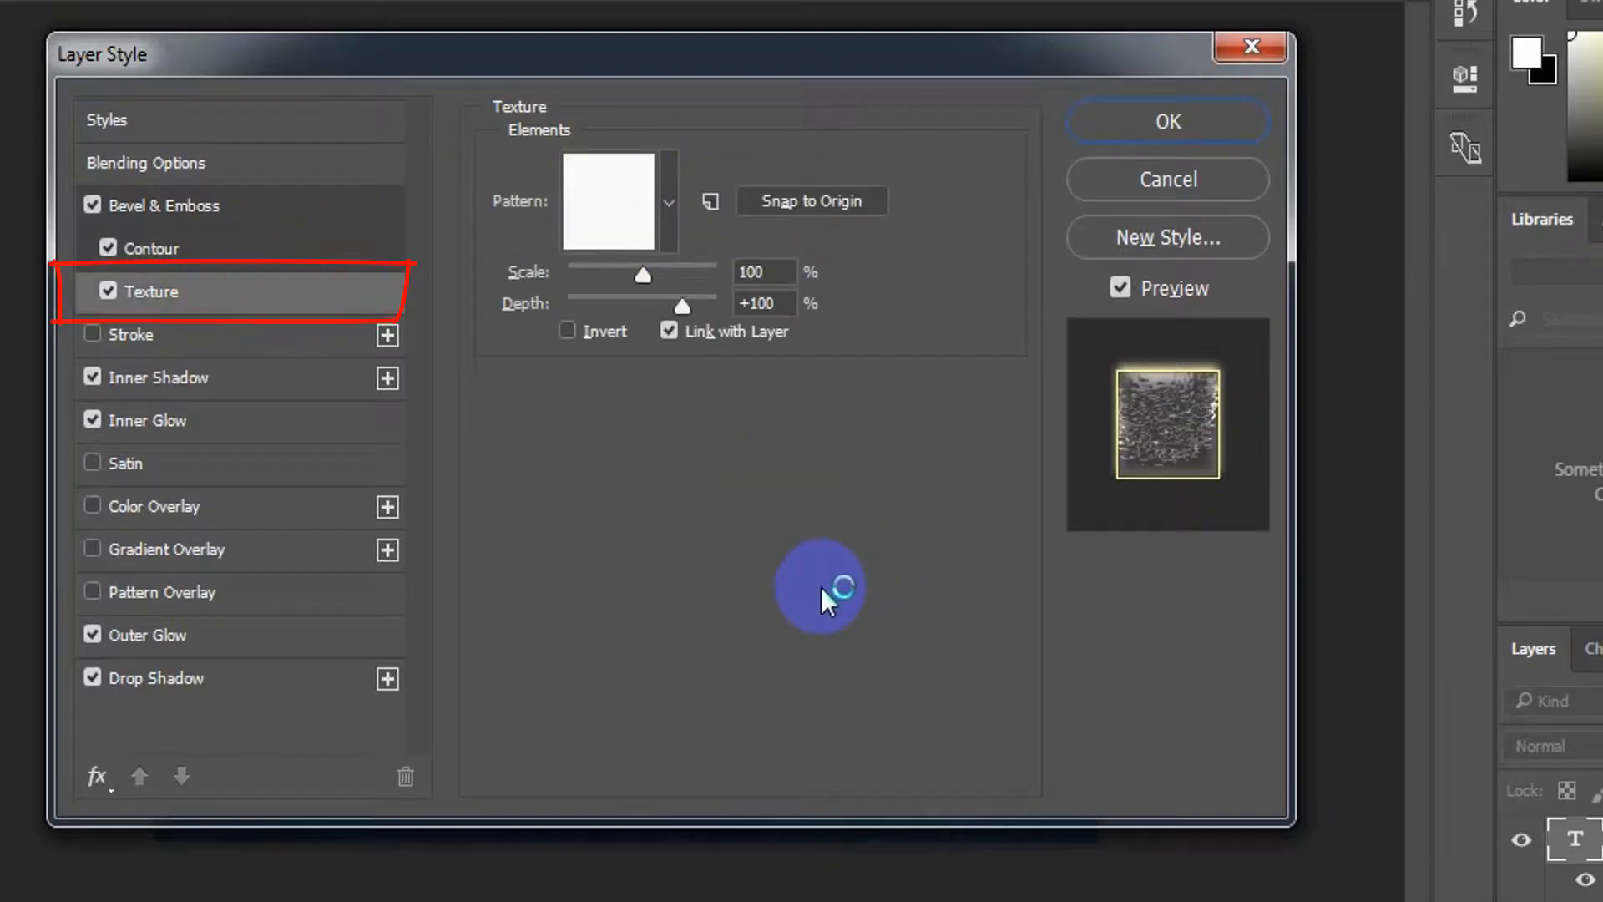
click(503, 302)
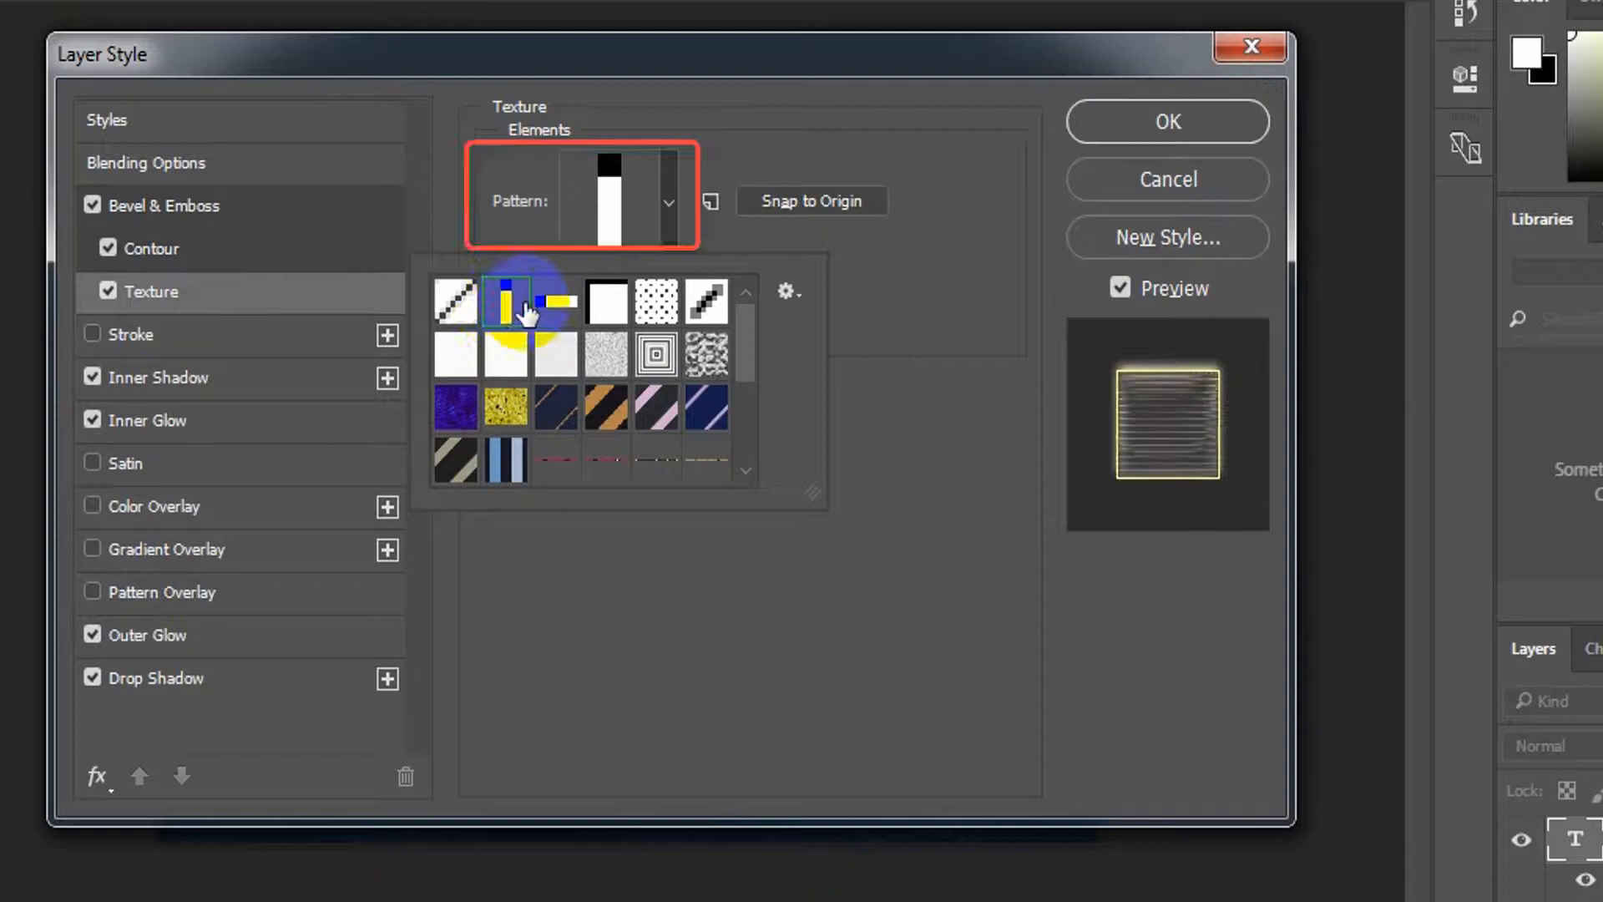
click(558, 303)
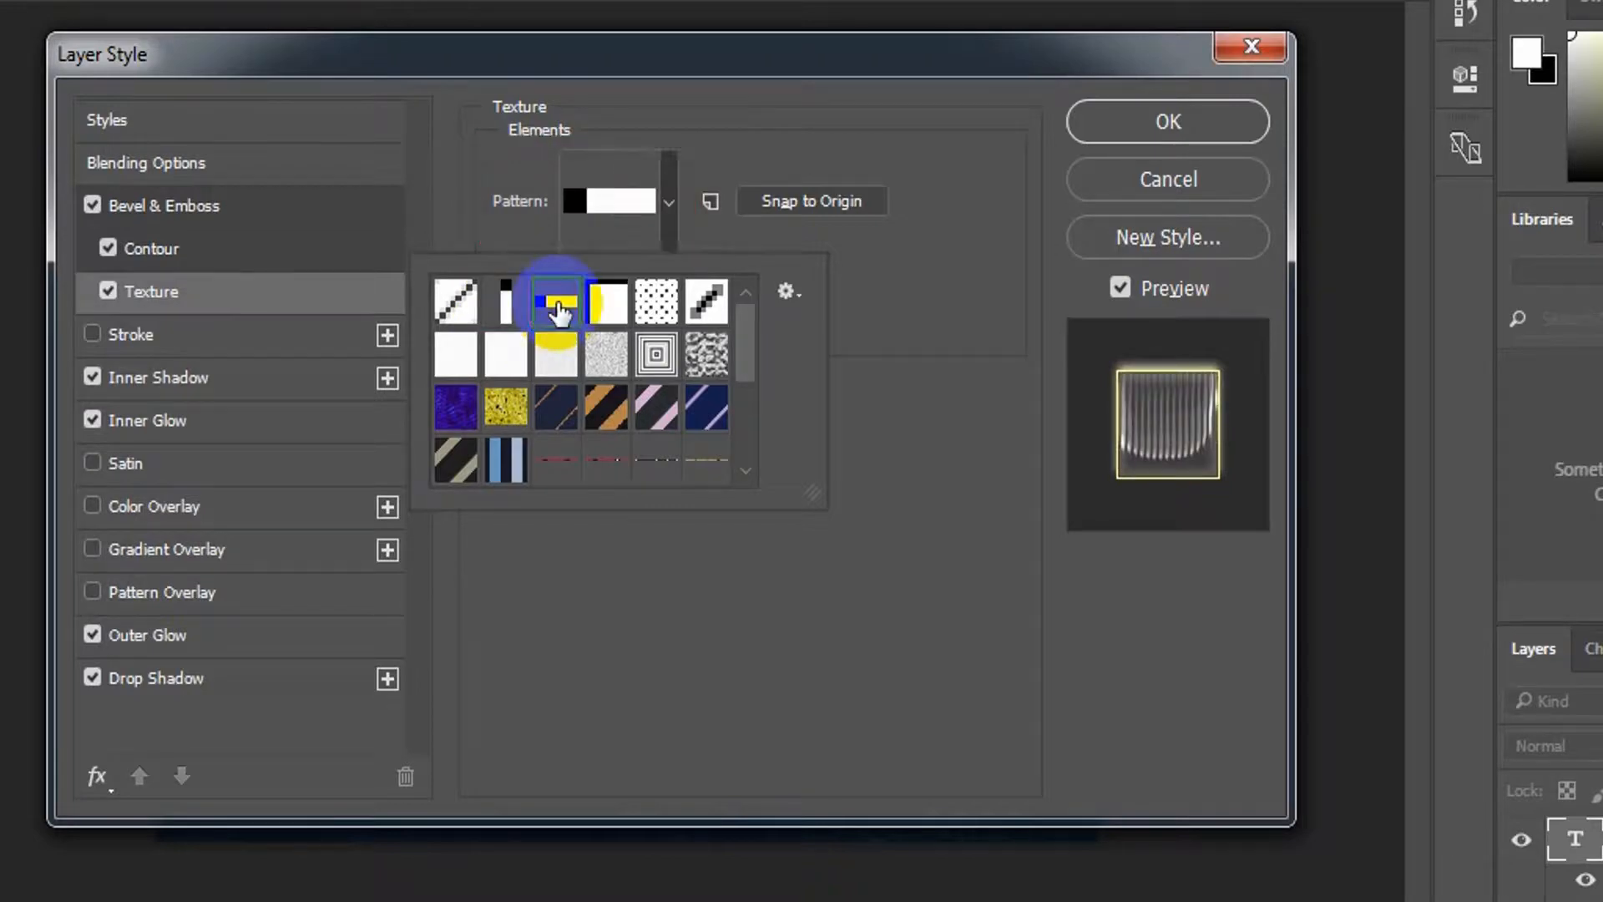
click(789, 236)
text(50)
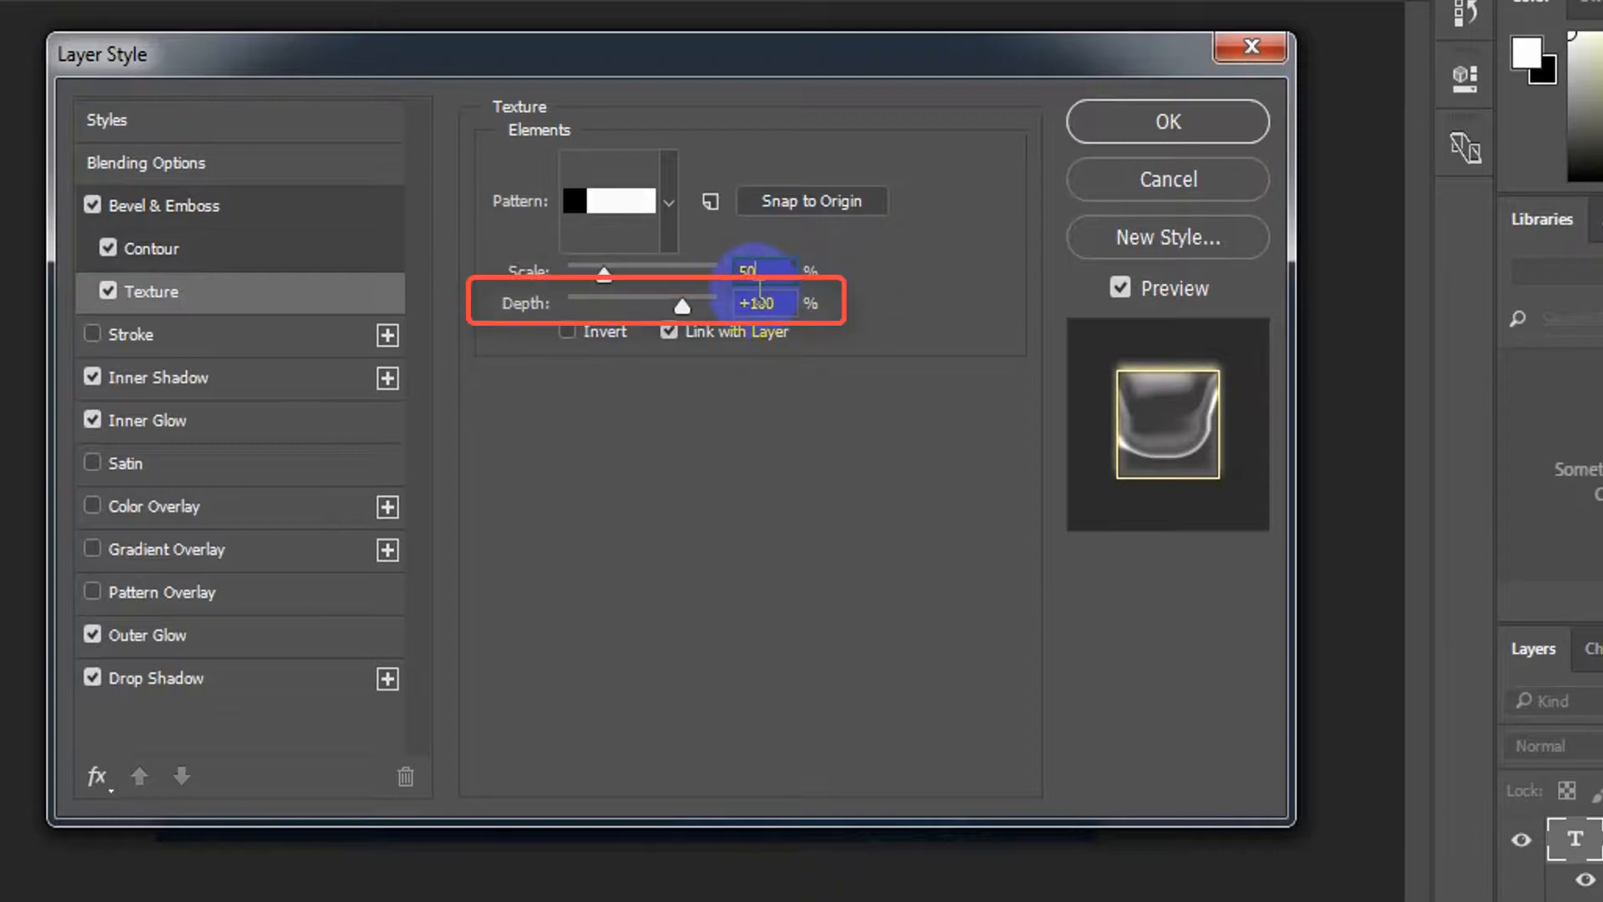
click(789, 302)
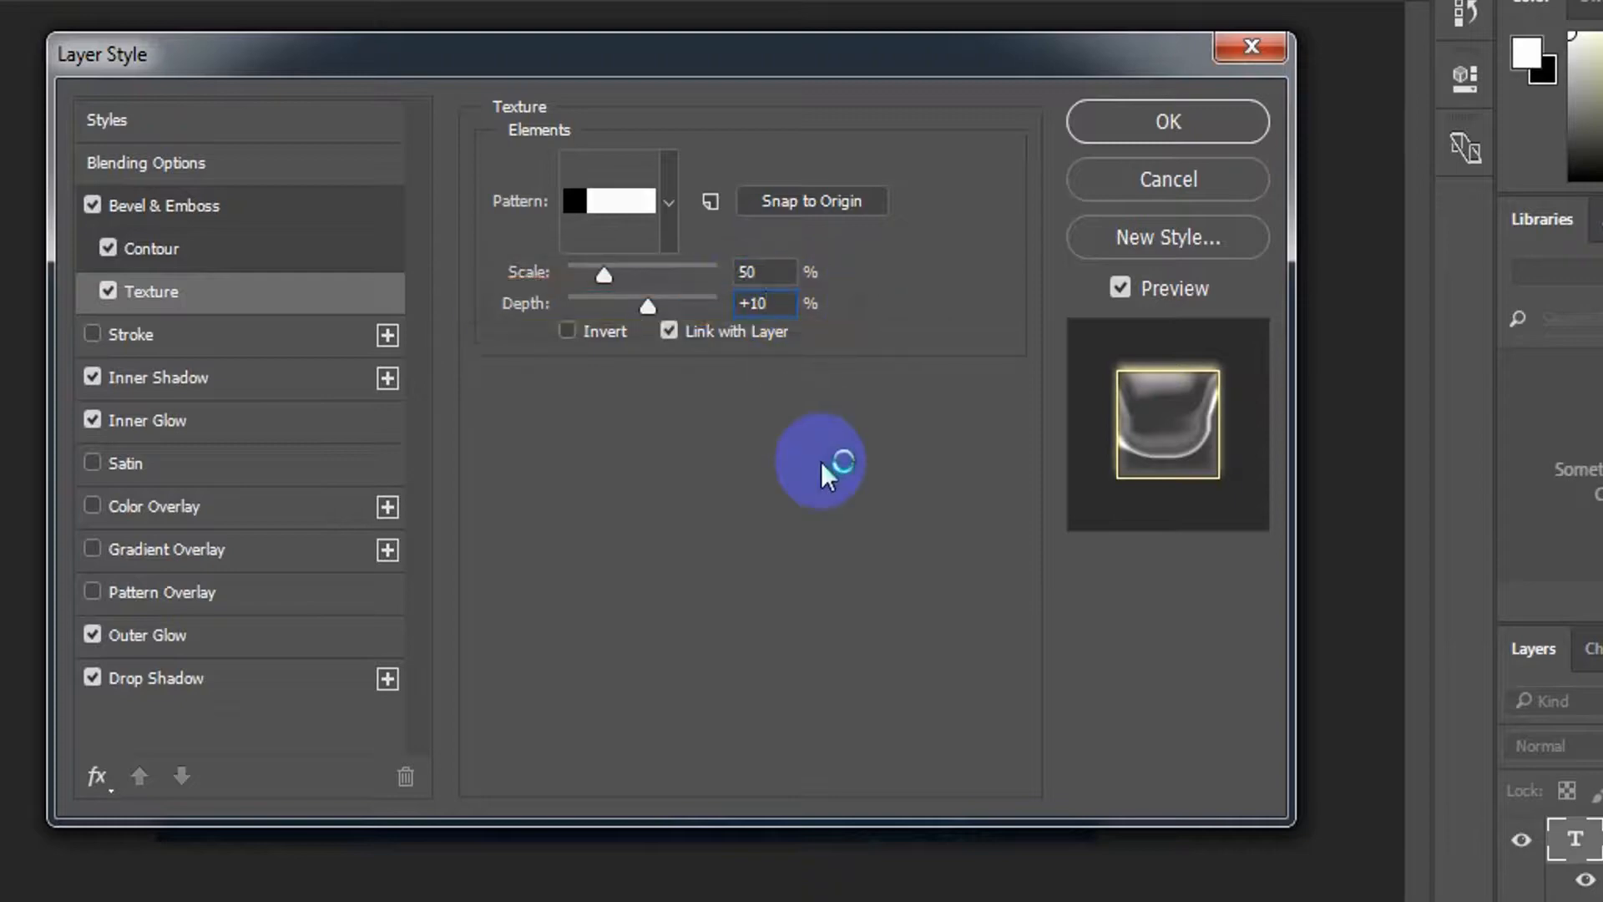
Step: Add Satin in white with Color Dodge blending, 32% opacity, 16 px distance and 24 px size
click(127, 463)
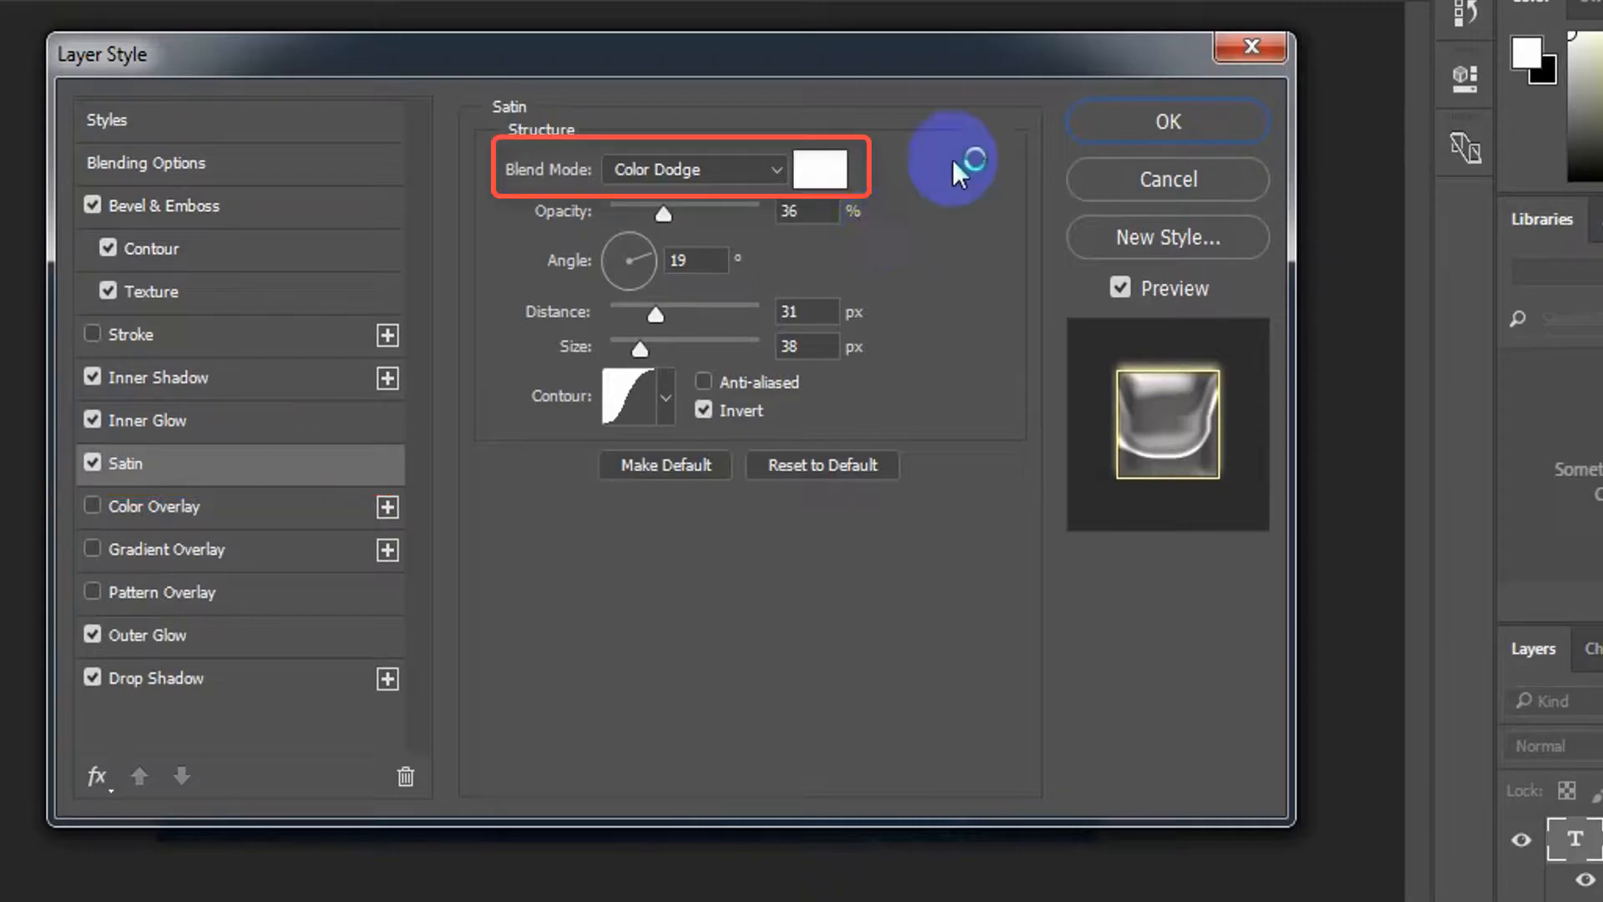
click(817, 168)
click(1085, 122)
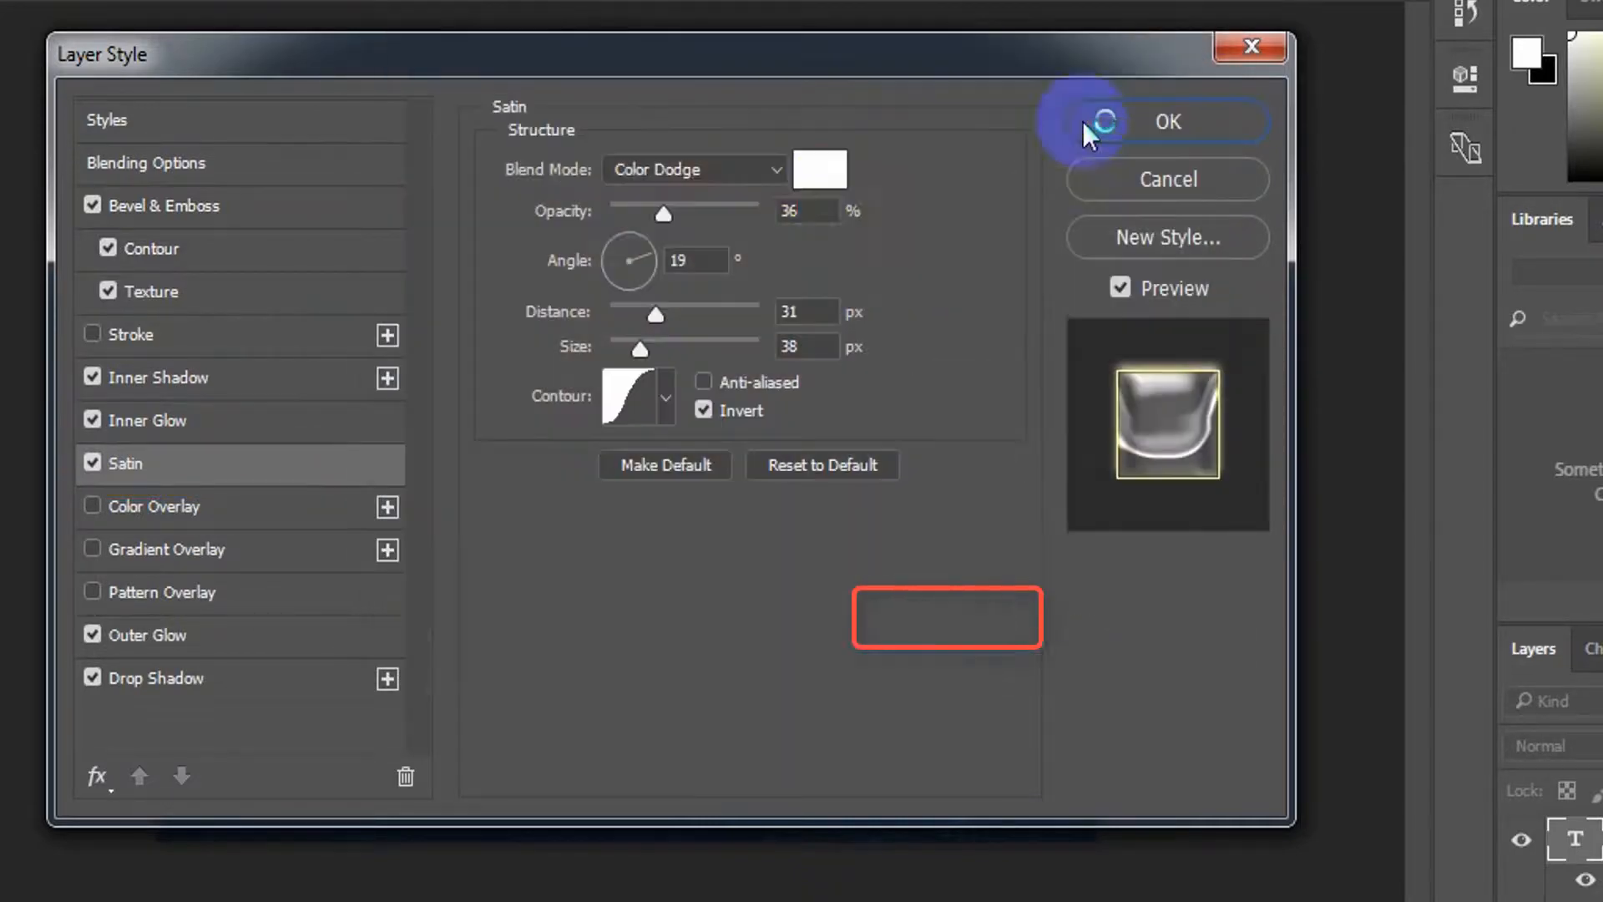
click(785, 210)
text(32)
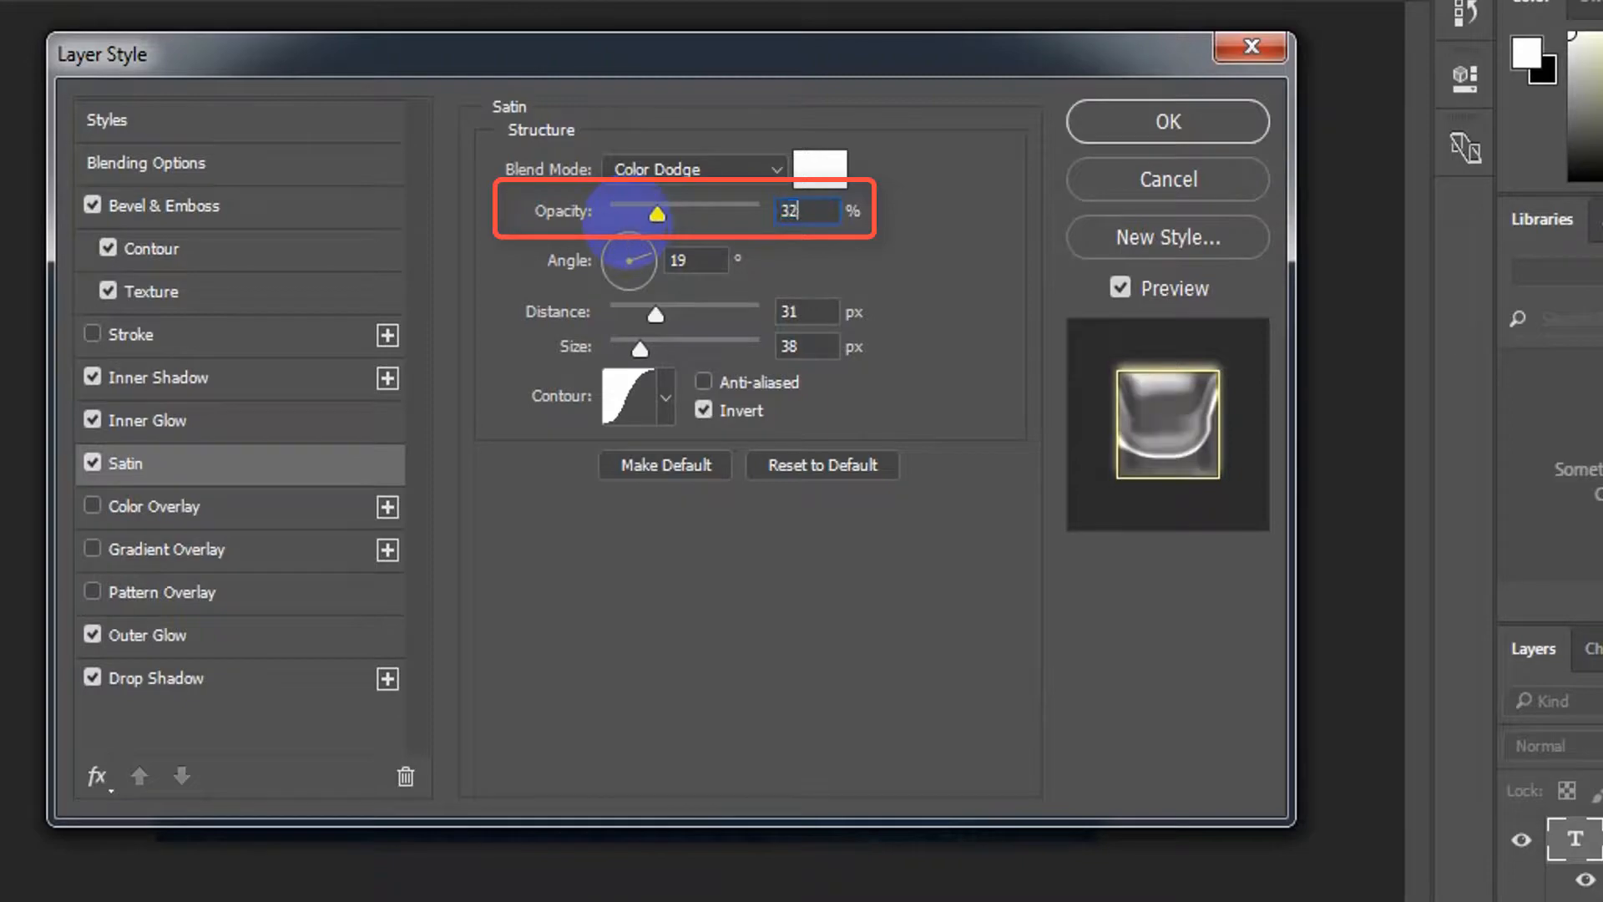
click(824, 313)
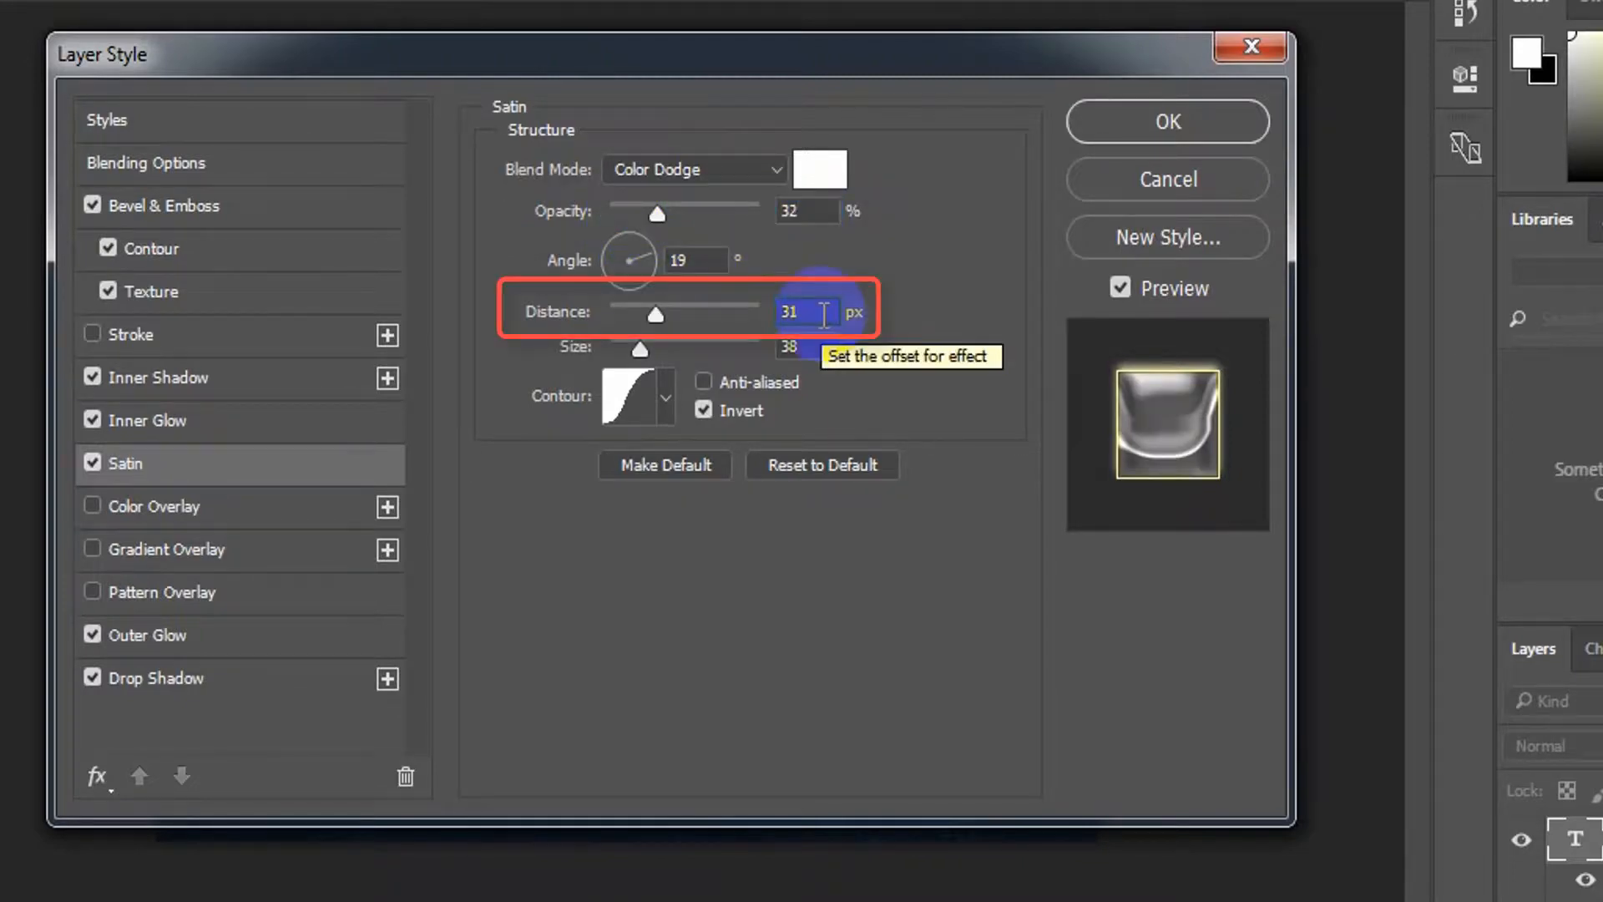
text(16)
drag(809, 348, 673, 344)
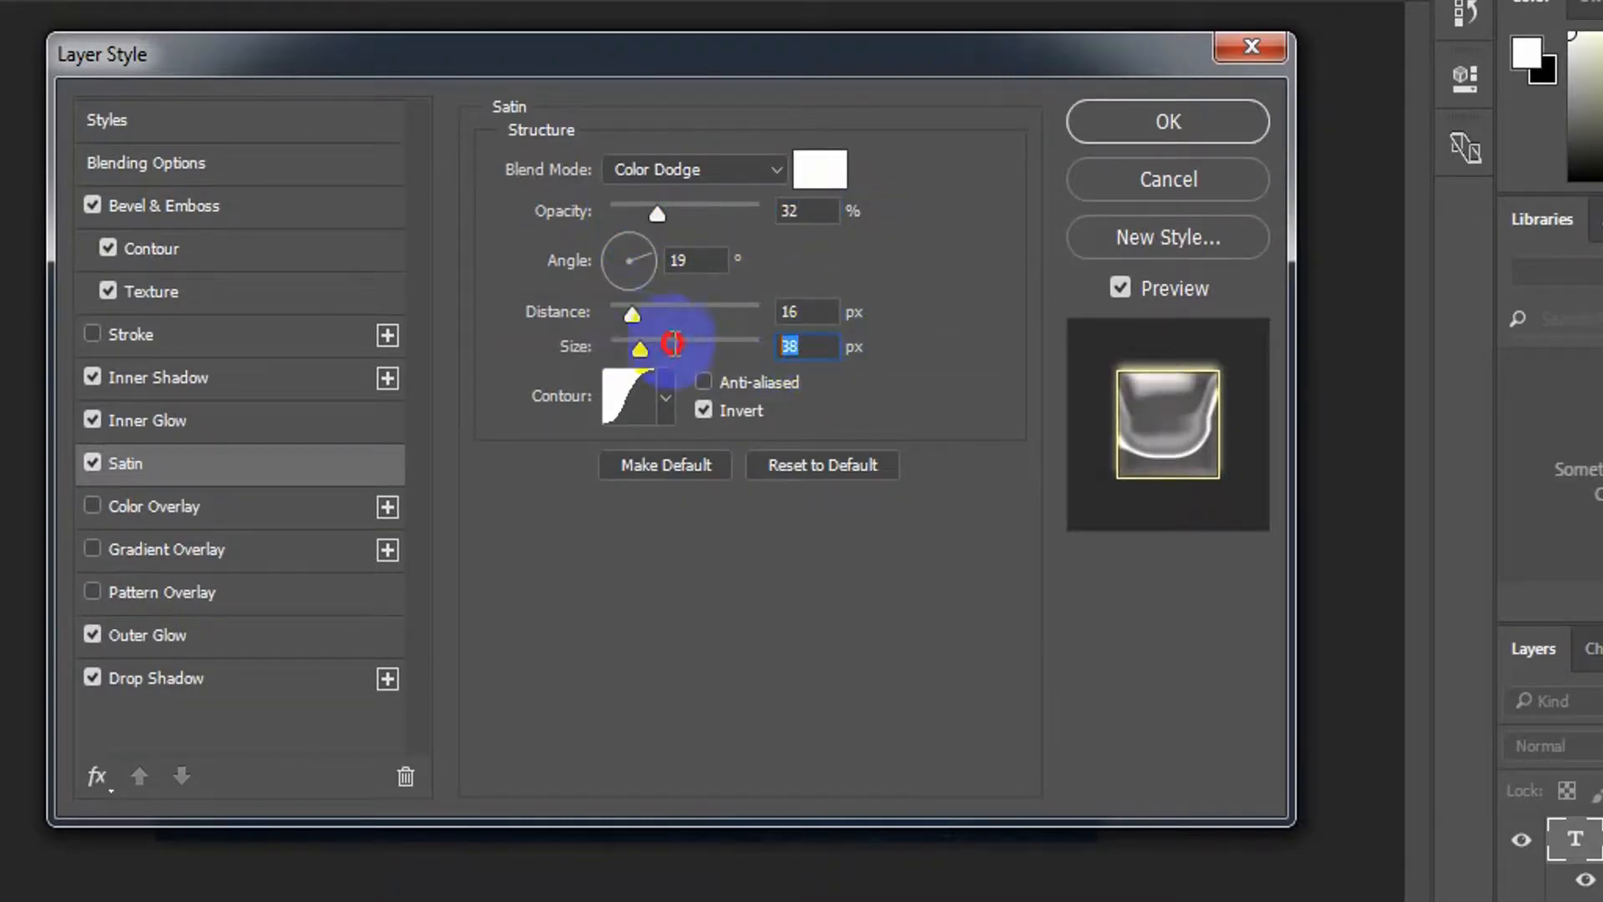
text(24)
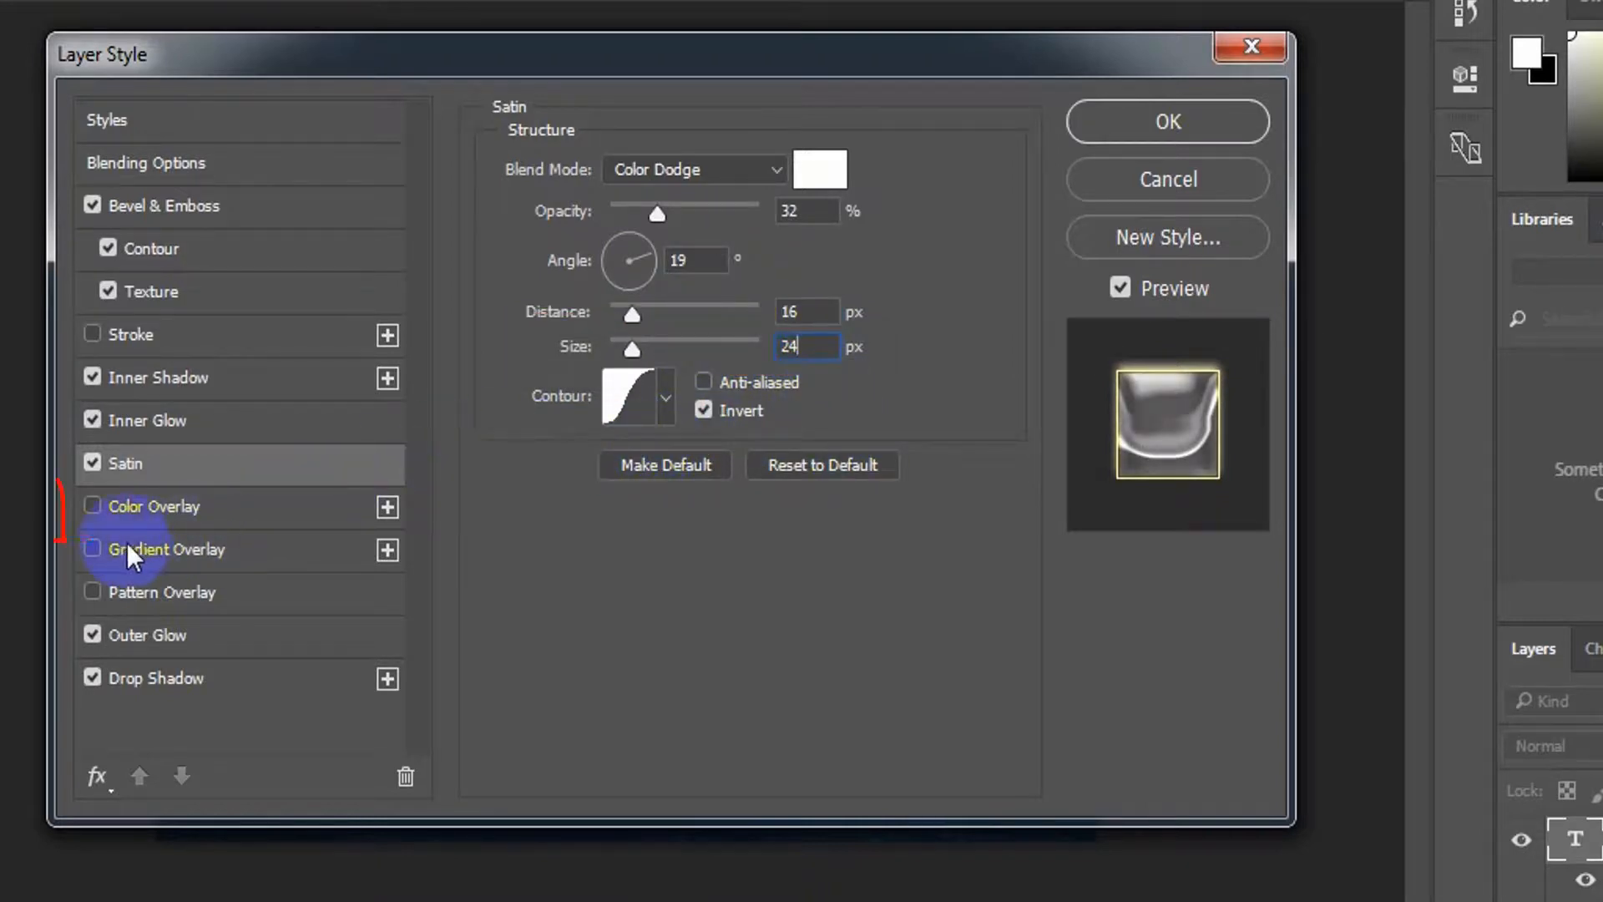
Step: Add a Color Overlay with Multiply blending and the colour bba428
click(141, 505)
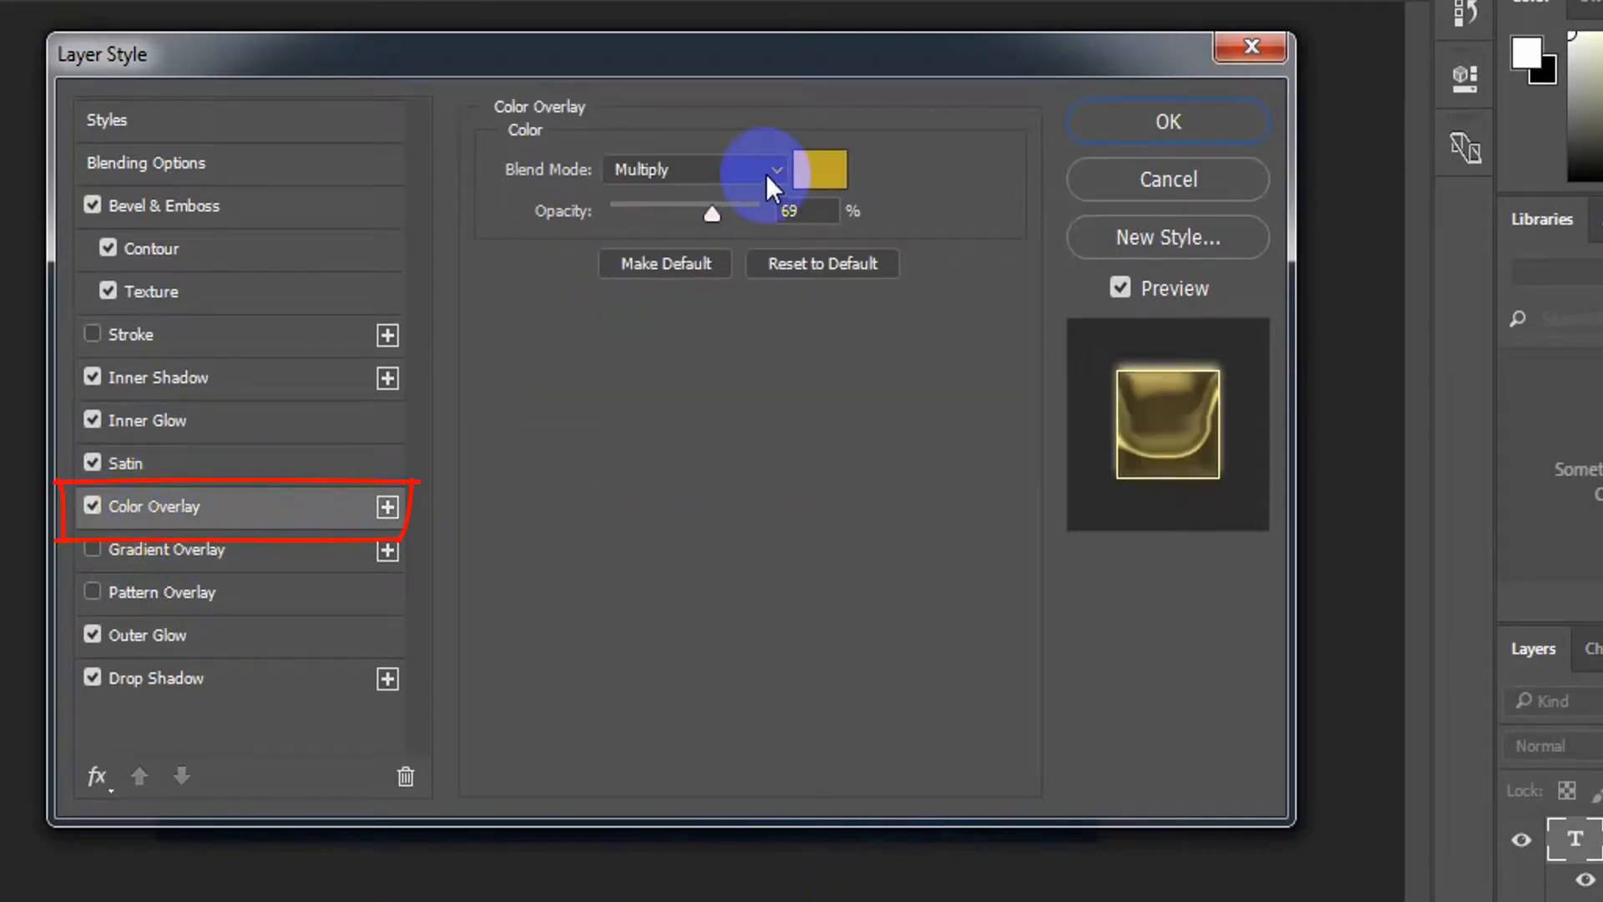
click(821, 170)
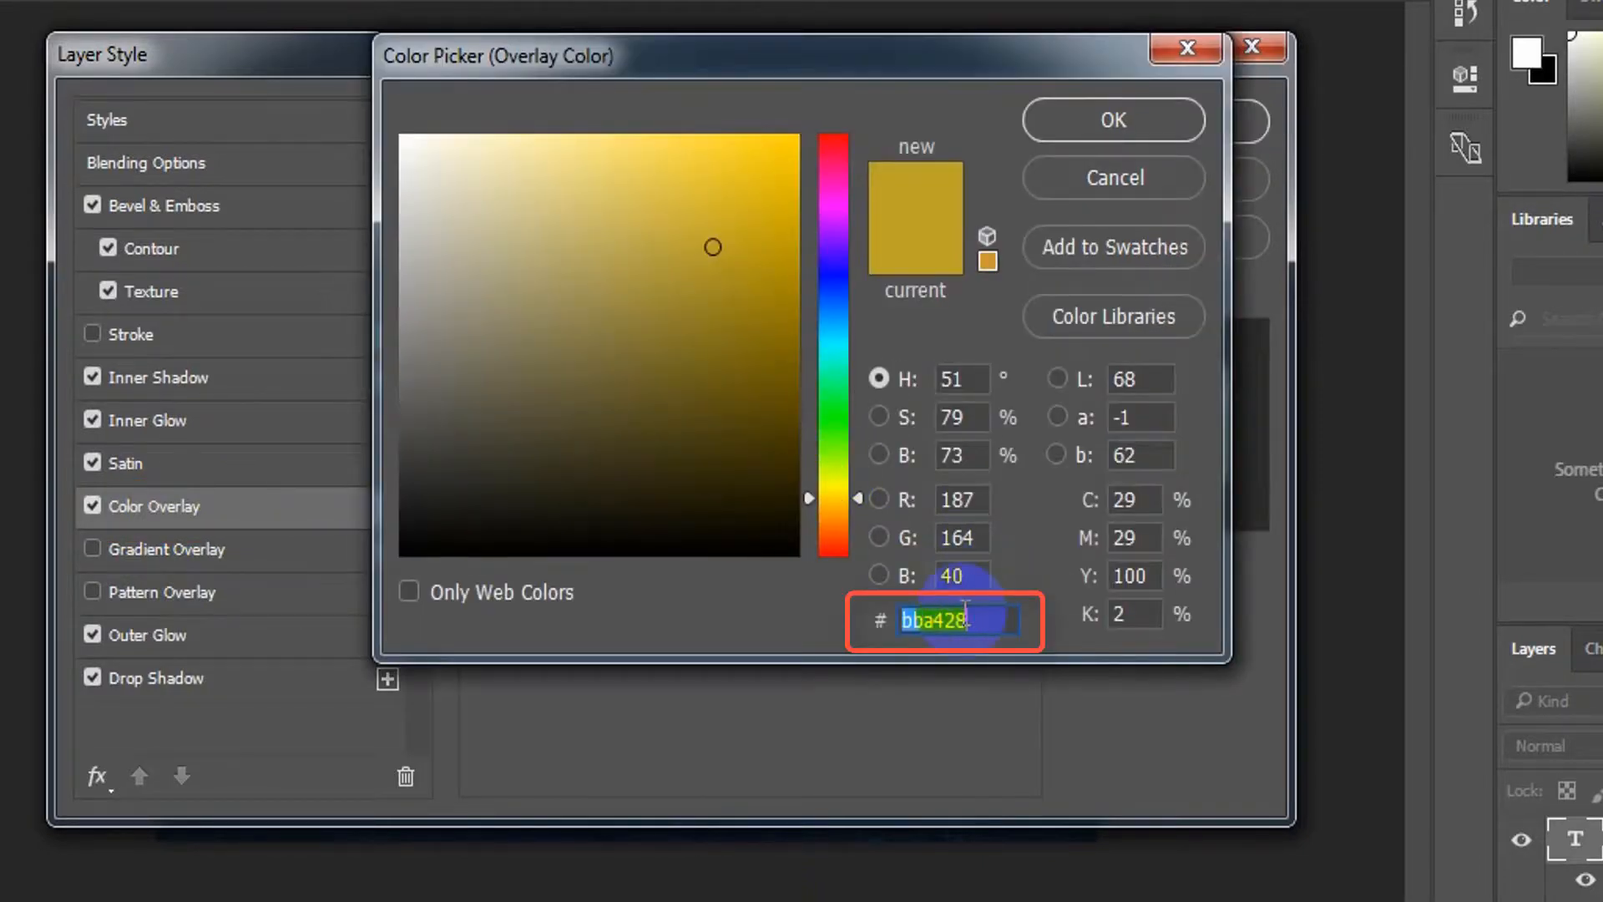
text(bba428)
click(1068, 119)
Step: Add a Gradient Overlay with Color Burn blending and 9% opacity
click(197, 554)
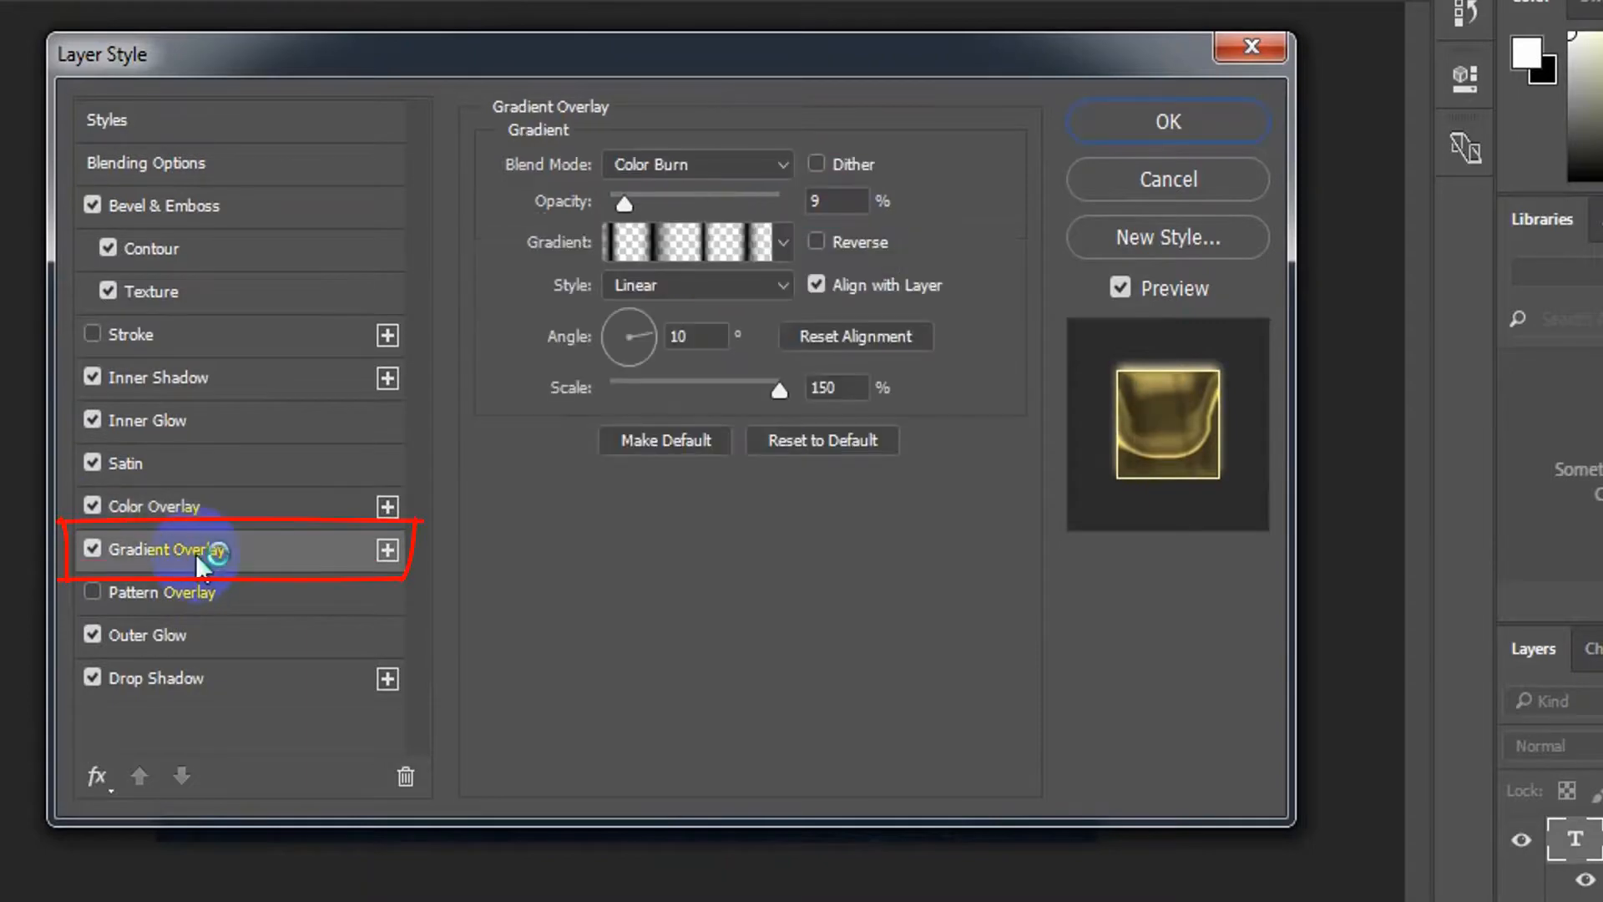
click(703, 160)
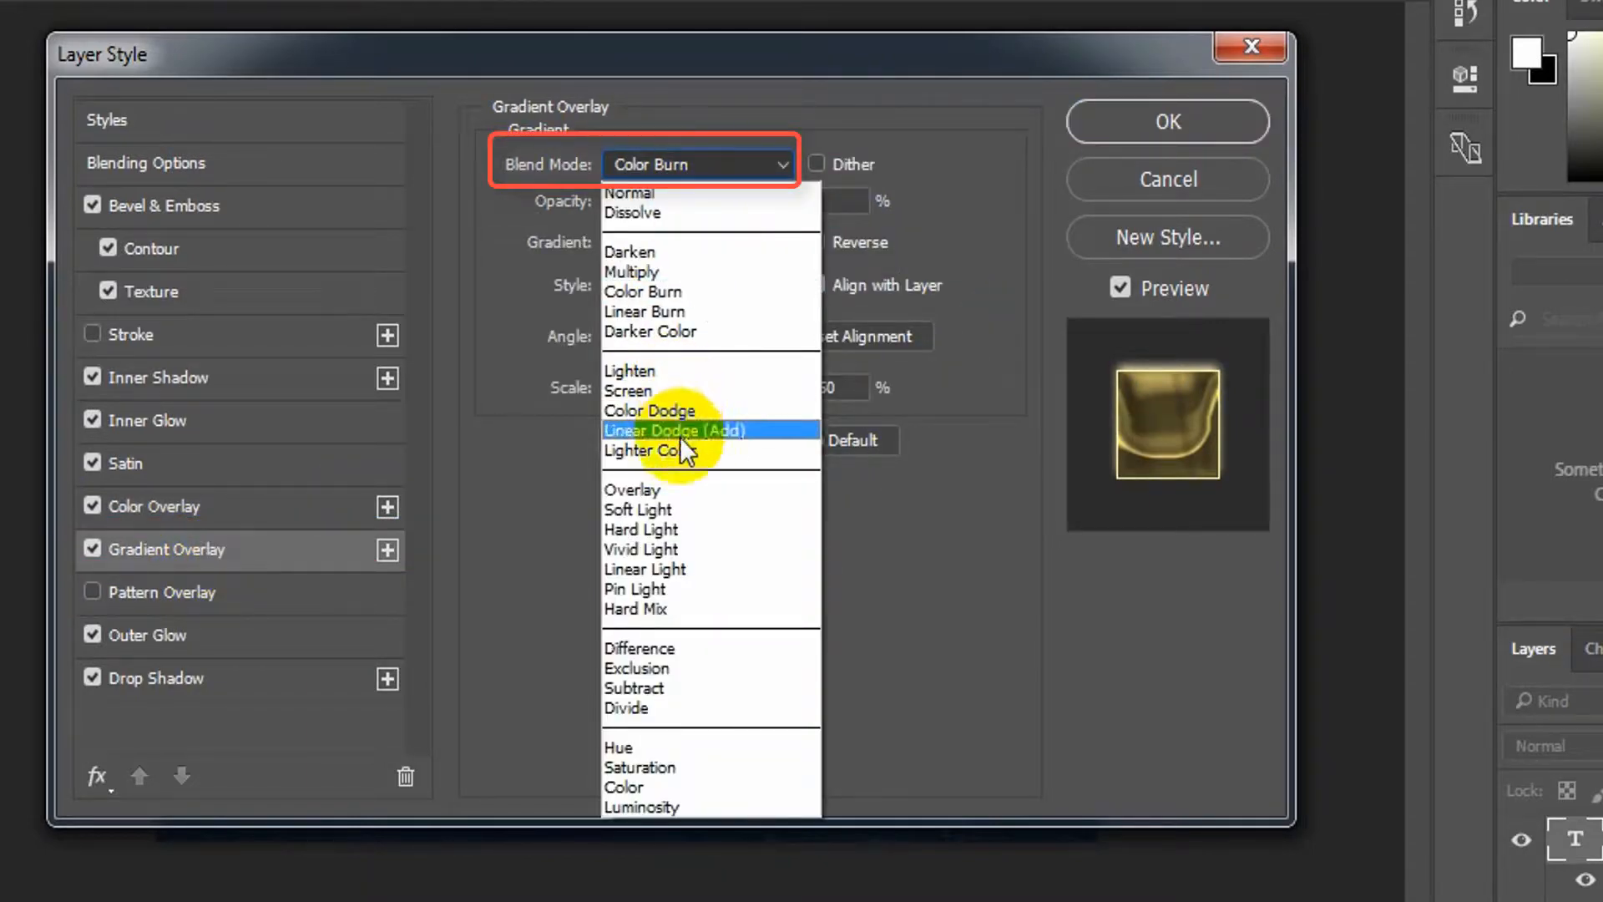
click(660, 291)
click(847, 200)
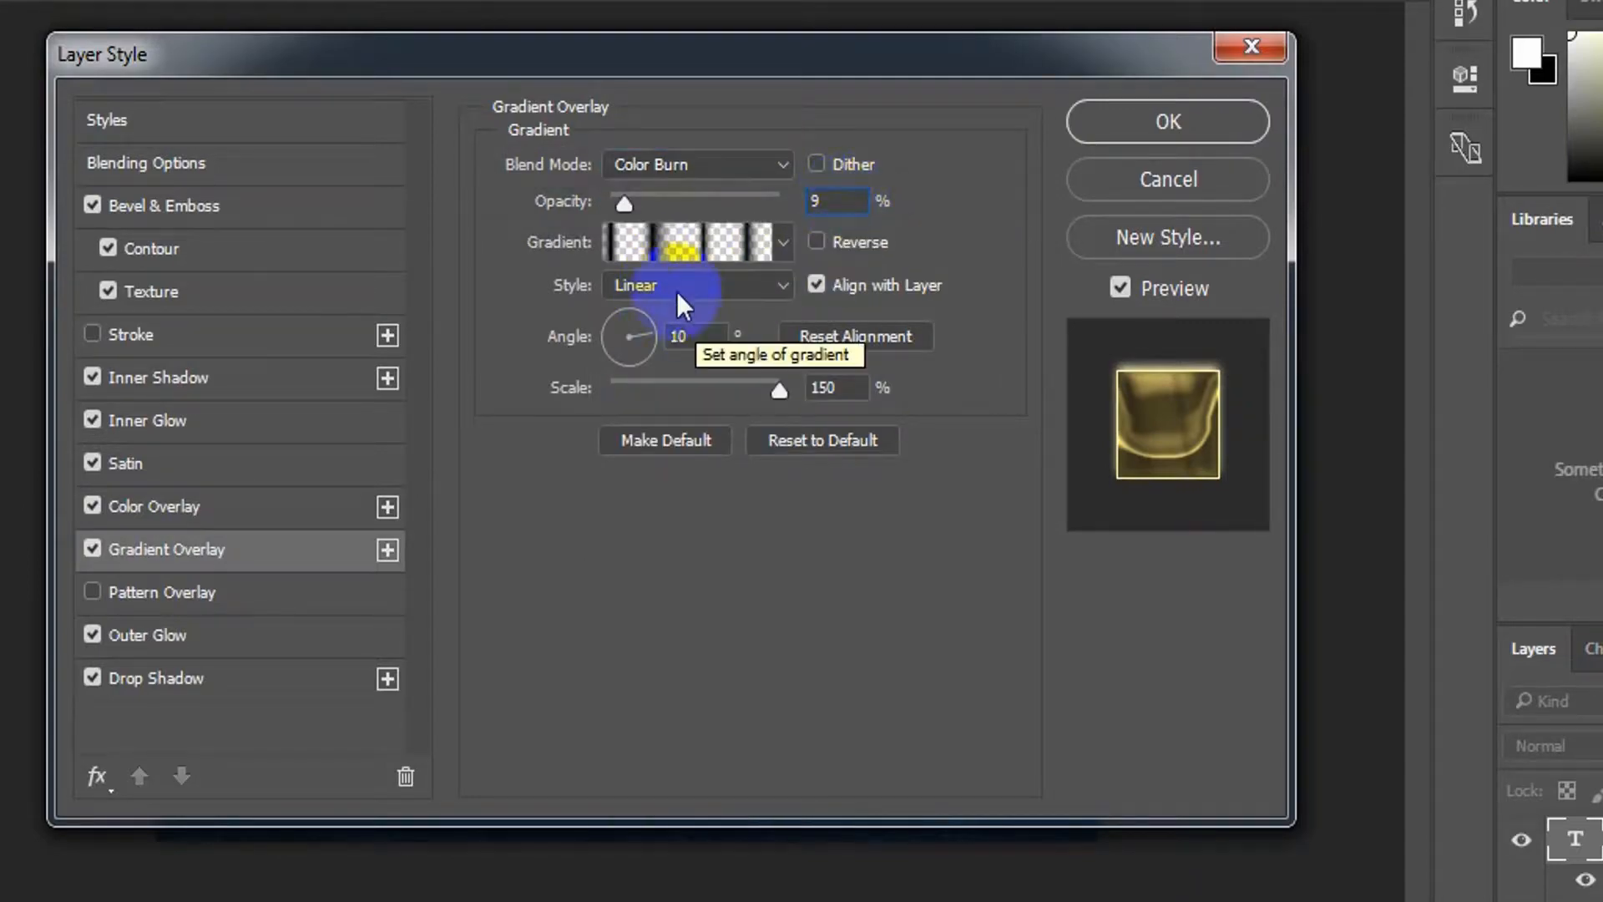
Step: Examine the colour, opacity and location of the stops in the overlay's custom gradient
click(668, 247)
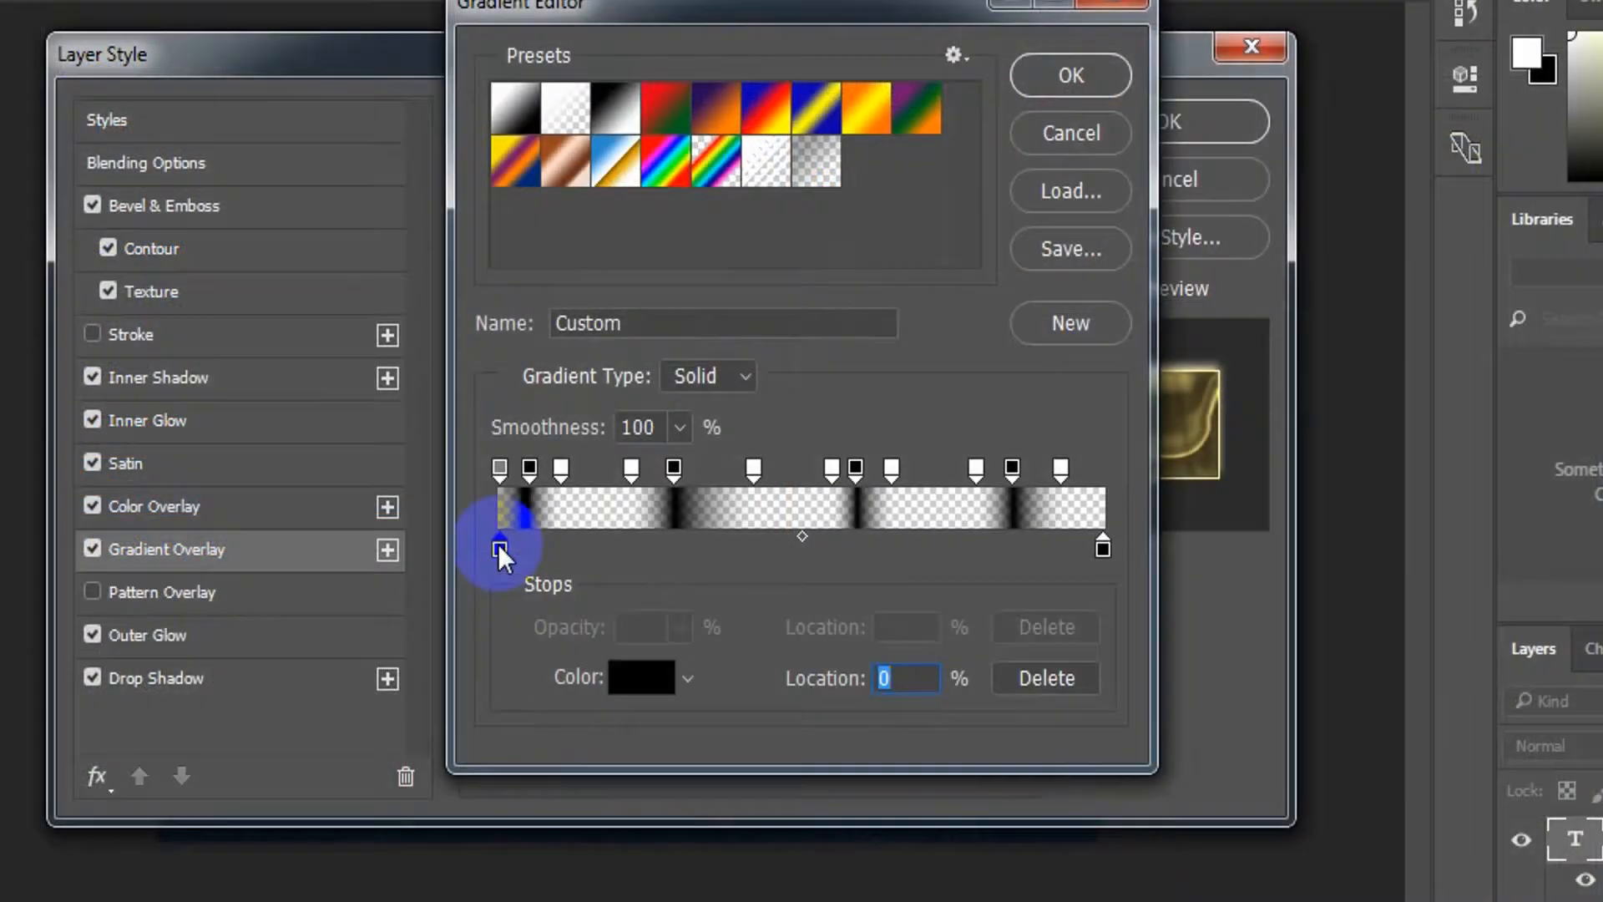
click(530, 468)
click(638, 626)
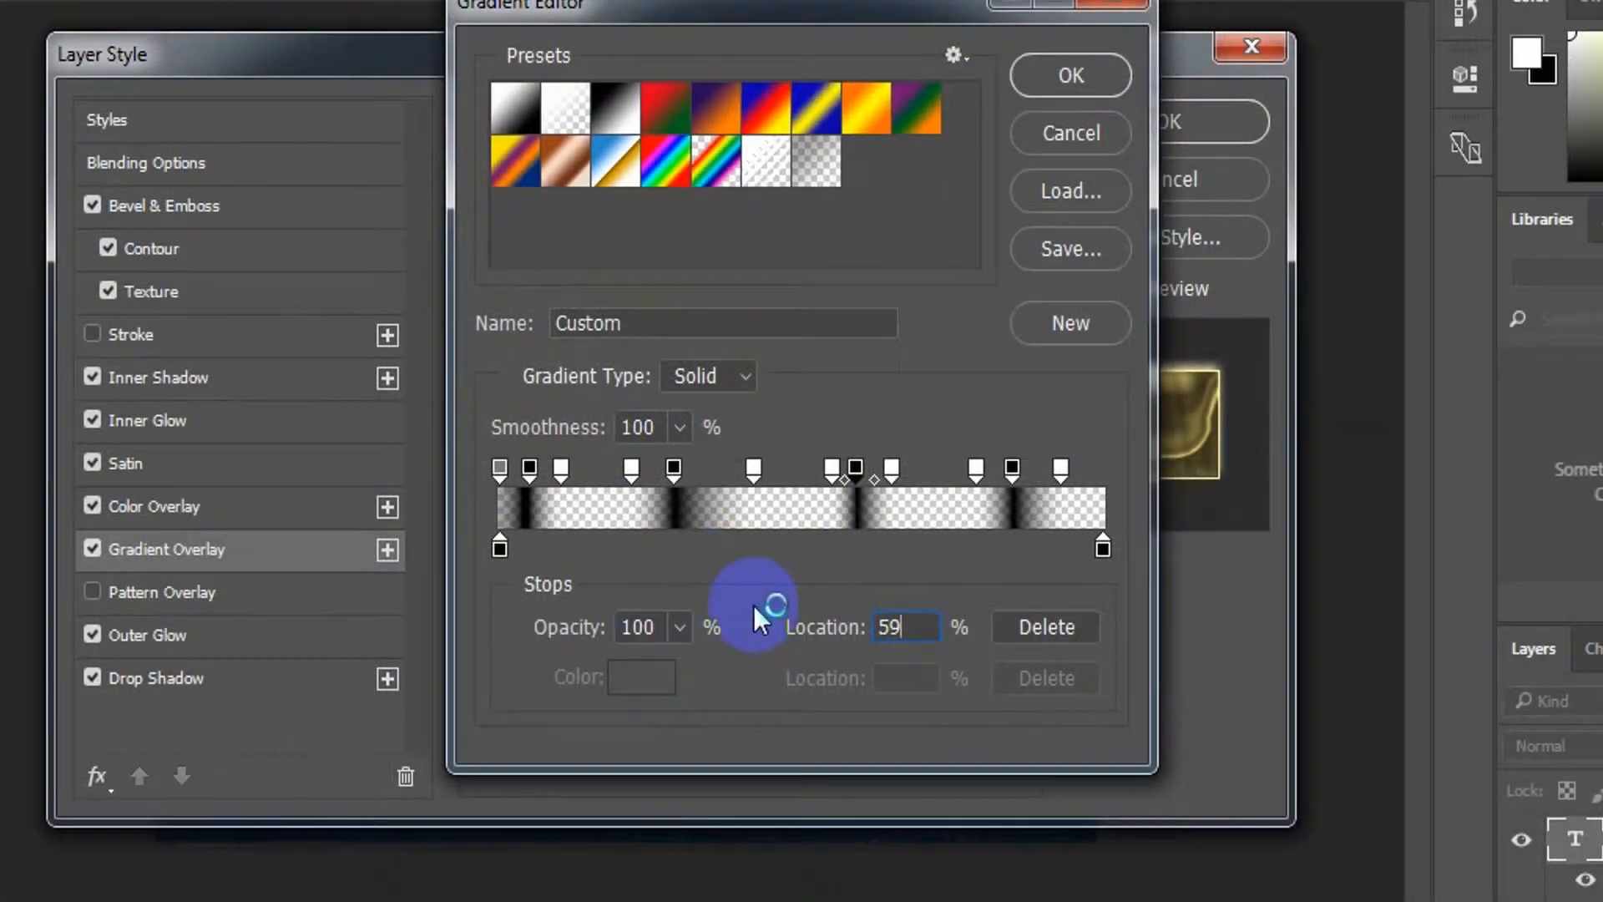
click(1071, 76)
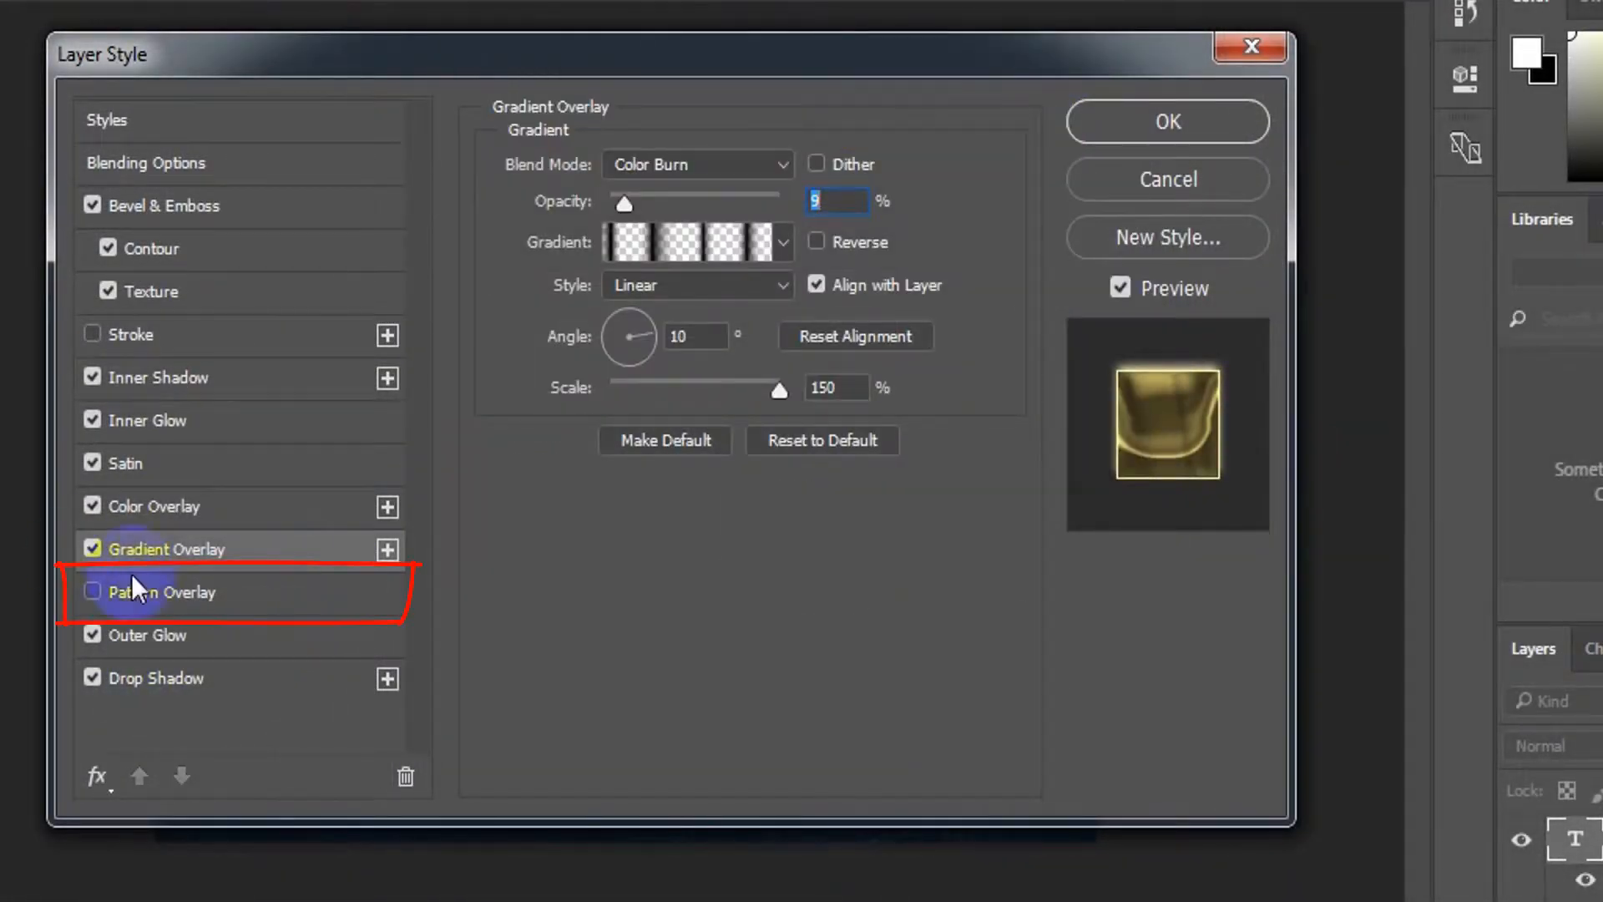
Step: Add a Pattern Overlay using the scratched brown texture at 100% opacity and 25% scale, and apply the layer style
click(219, 594)
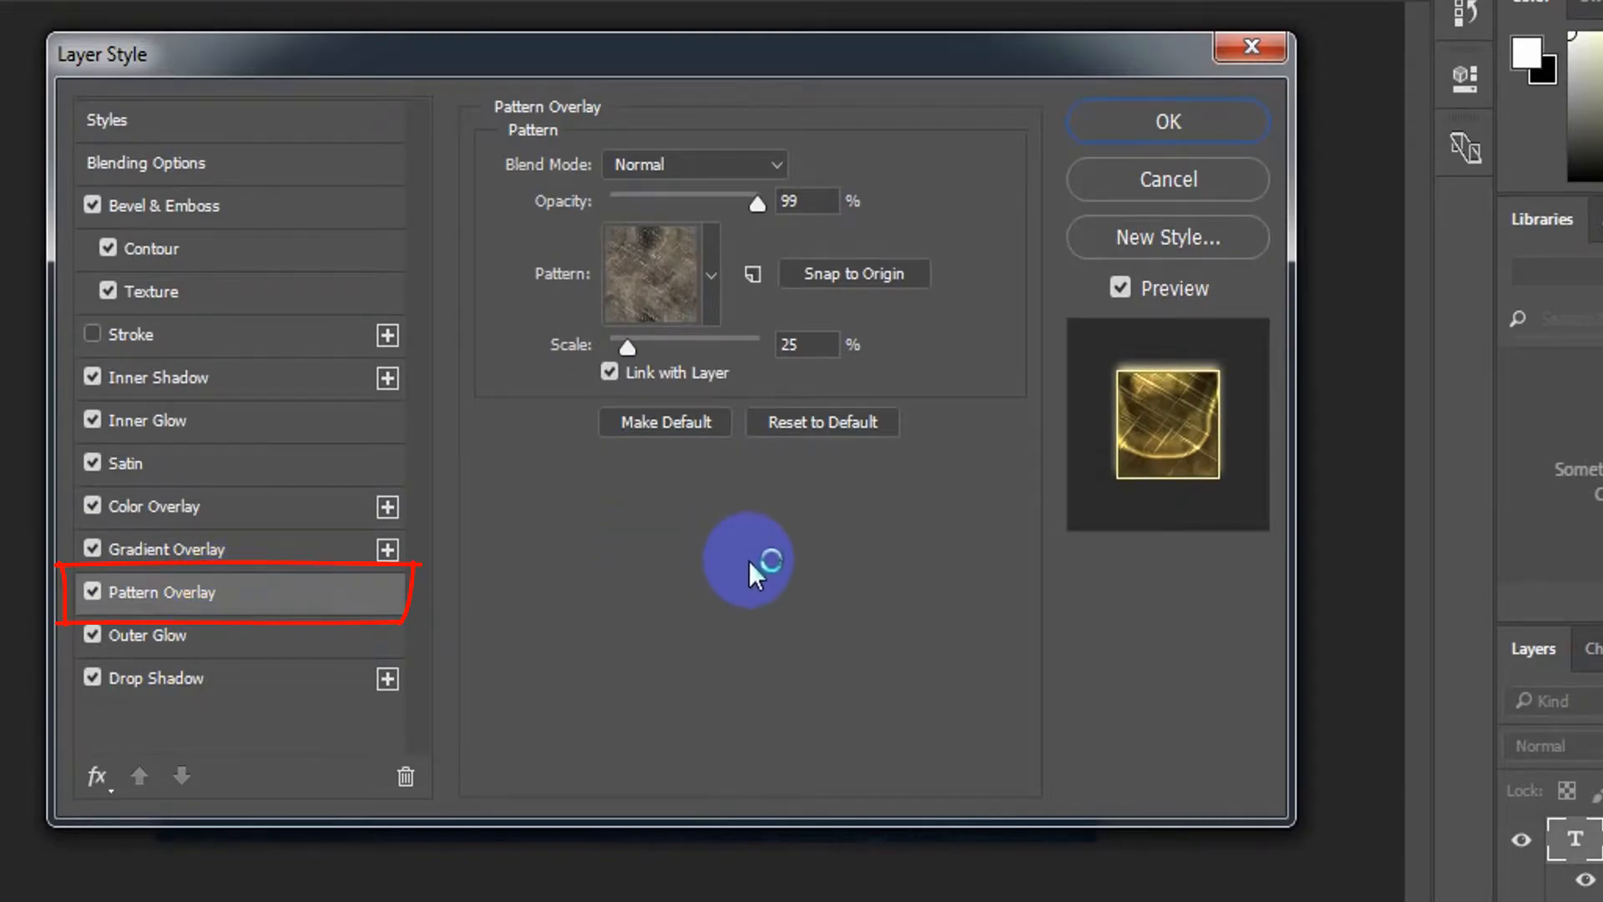
click(712, 273)
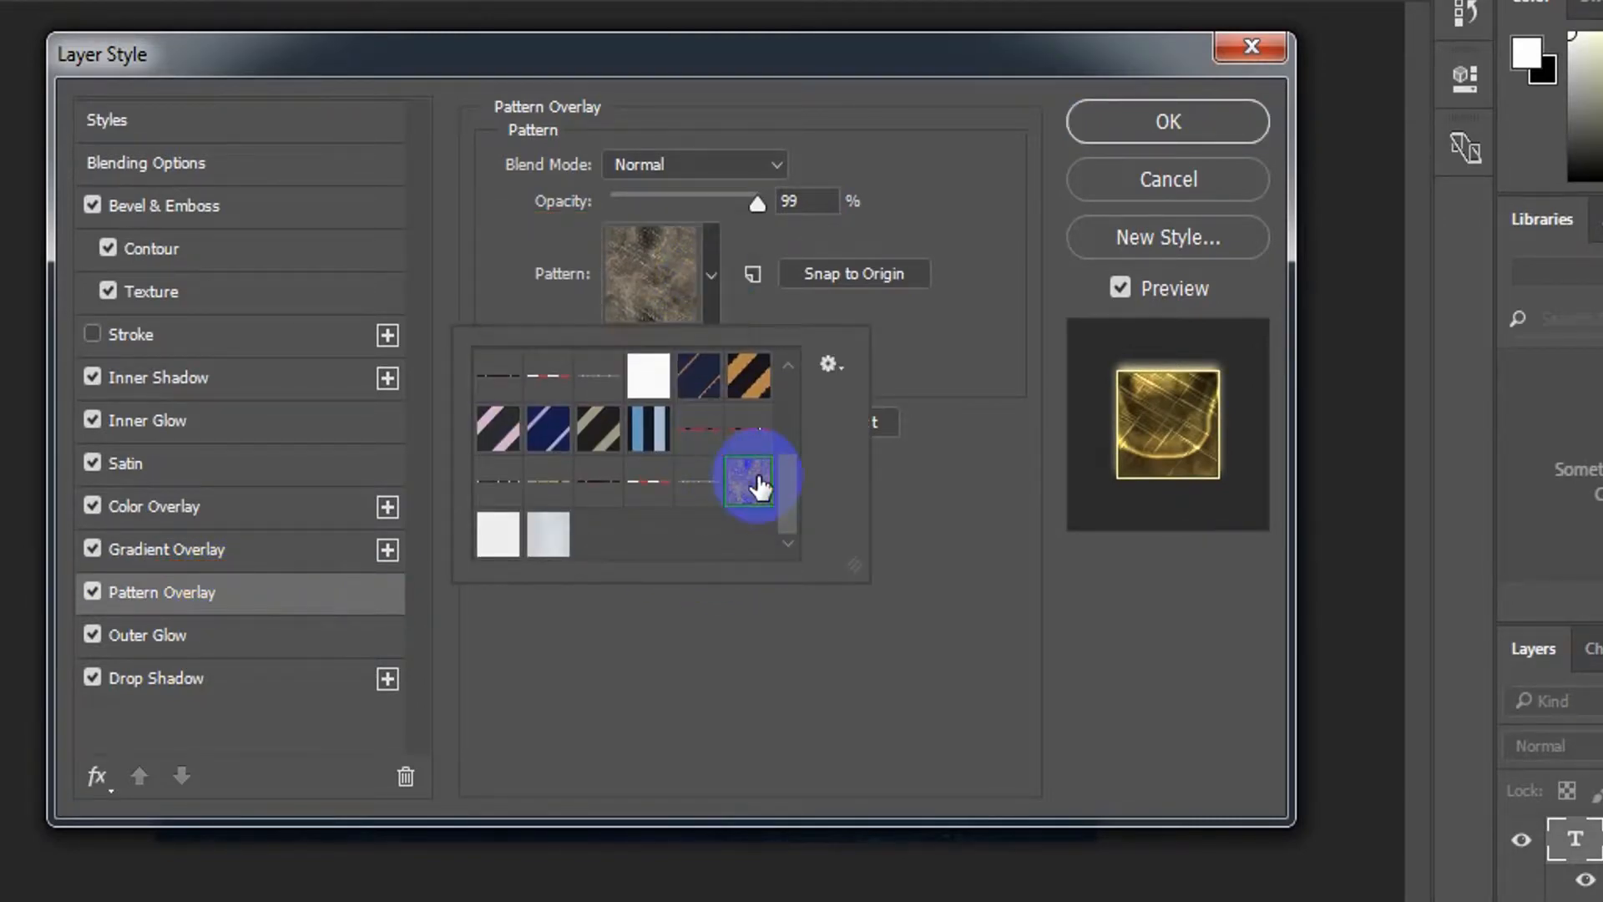
click(929, 347)
text(100)
key(Tab)
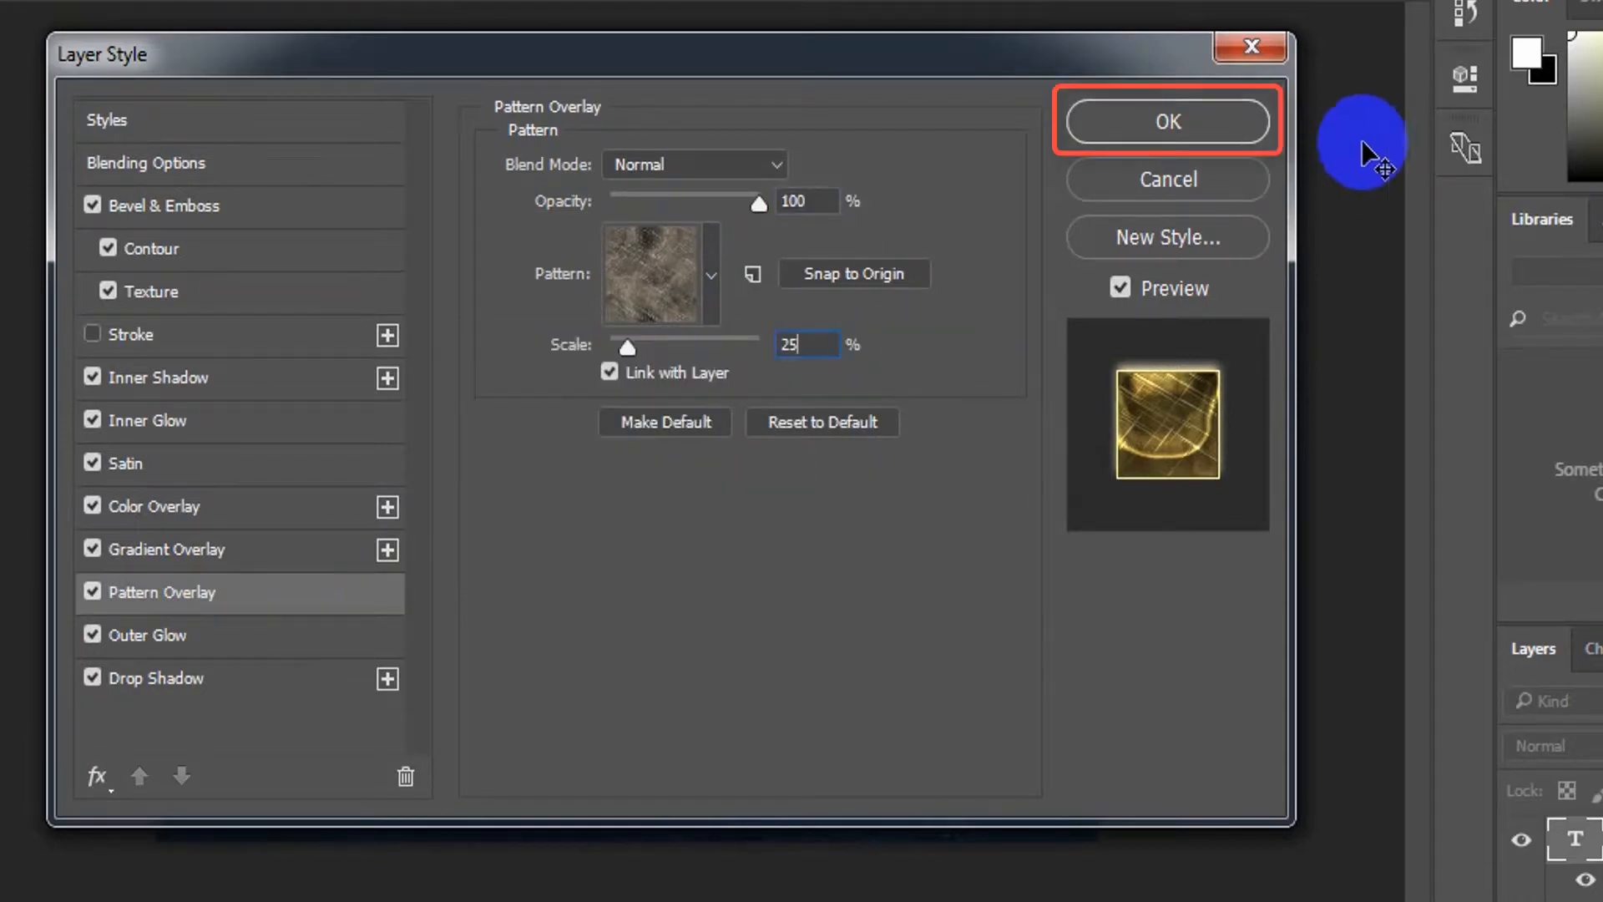
click(1185, 134)
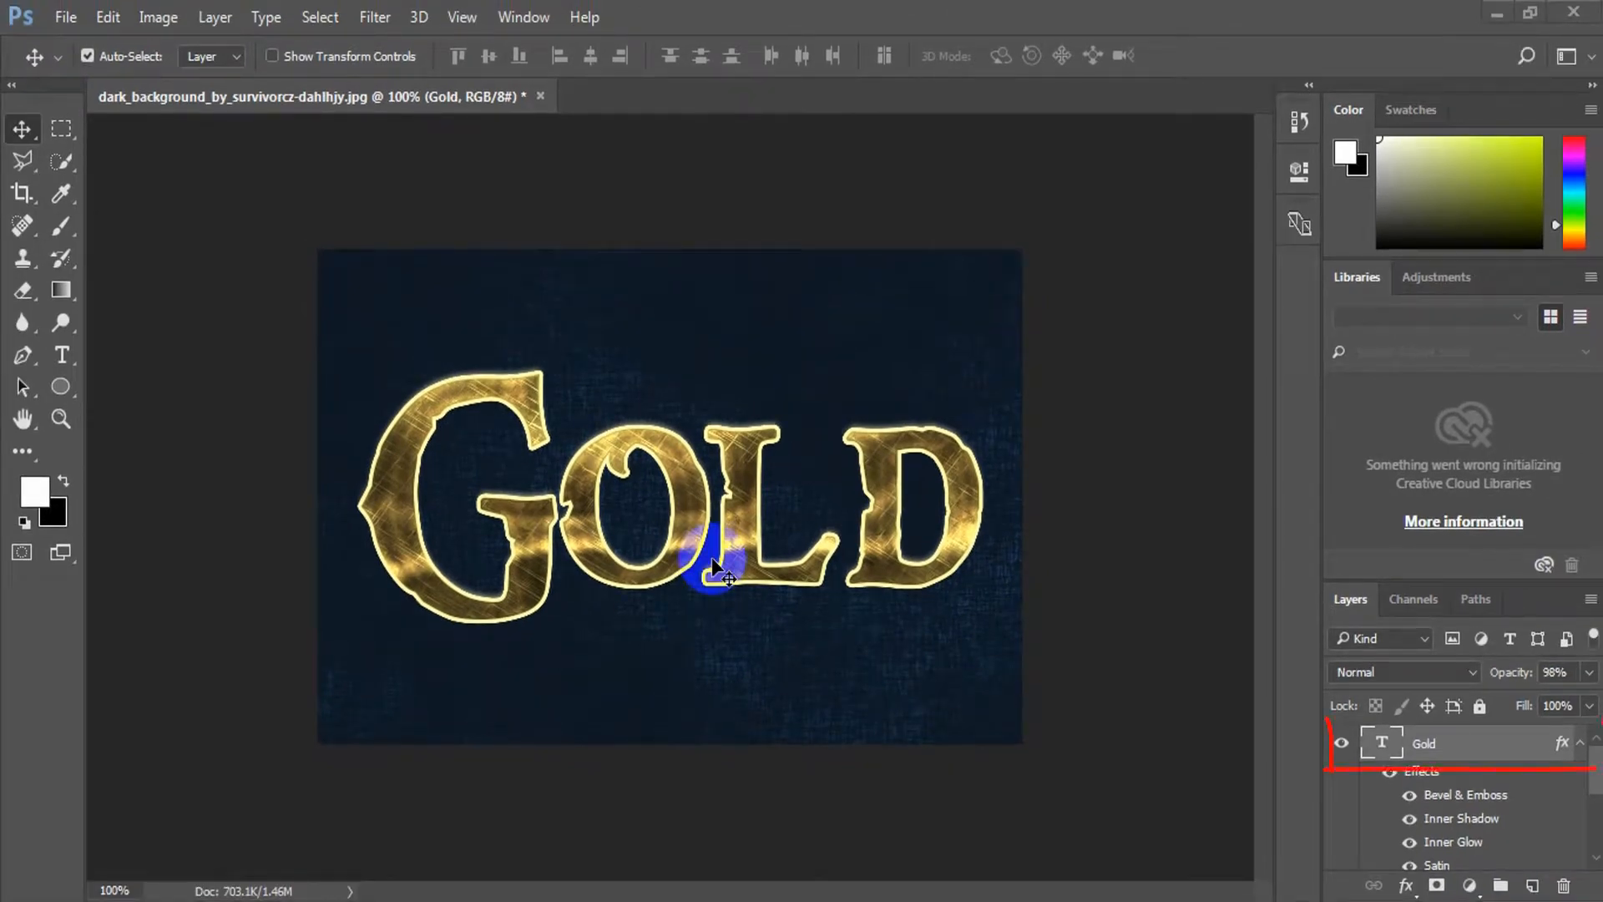
Step: Duplicate the Gold text layer within the same document under the name "gold outline"
right_click(1438, 756)
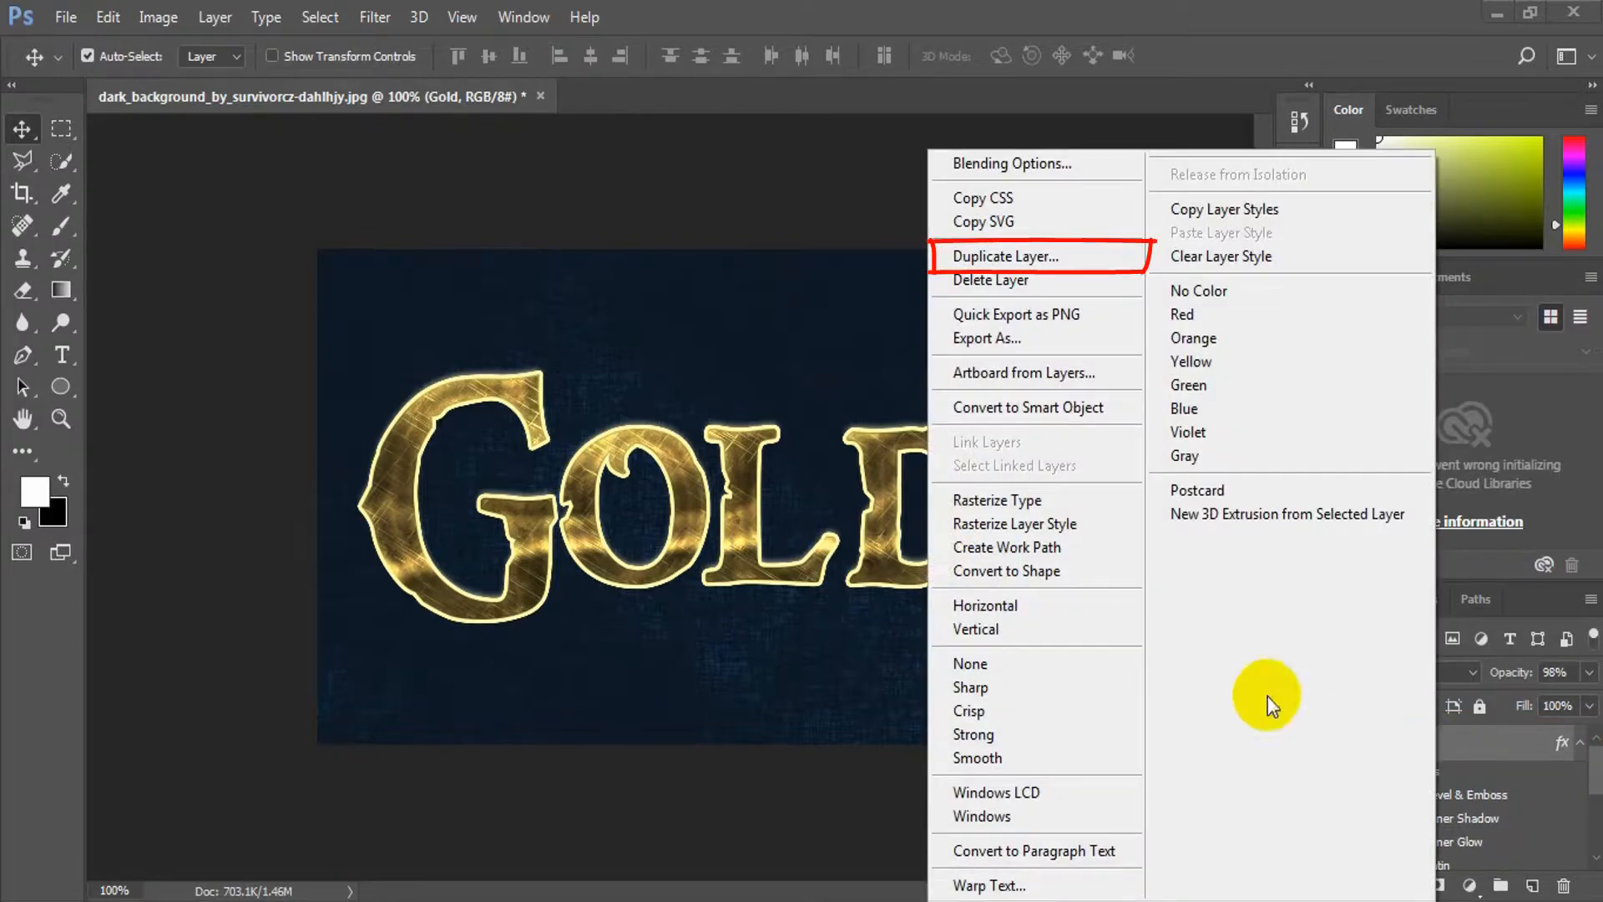
click(1014, 257)
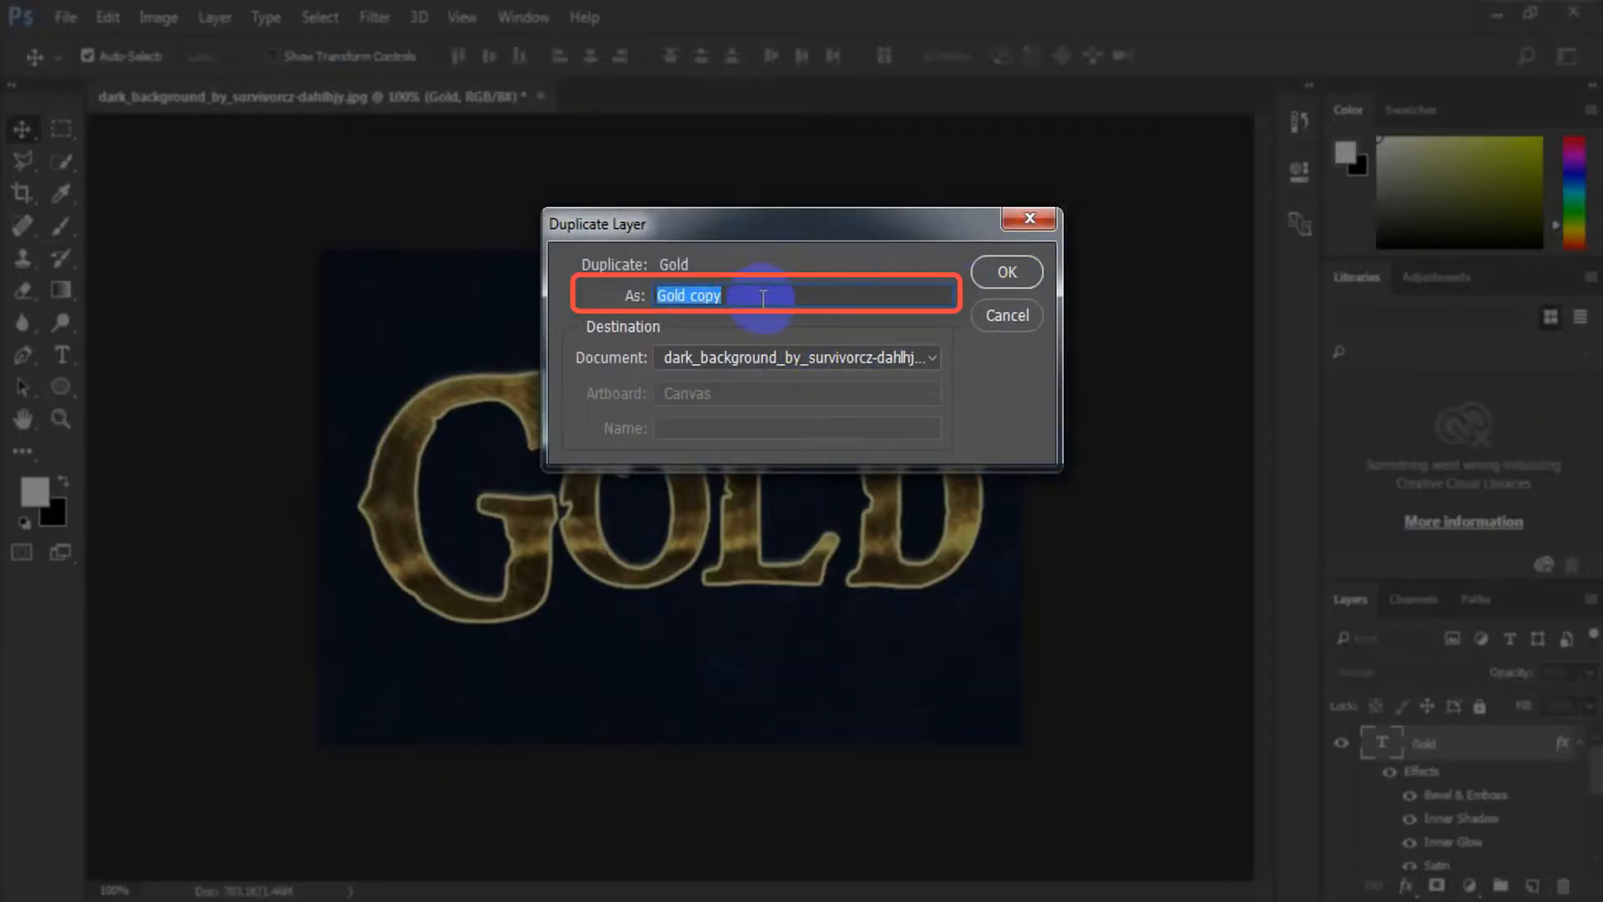
text(g)
click(1007, 276)
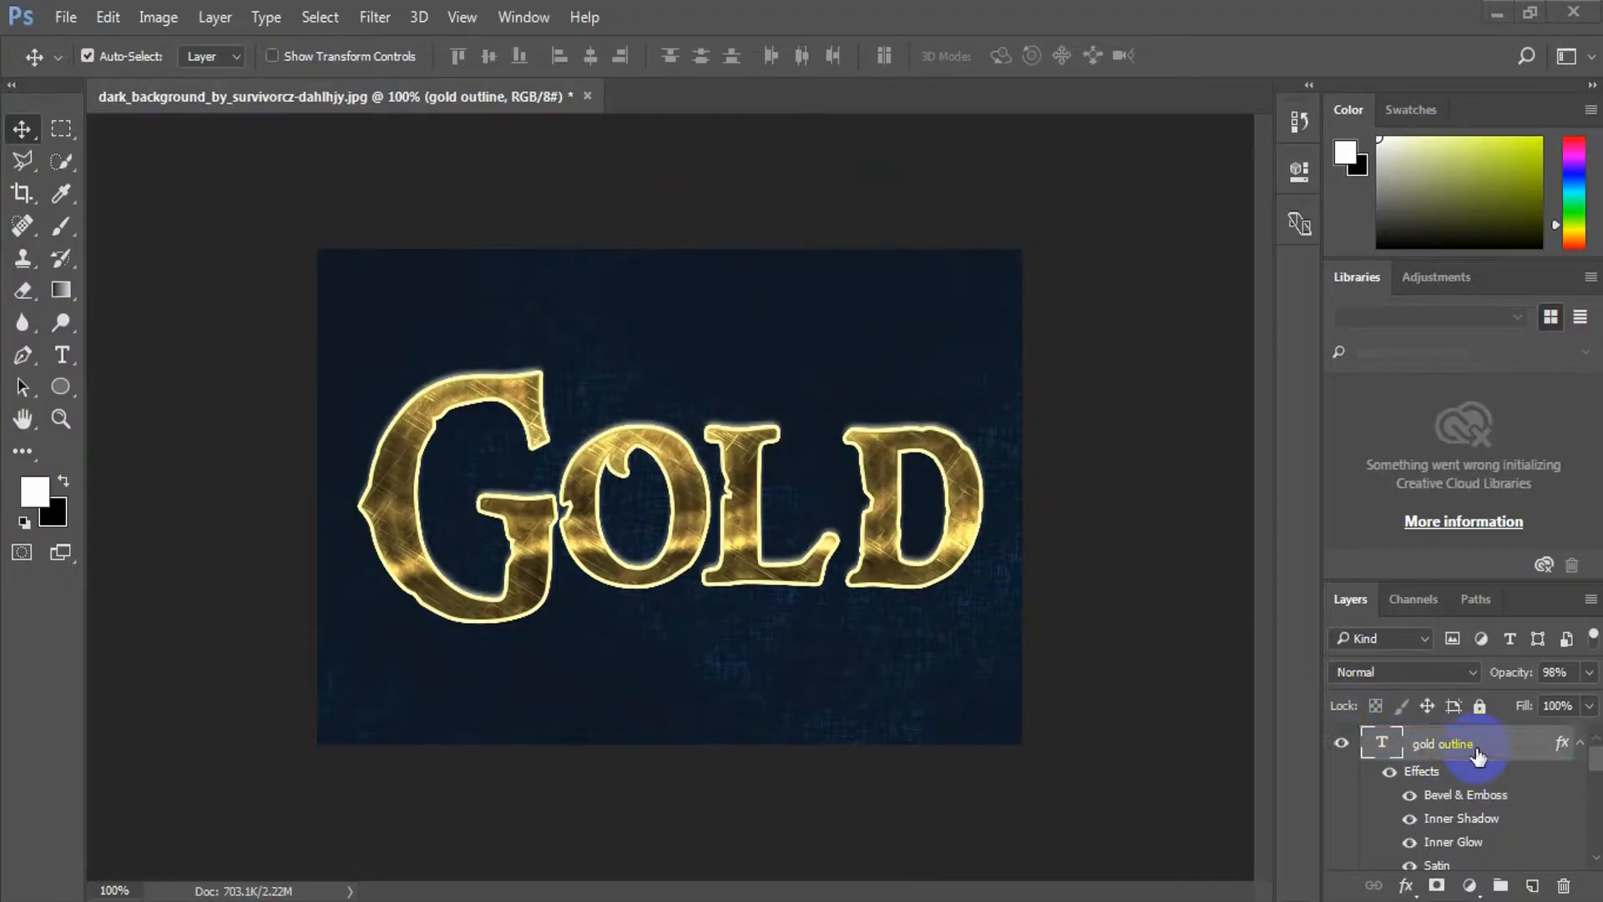
Step: Clear all the copied layer effects from the gold outline layer
scroll(1474, 755, down, 3)
scroll(1476, 760, up, 3)
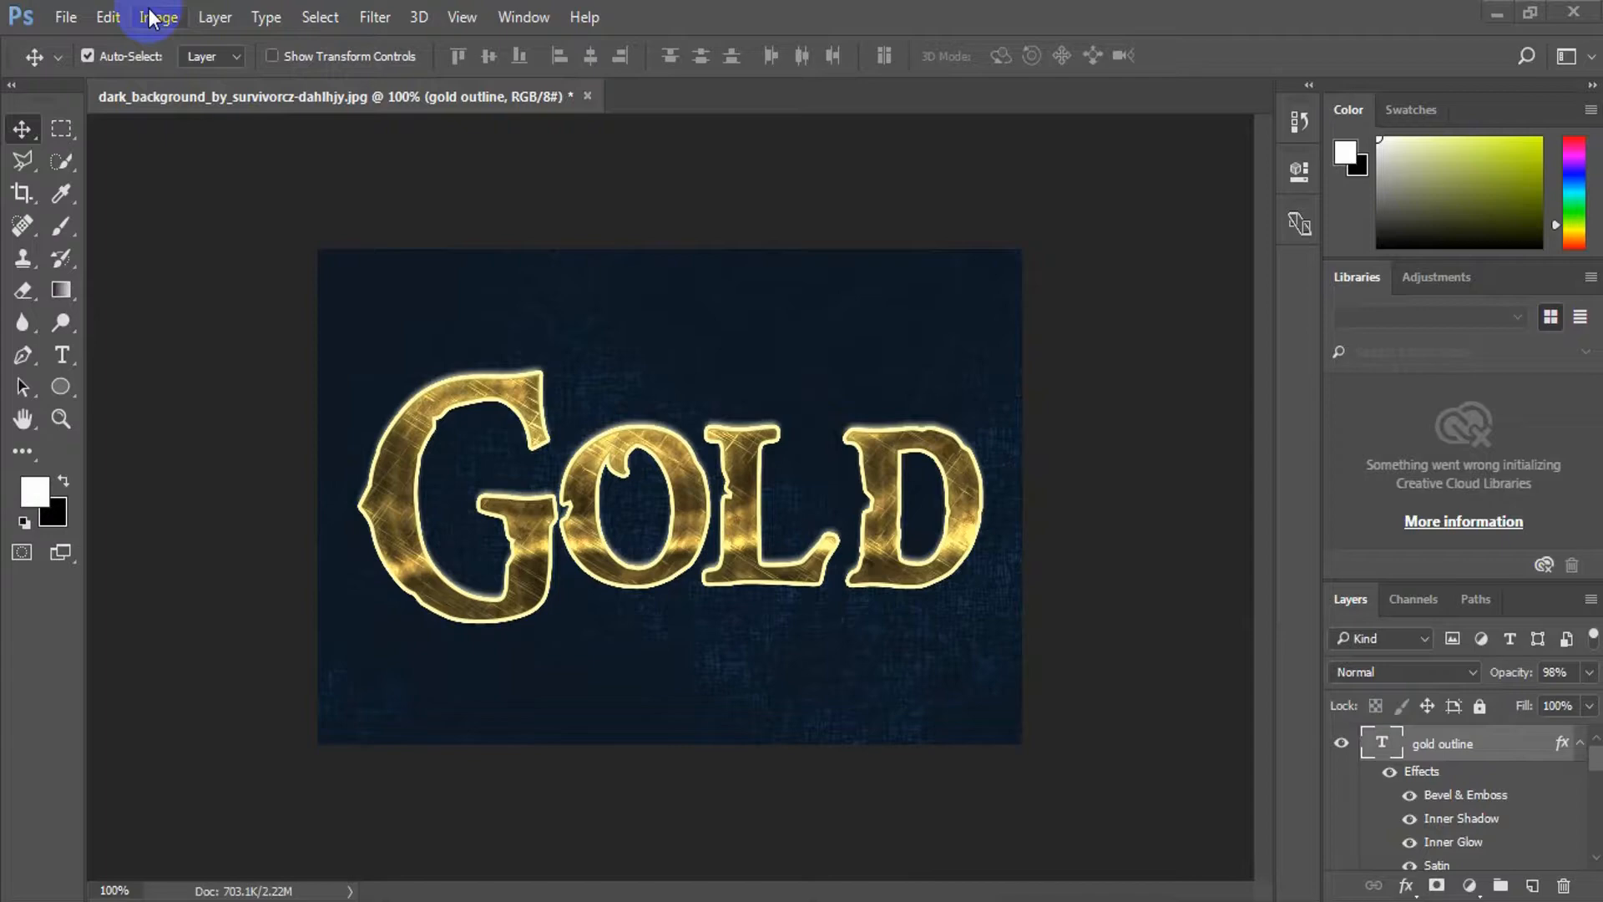
click(213, 17)
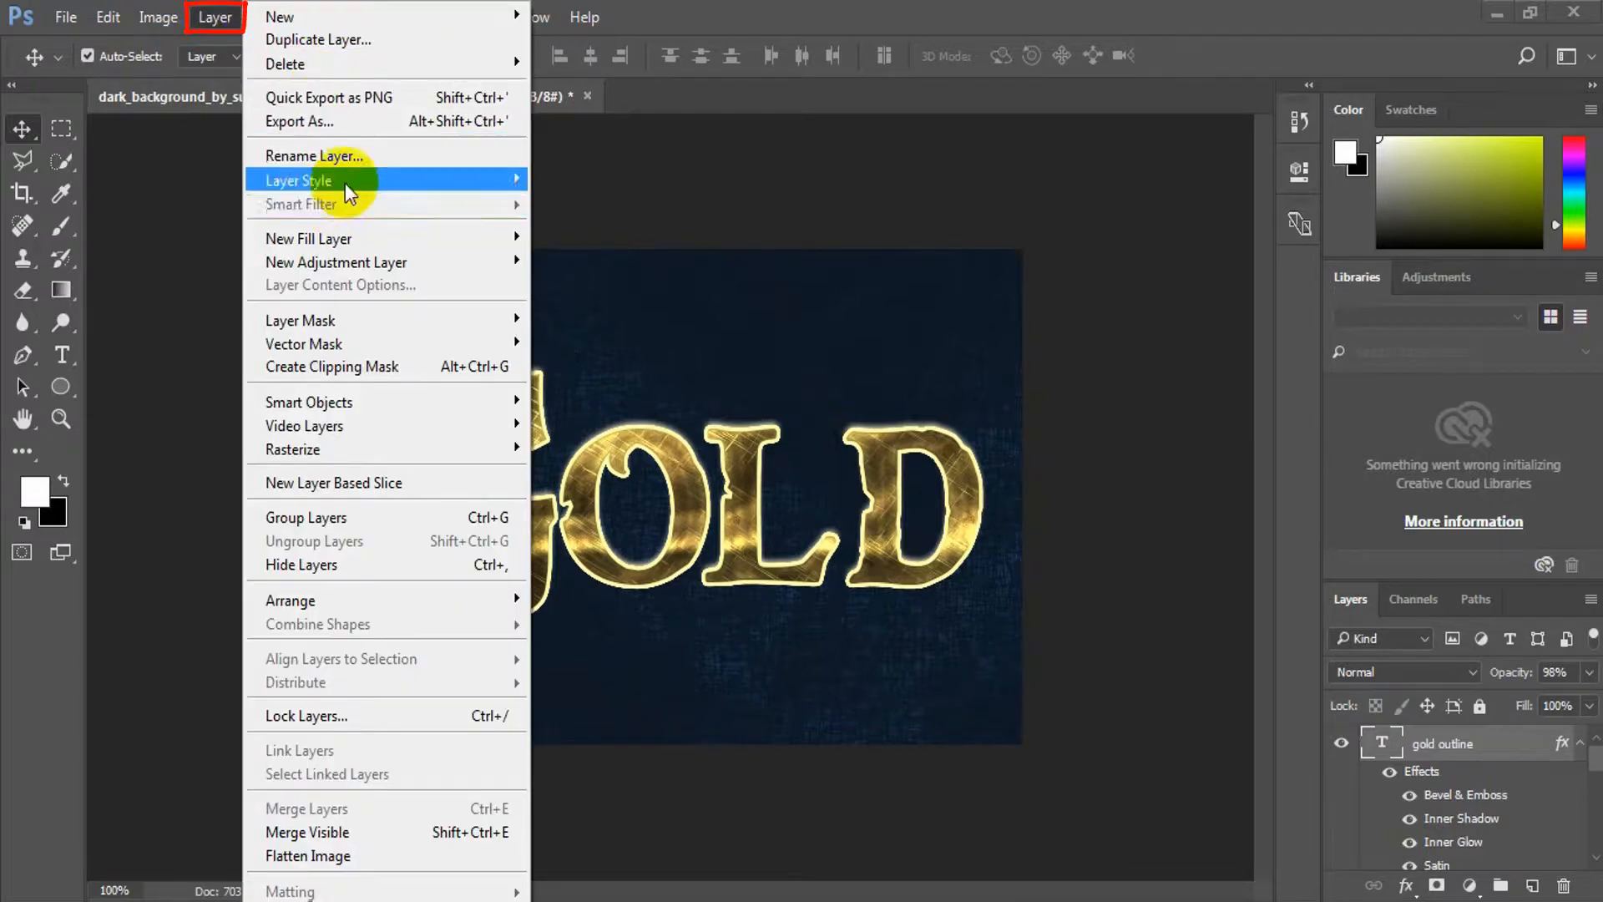
mouse_move(418, 179)
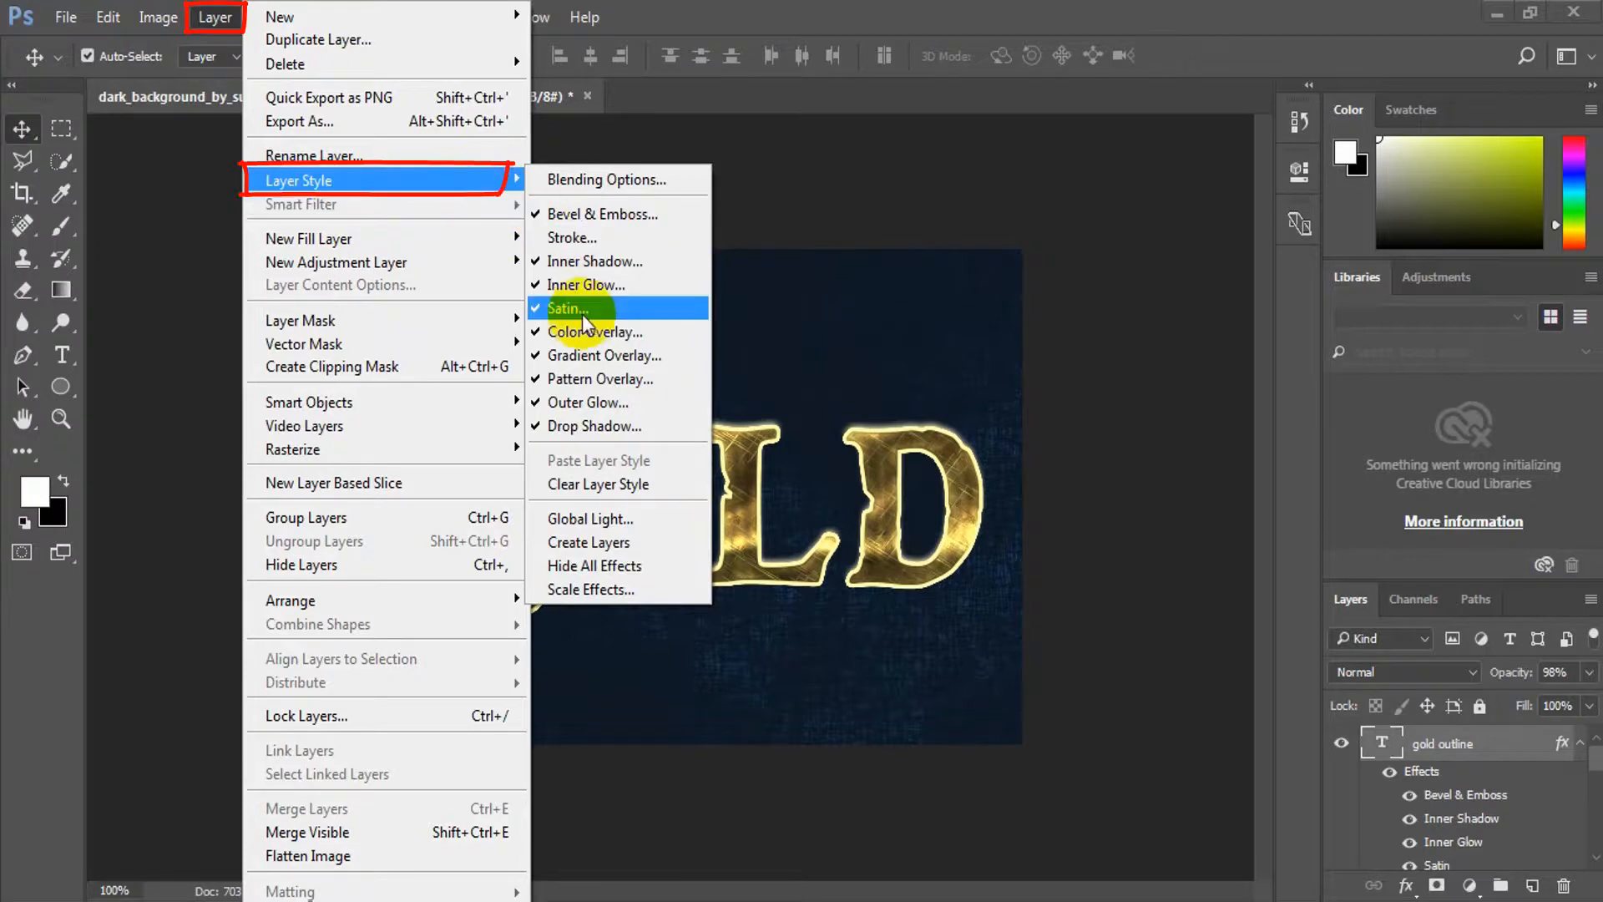
click(643, 486)
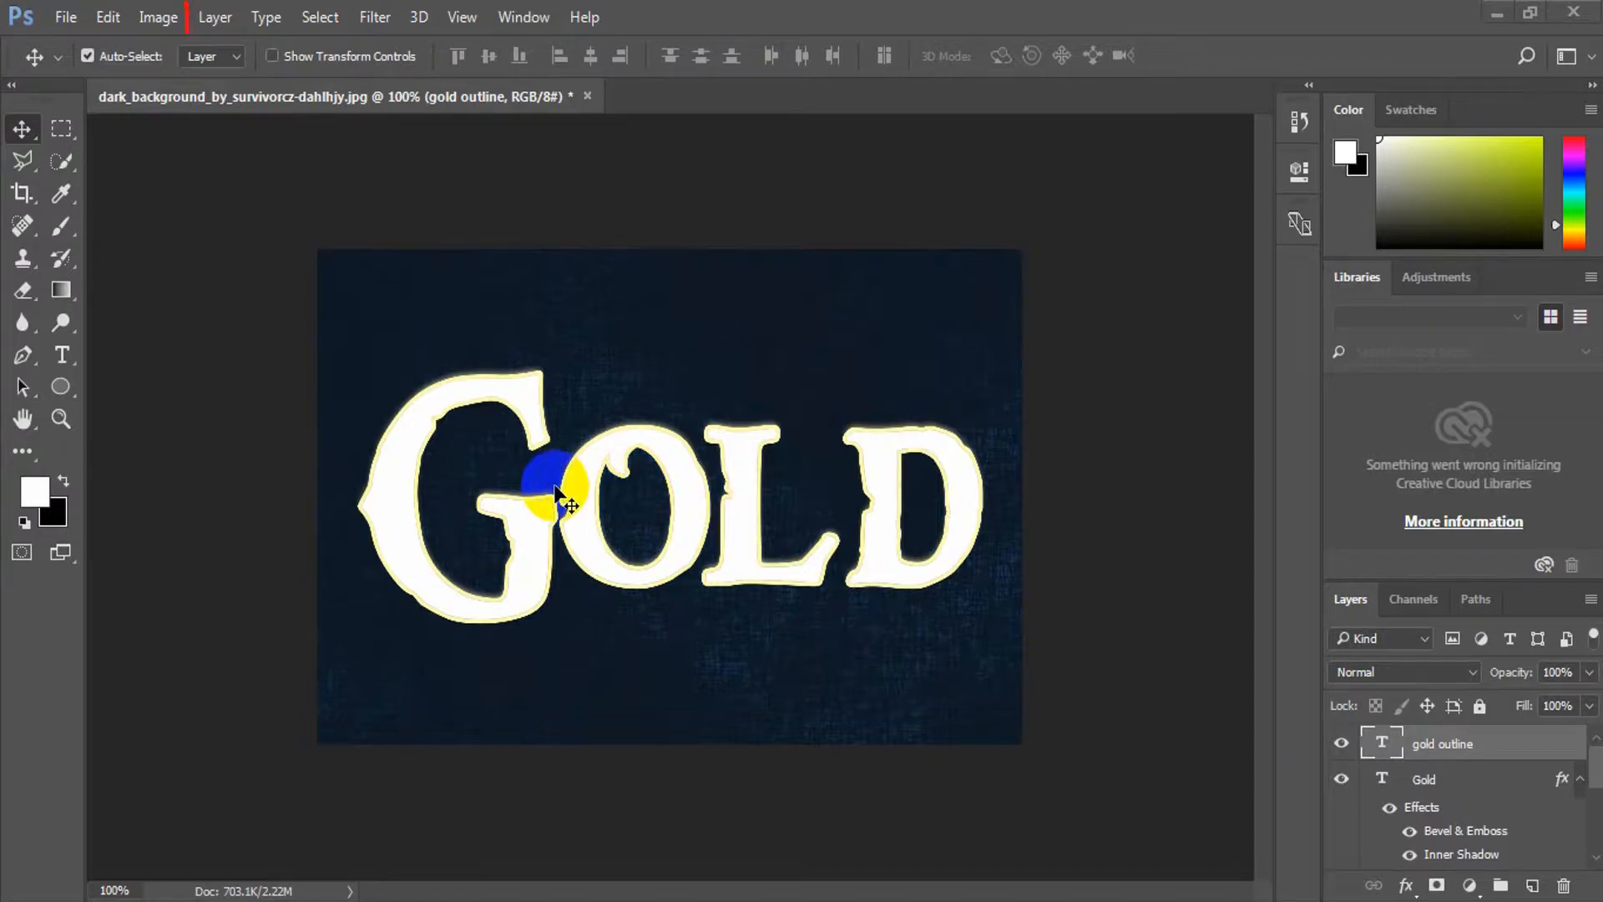
Step: Add a Drop Shadow to the gold outline layer's blending options with the shadow colour #0f0902
click(214, 16)
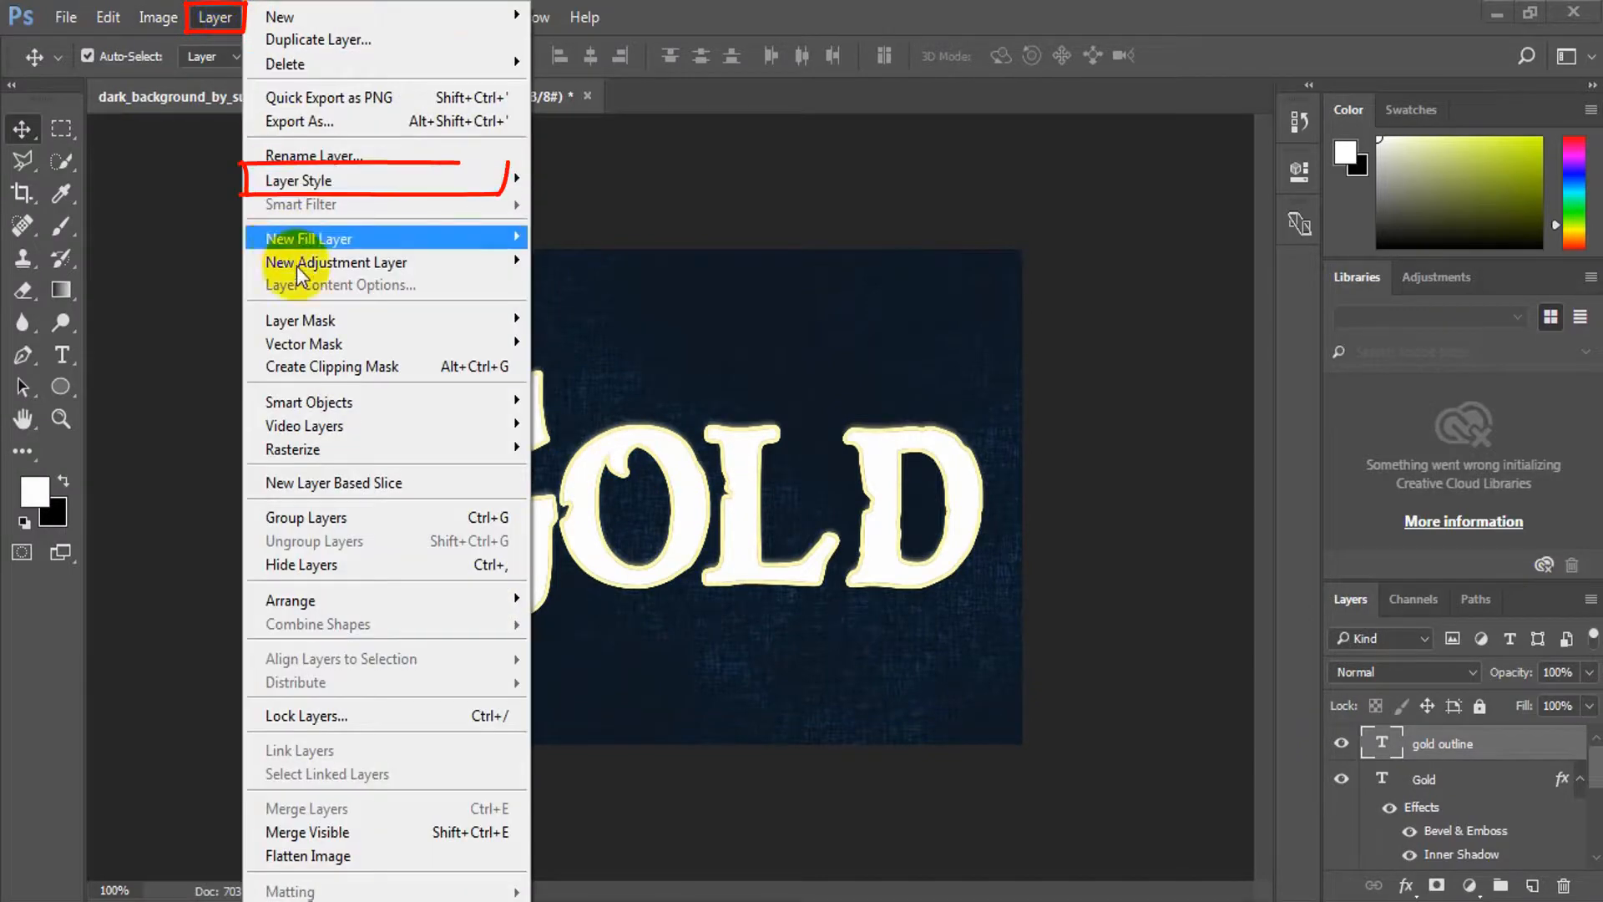
mouse_move(401, 180)
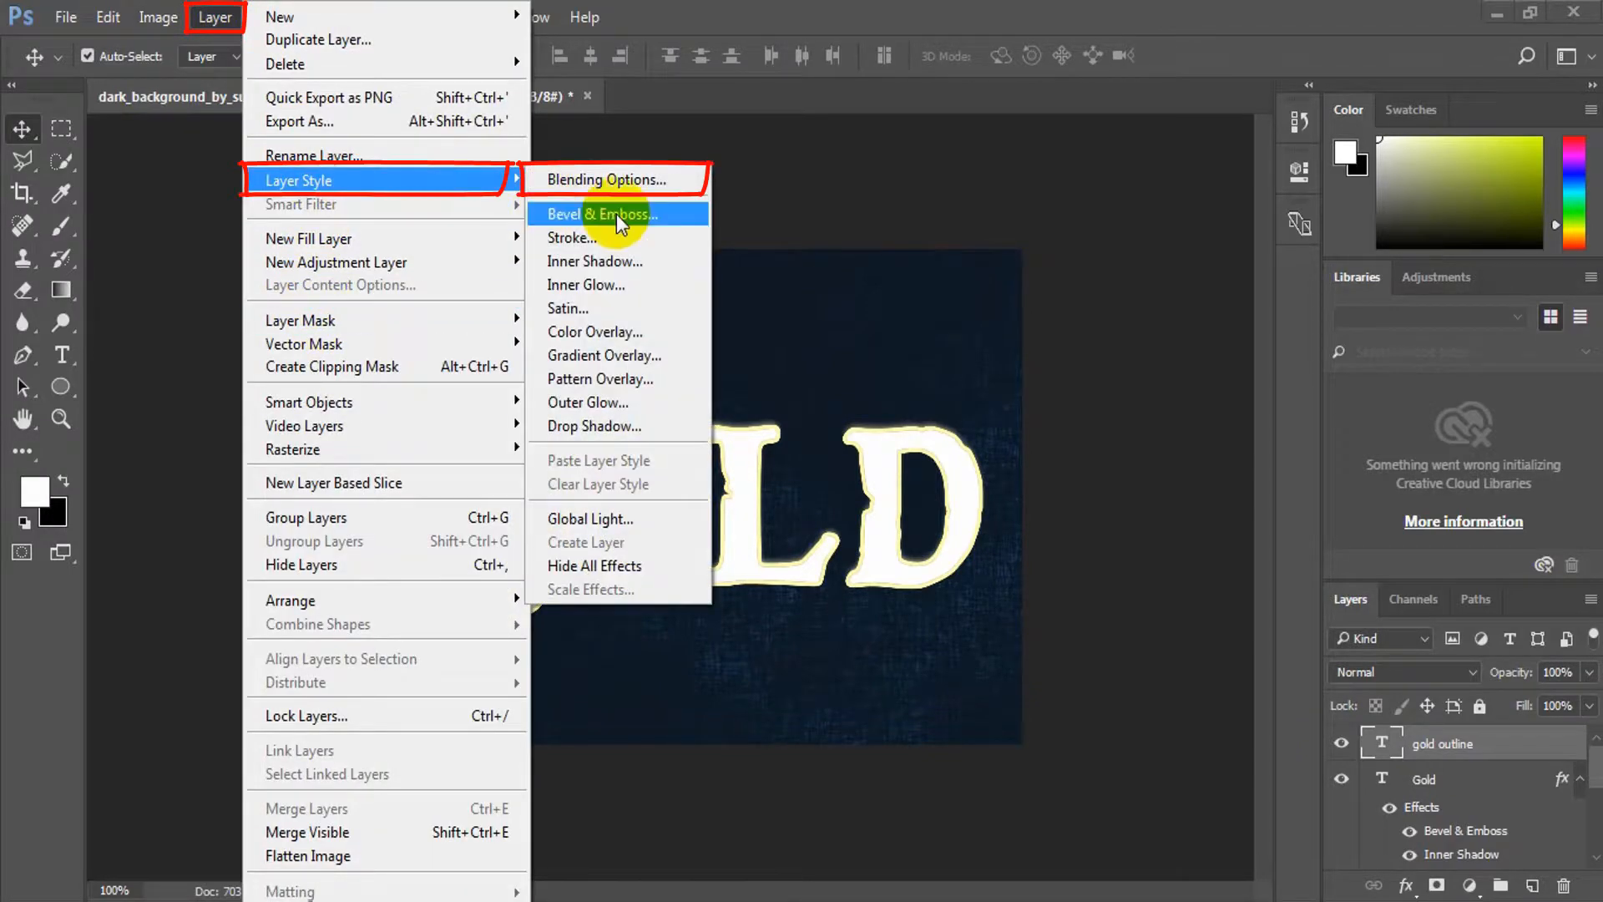
click(609, 179)
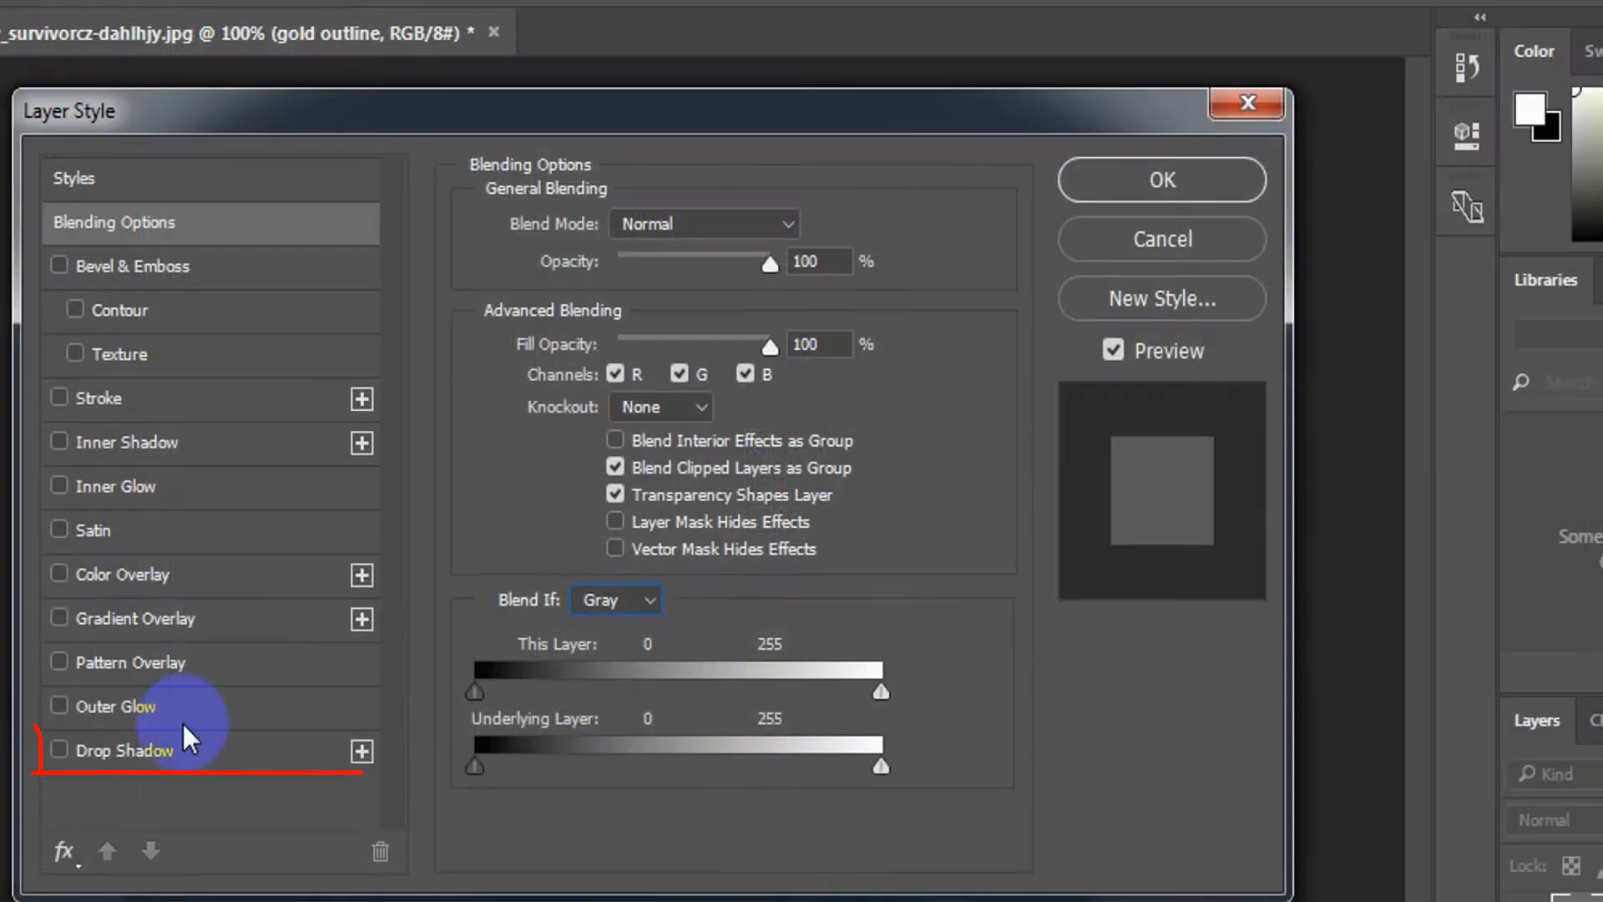
click(185, 735)
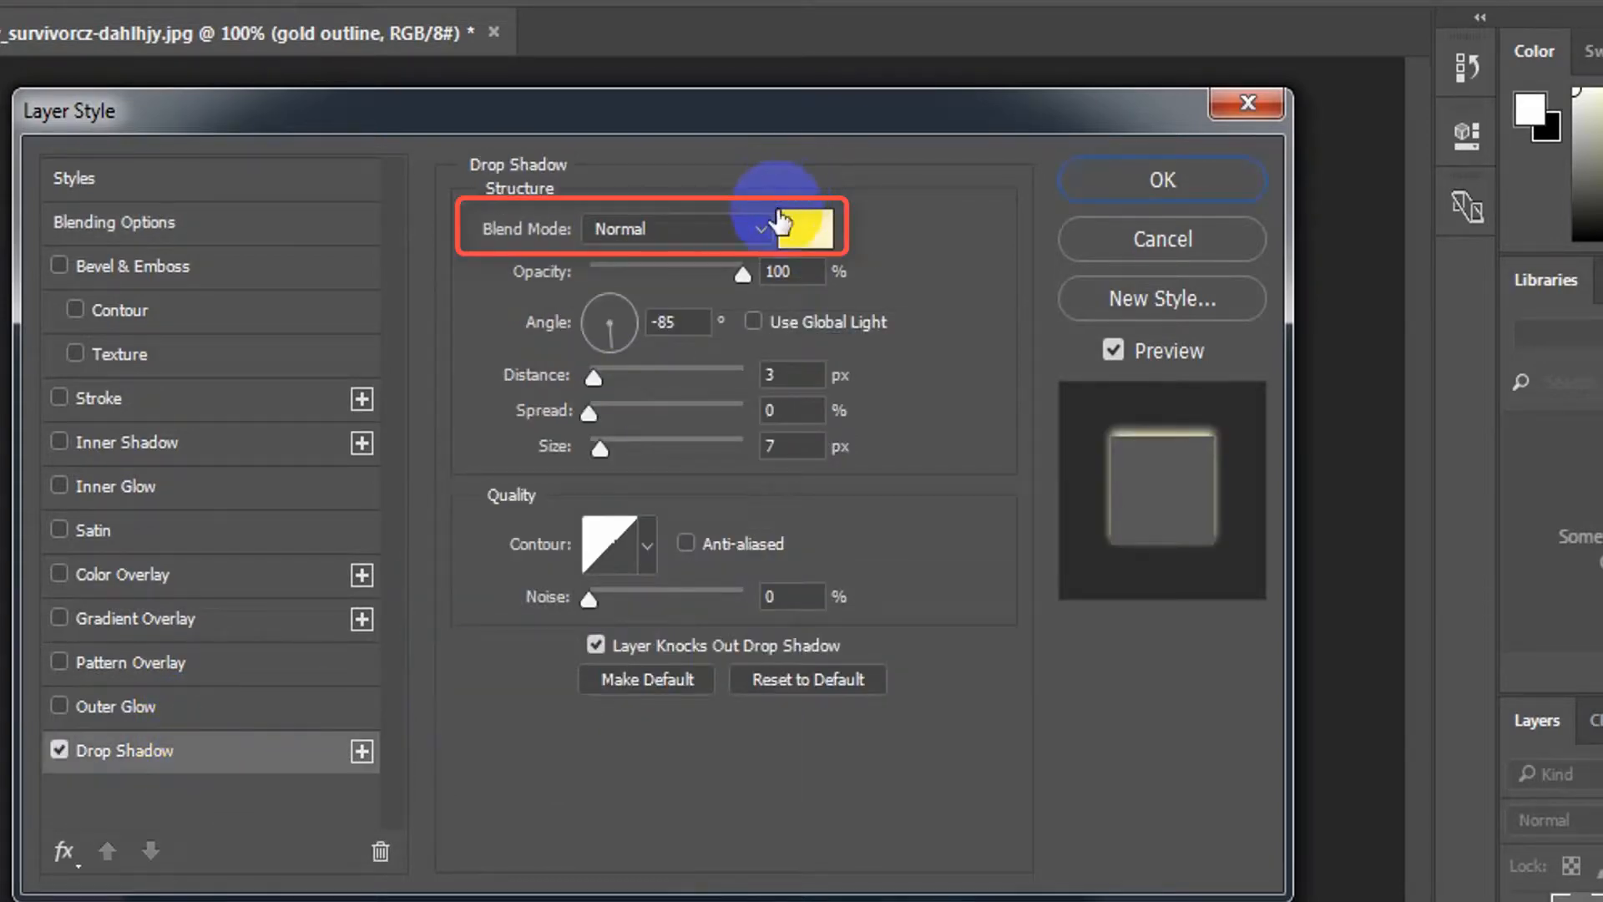
click(812, 233)
text(0f0)
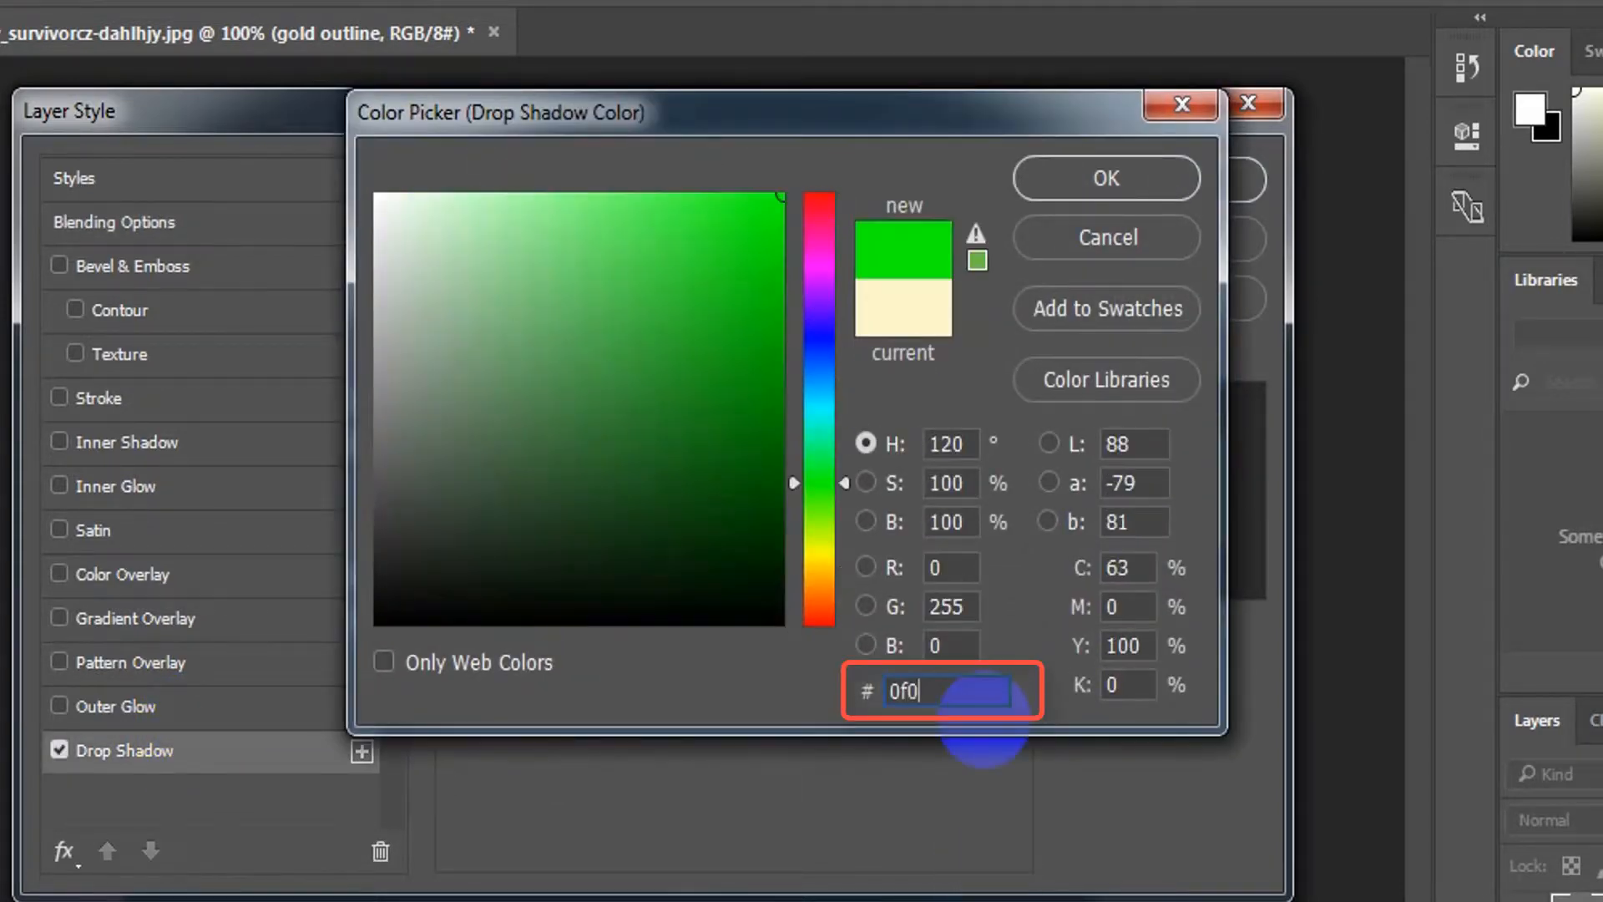
text(902)
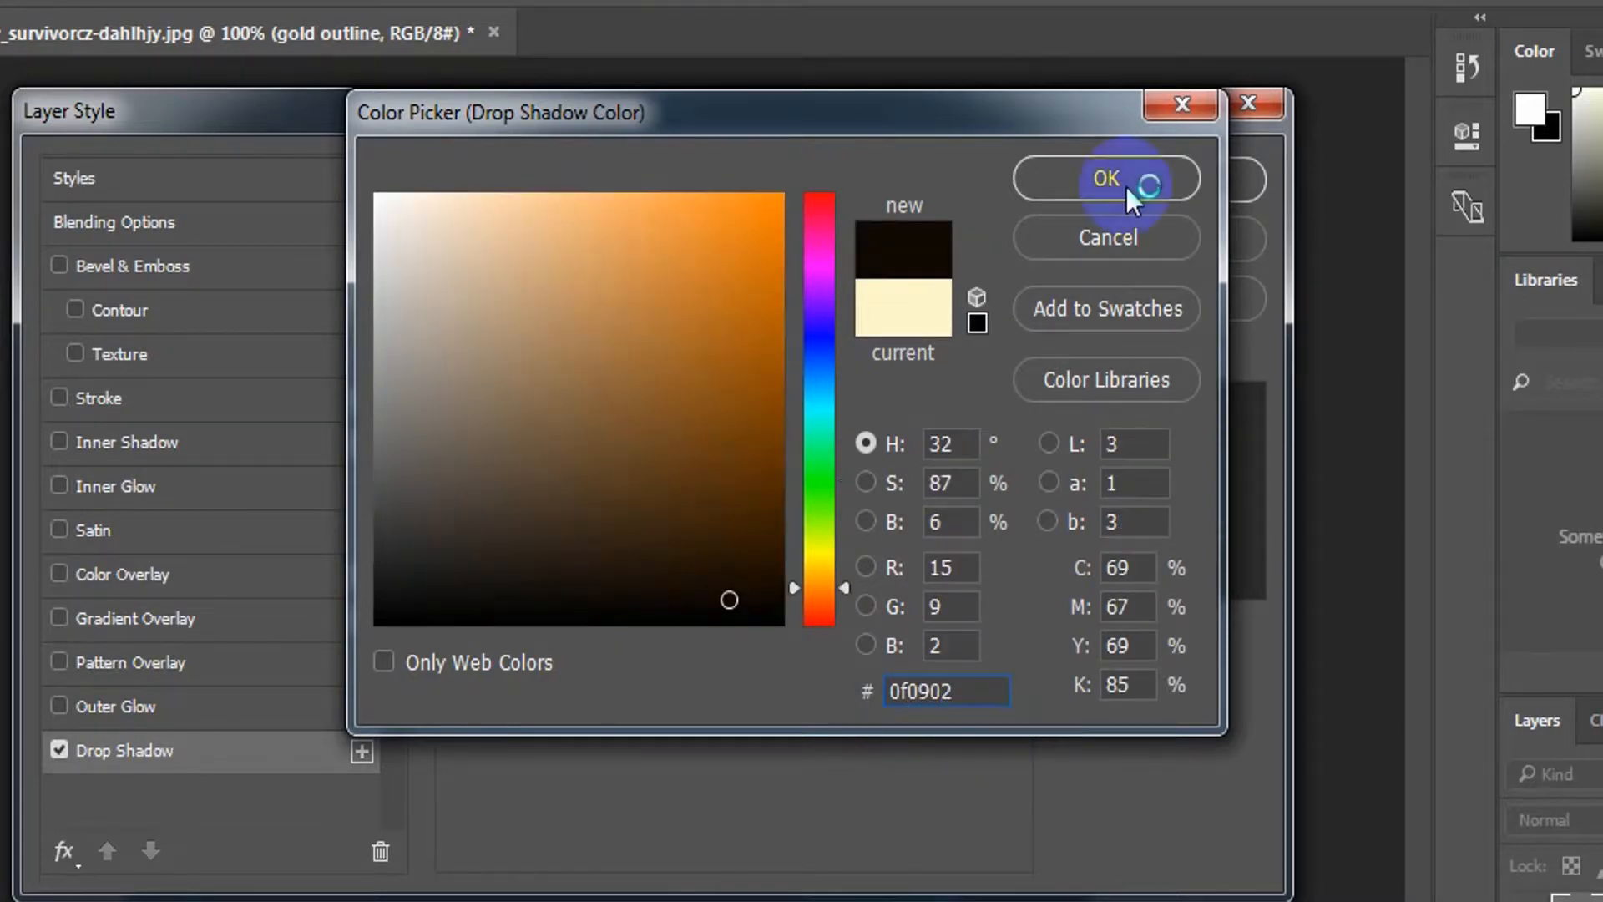
click(1123, 184)
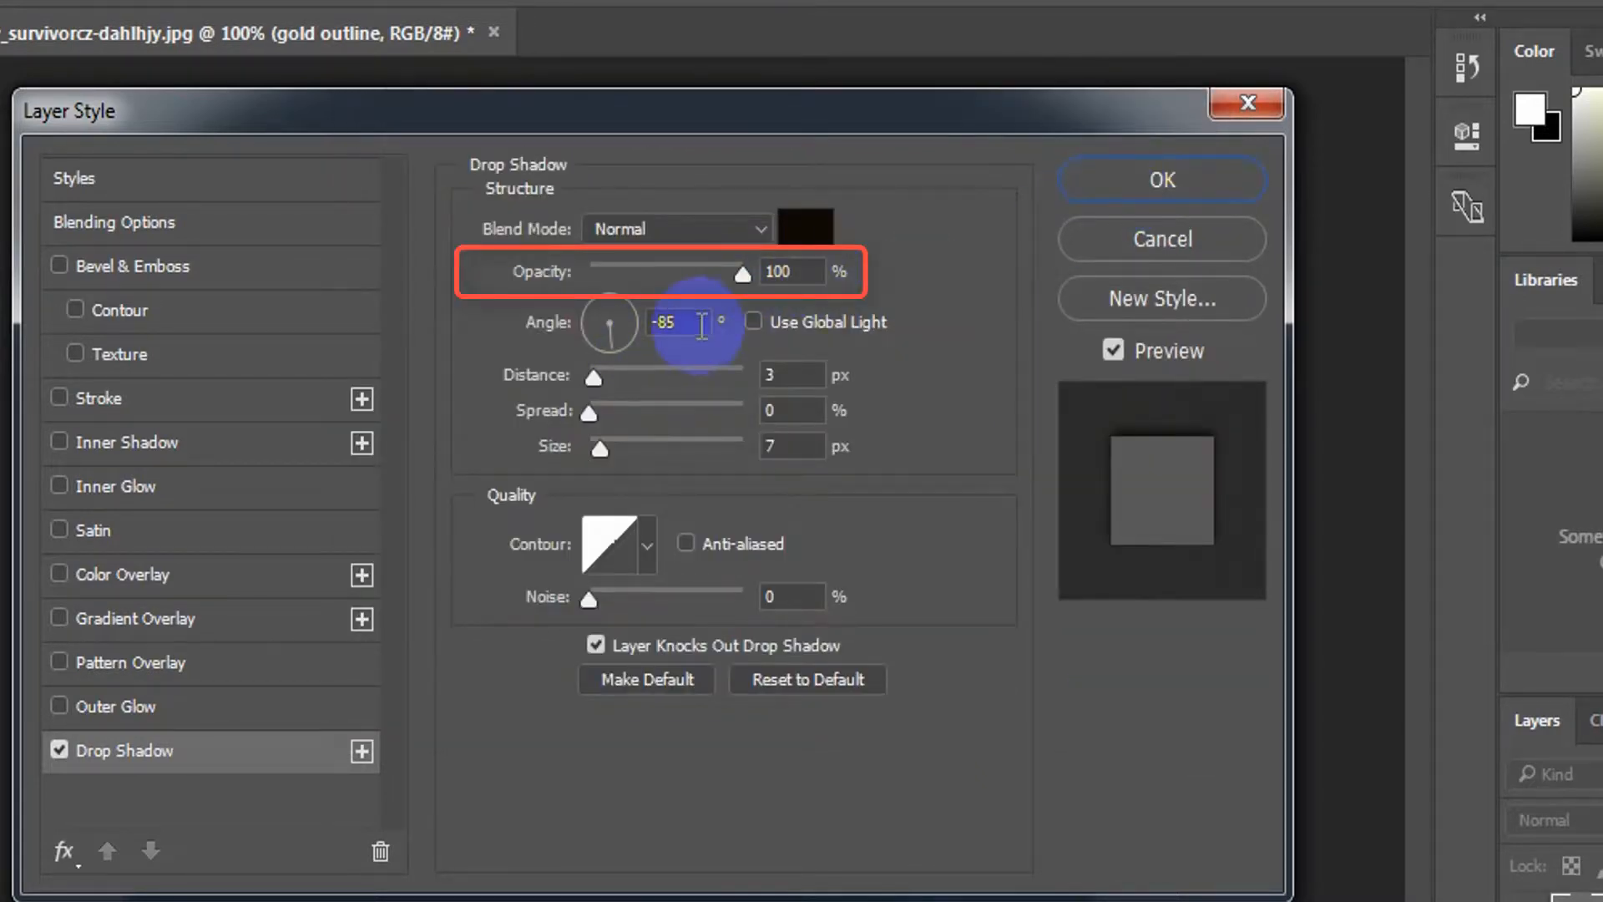
Step: Set the drop shadow's angle to 90°, distance to 4 px, spread to 100% and size to 3 px
drag(700, 322, 439, 346)
text(90)
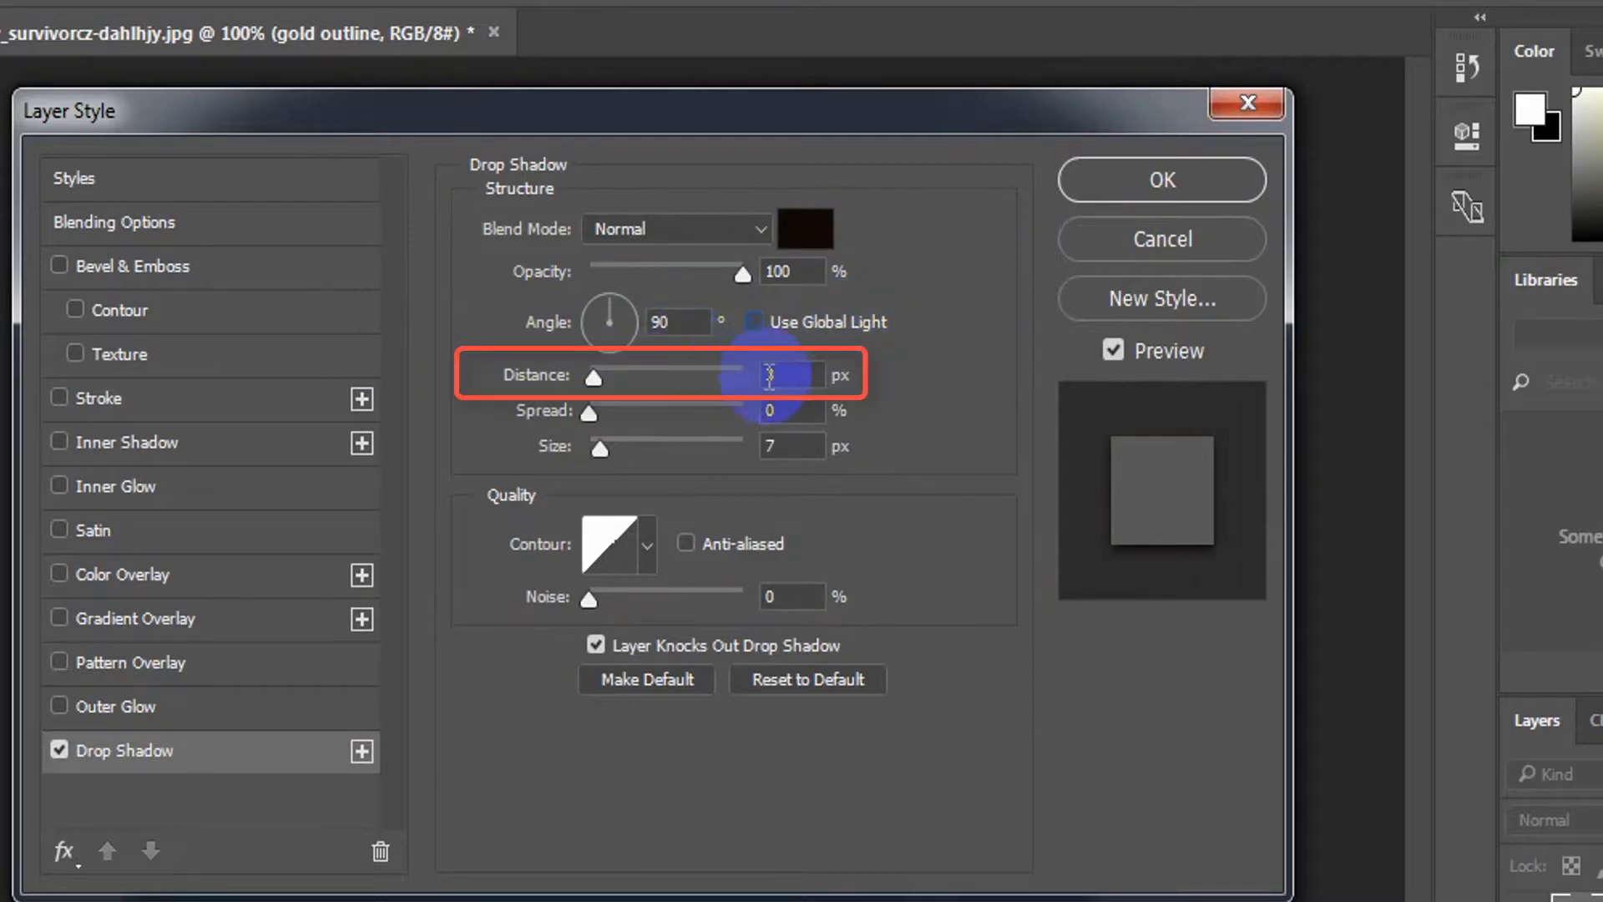
click(733, 375)
drag(733, 376, 654, 374)
text(4)
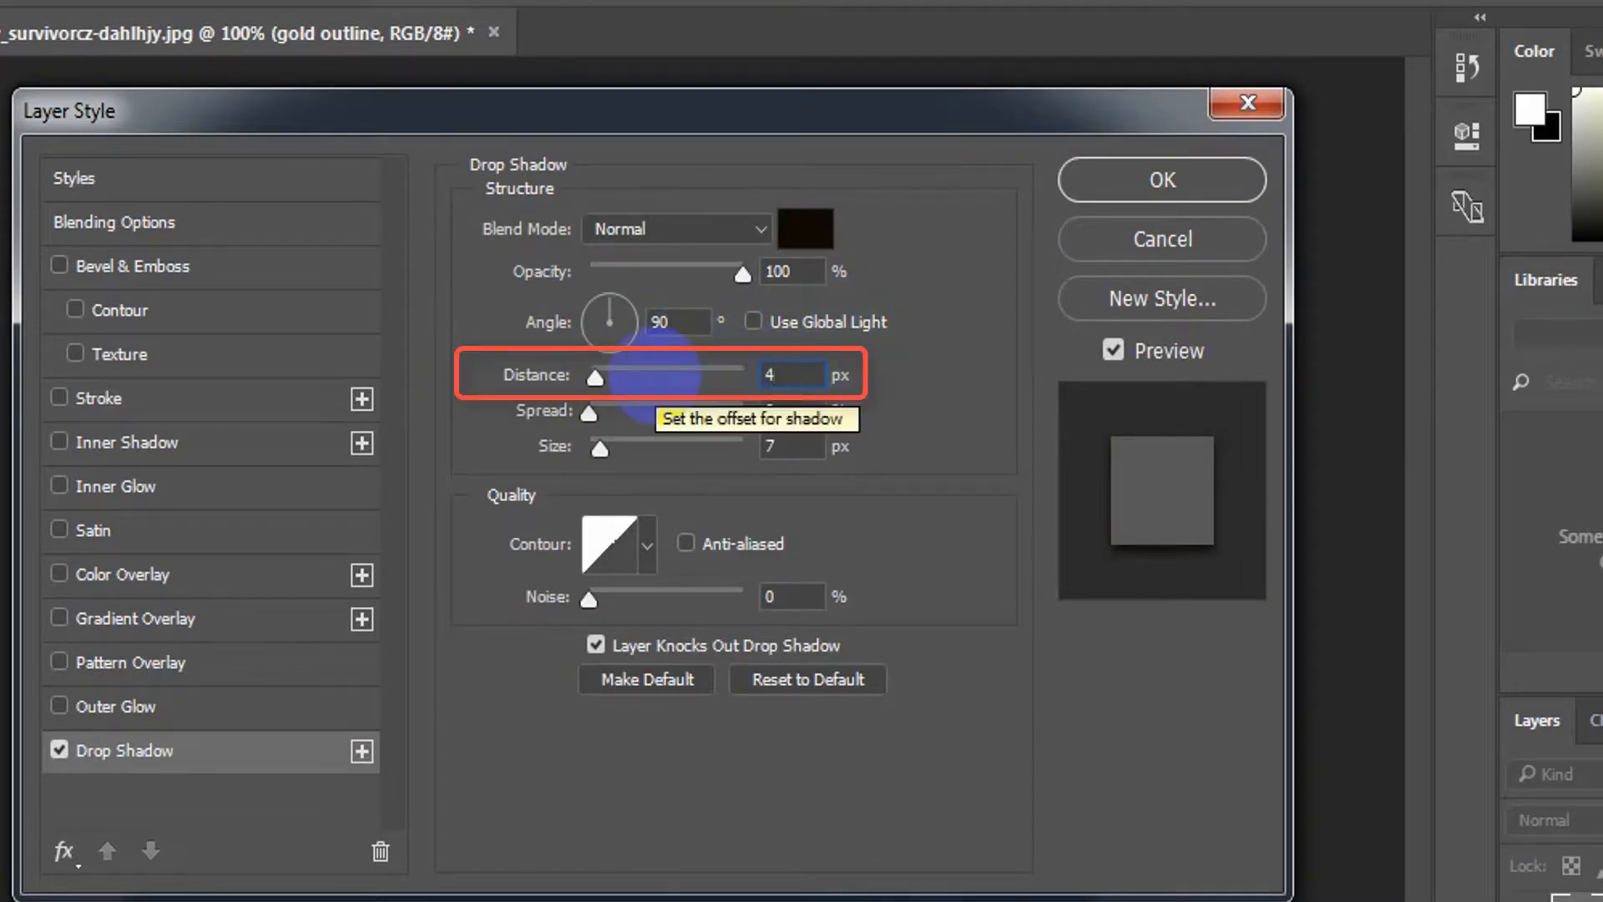
key(Tab)
text(100)
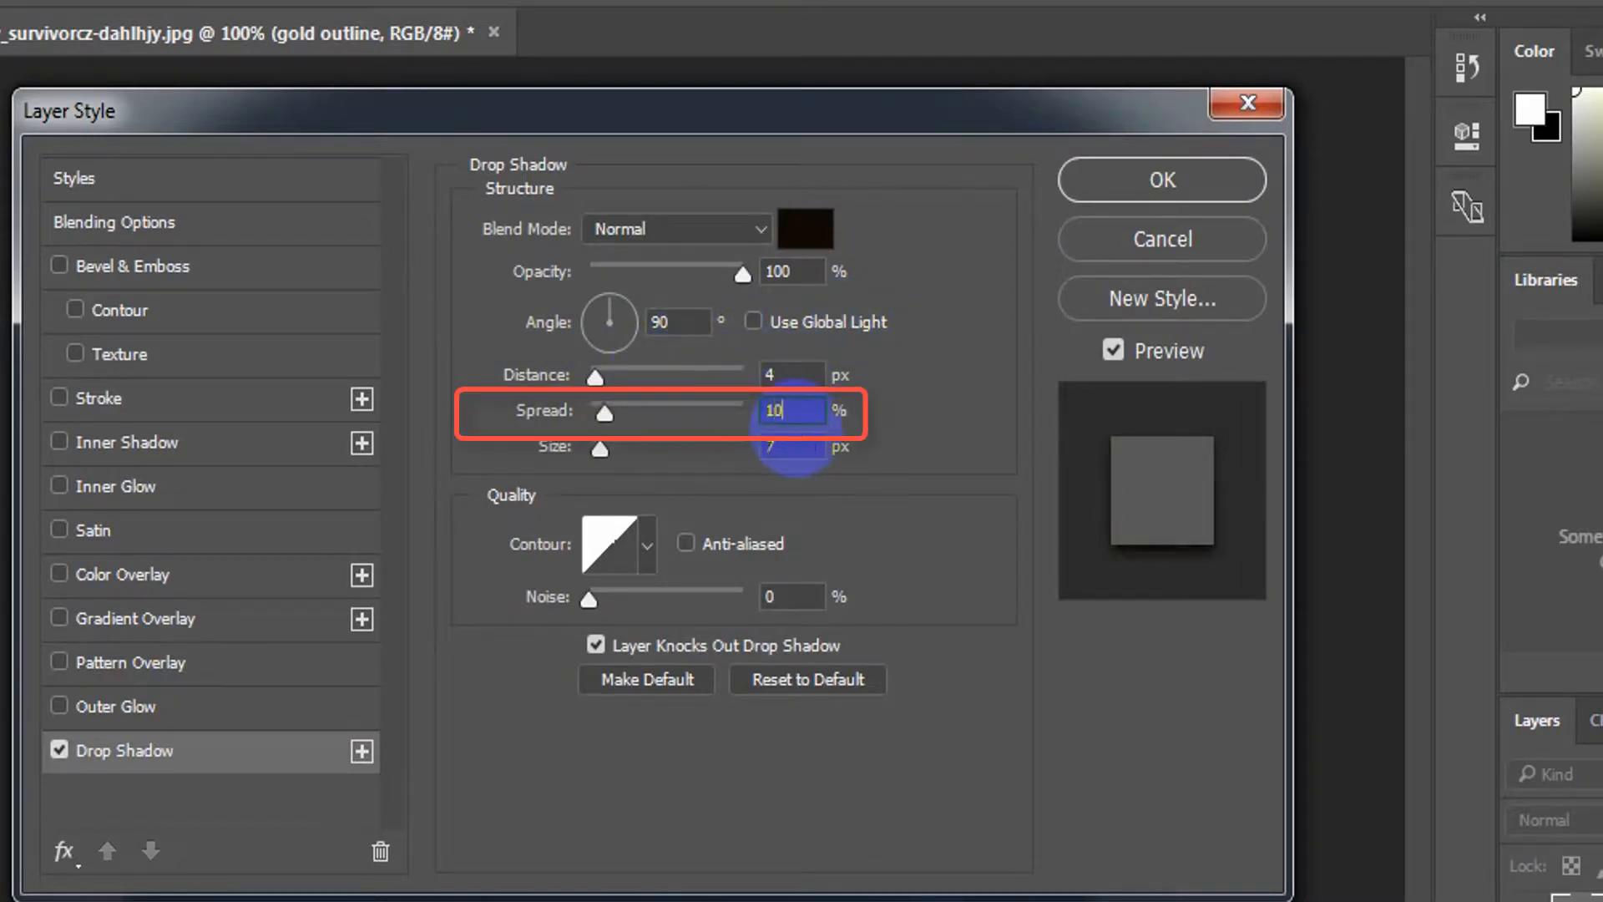
click(793, 451)
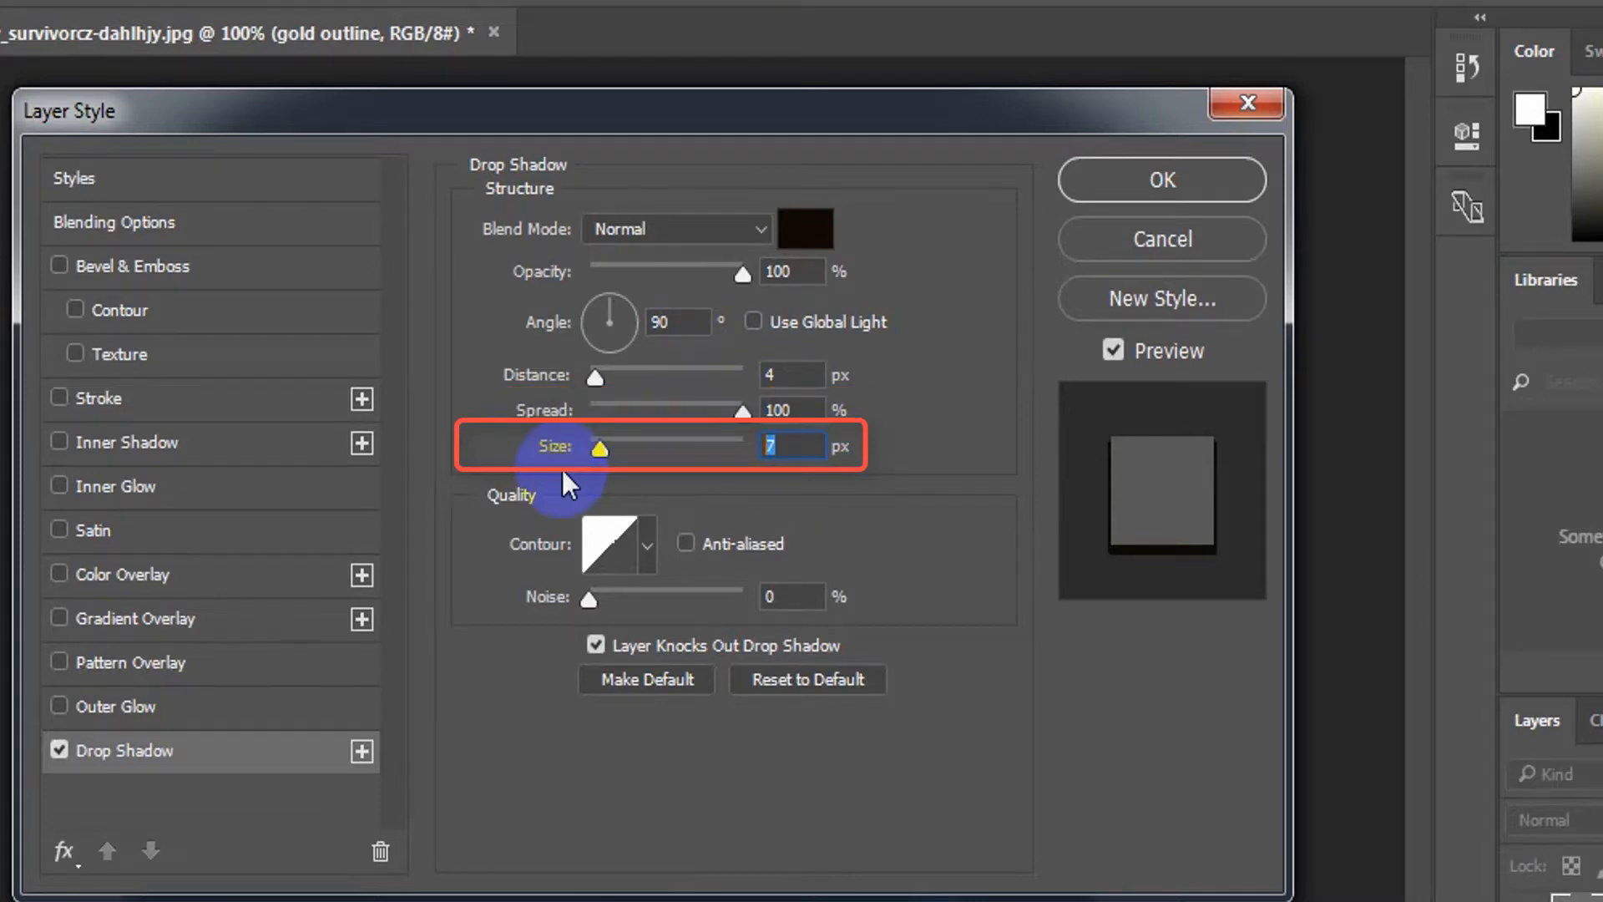
text(4)
key(Down)
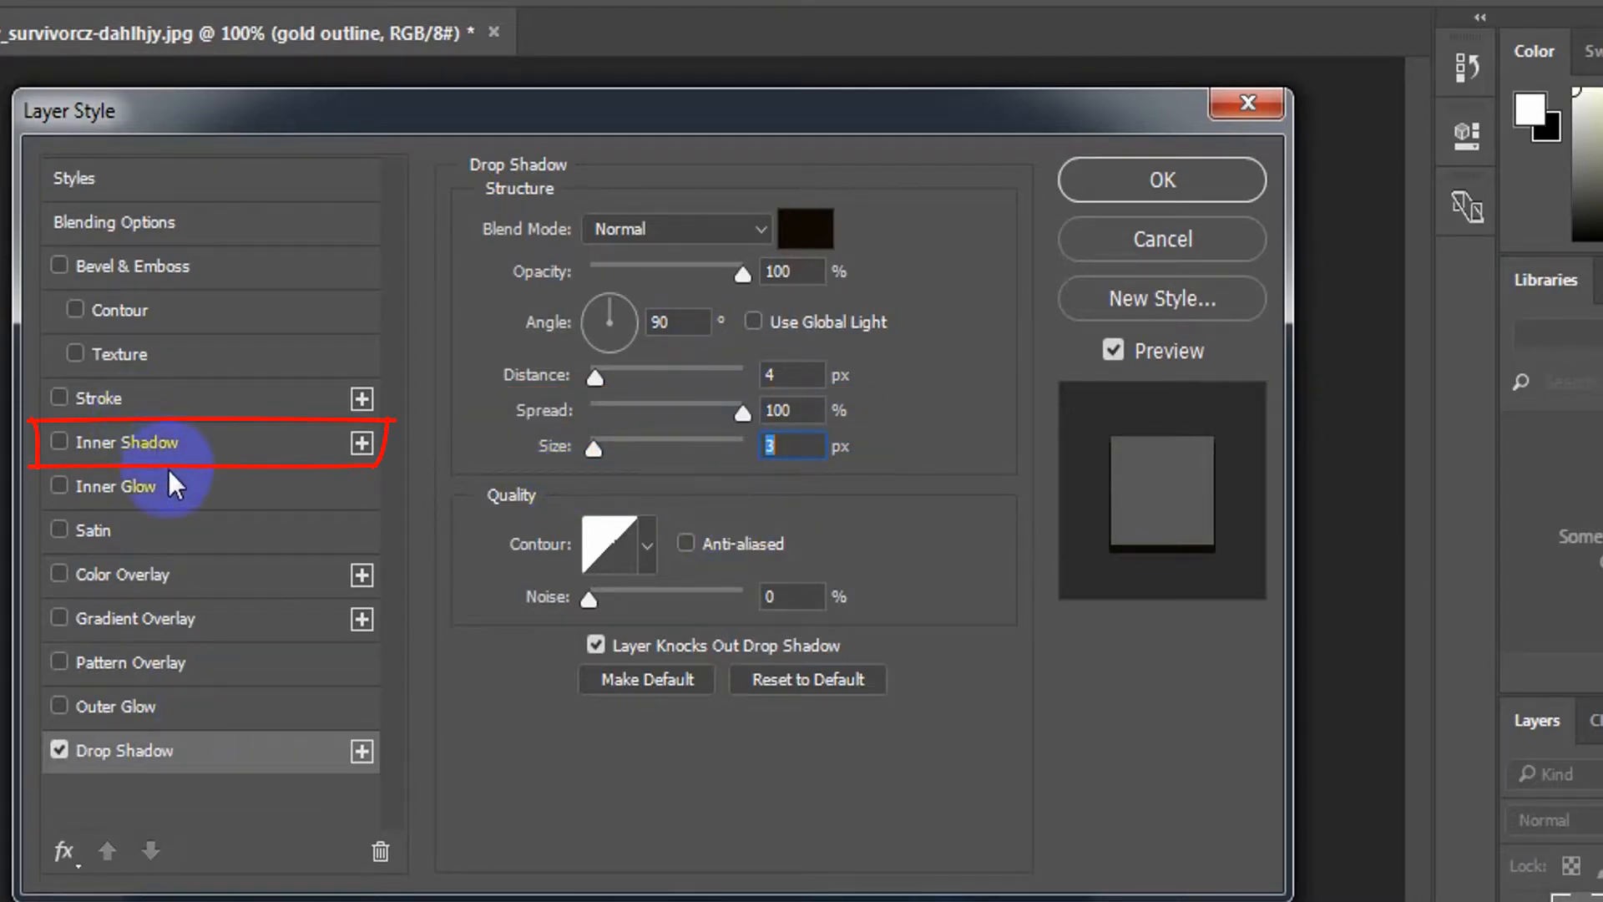
Step: Add an Inner Shadow to the gold outline layer with the colour #ffffbb
click(179, 442)
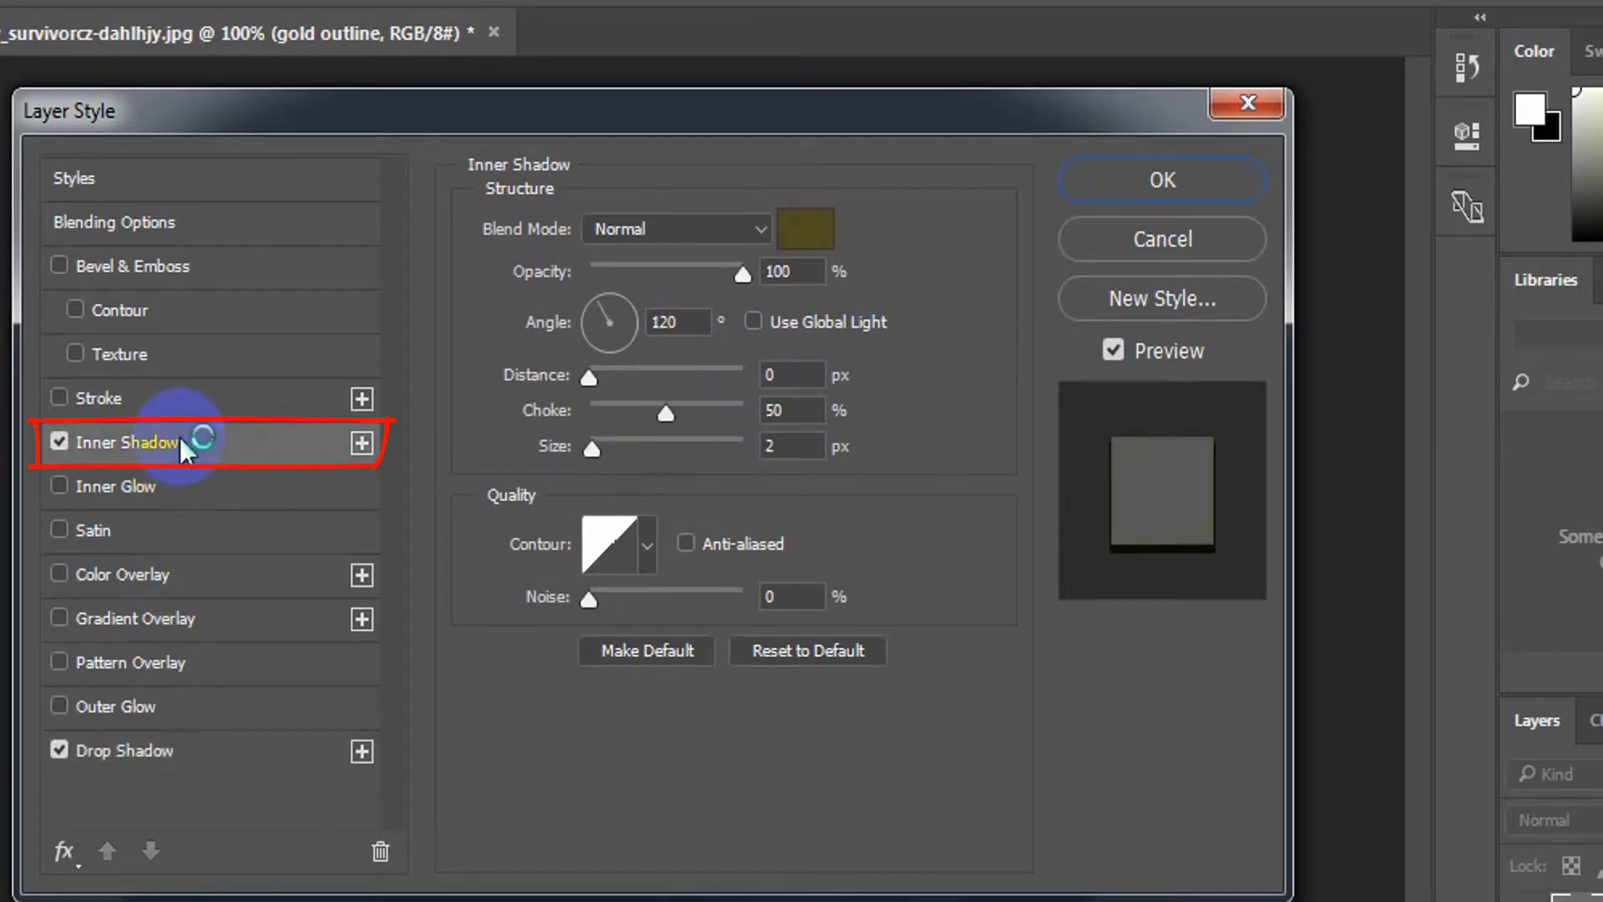
click(797, 219)
text(fff)
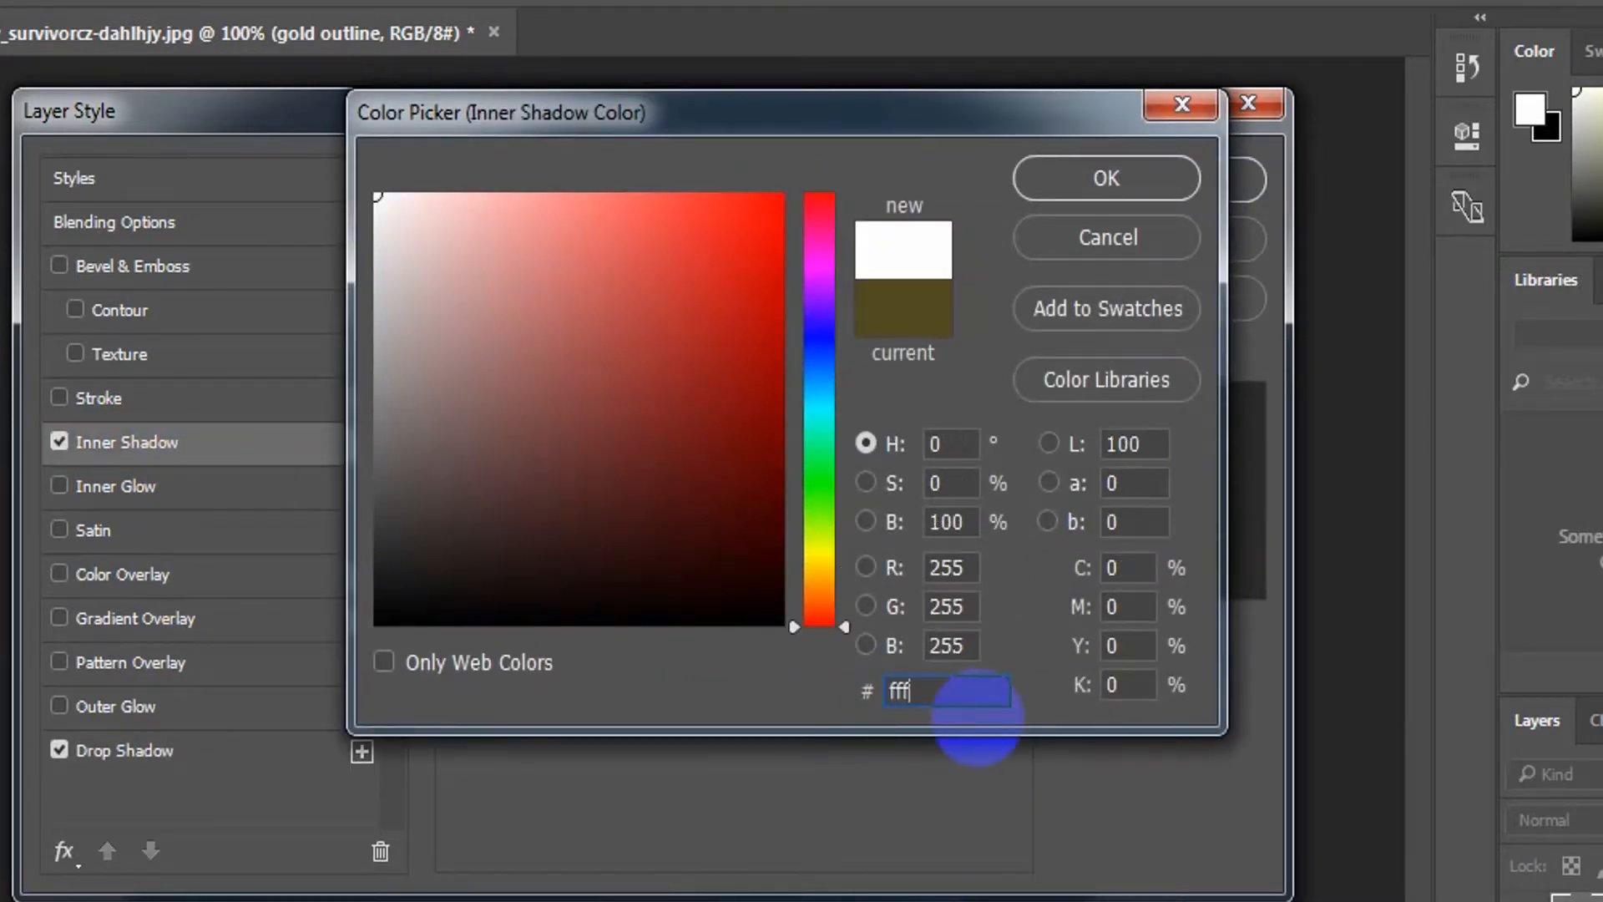
text(fbb)
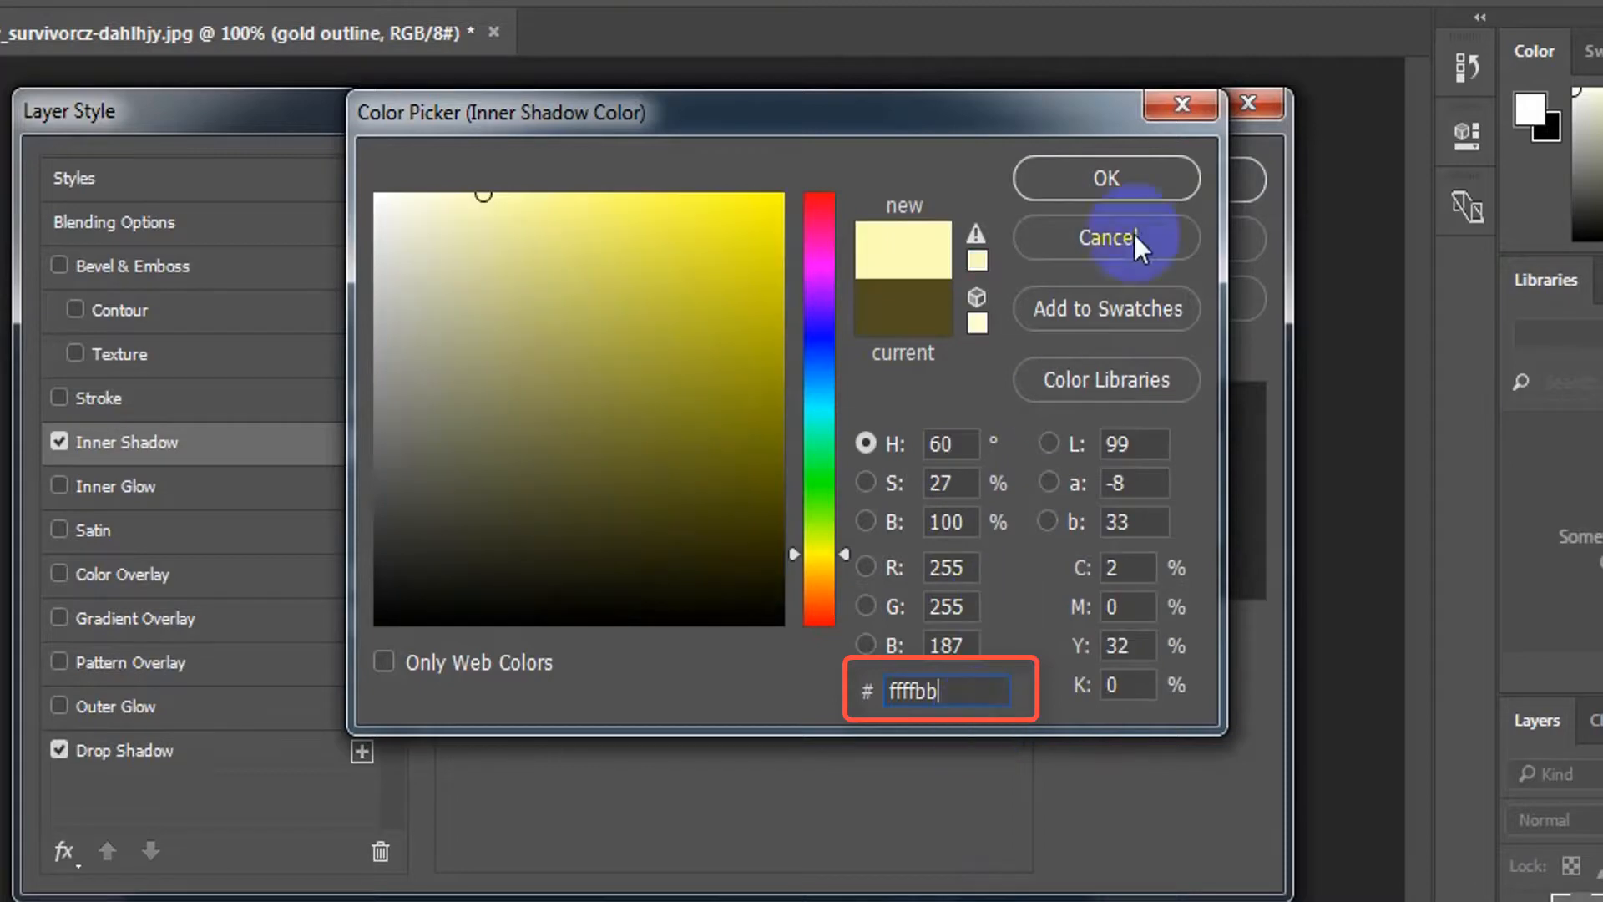
click(1185, 178)
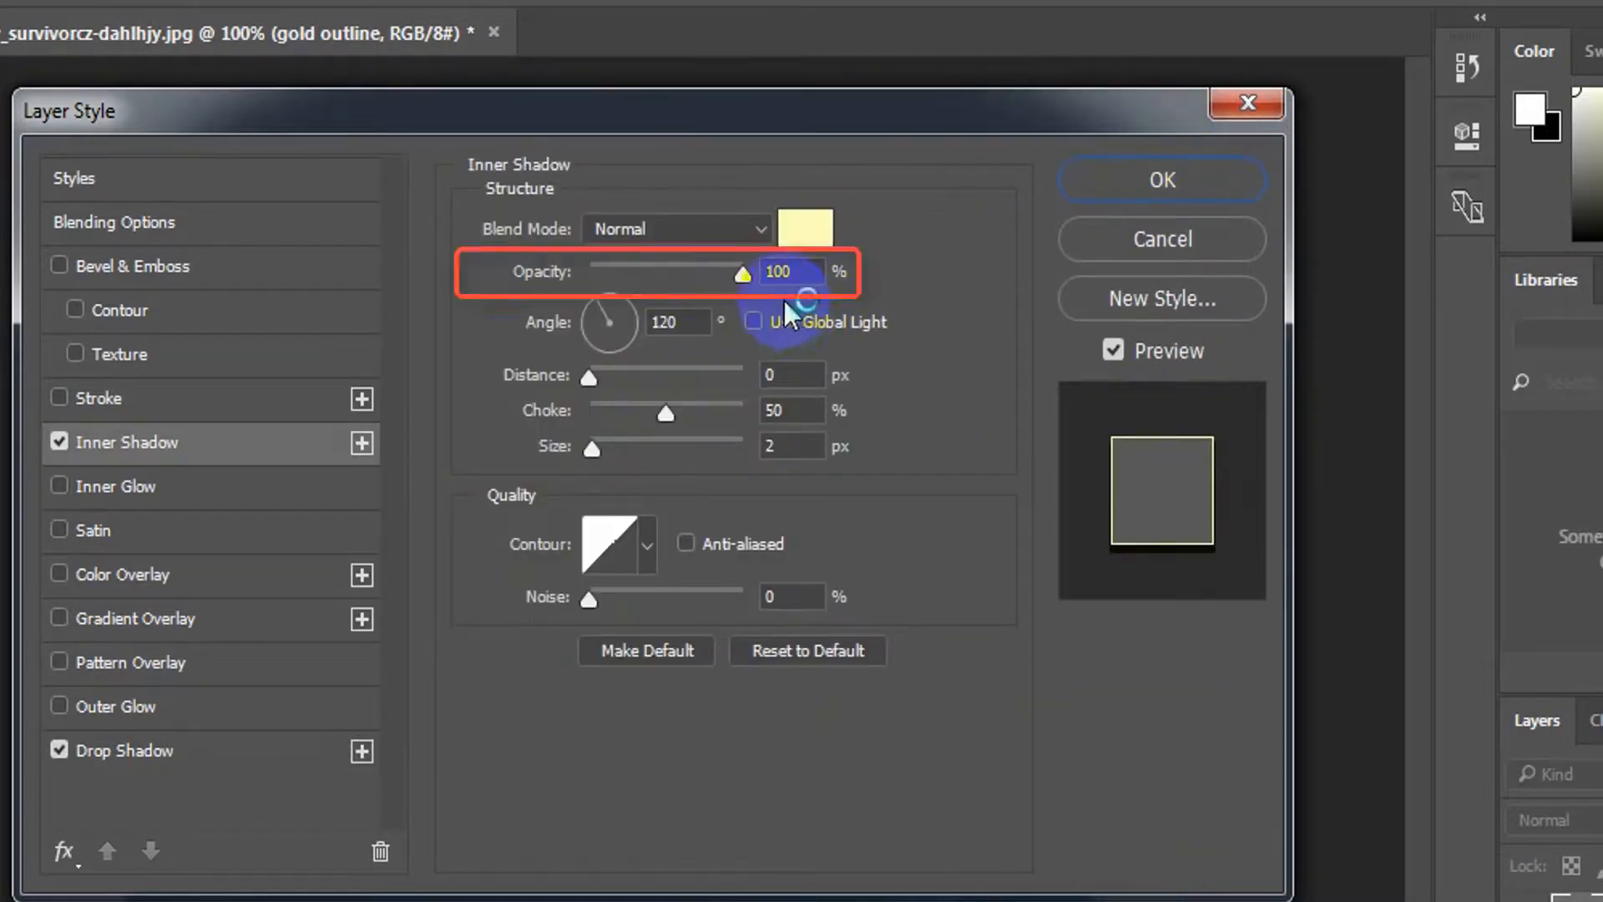
Step: Set the inner shadow's opacity to 39%, angle to 70°, distance to 3 px, choke to 0% and size to 0 px
drag(803, 271, 645, 284)
click(643, 288)
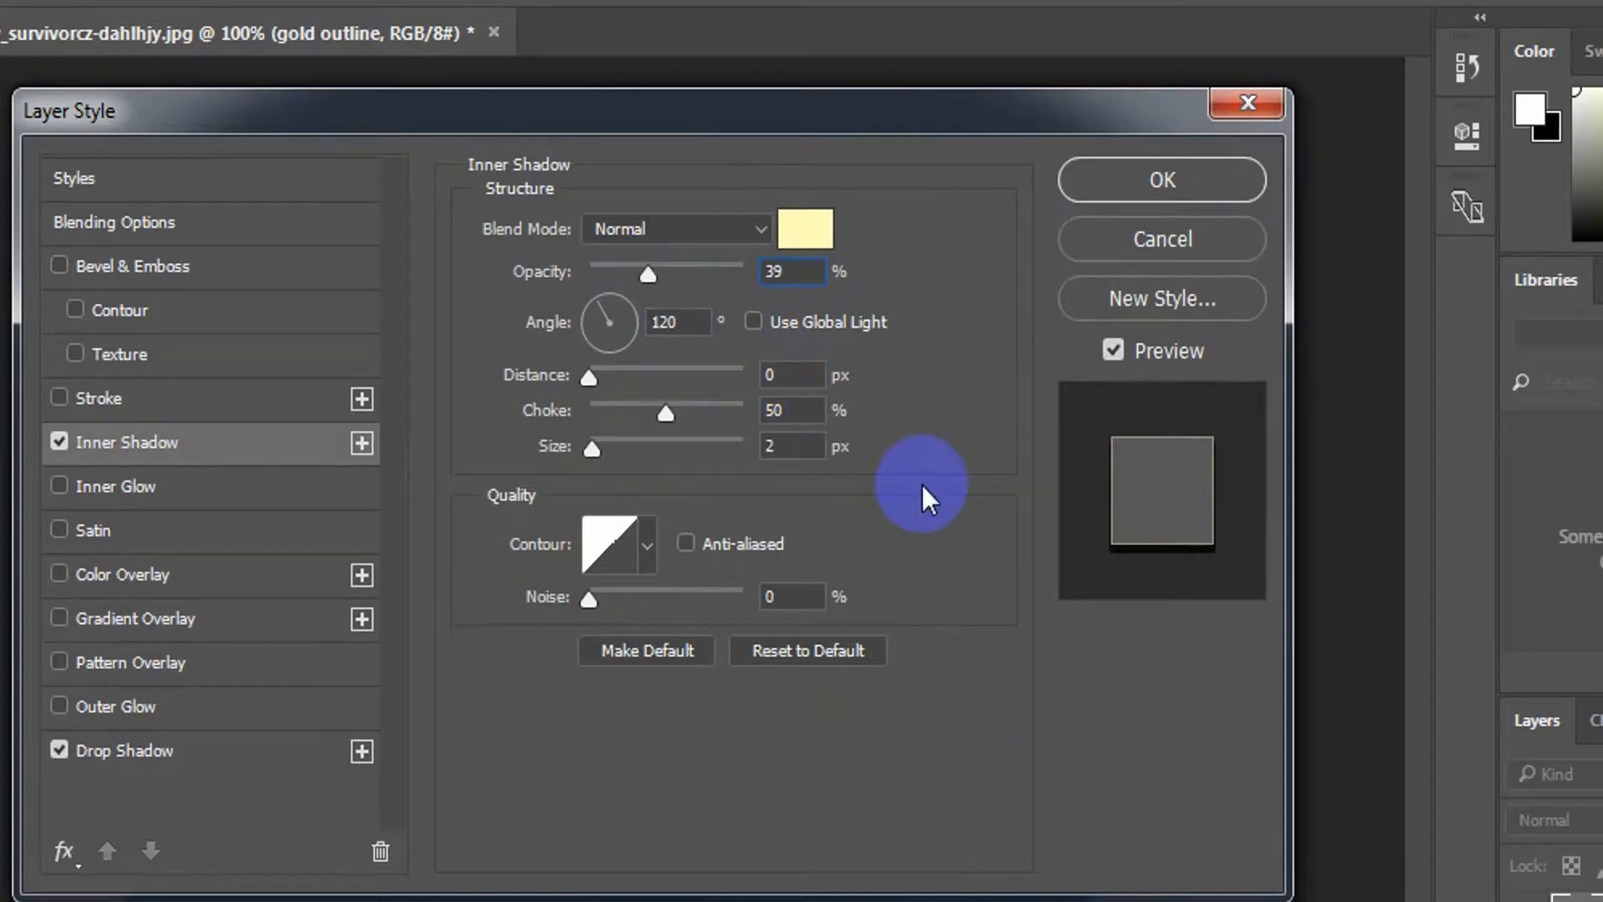
click(601, 324)
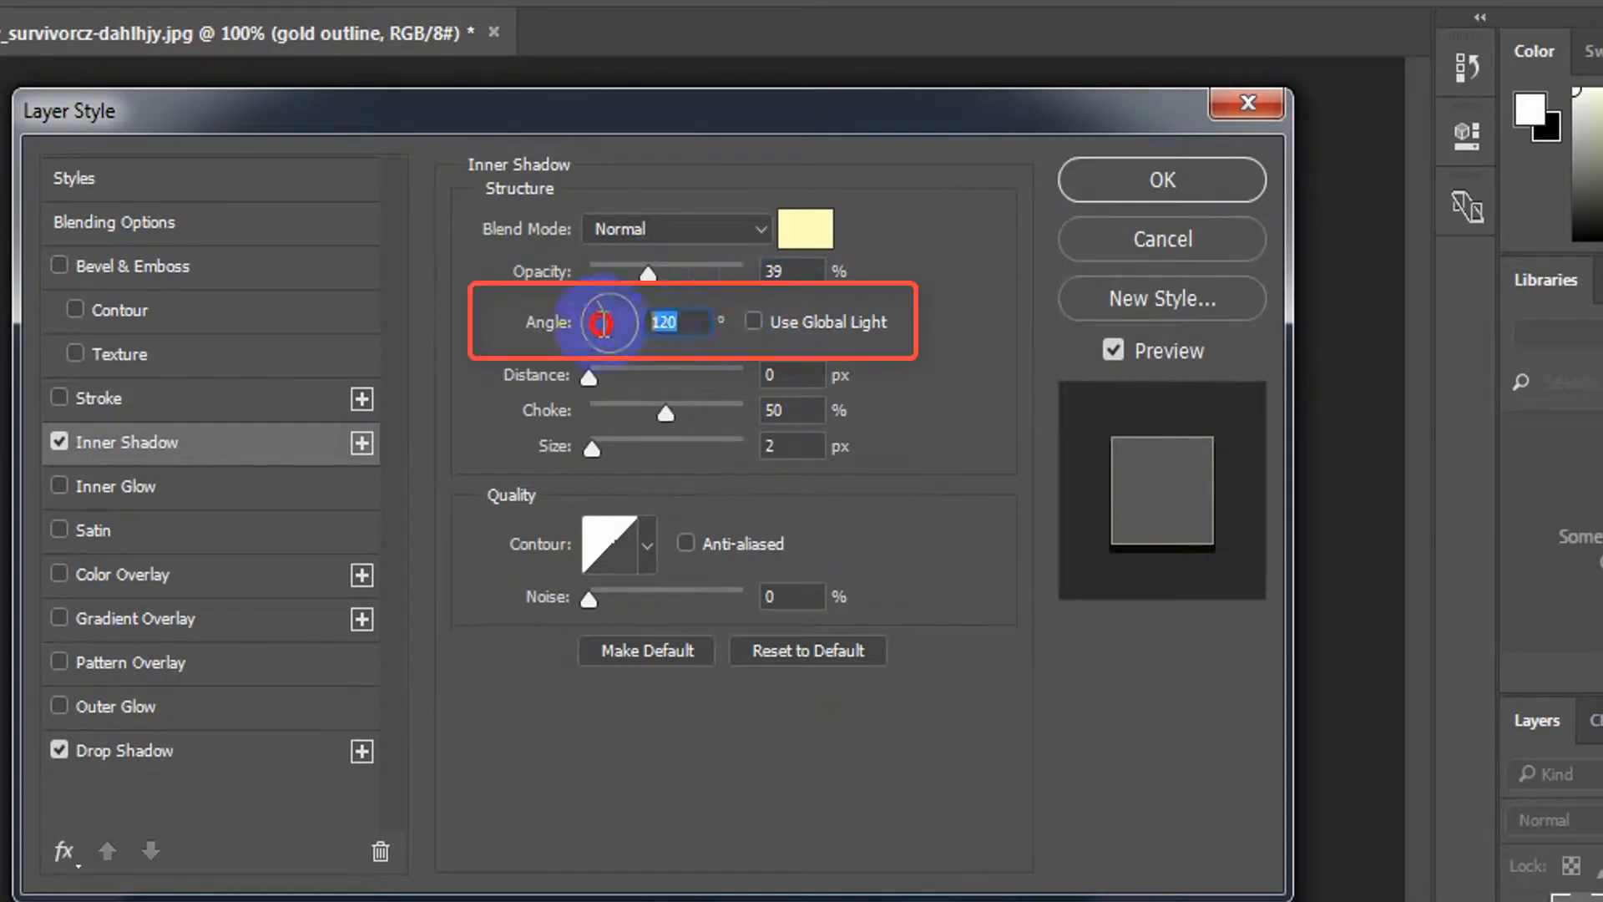
text(70)
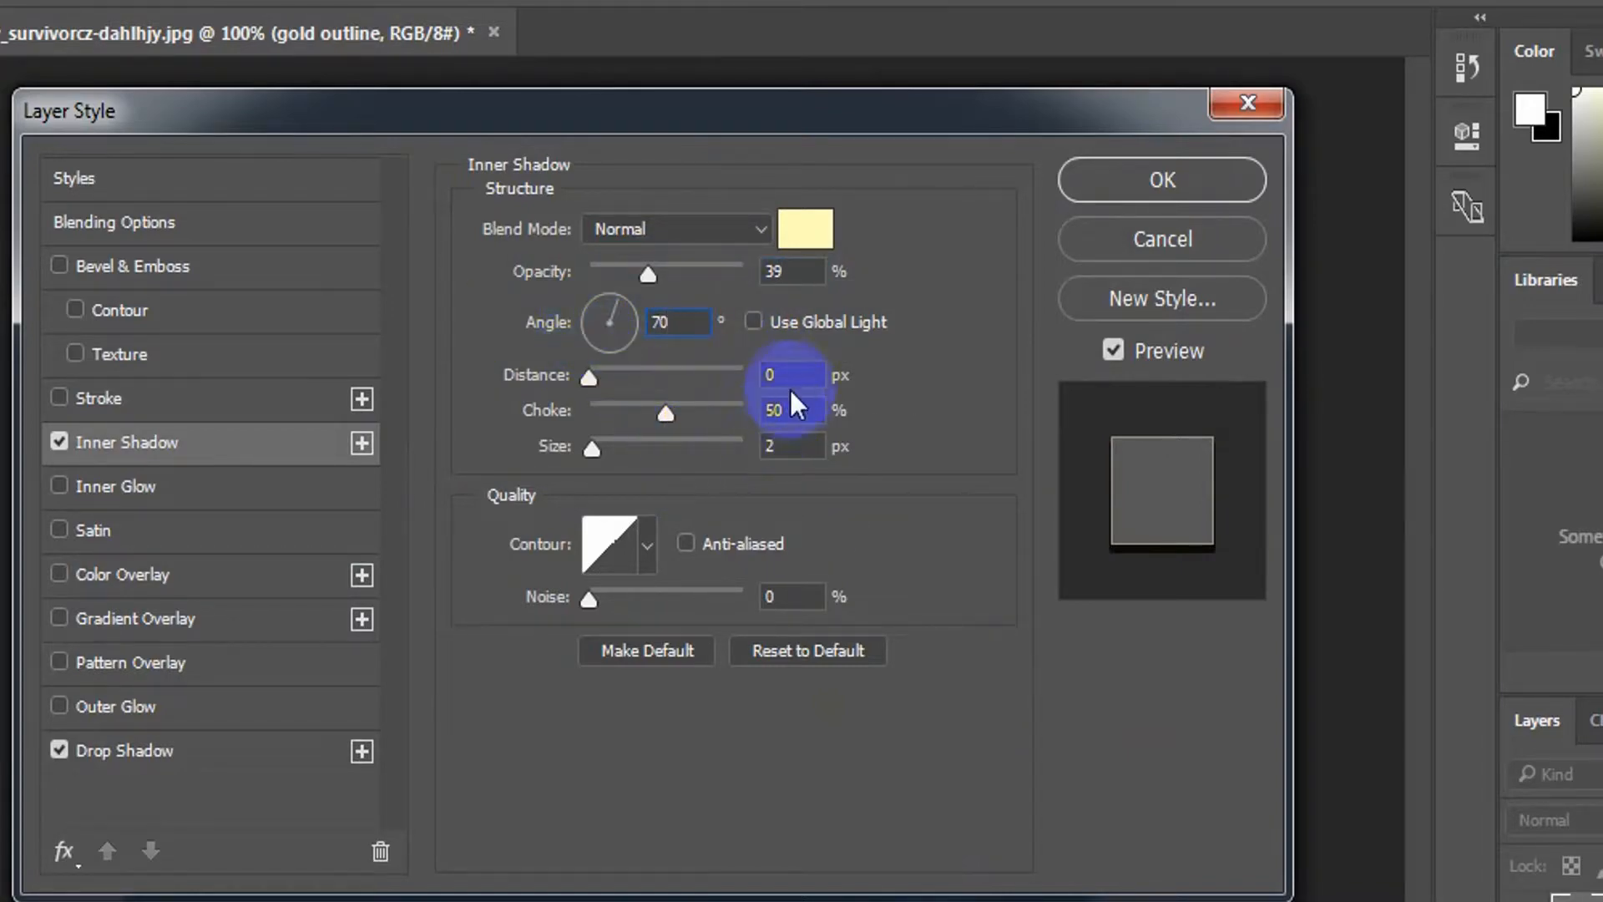
click(687, 382)
text(3)
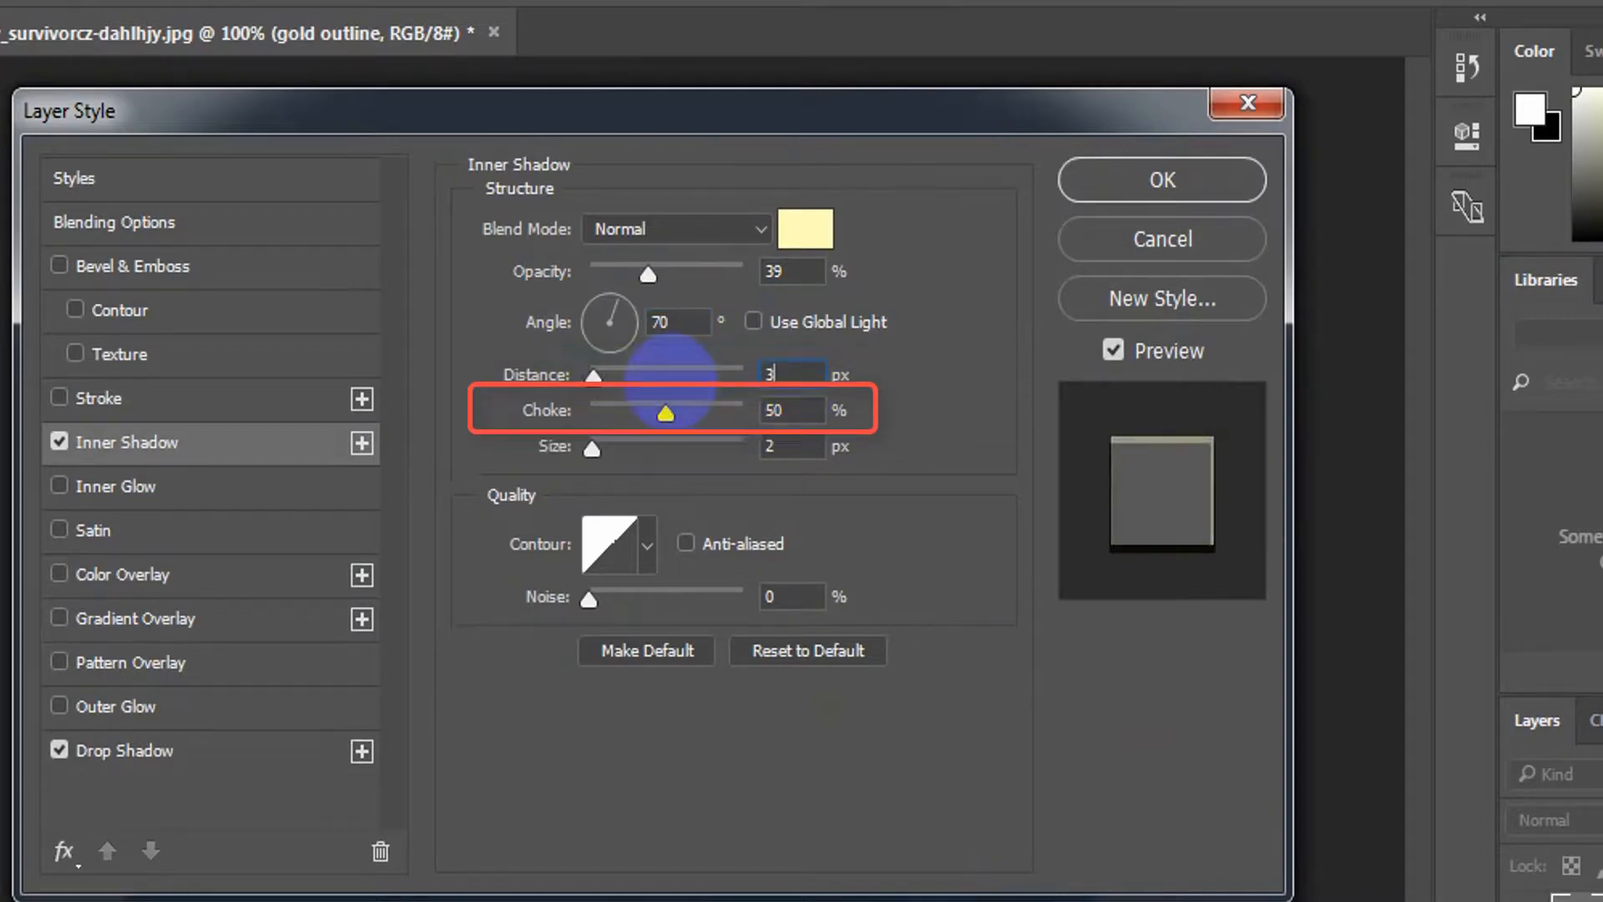
key(Tab)
text(0)
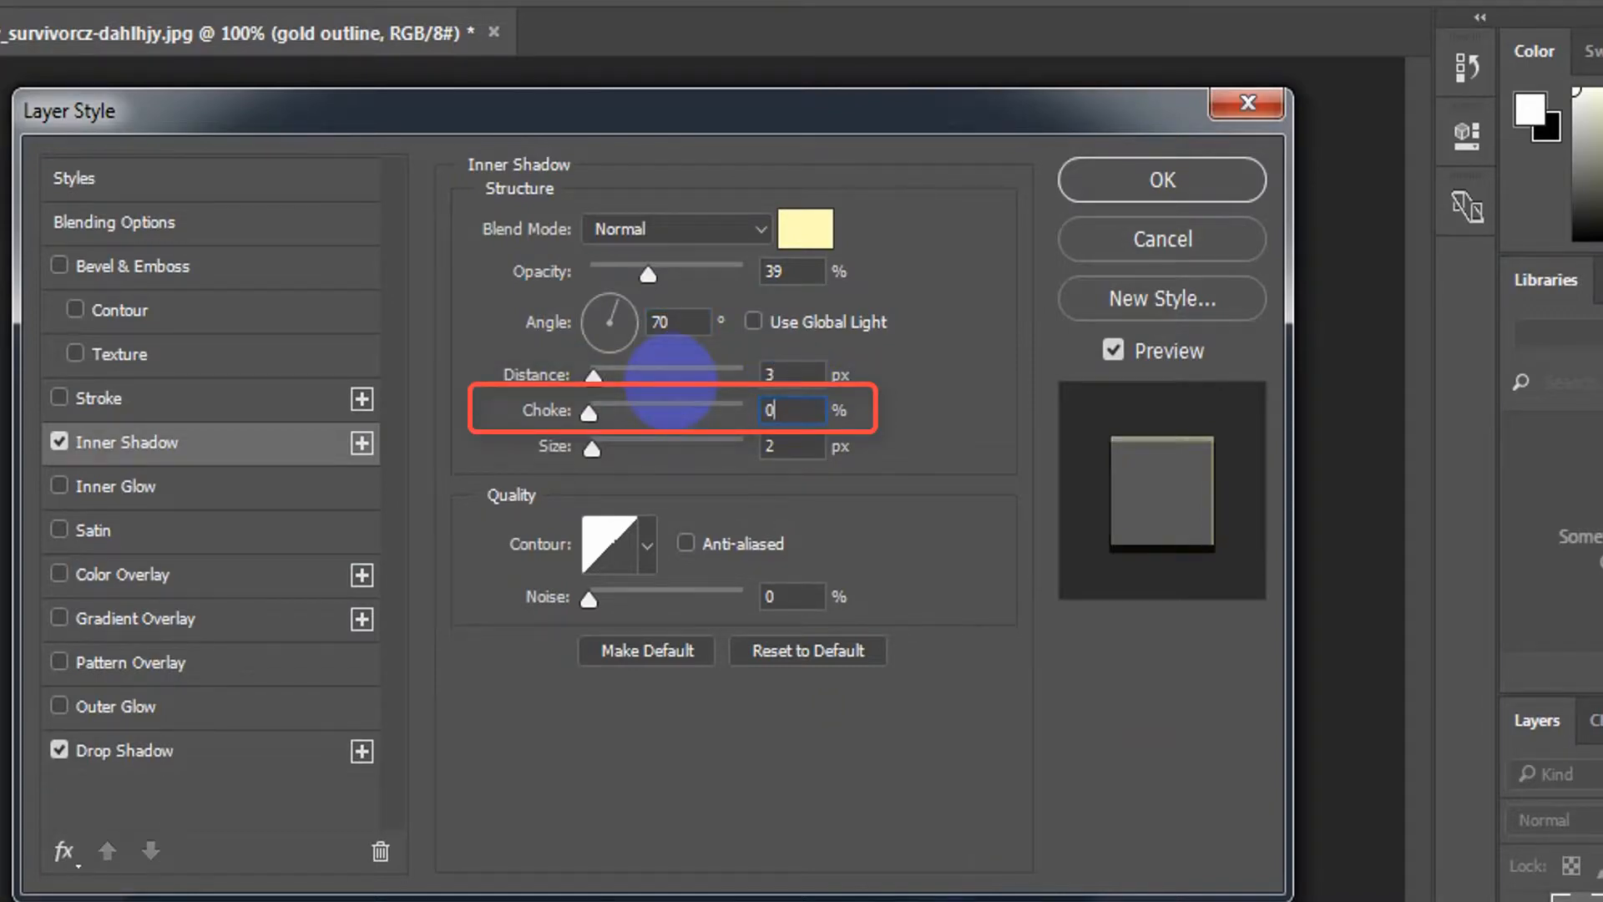
click(848, 451)
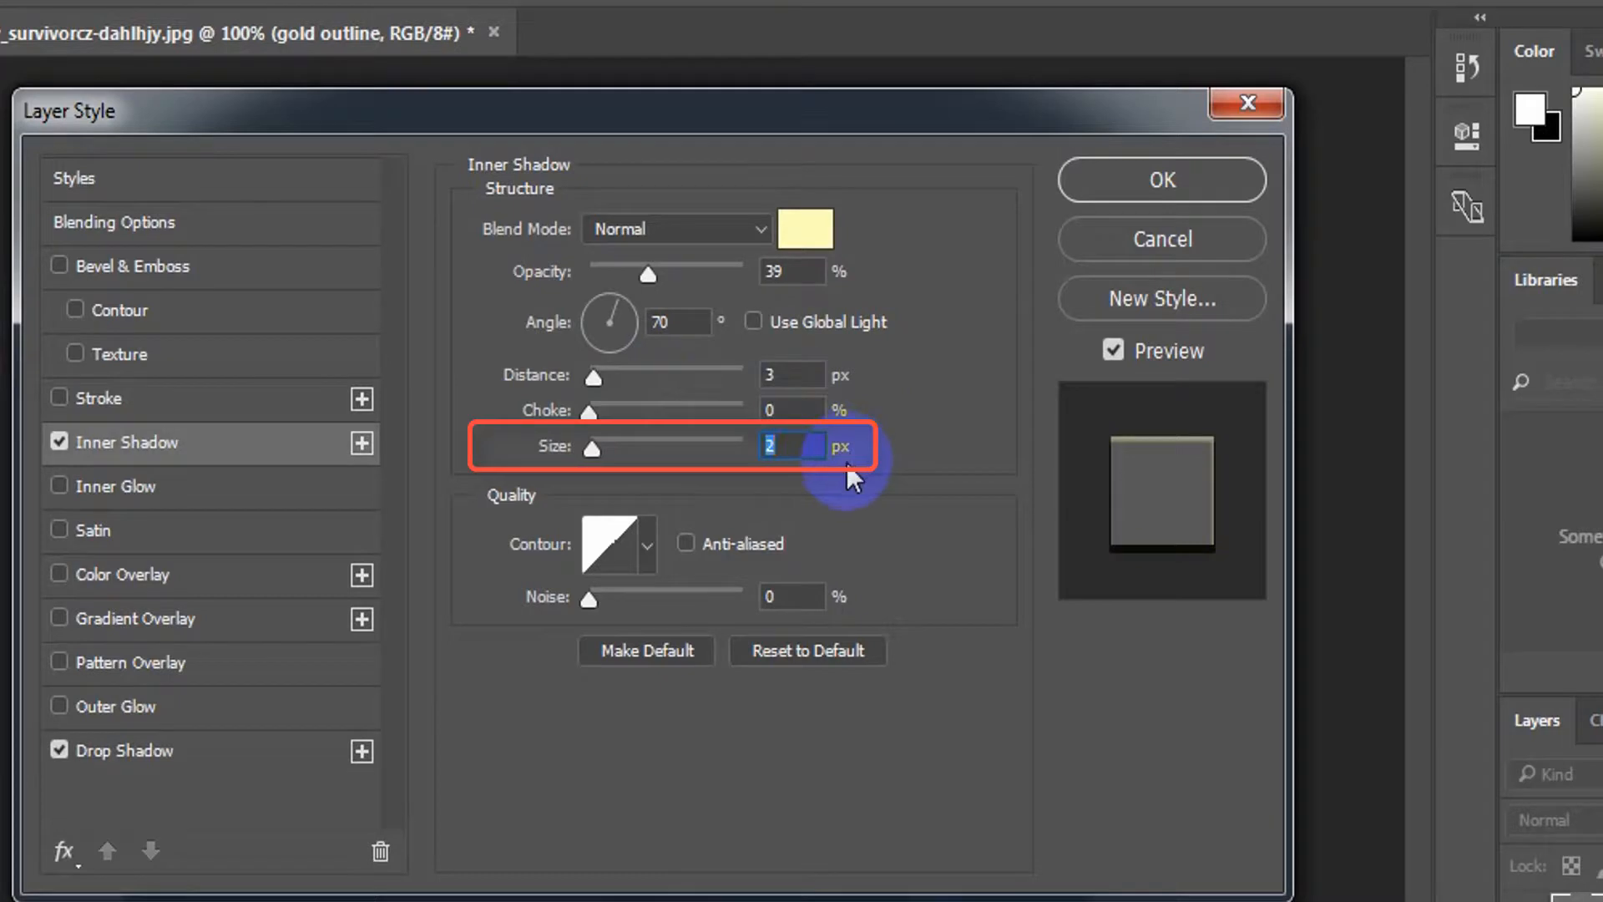
text(0)
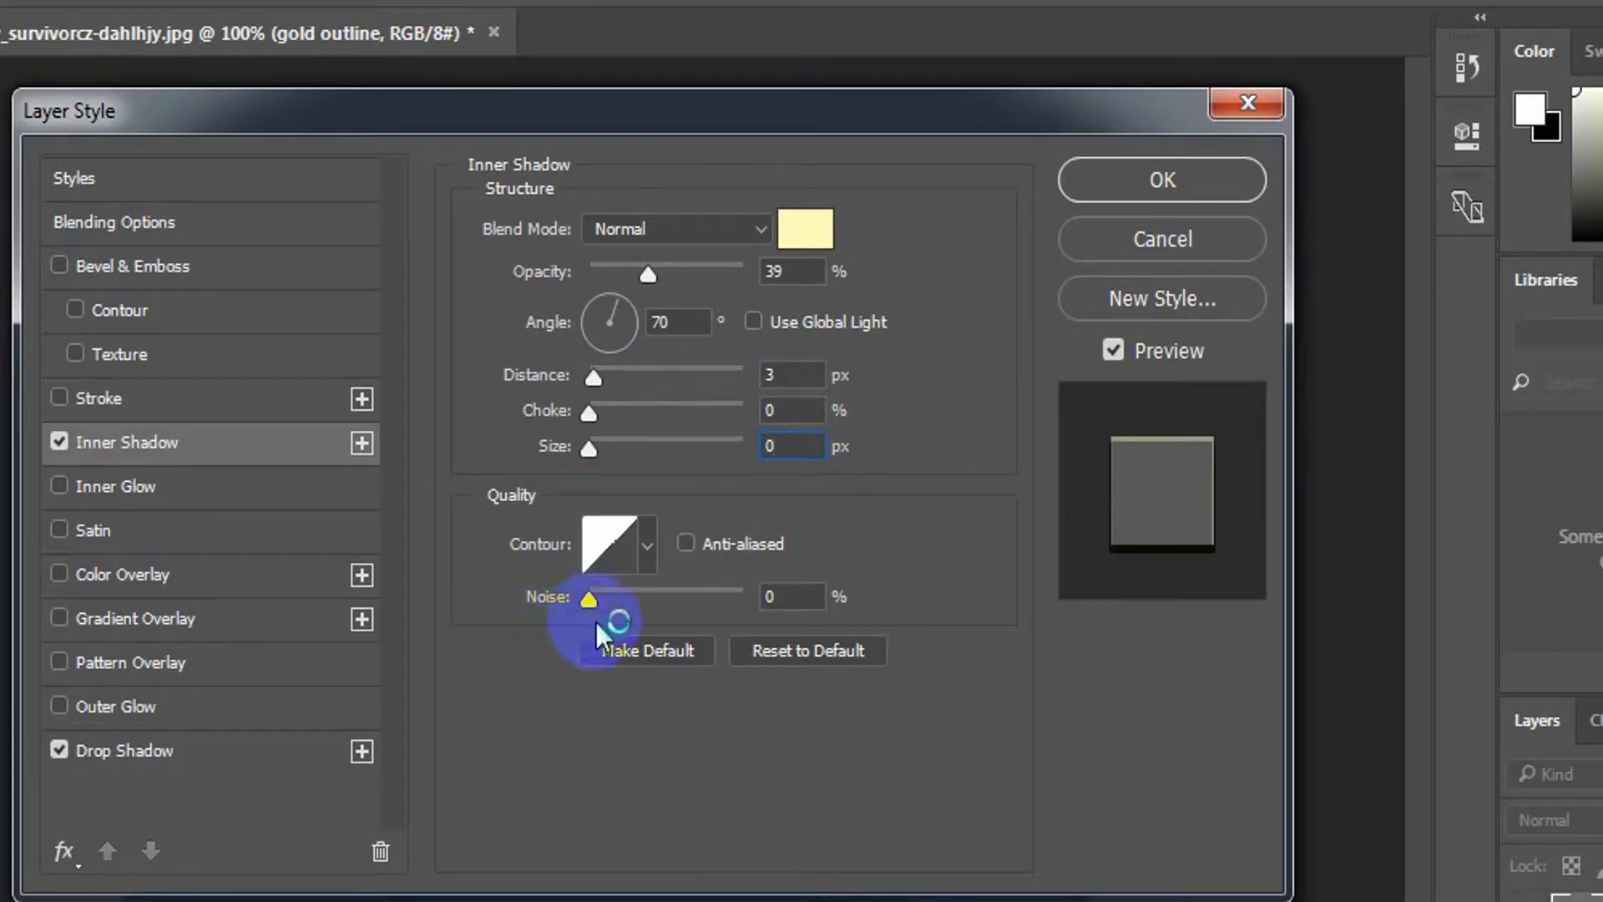
Step: Add an Inner Glow with Color Dodge blending and 67% opacity
click(146, 481)
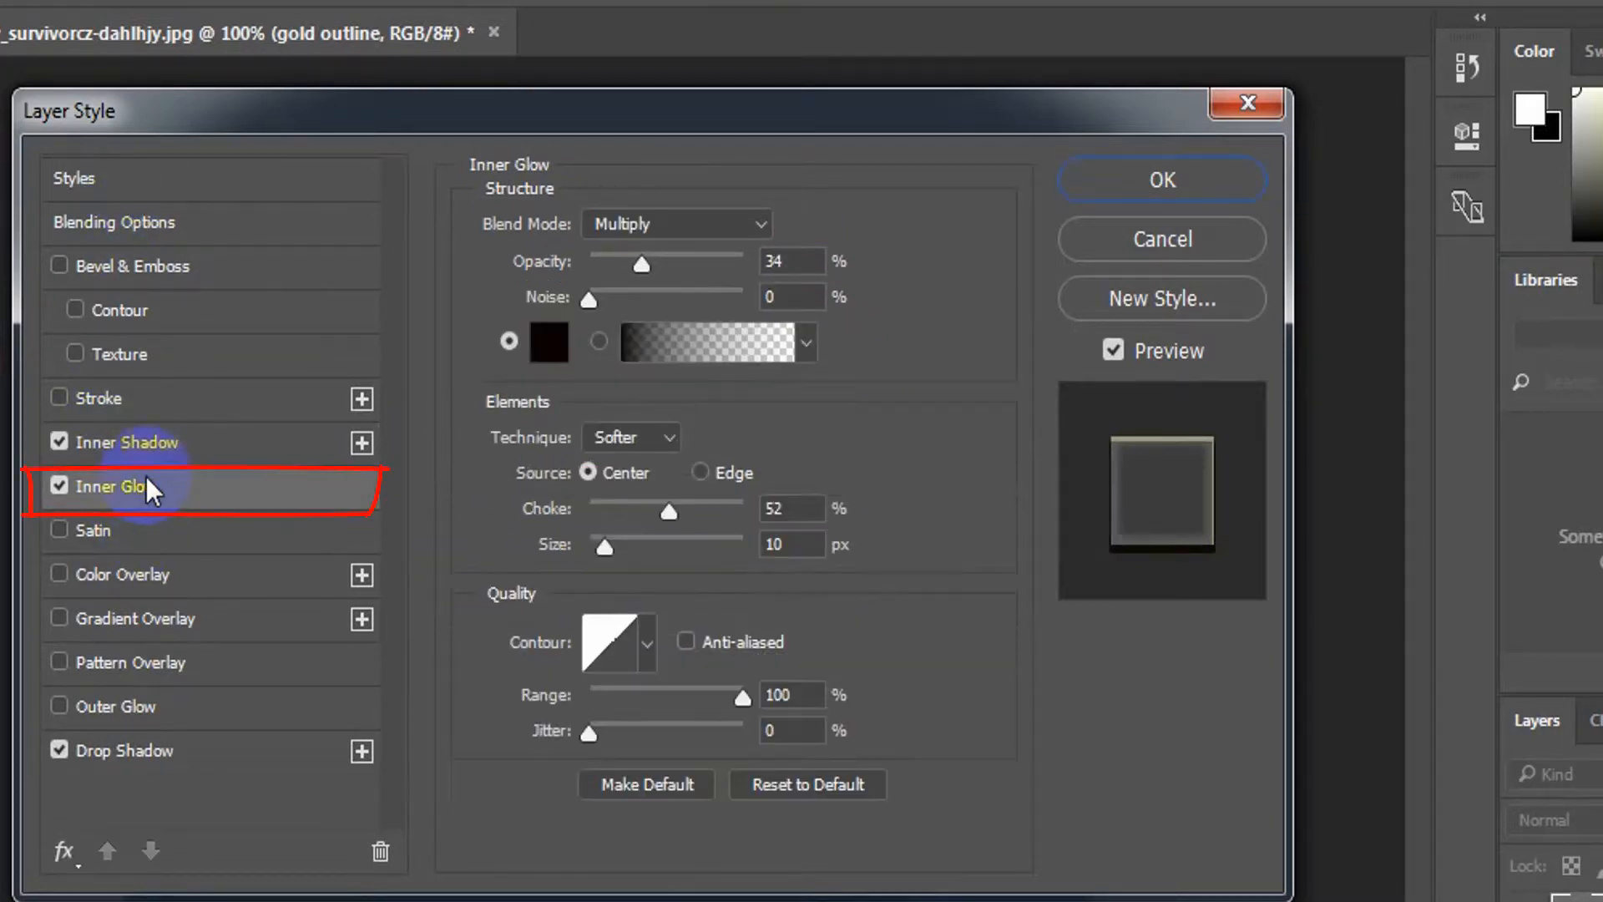
click(726, 225)
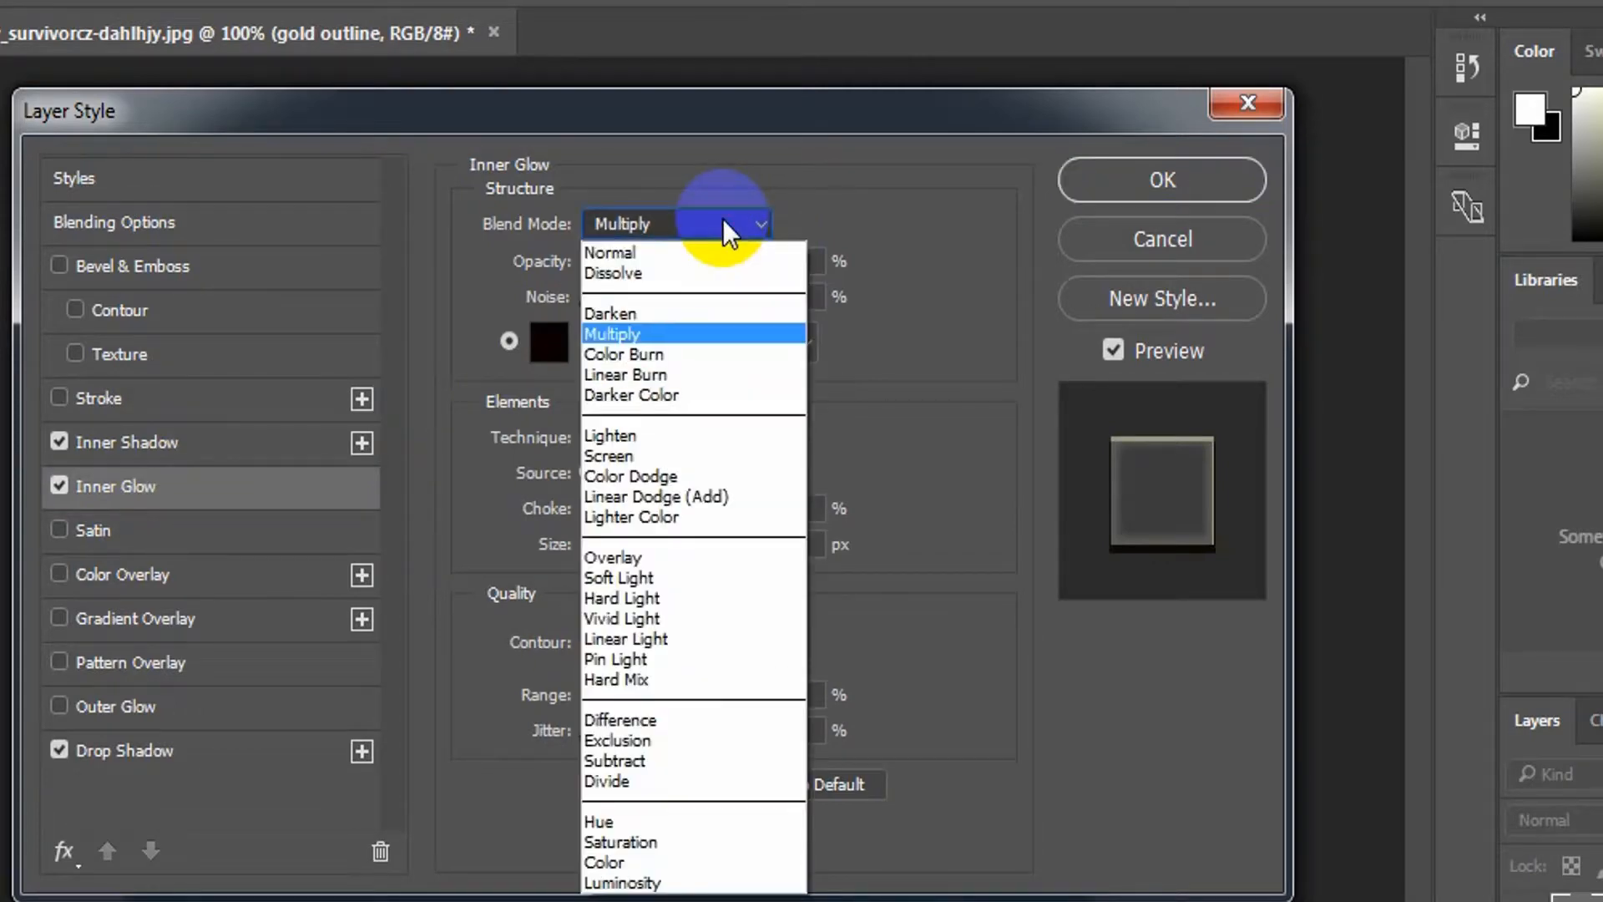
click(673, 476)
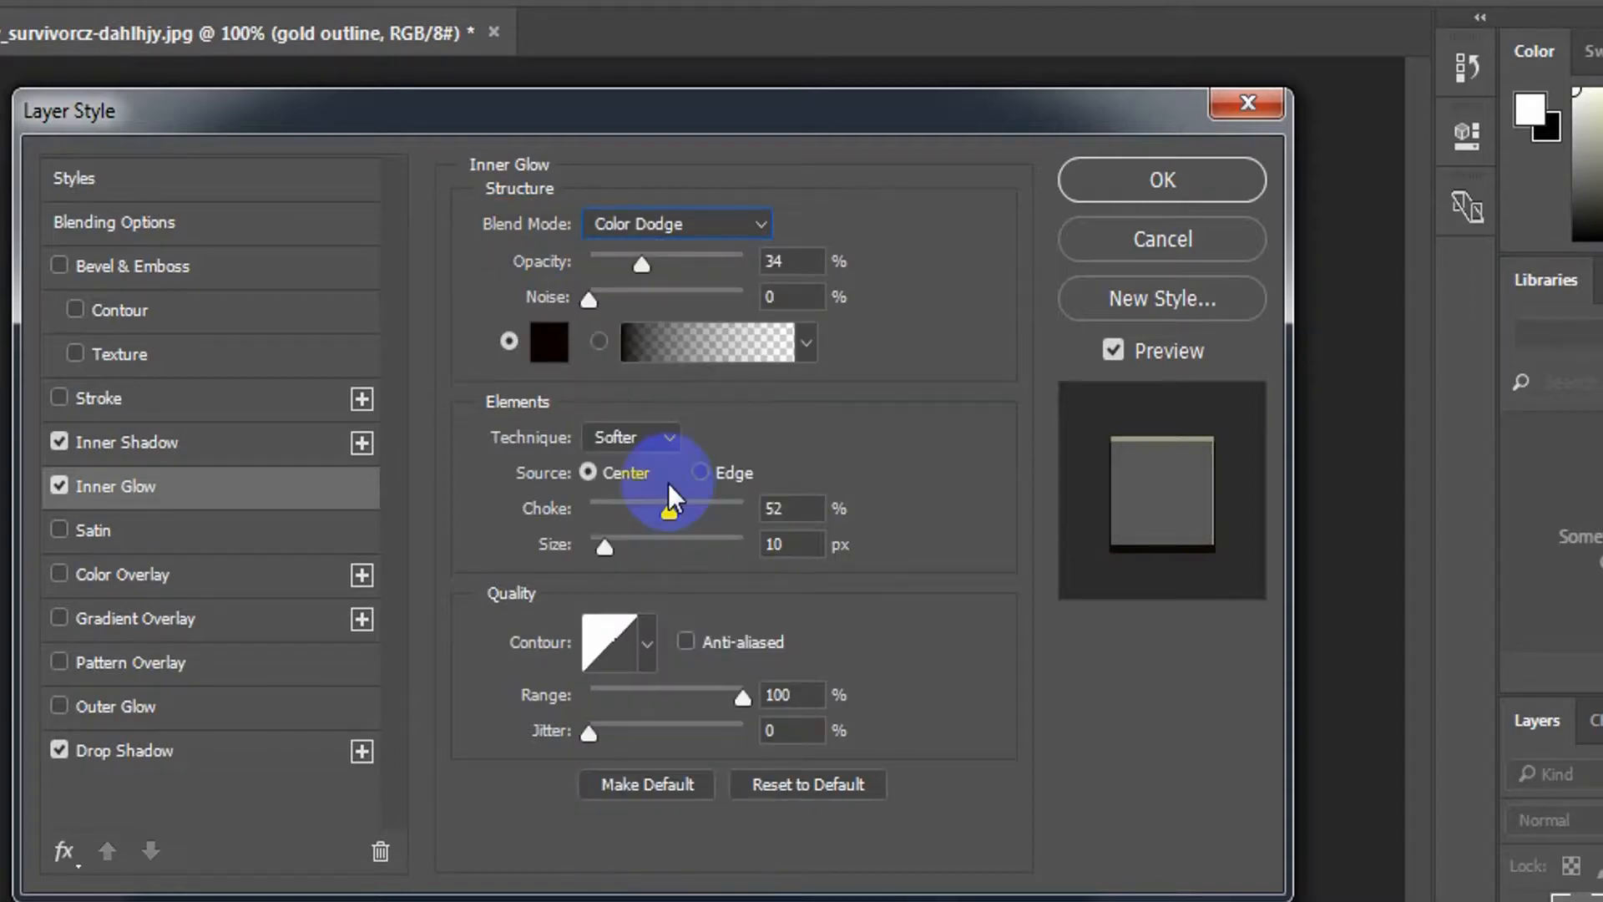
click(789, 260)
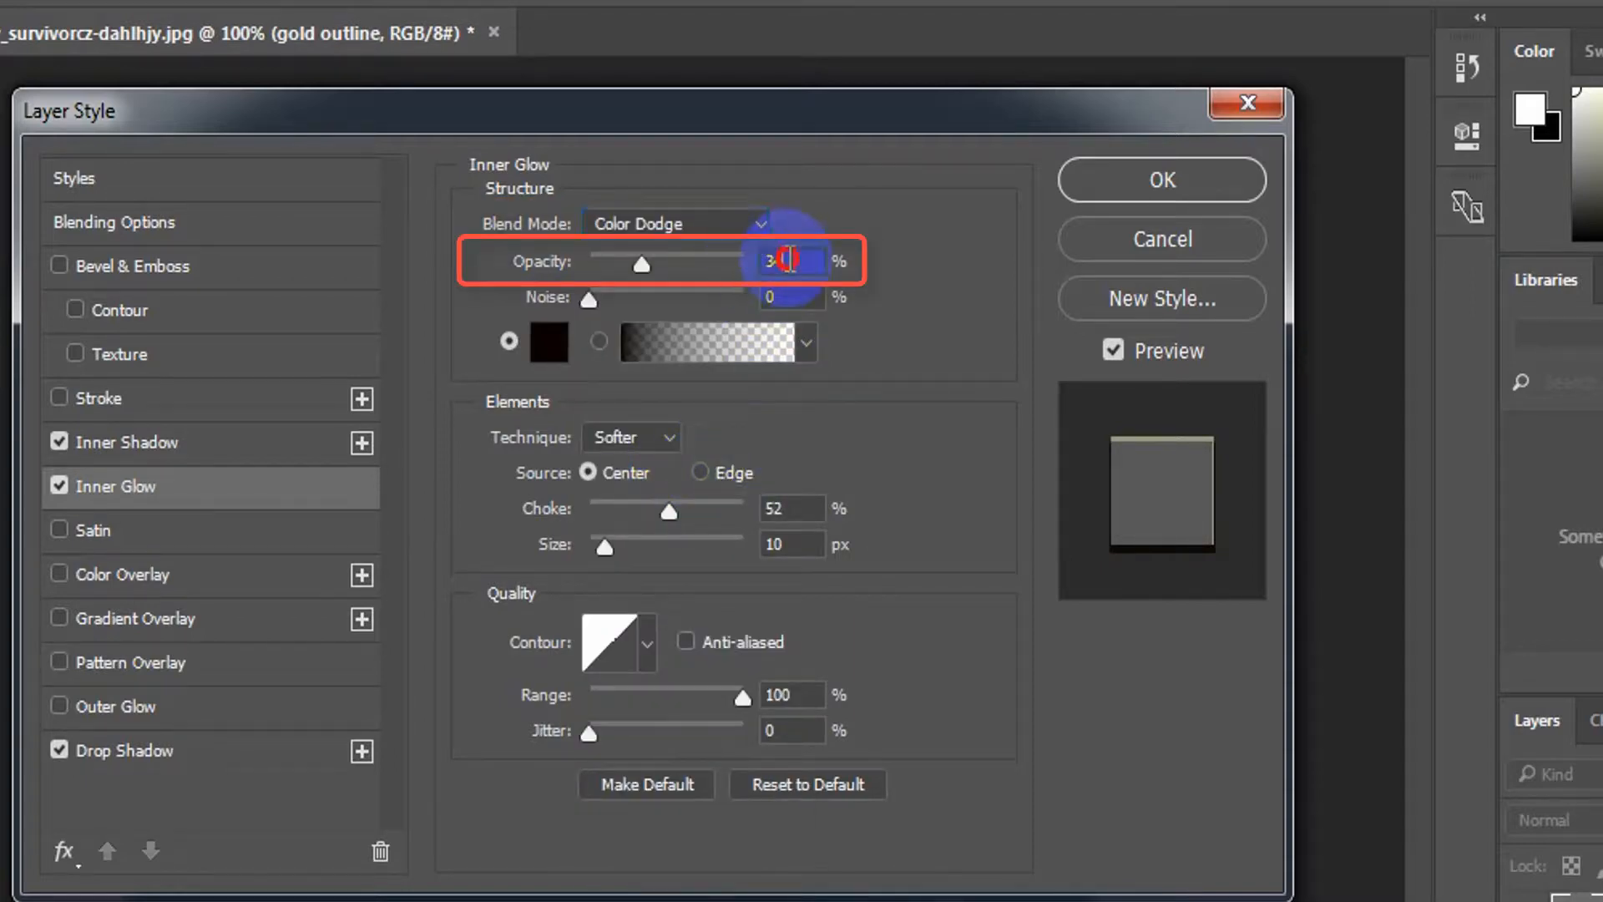
text(67)
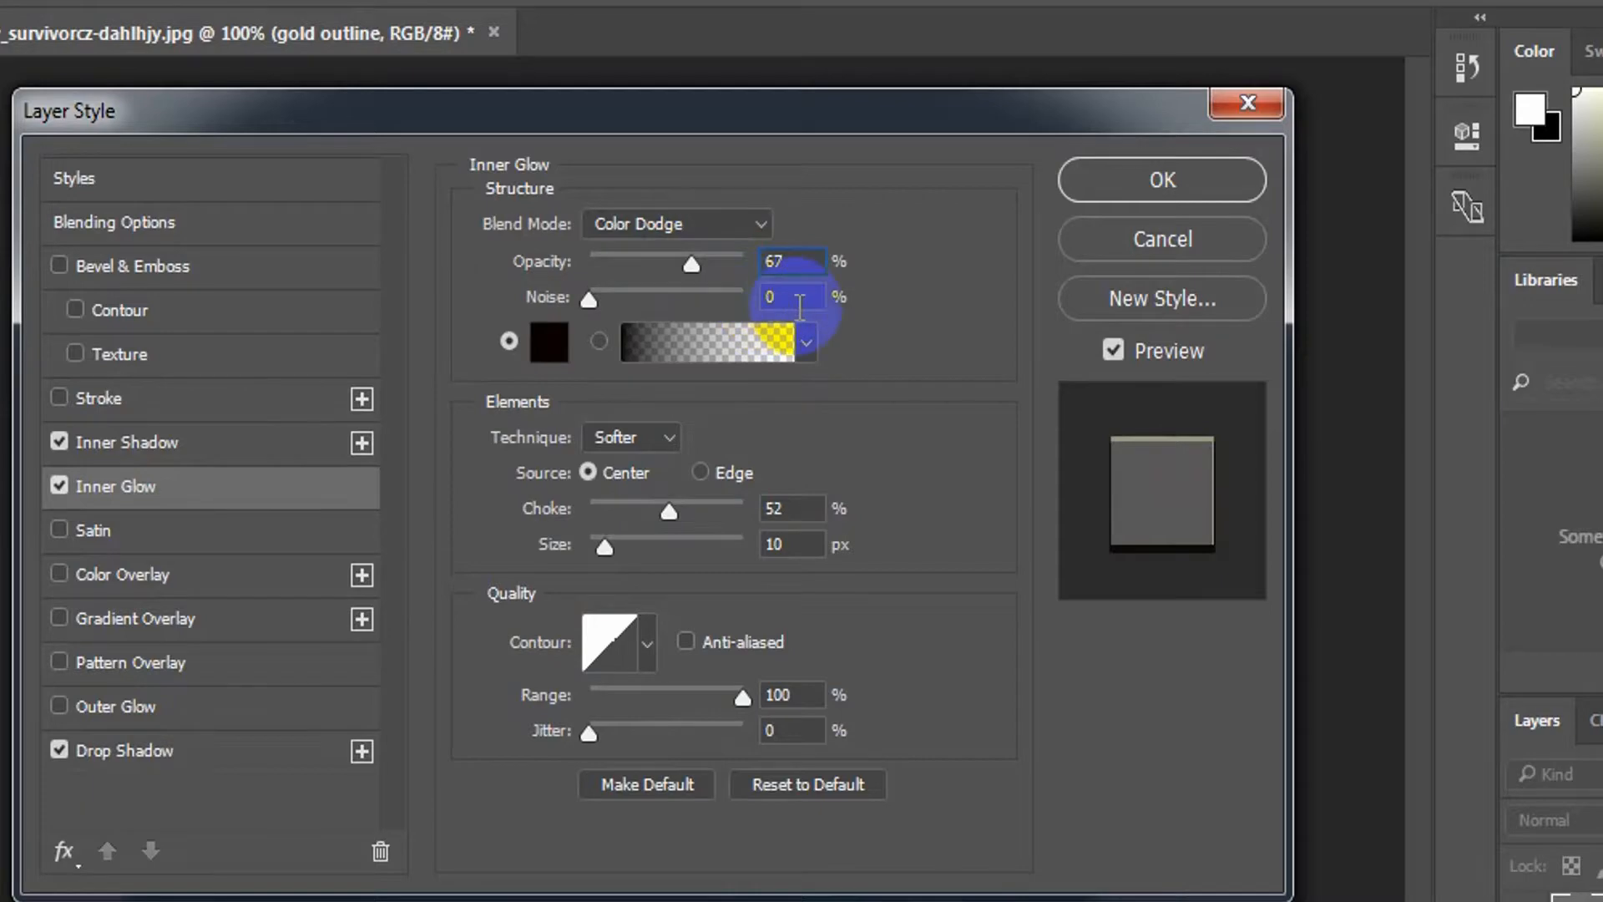
Step: Set the inner glow's colour to #ffffff and its source to Edge
click(799, 301)
click(549, 342)
double_click(944, 690)
text(ffffff)
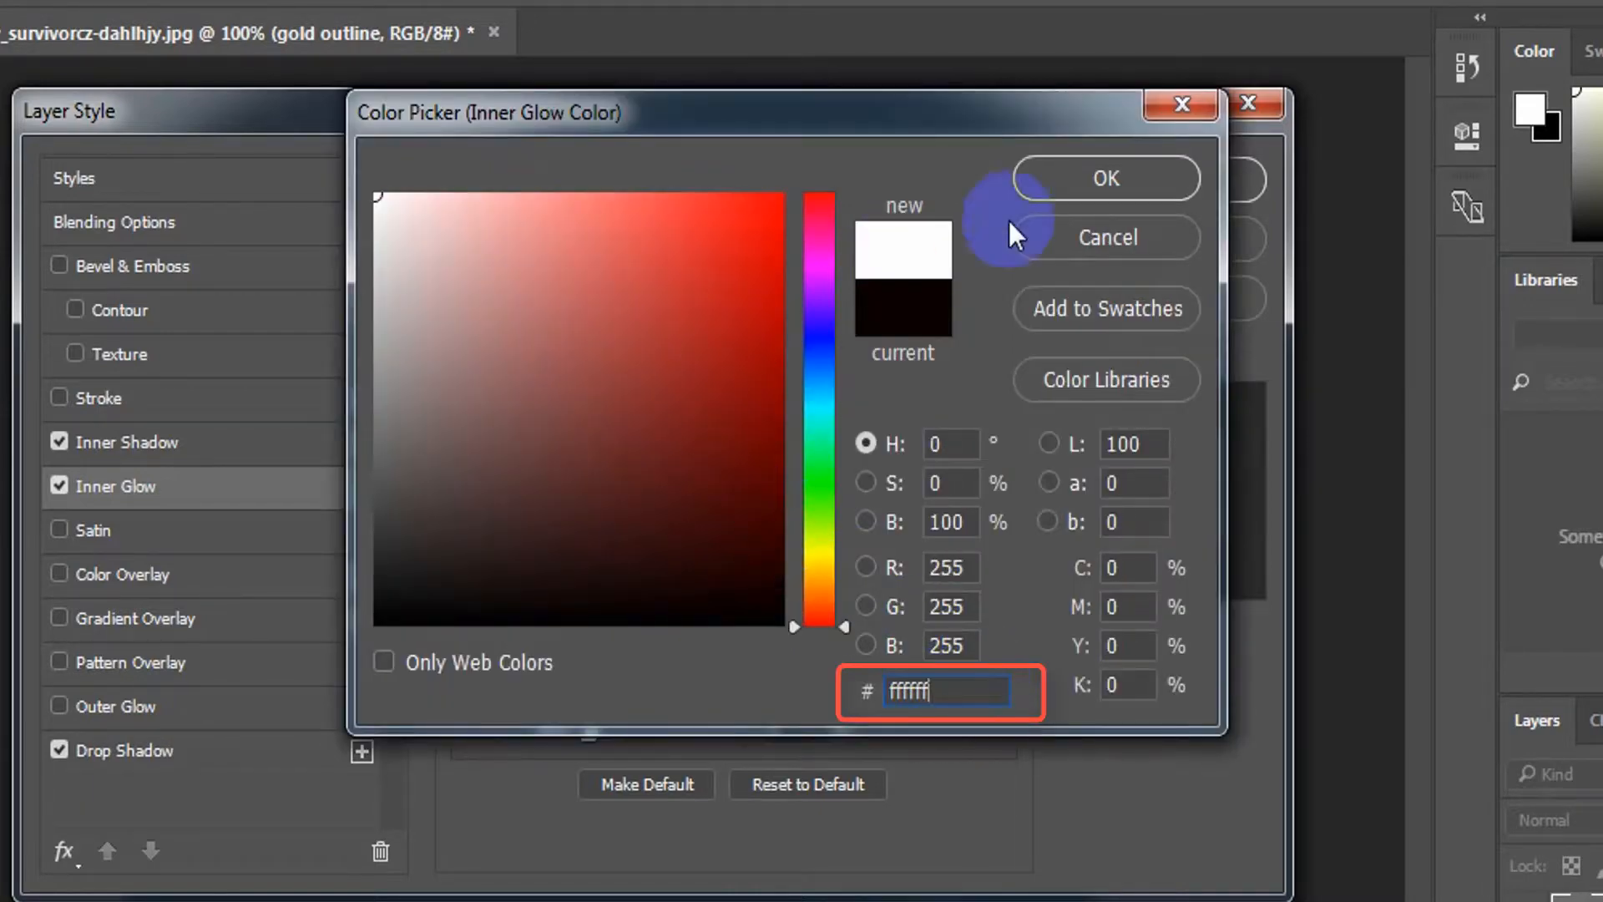
click(1079, 187)
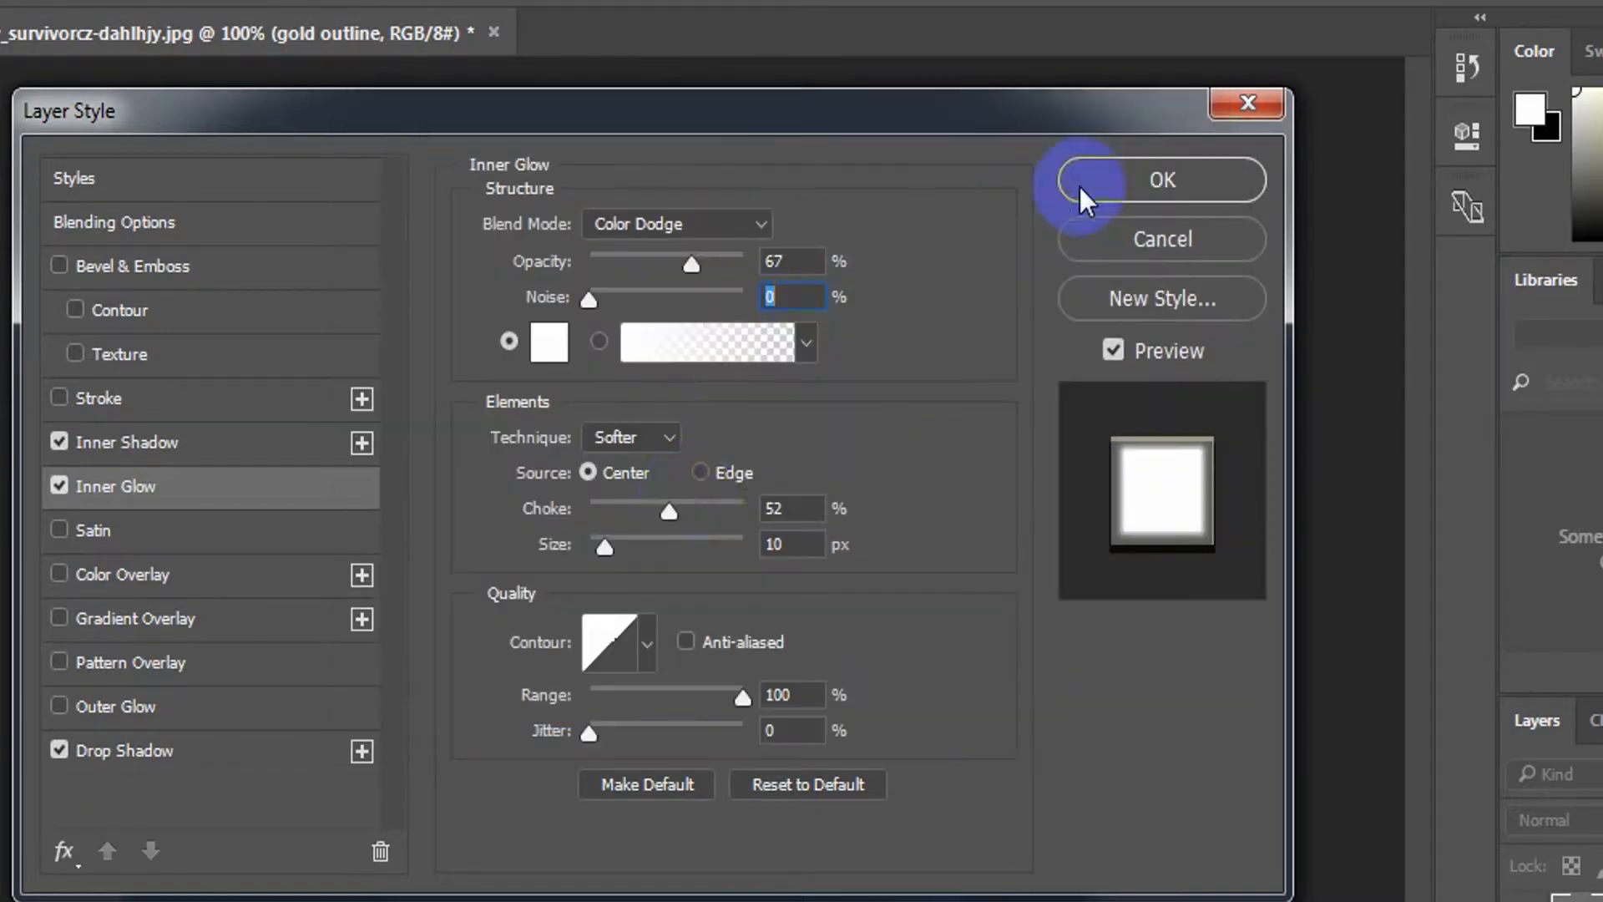
click(585, 469)
click(703, 471)
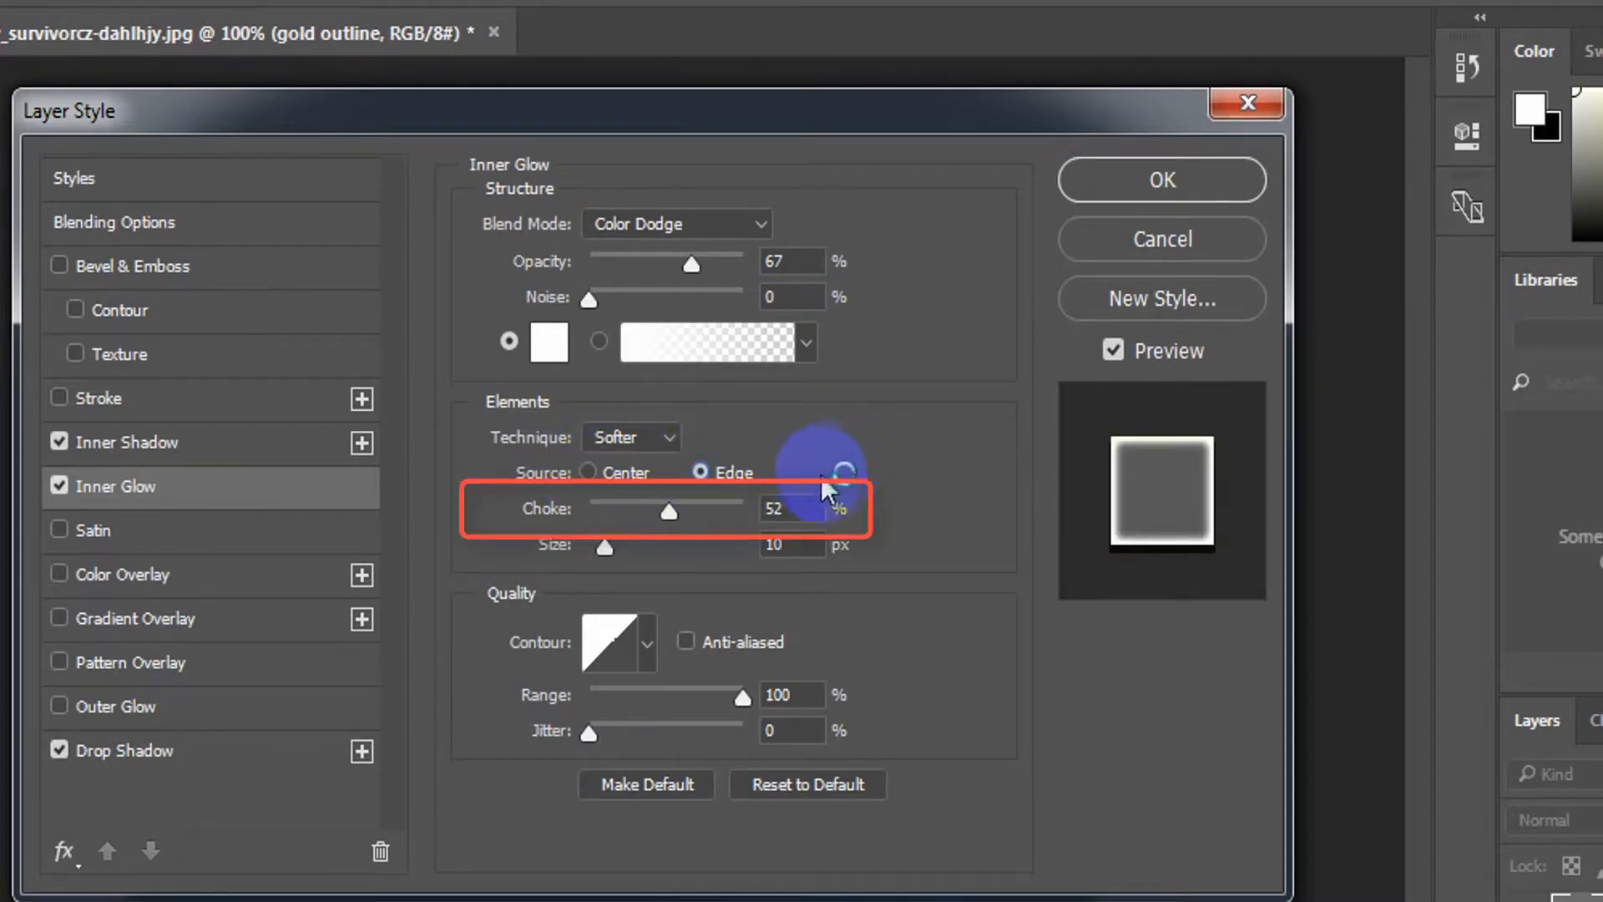
Step: Set the inner glow's choke to 66% and its size to 5 px
double_click(780, 508)
text(66)
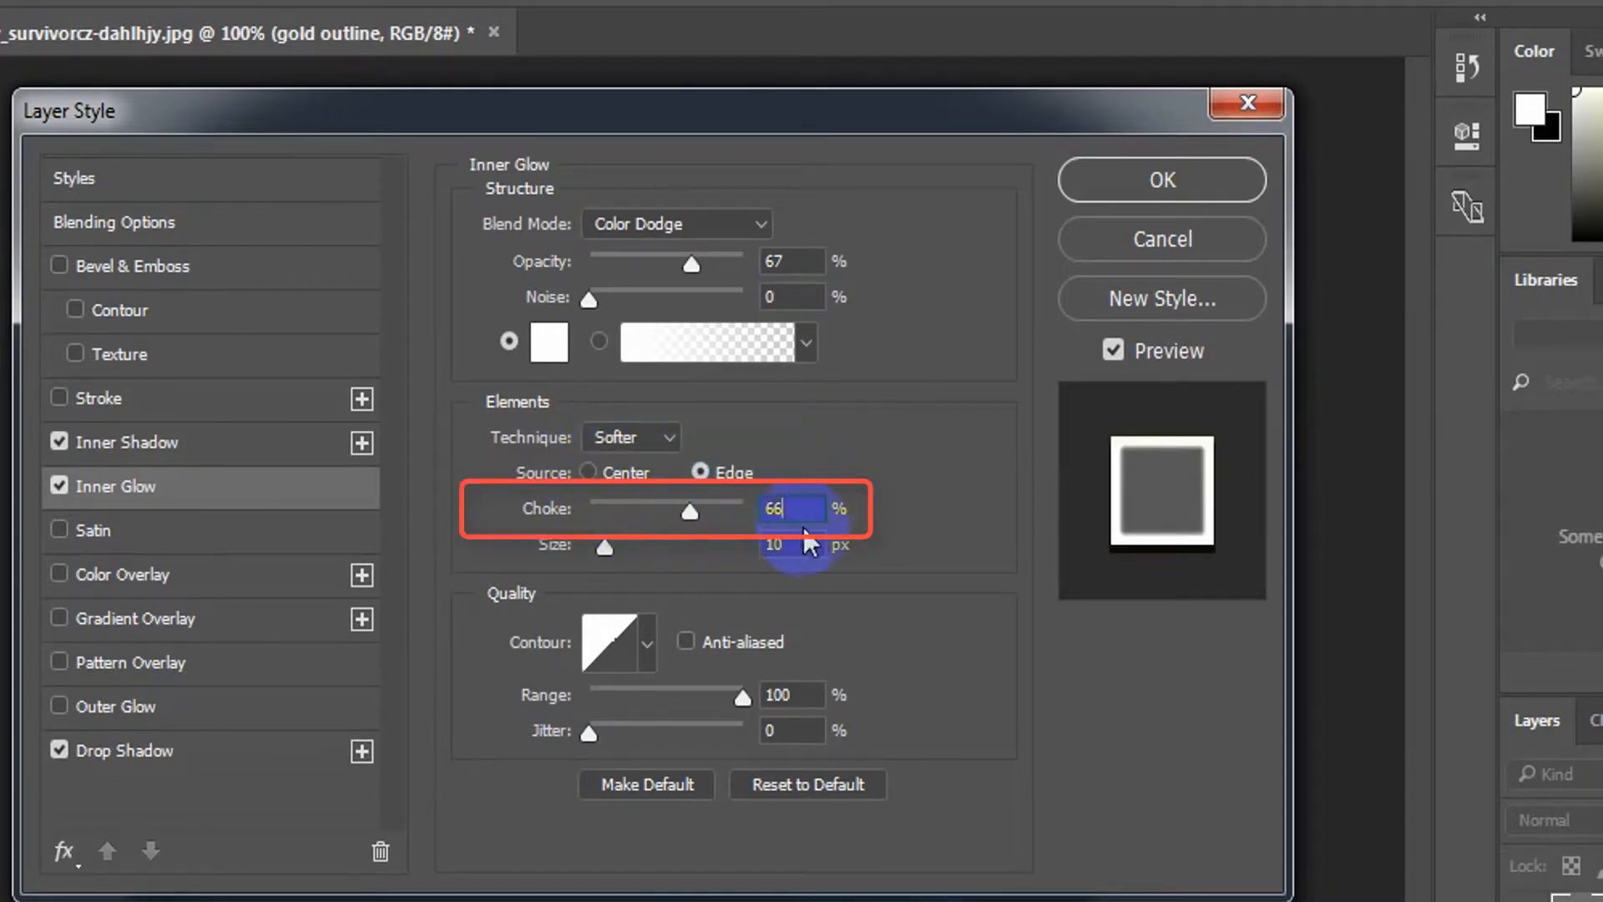
key(Tab)
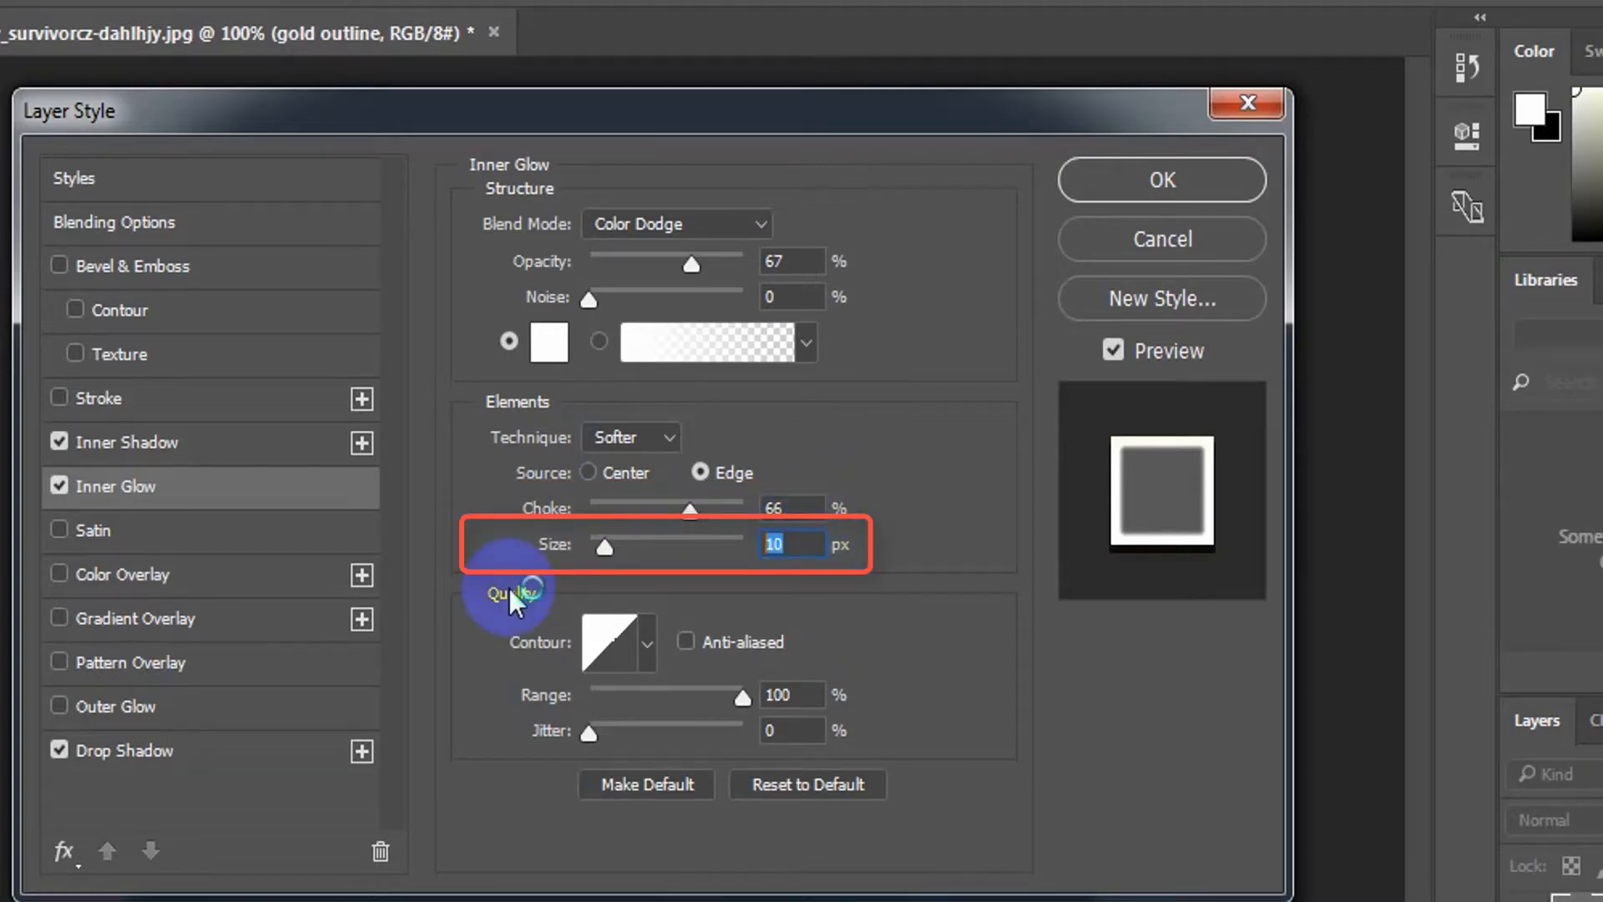
text(5)
key(Tab)
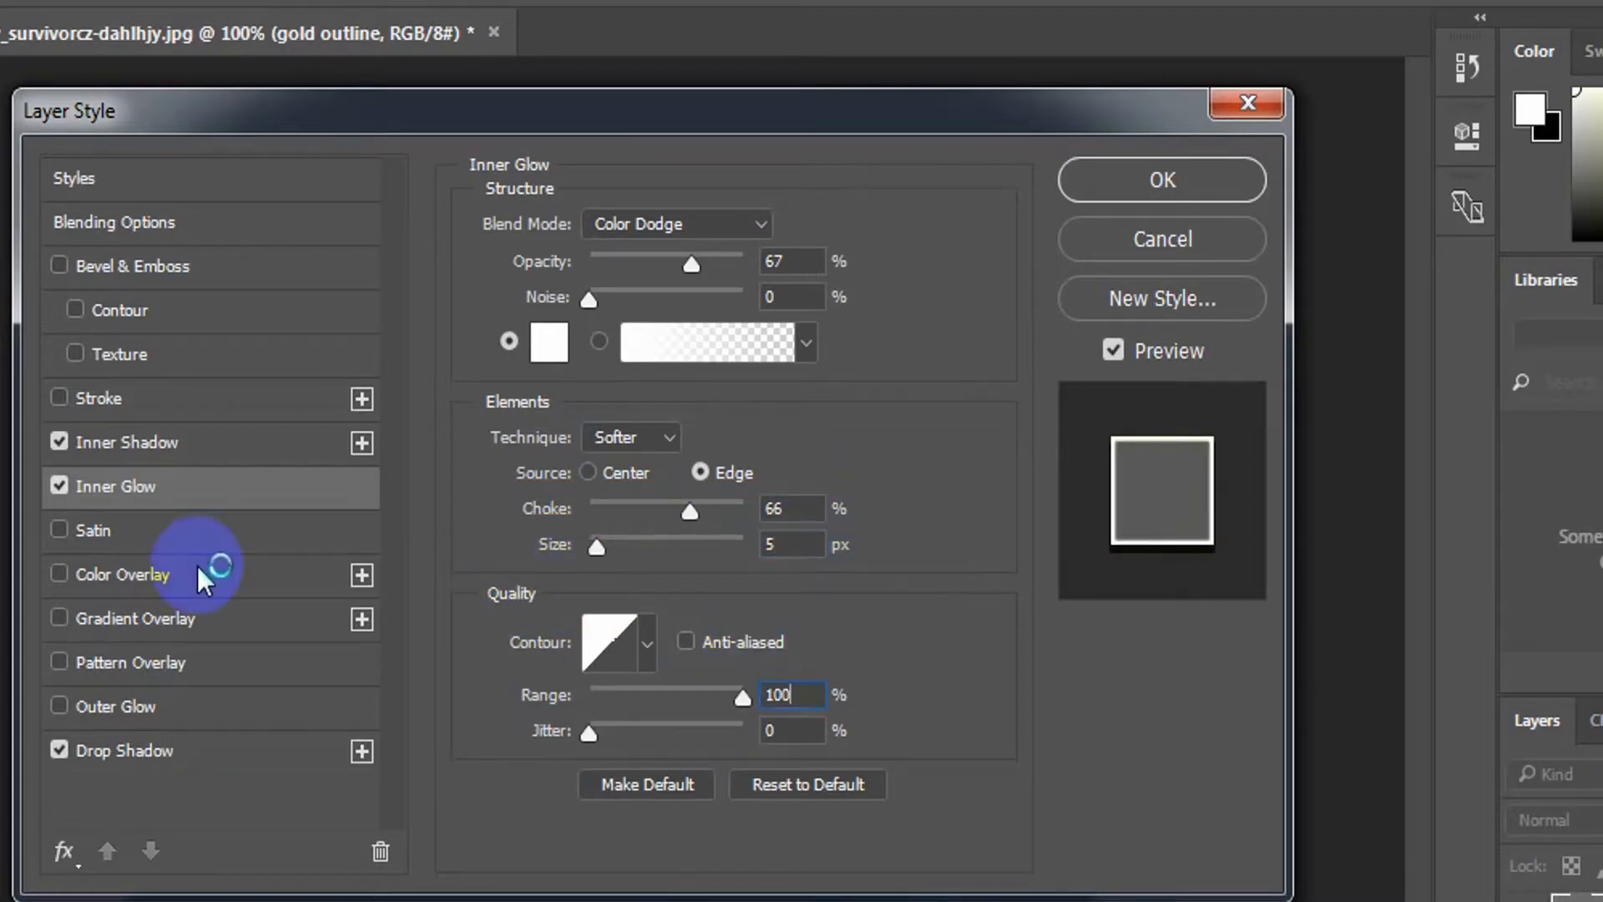
Step: Add a Bevel & Emboss effect to the gold outline layer with the Stroke Emboss style and Smooth technique
click(163, 267)
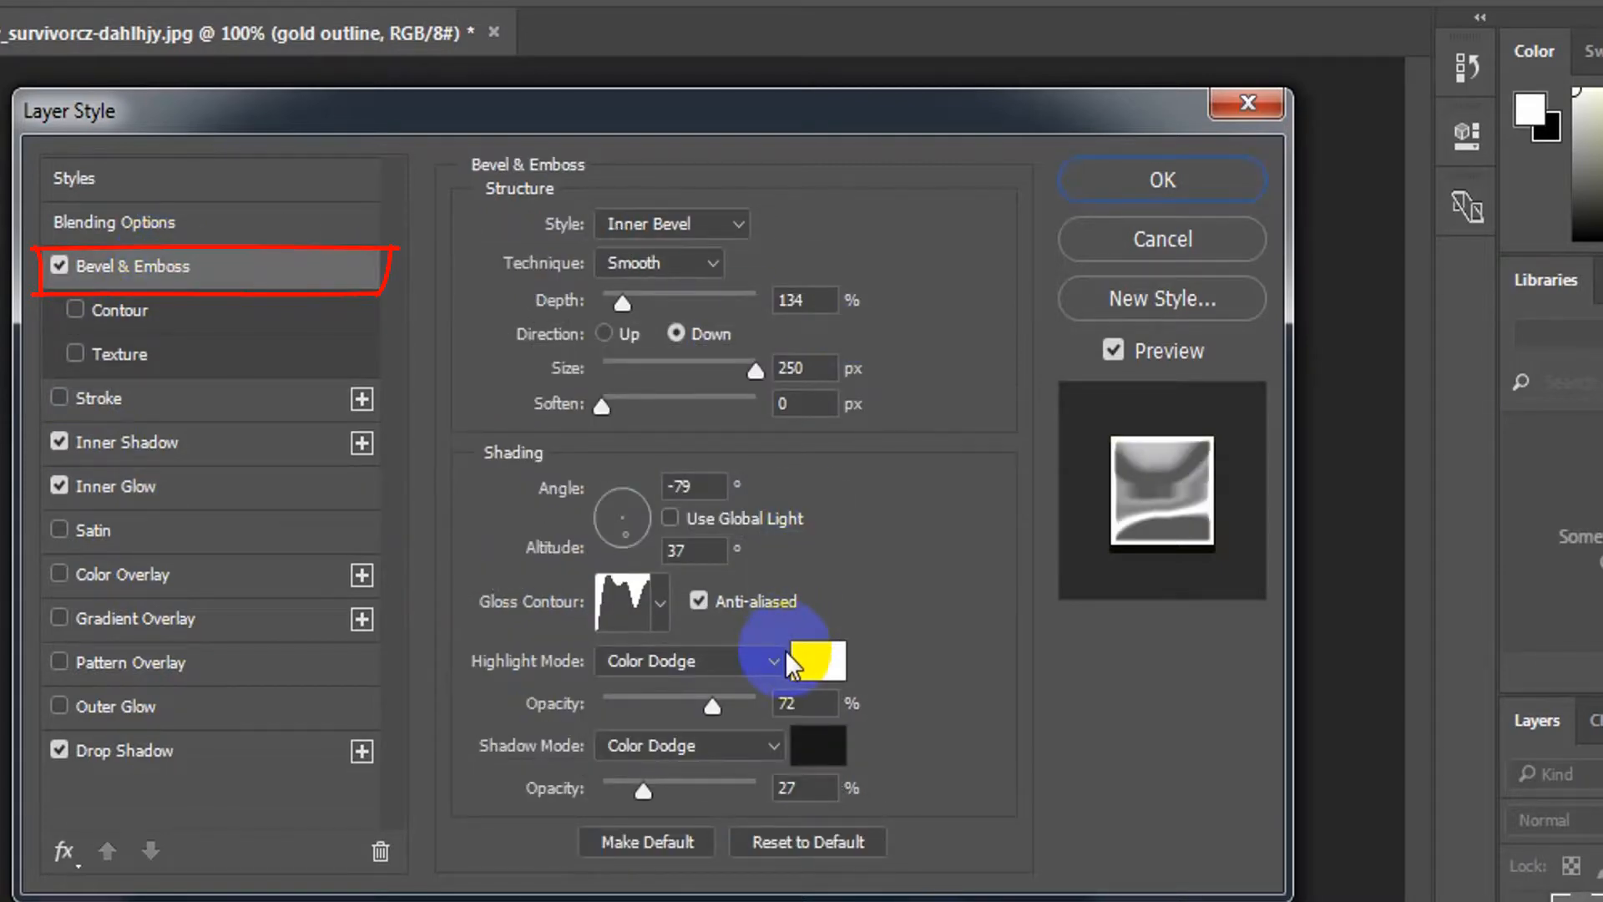
click(718, 222)
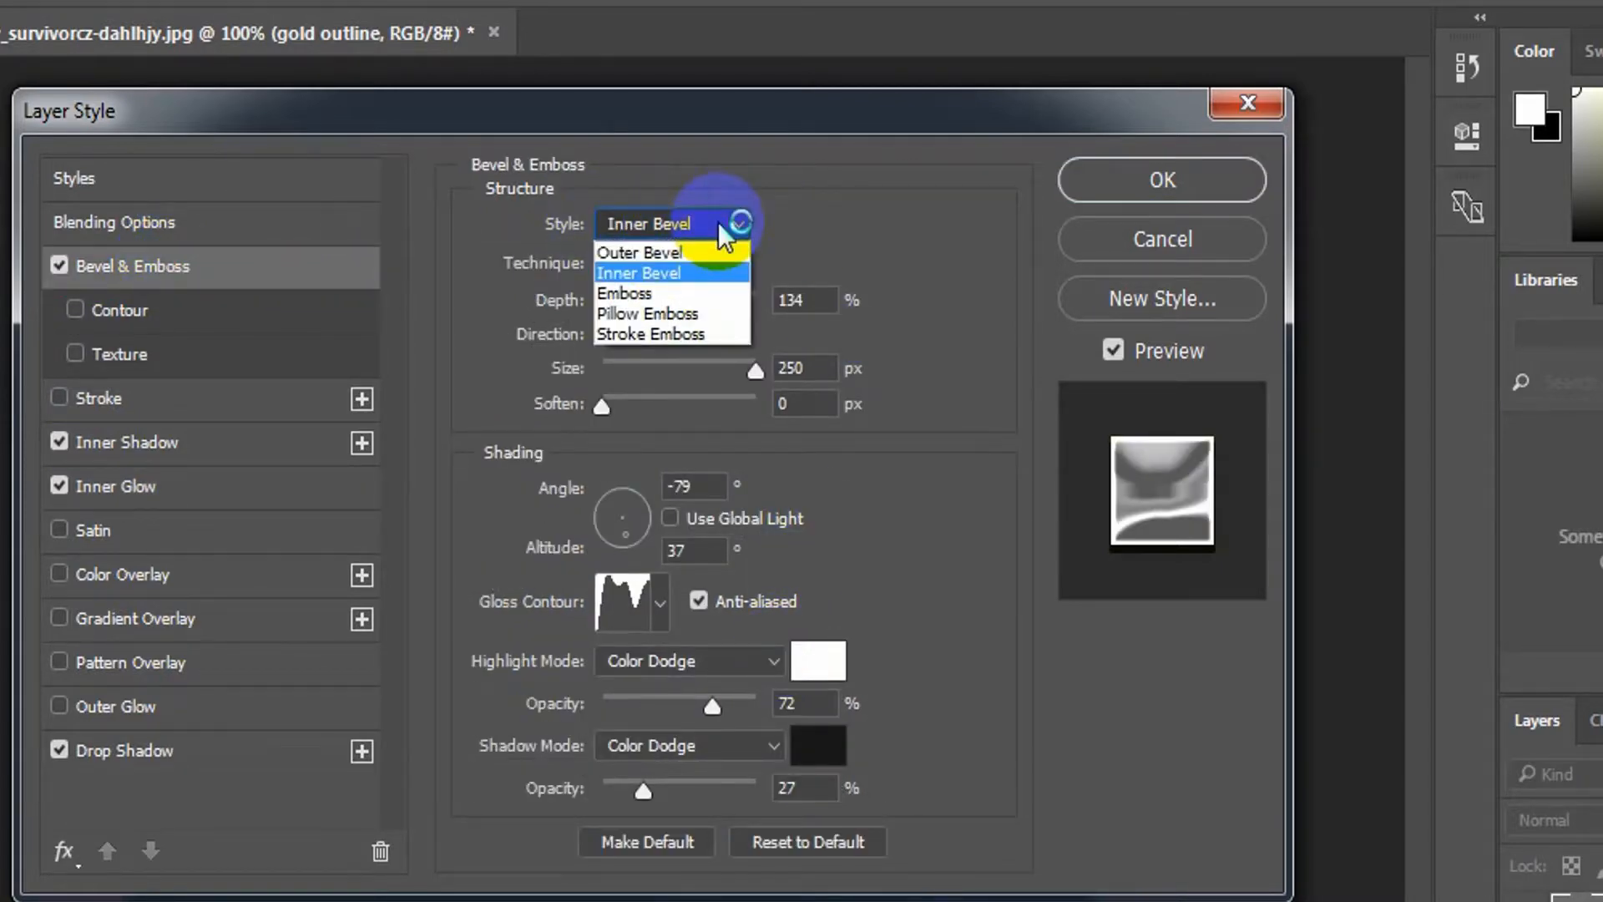
click(694, 332)
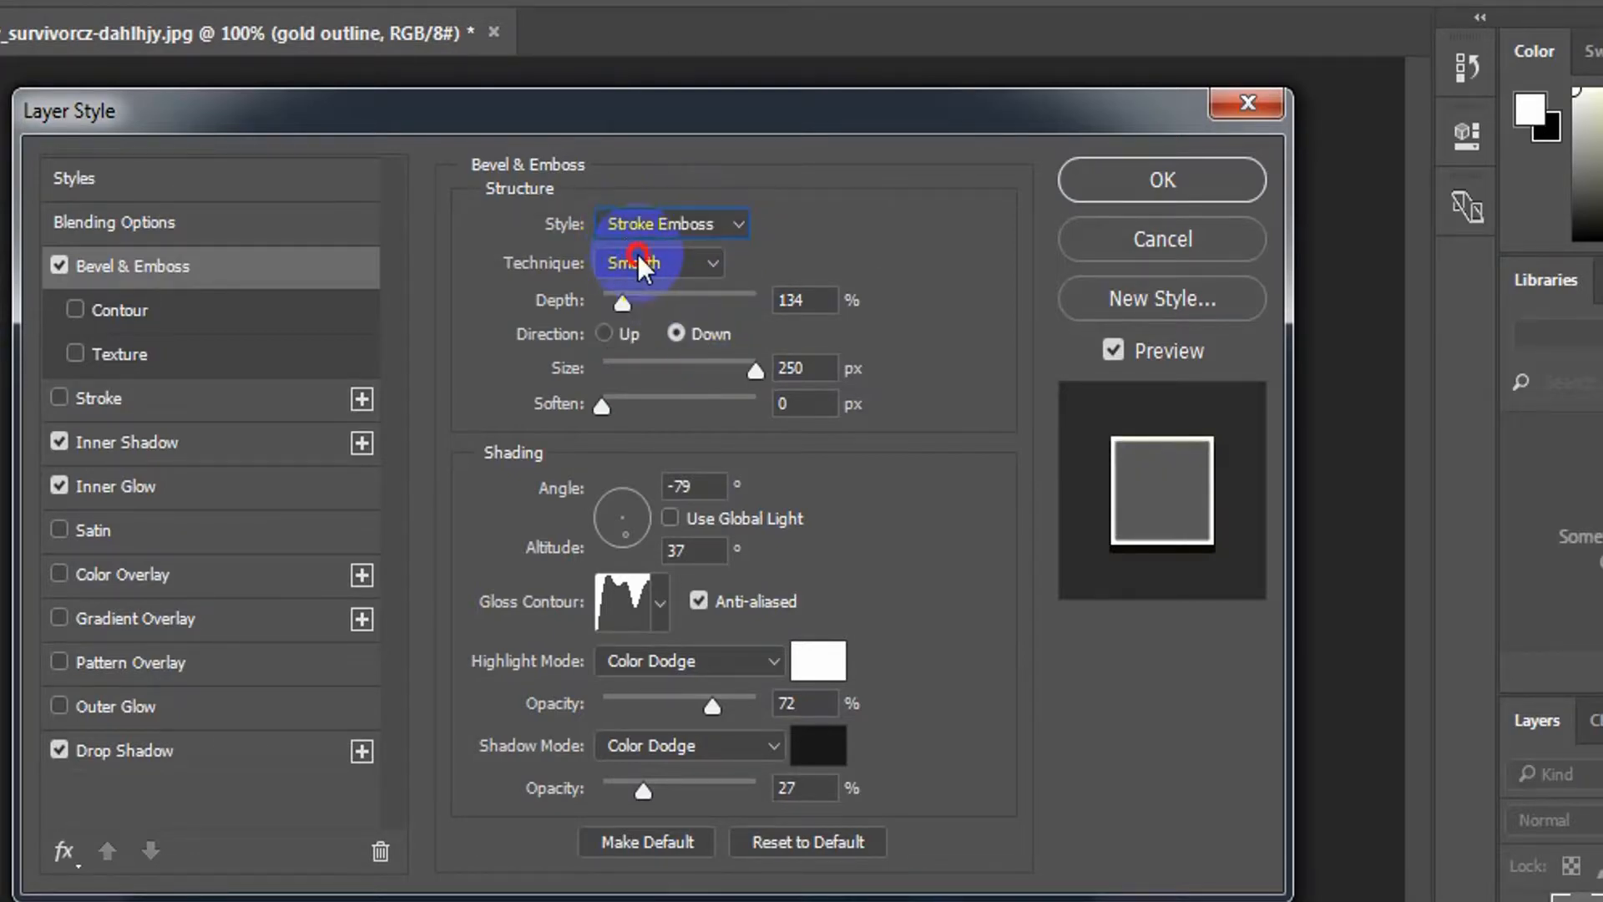
click(637, 255)
click(650, 291)
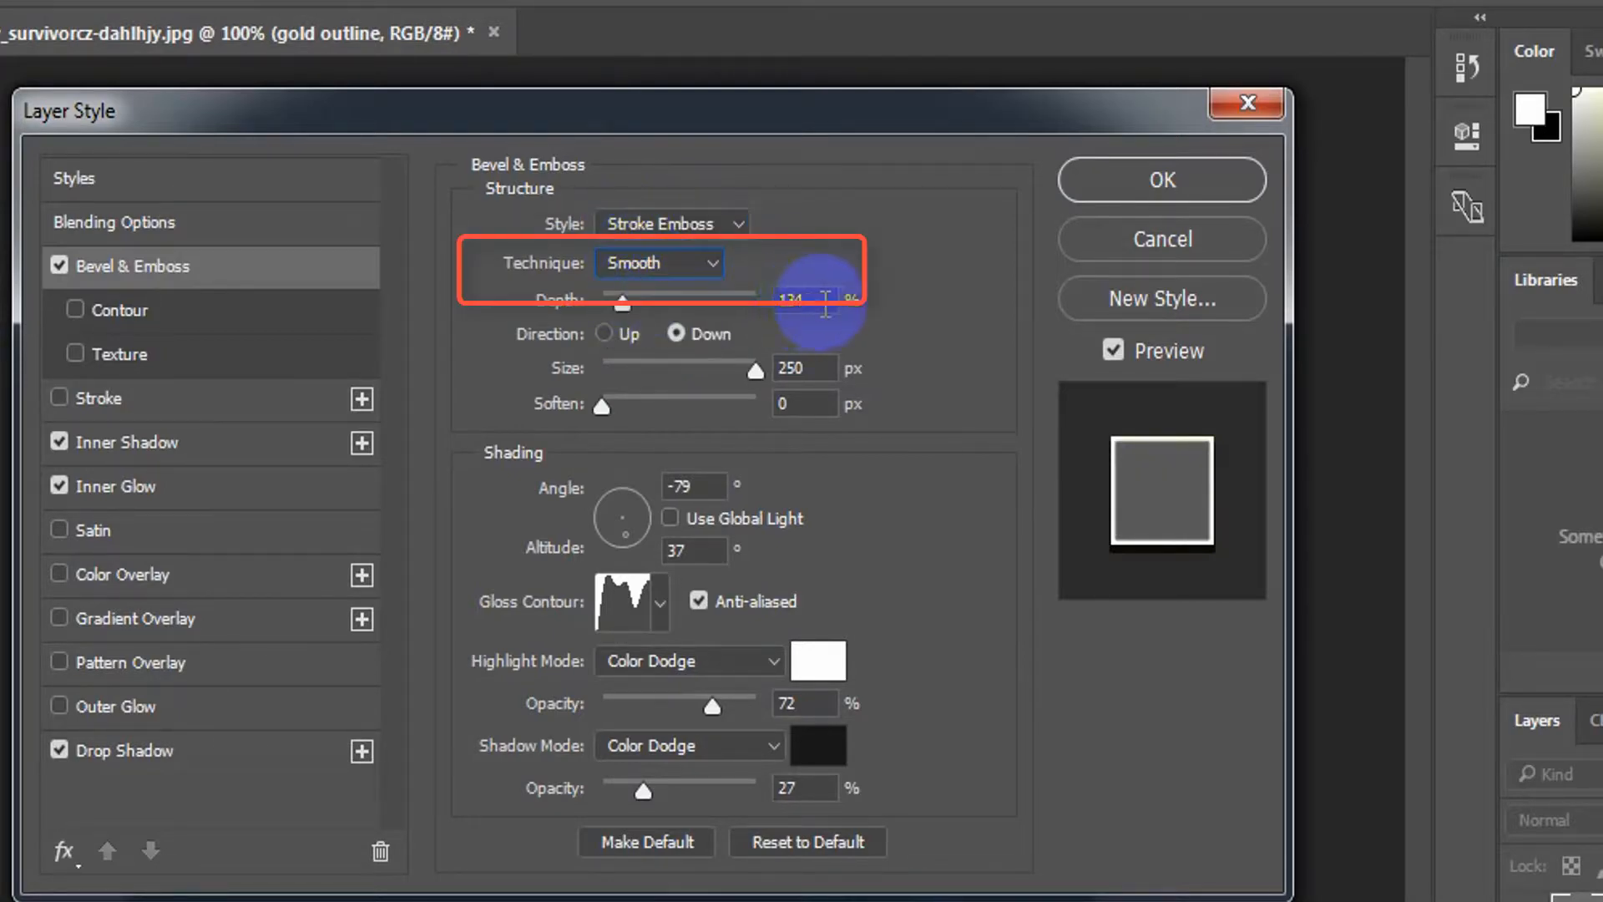
Step: Set the bevel's depth to 1000%, direction to Down and size to 2 px
text(10)
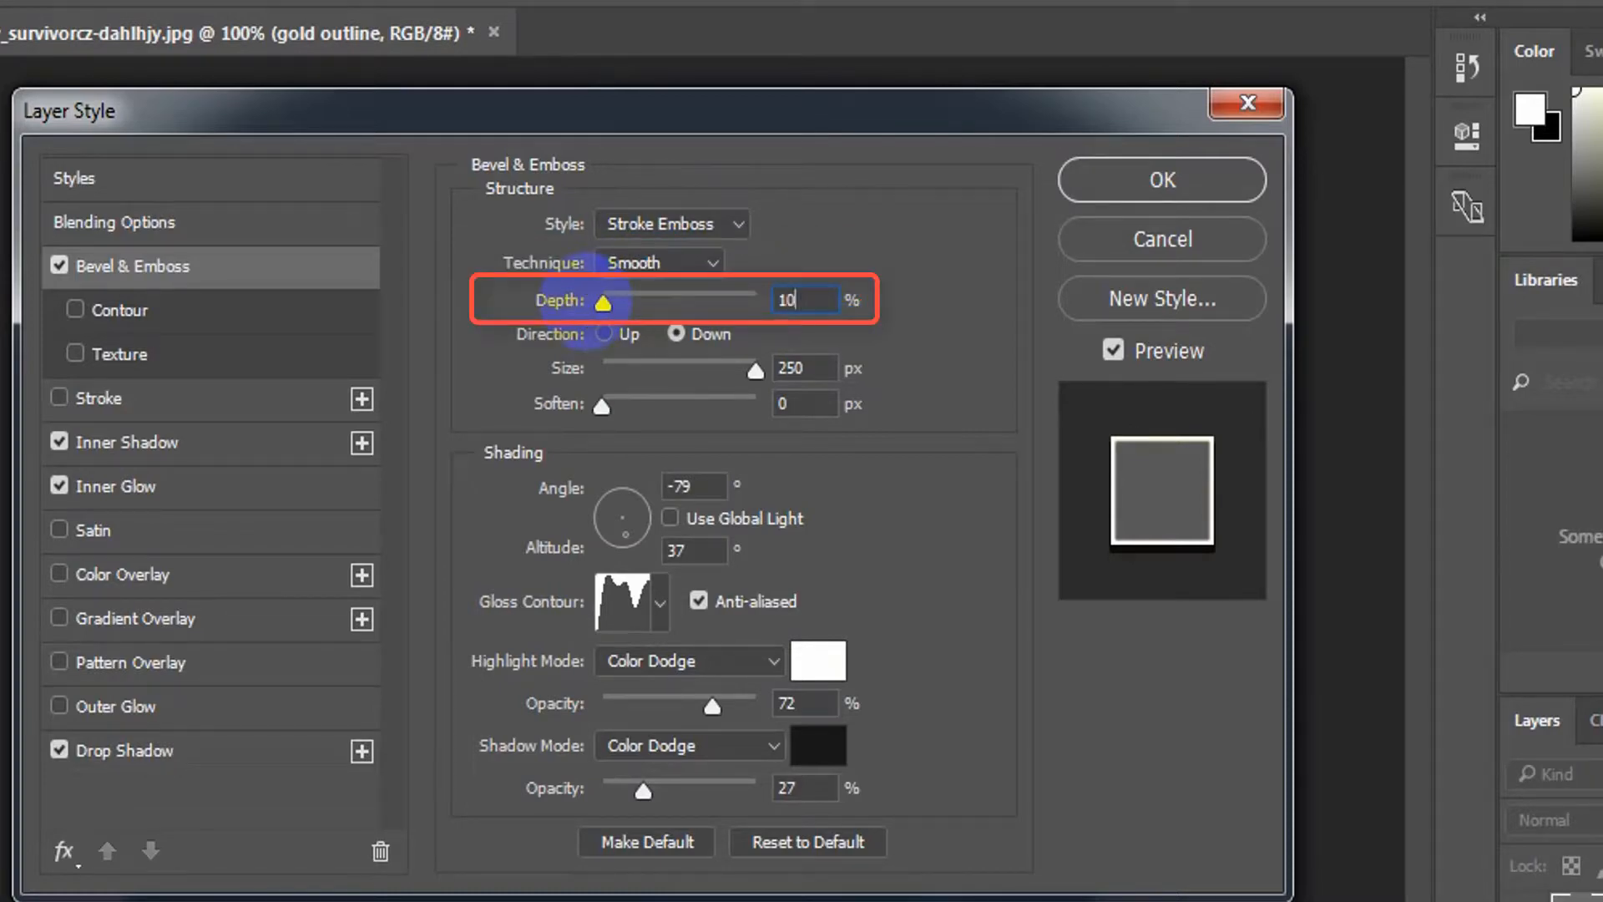
drag(603, 301, 806, 309)
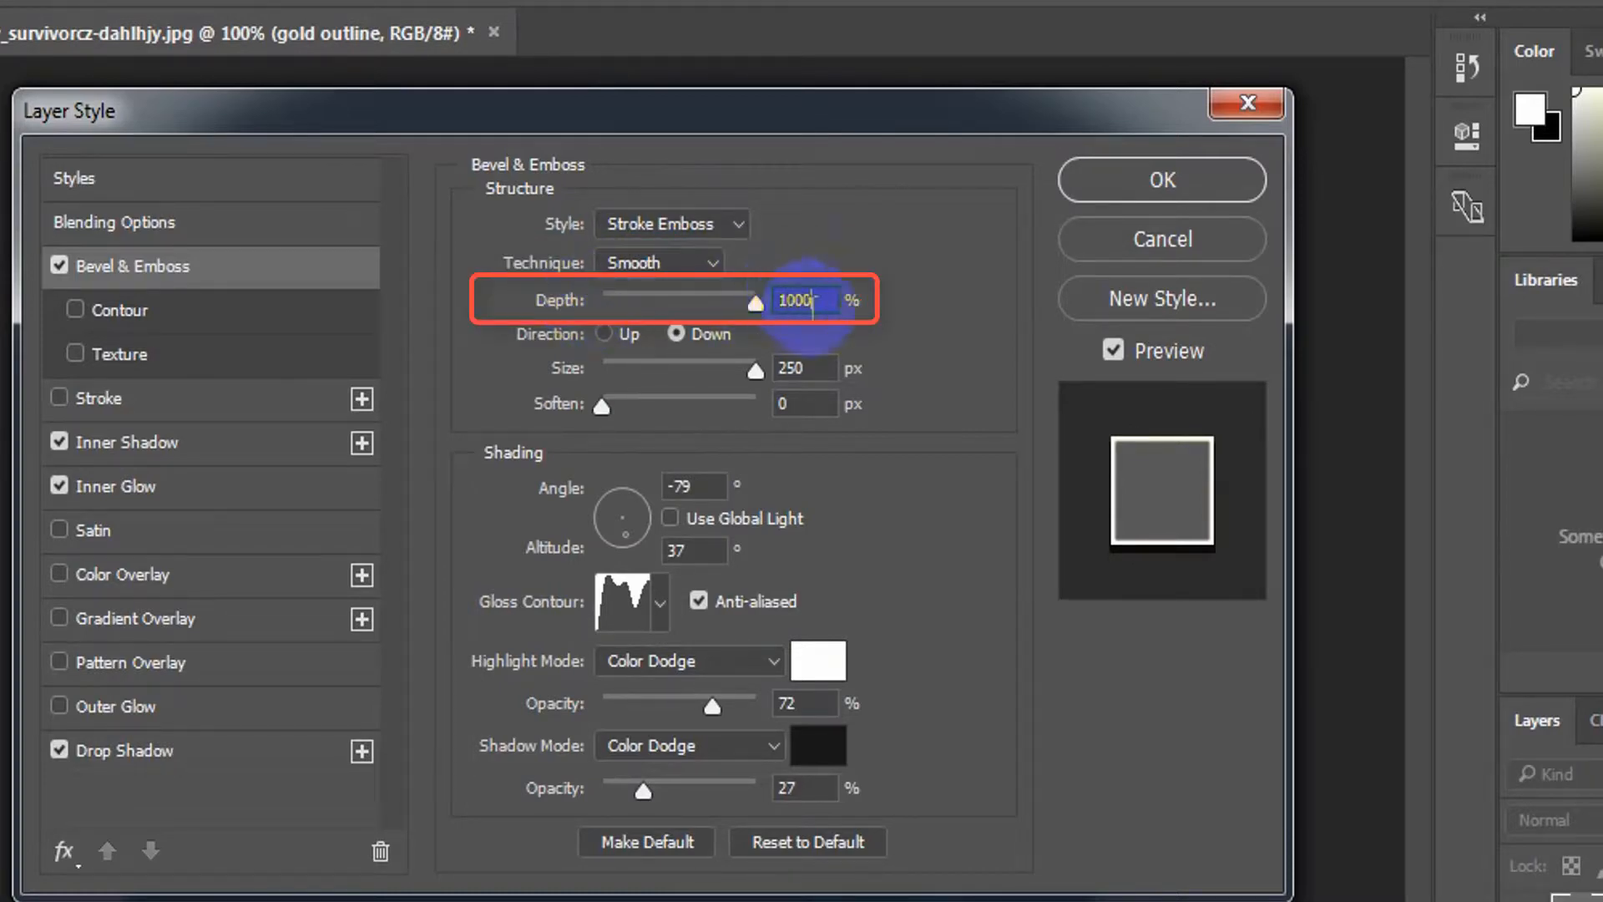
click(688, 334)
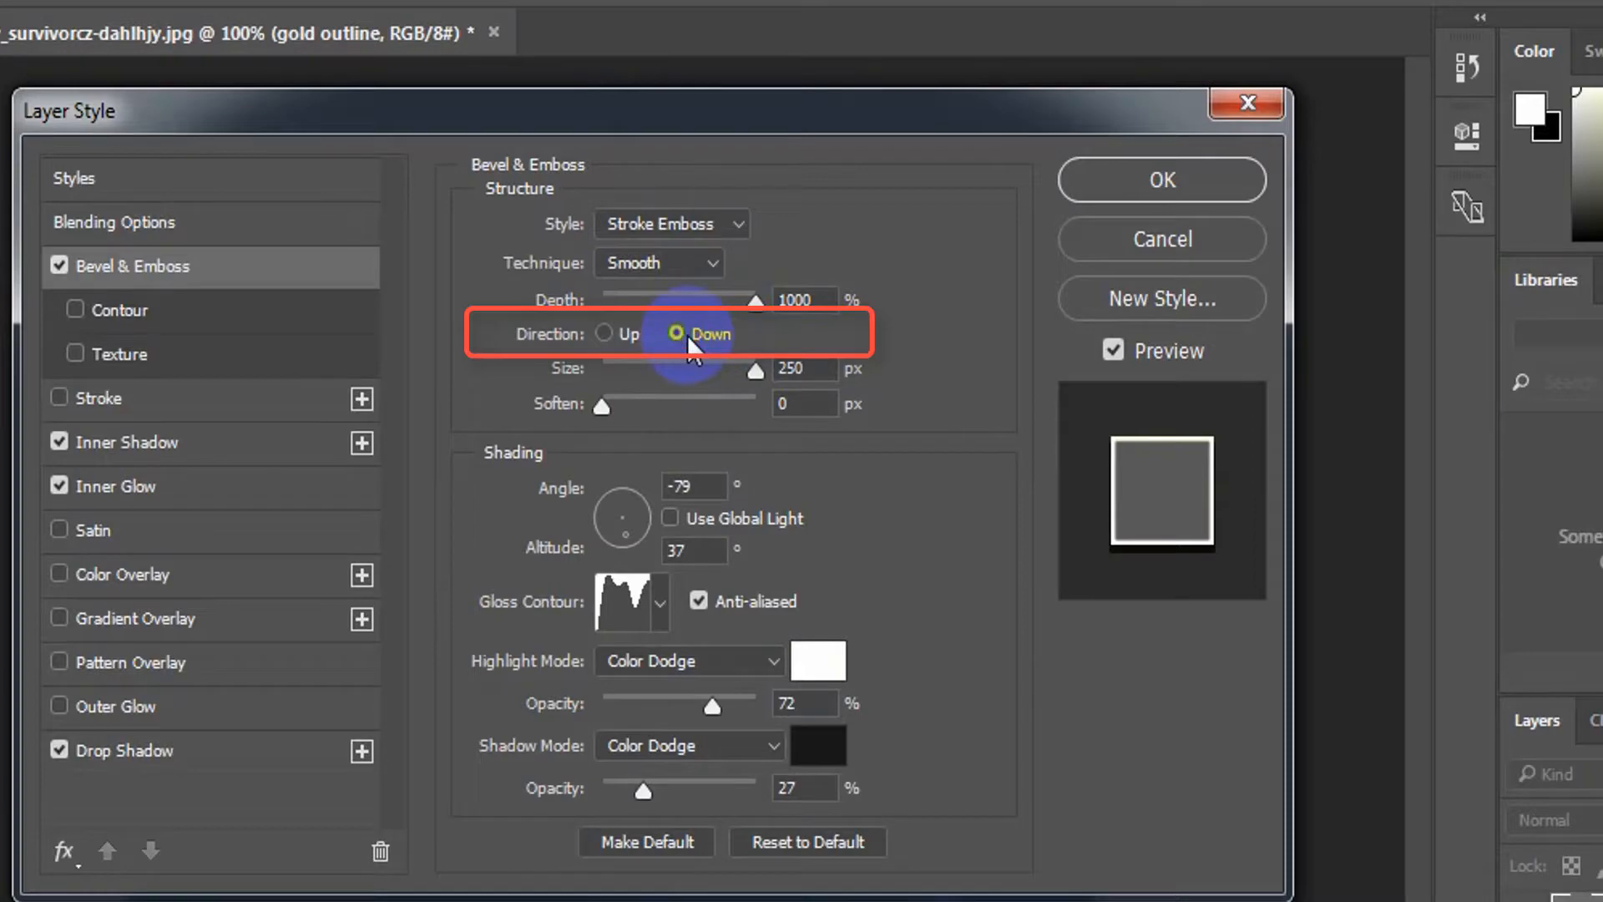
click(833, 368)
click(597, 359)
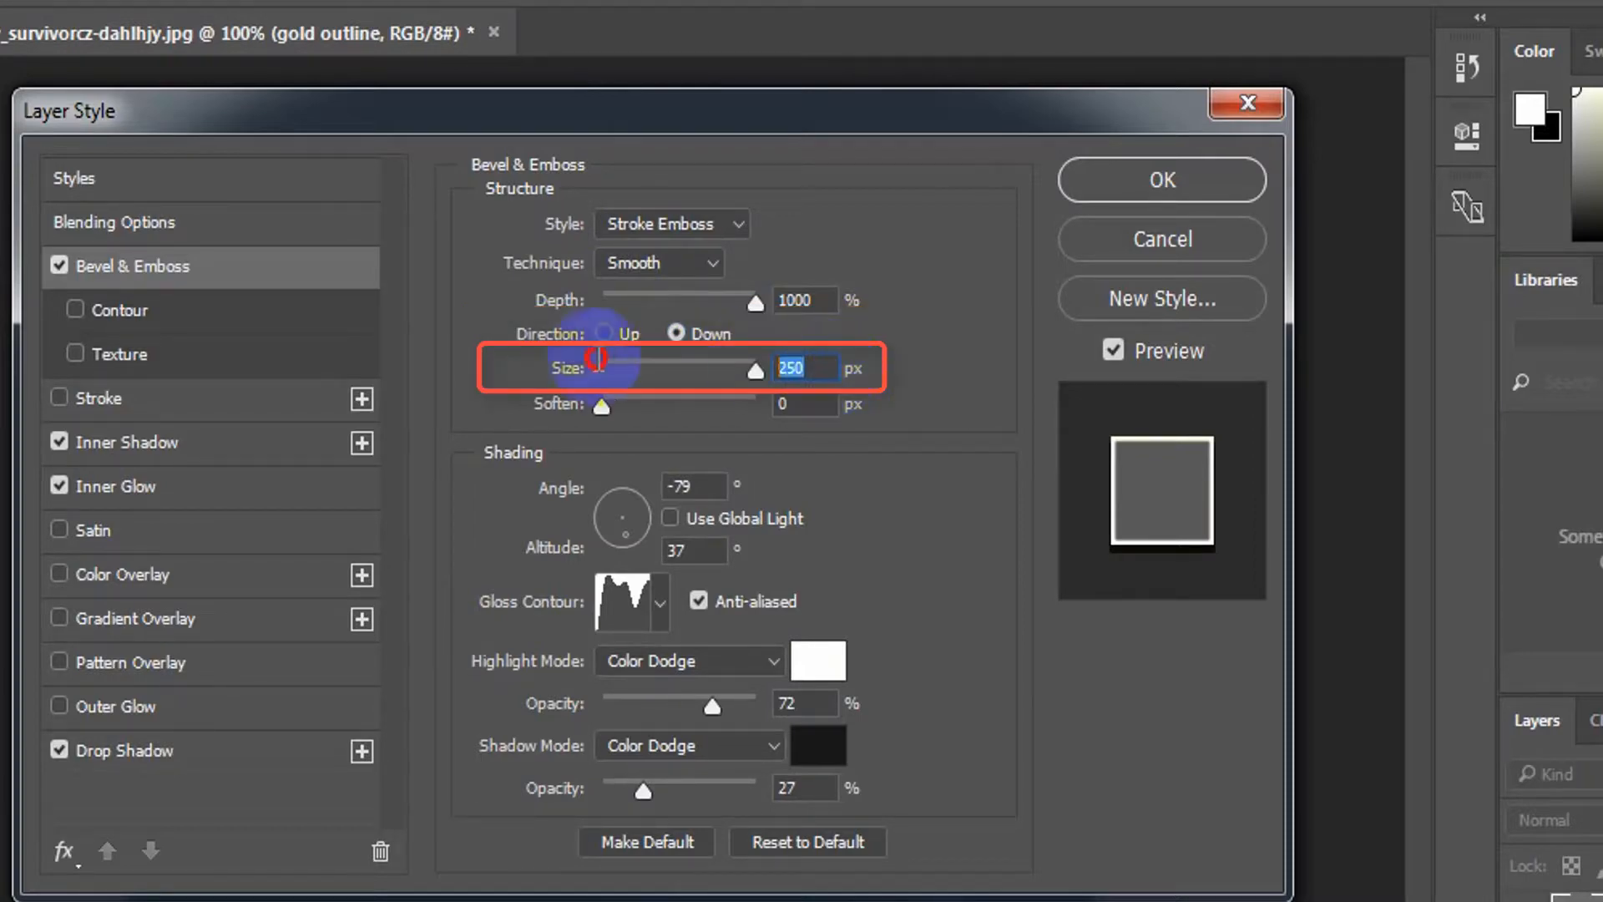
text(2)
key(Tab)
key(Tab)
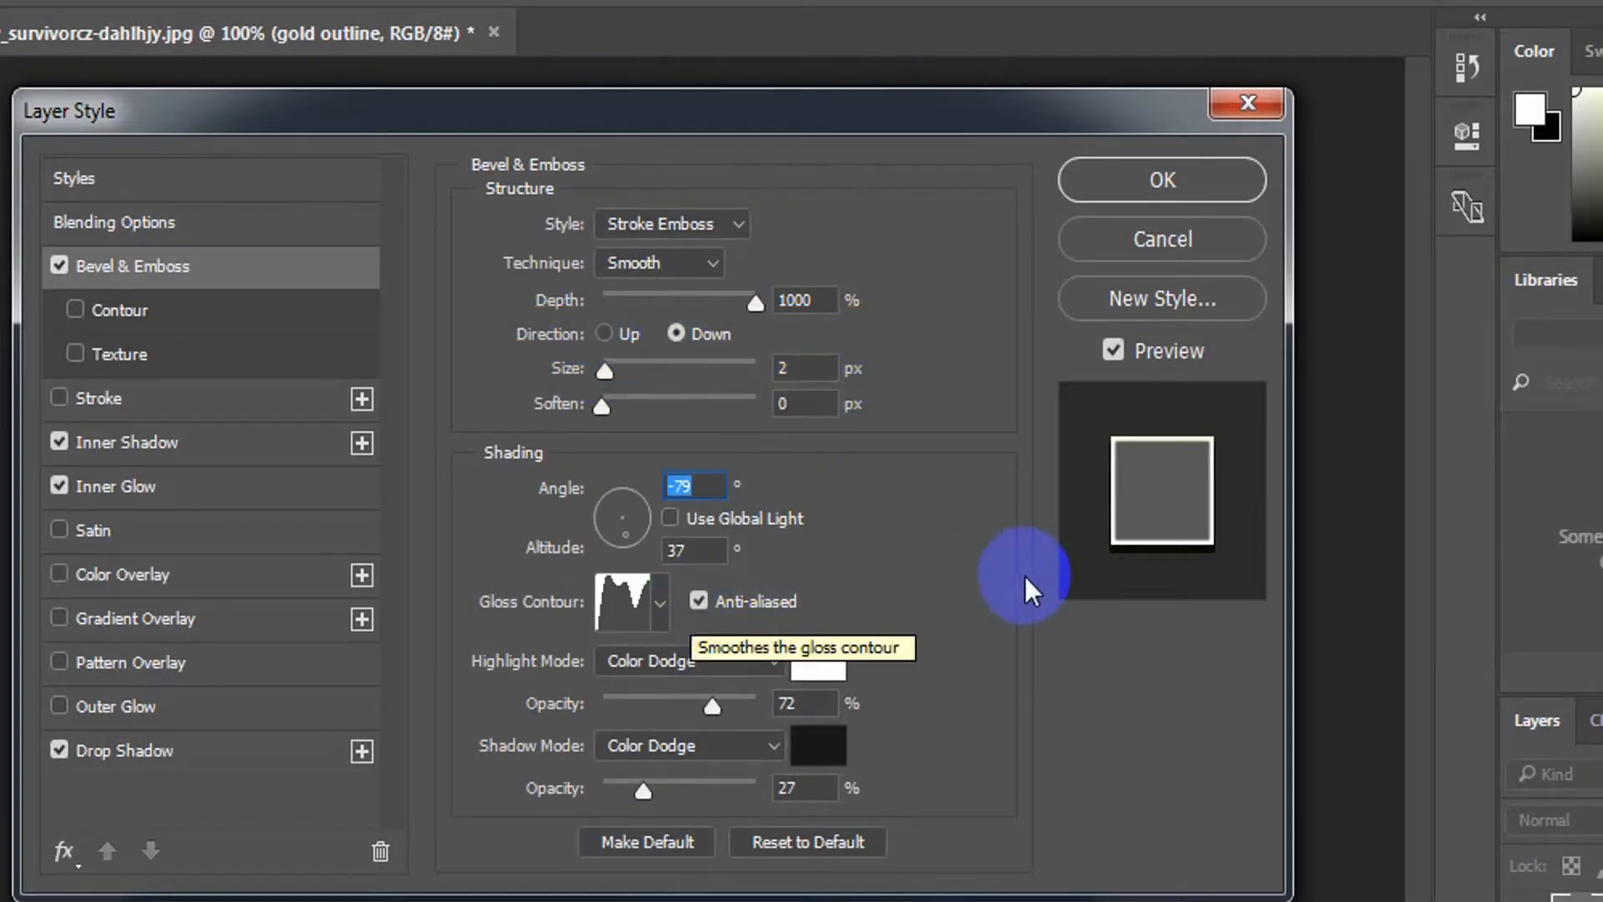
Step: Give the bevel the straight diagonal gloss contour and set its highlight colour to #ffffff
click(662, 602)
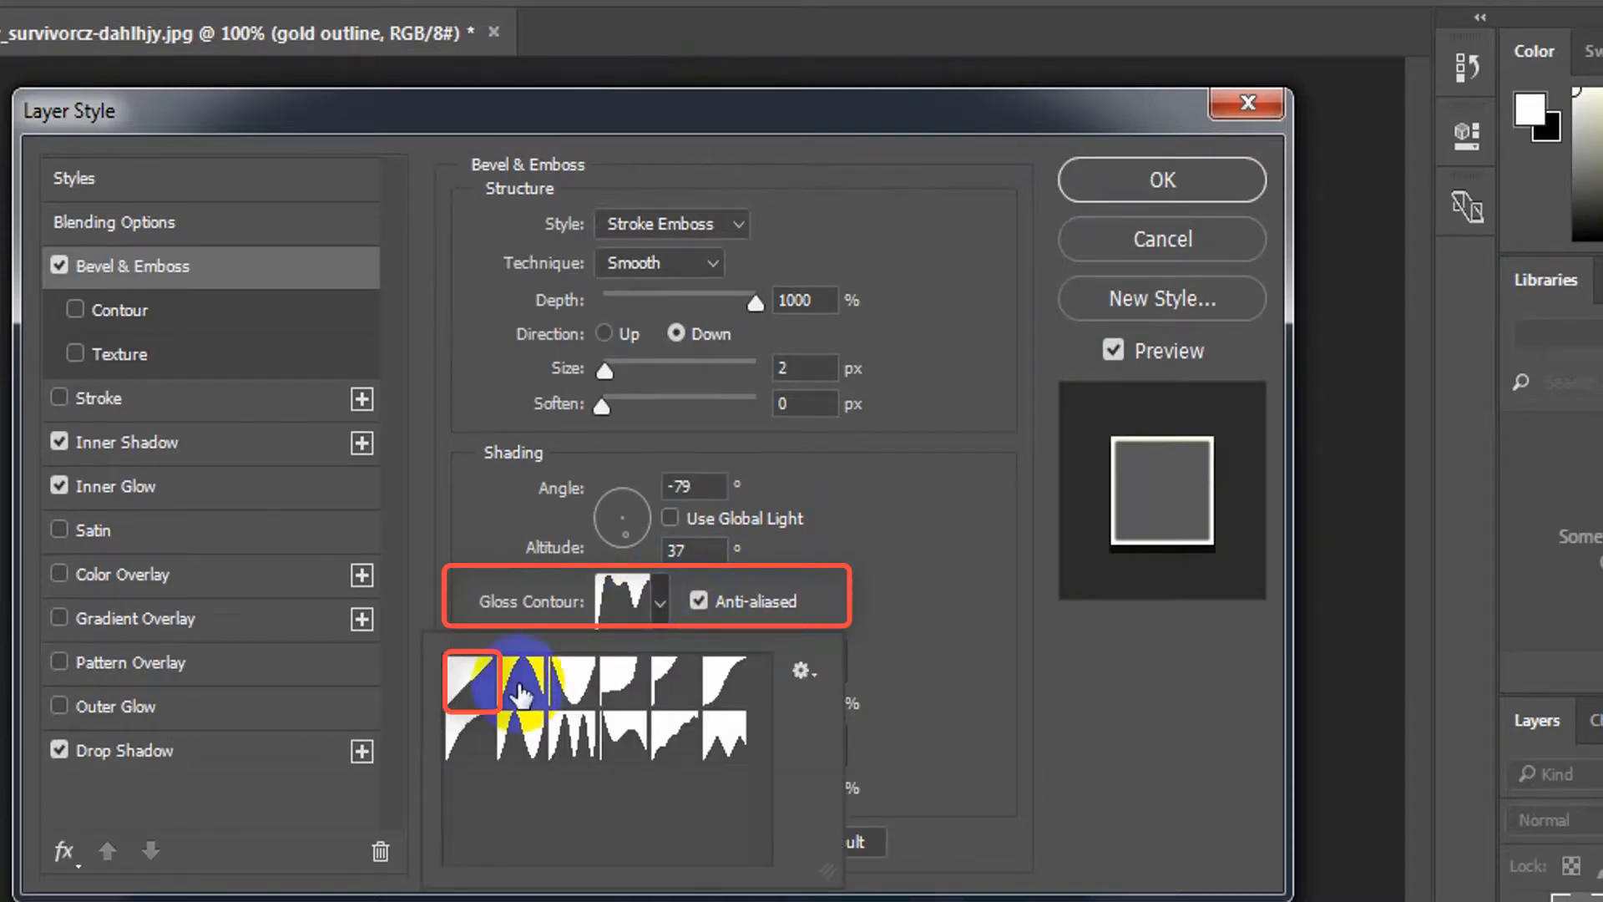
click(474, 684)
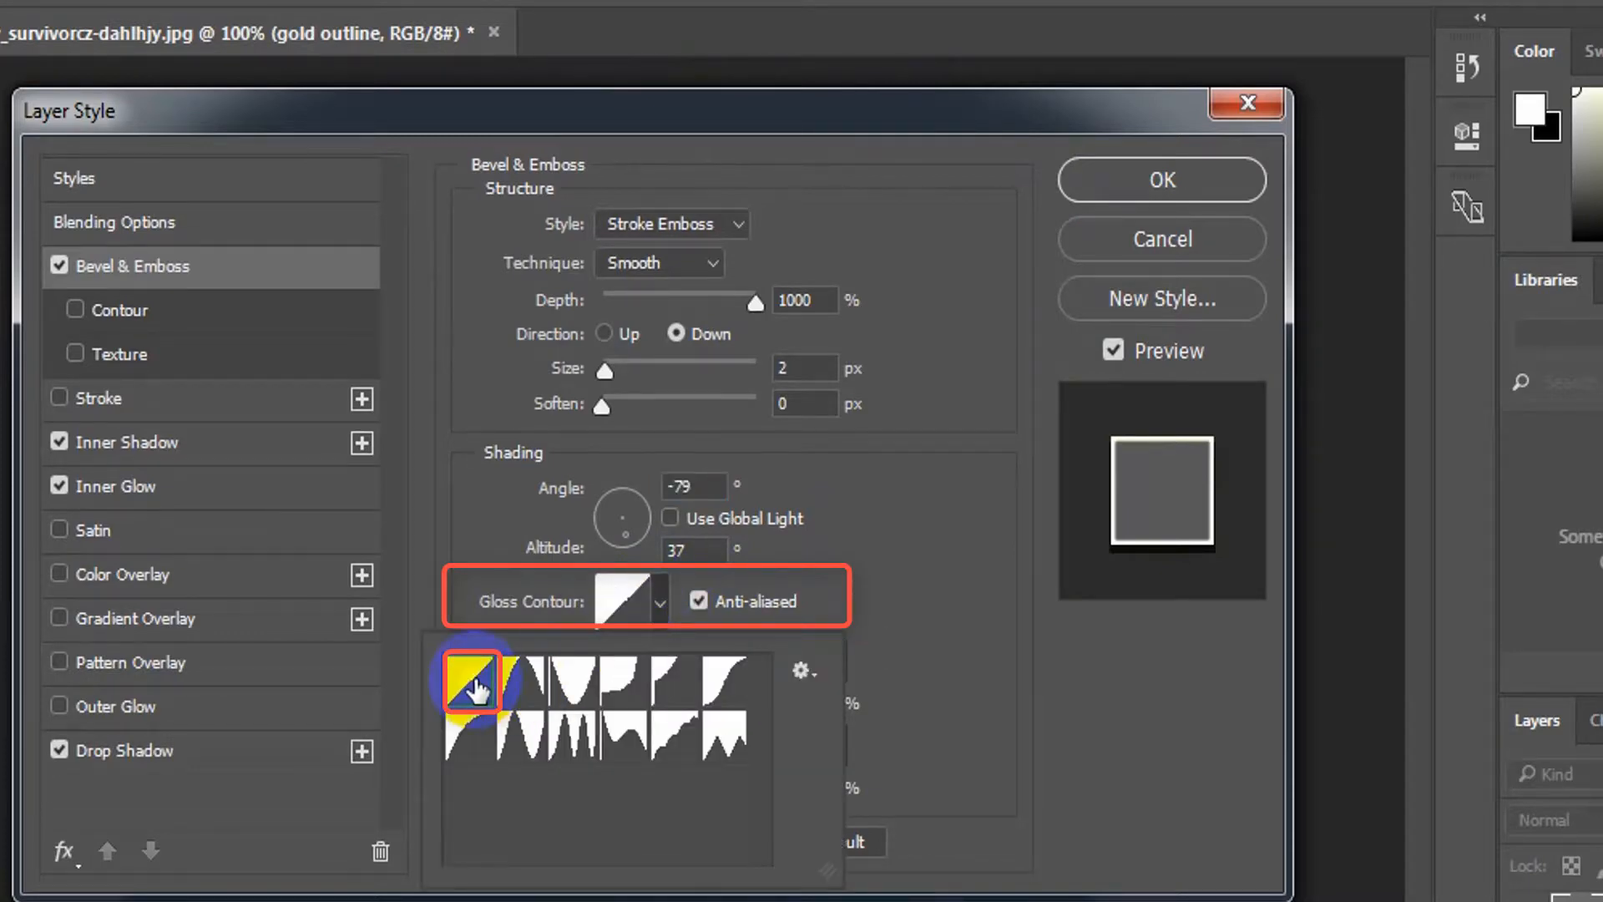
click(880, 575)
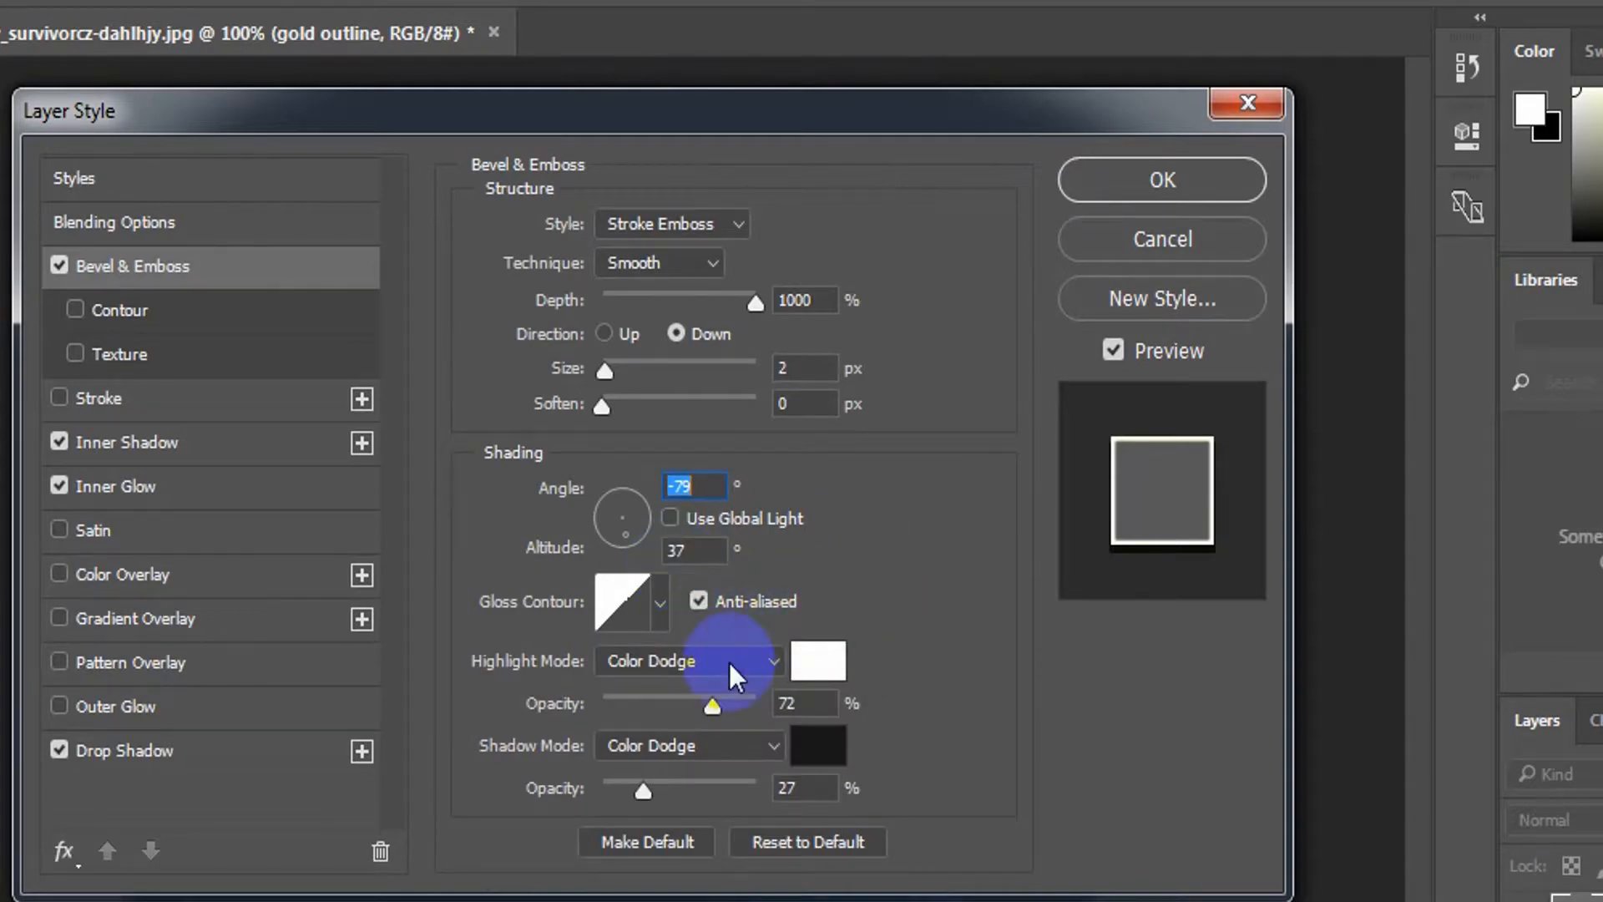
click(816, 660)
text(ffff)
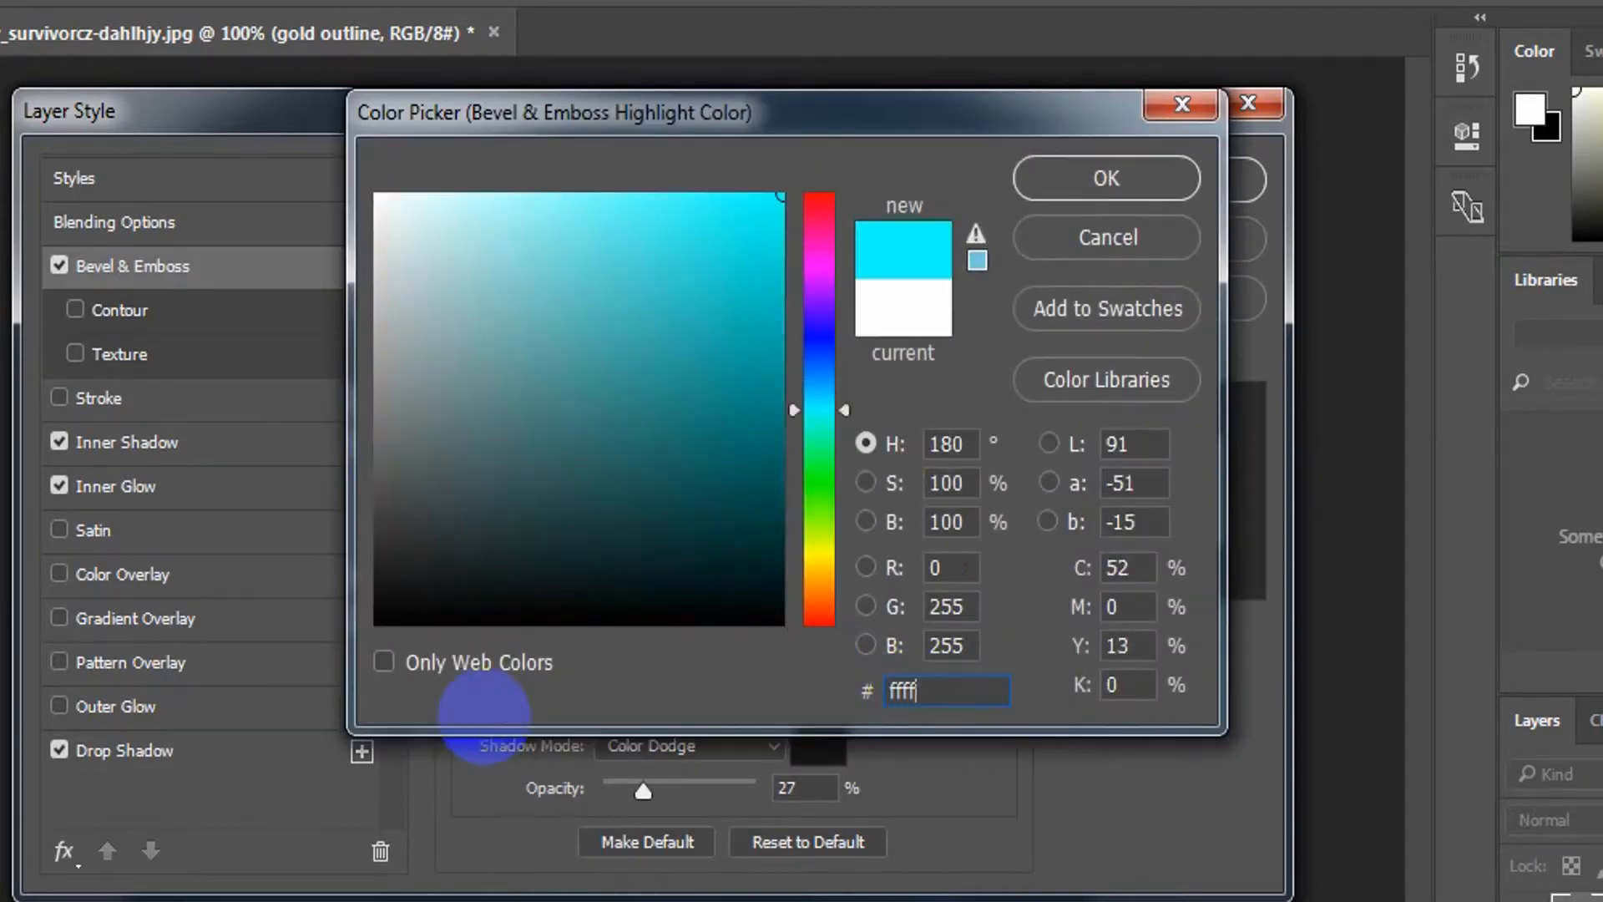
text(ff)
click(1106, 178)
Step: Set the bevel's shadow mode to Linear Burn with the colour #171718
click(749, 739)
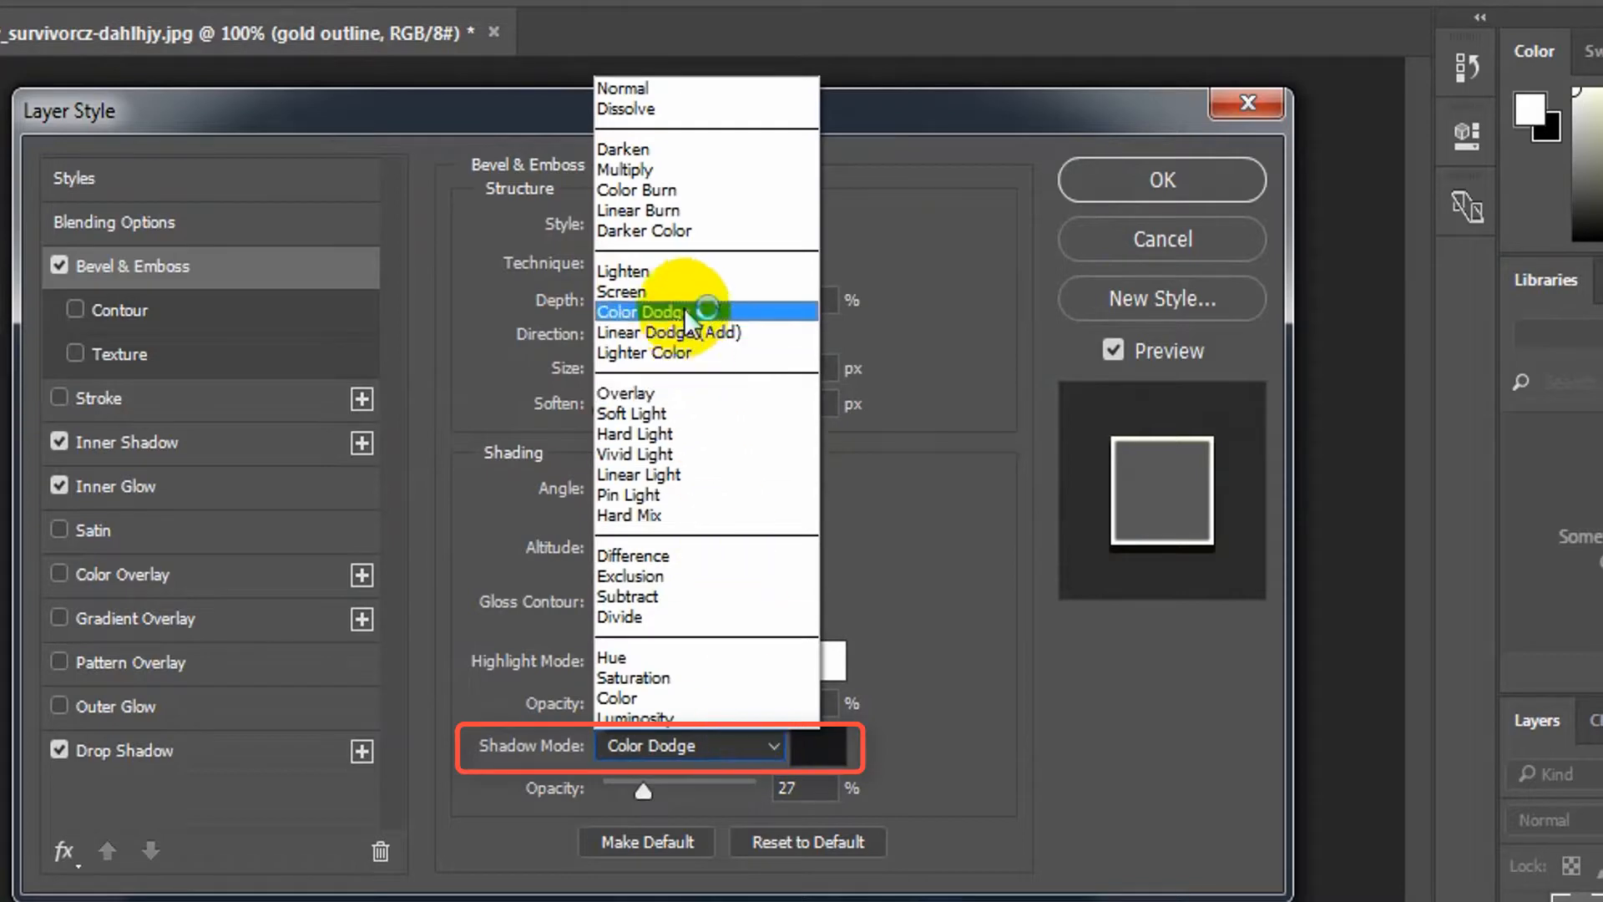
click(671, 211)
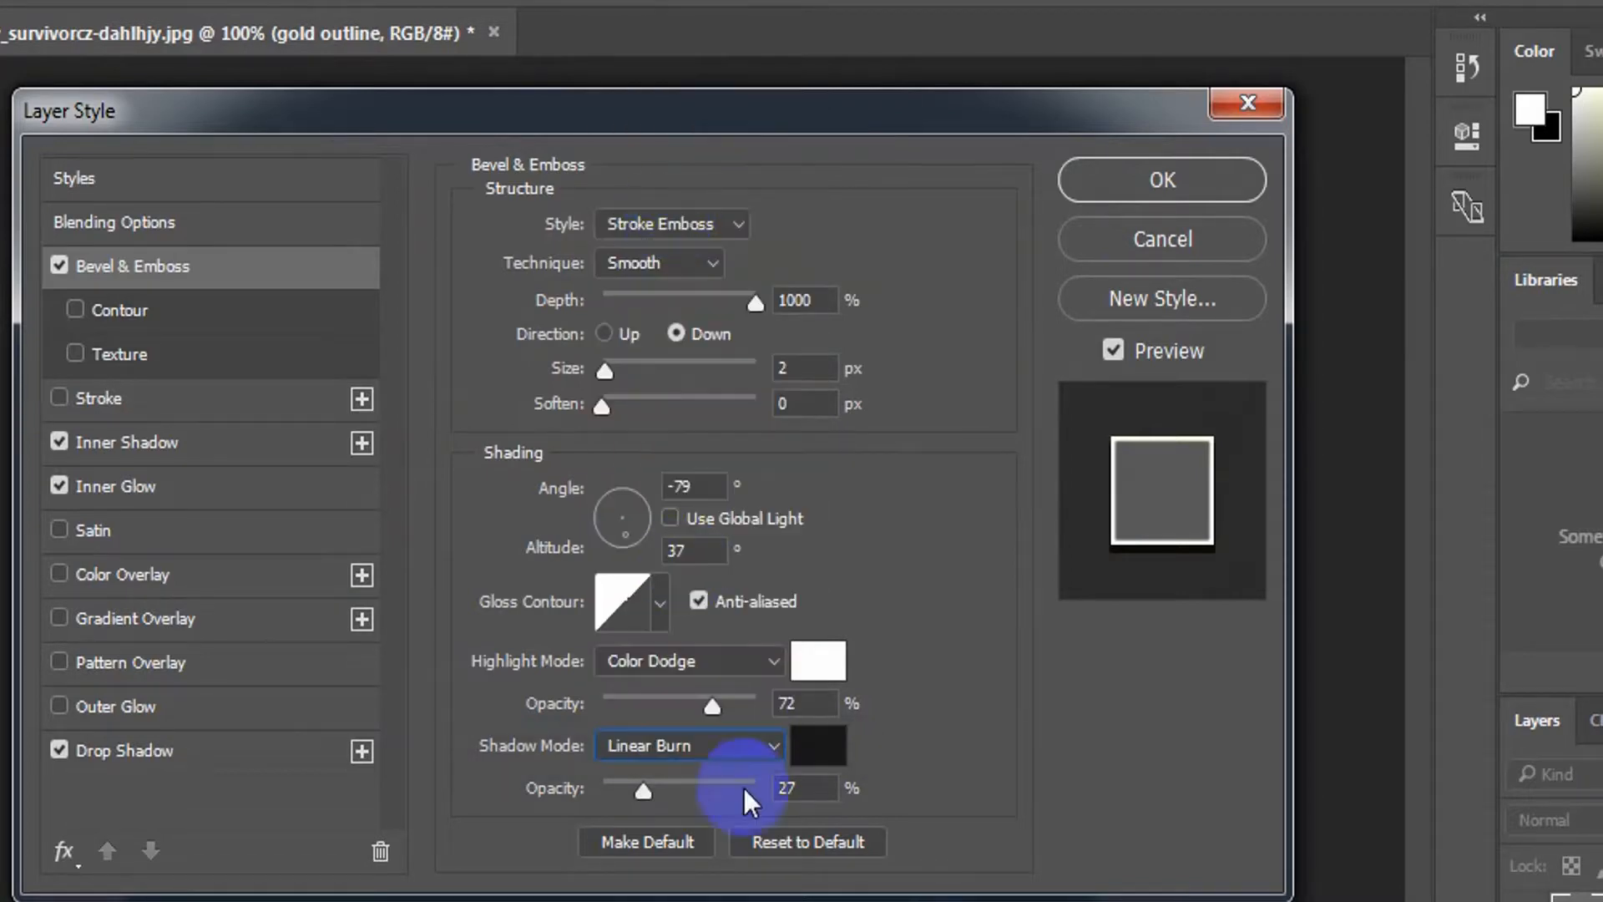
click(831, 751)
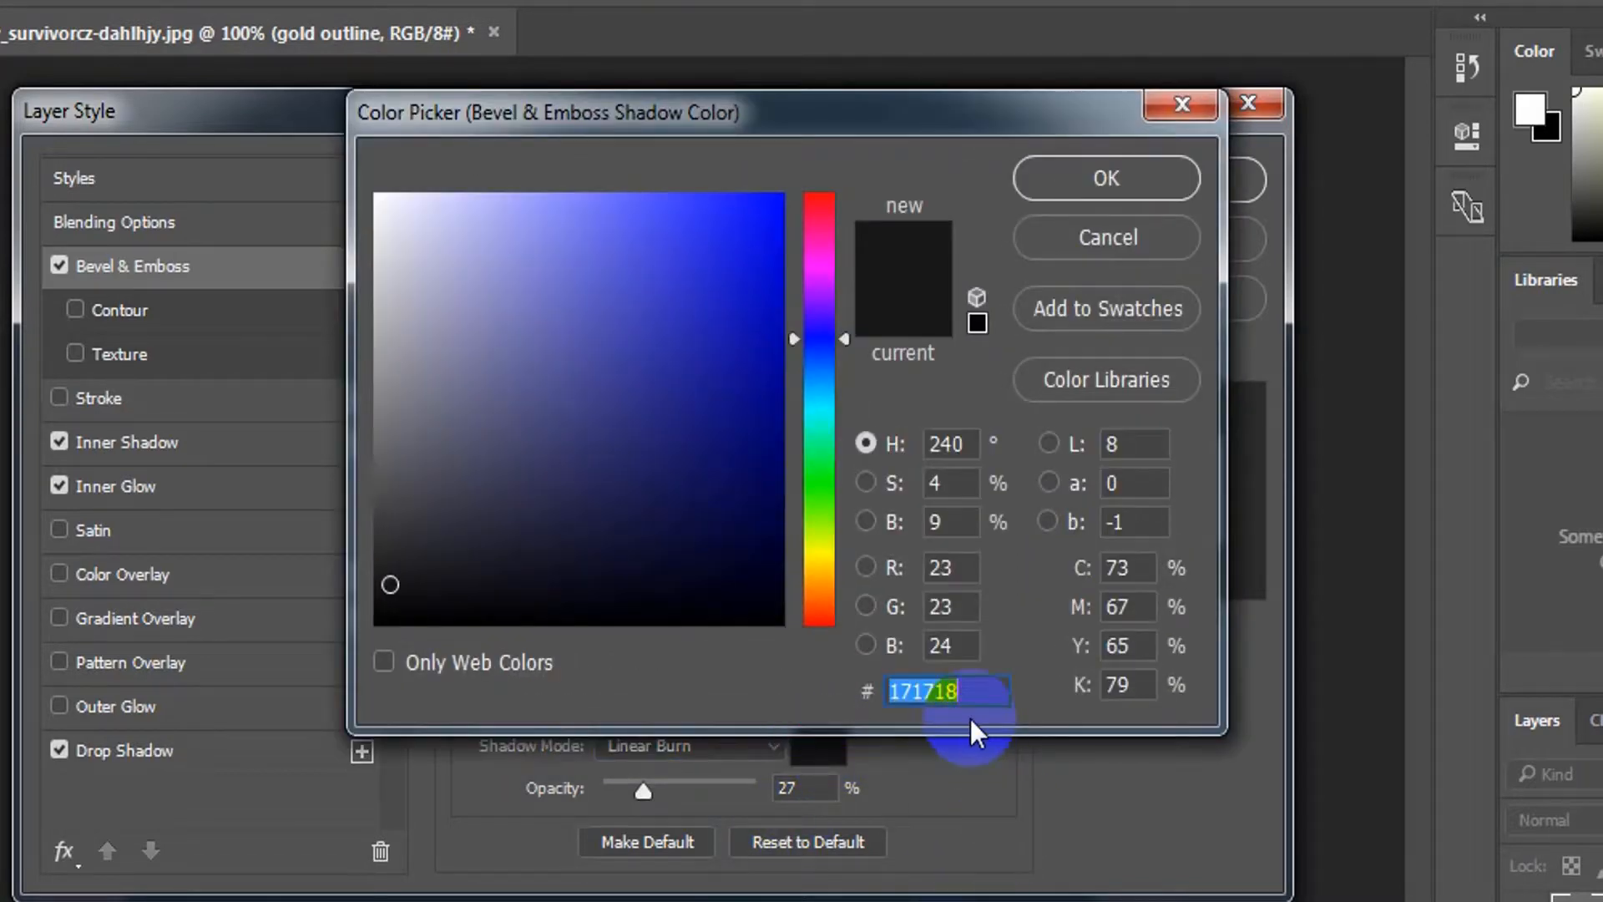
text(171718)
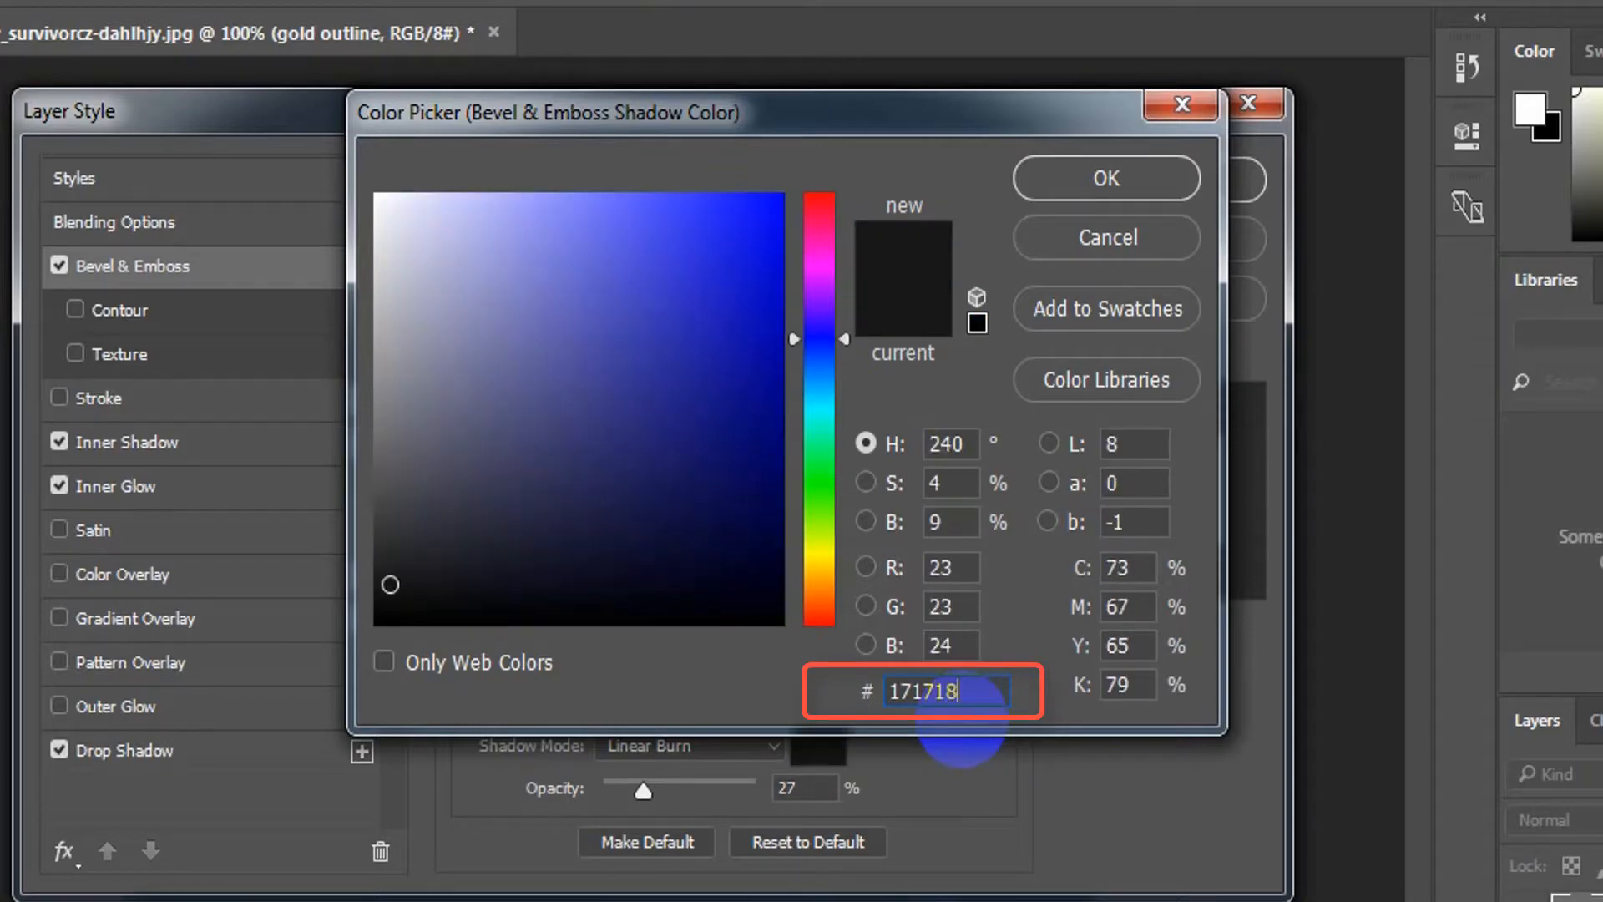
click(1043, 185)
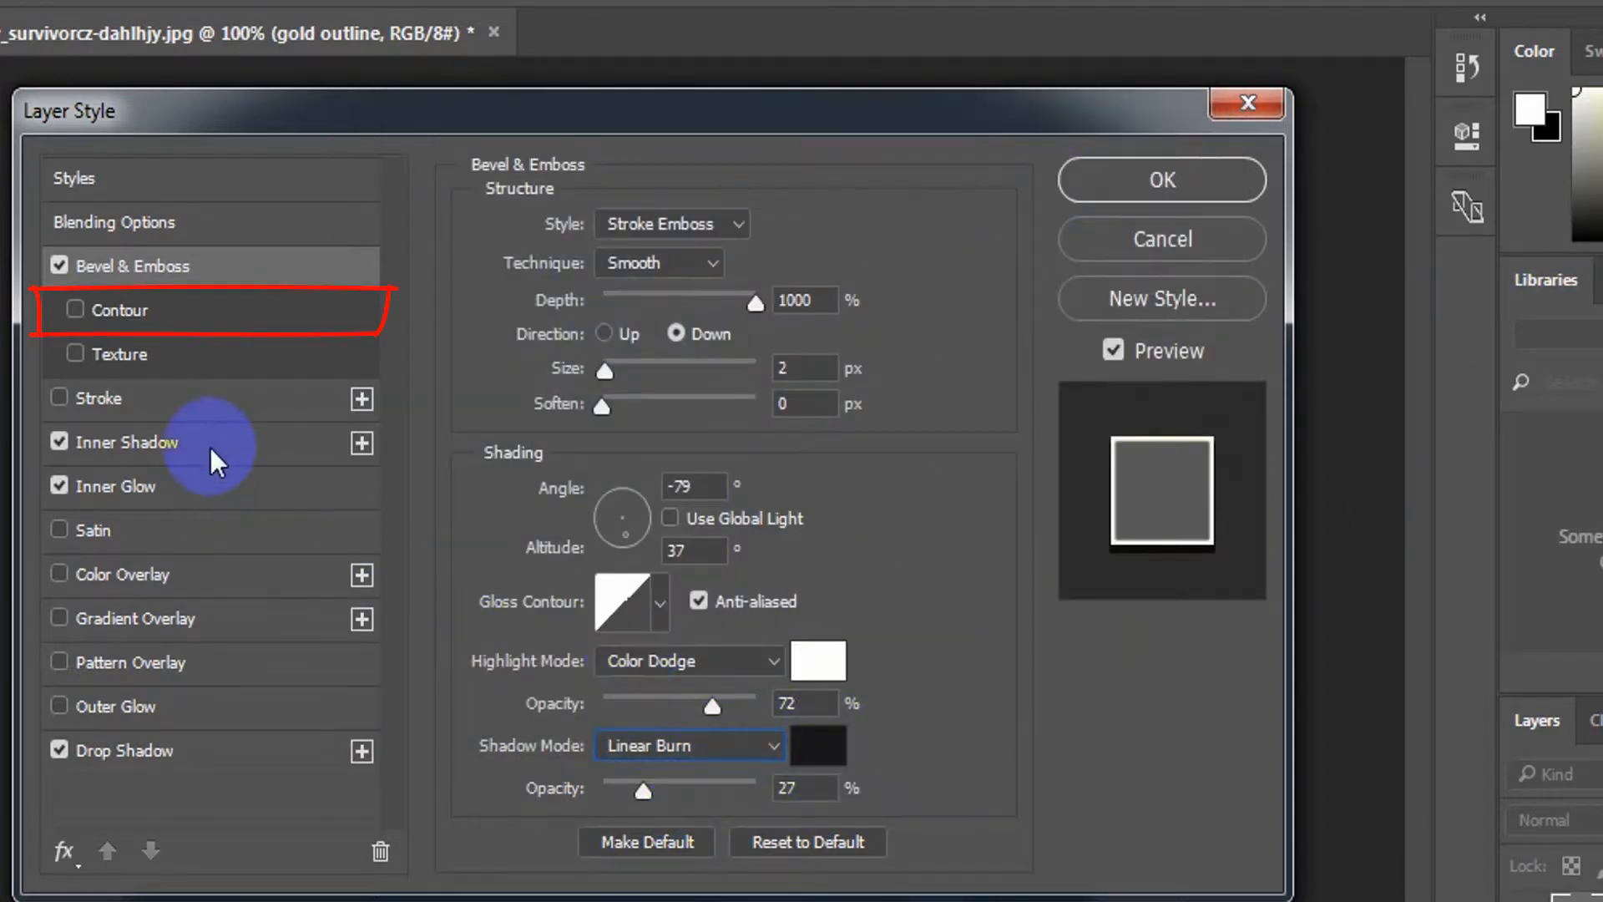
Step: Enable the bevel's Contour option with the quarter-round curve preset and a range of 59%
click(179, 306)
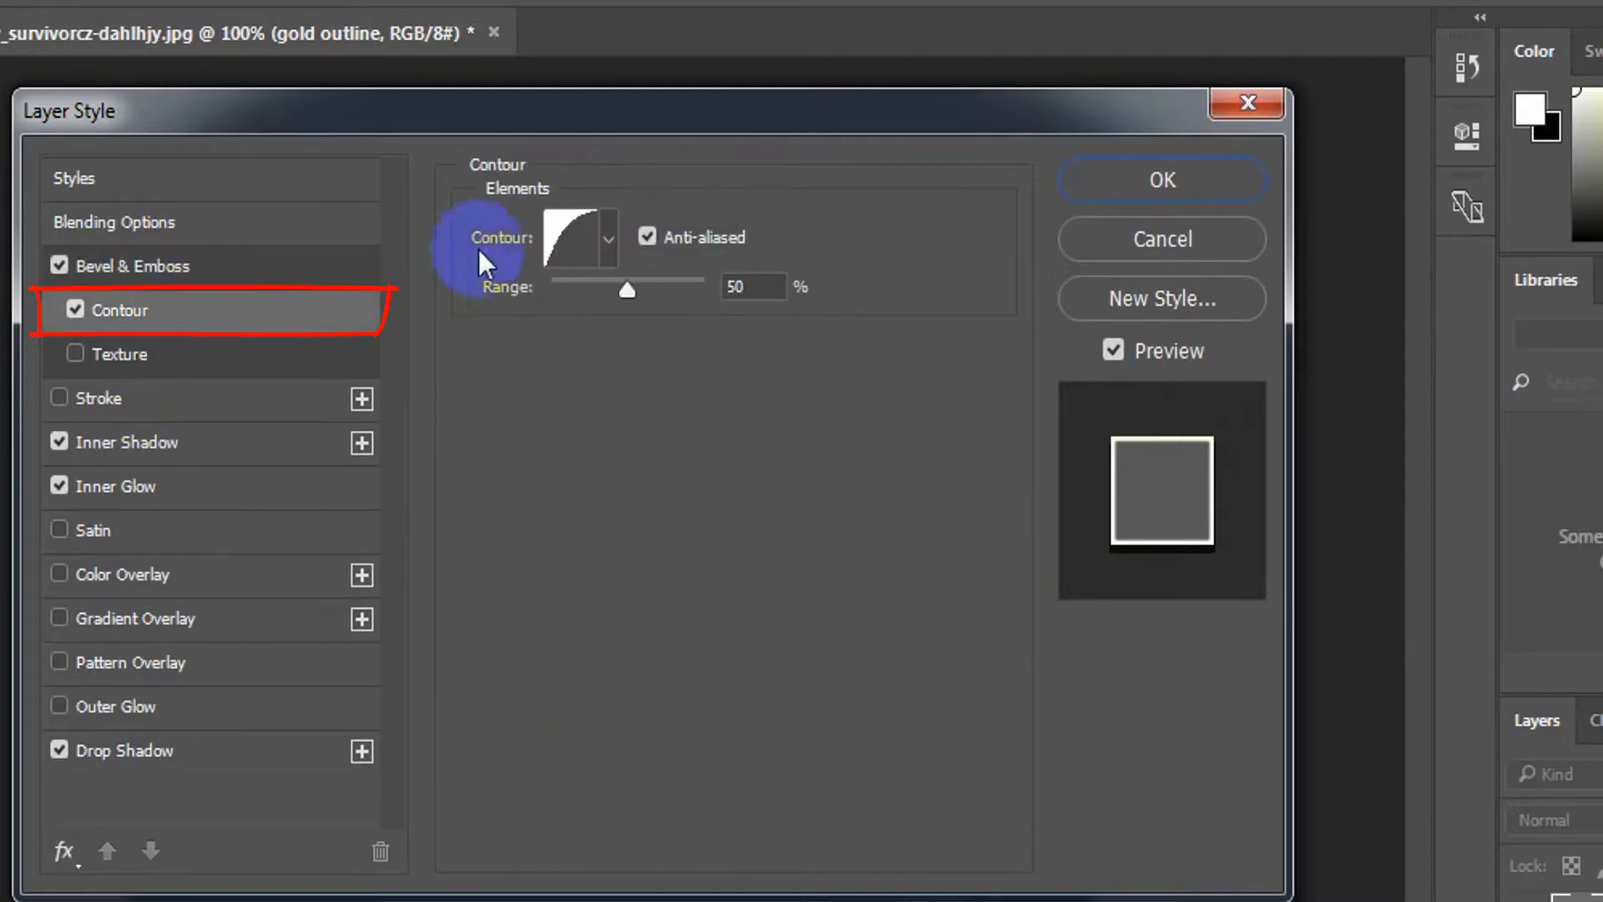
click(609, 224)
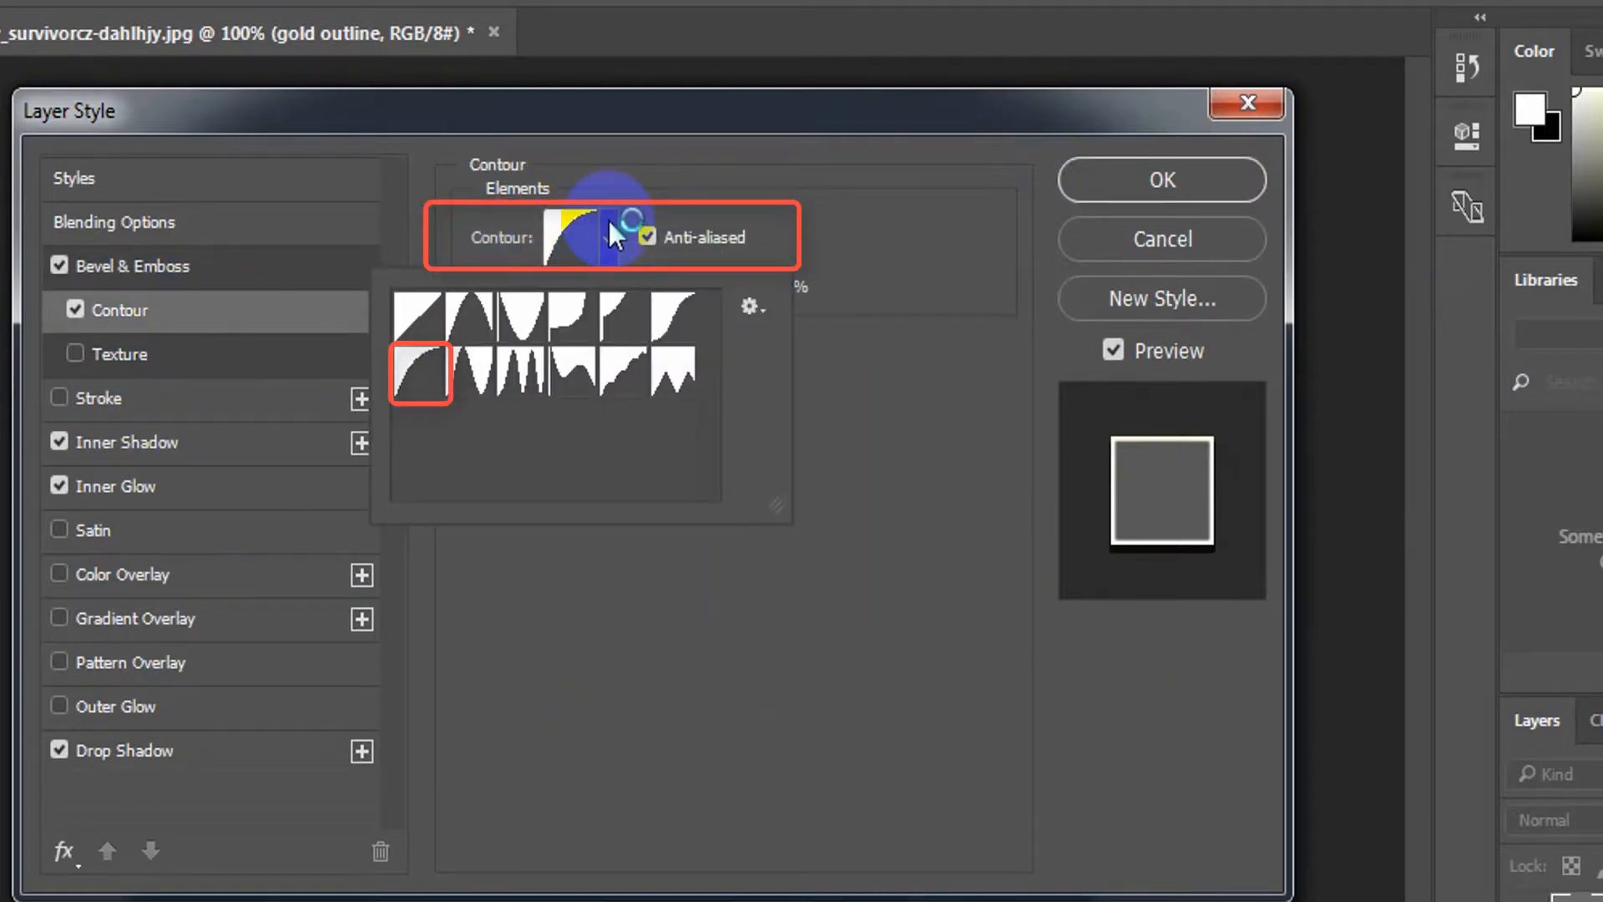
click(441, 371)
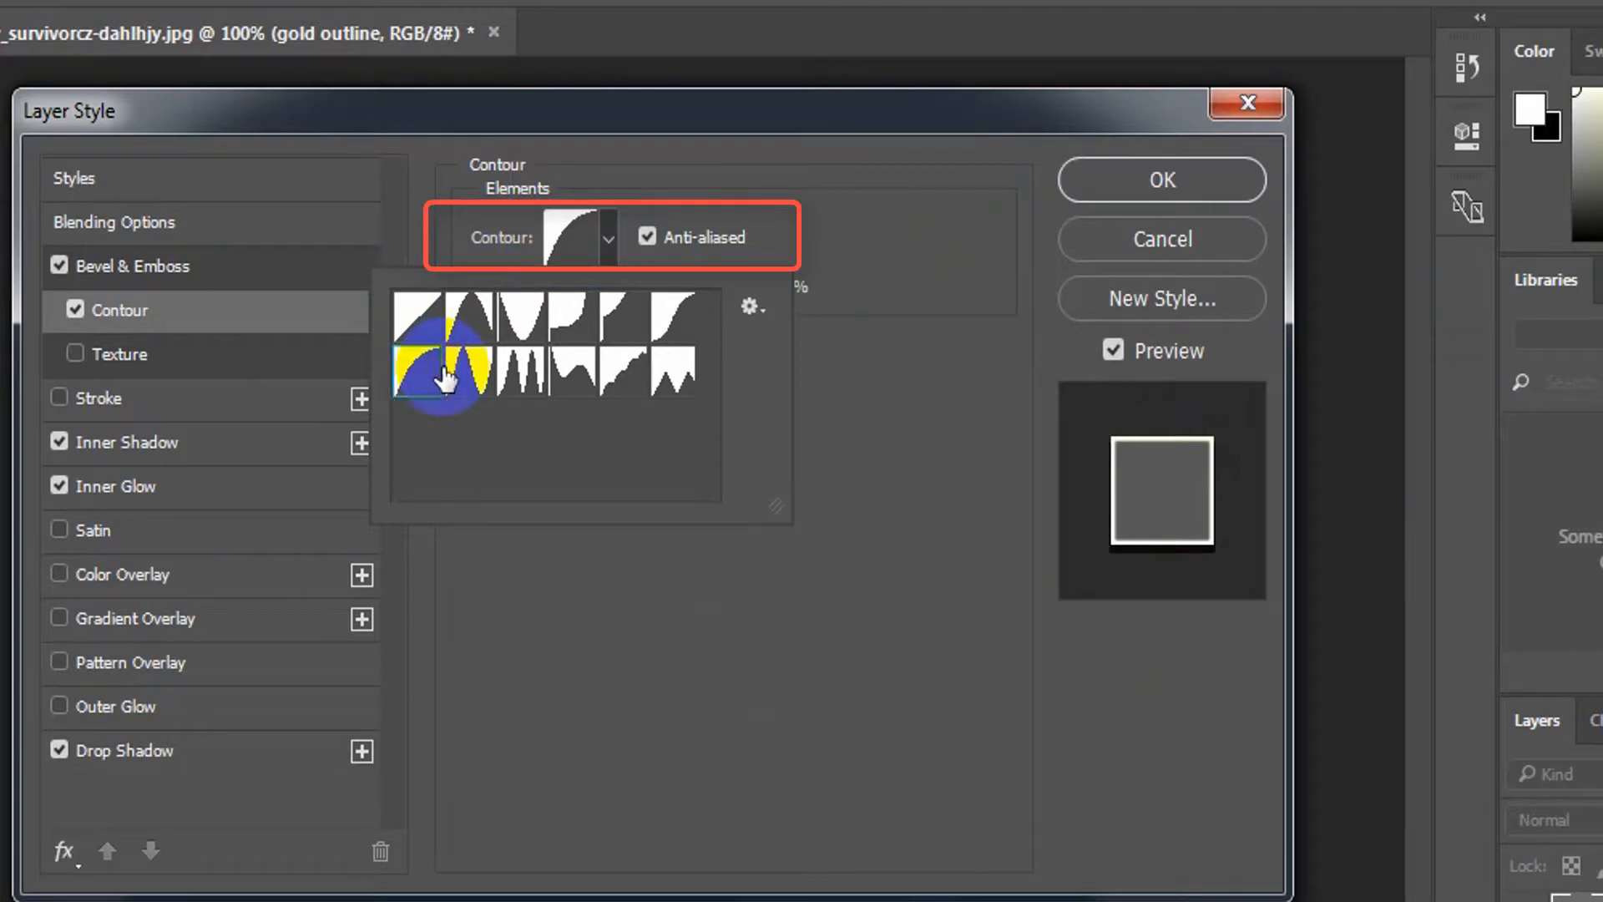
click(904, 486)
double_click(776, 286)
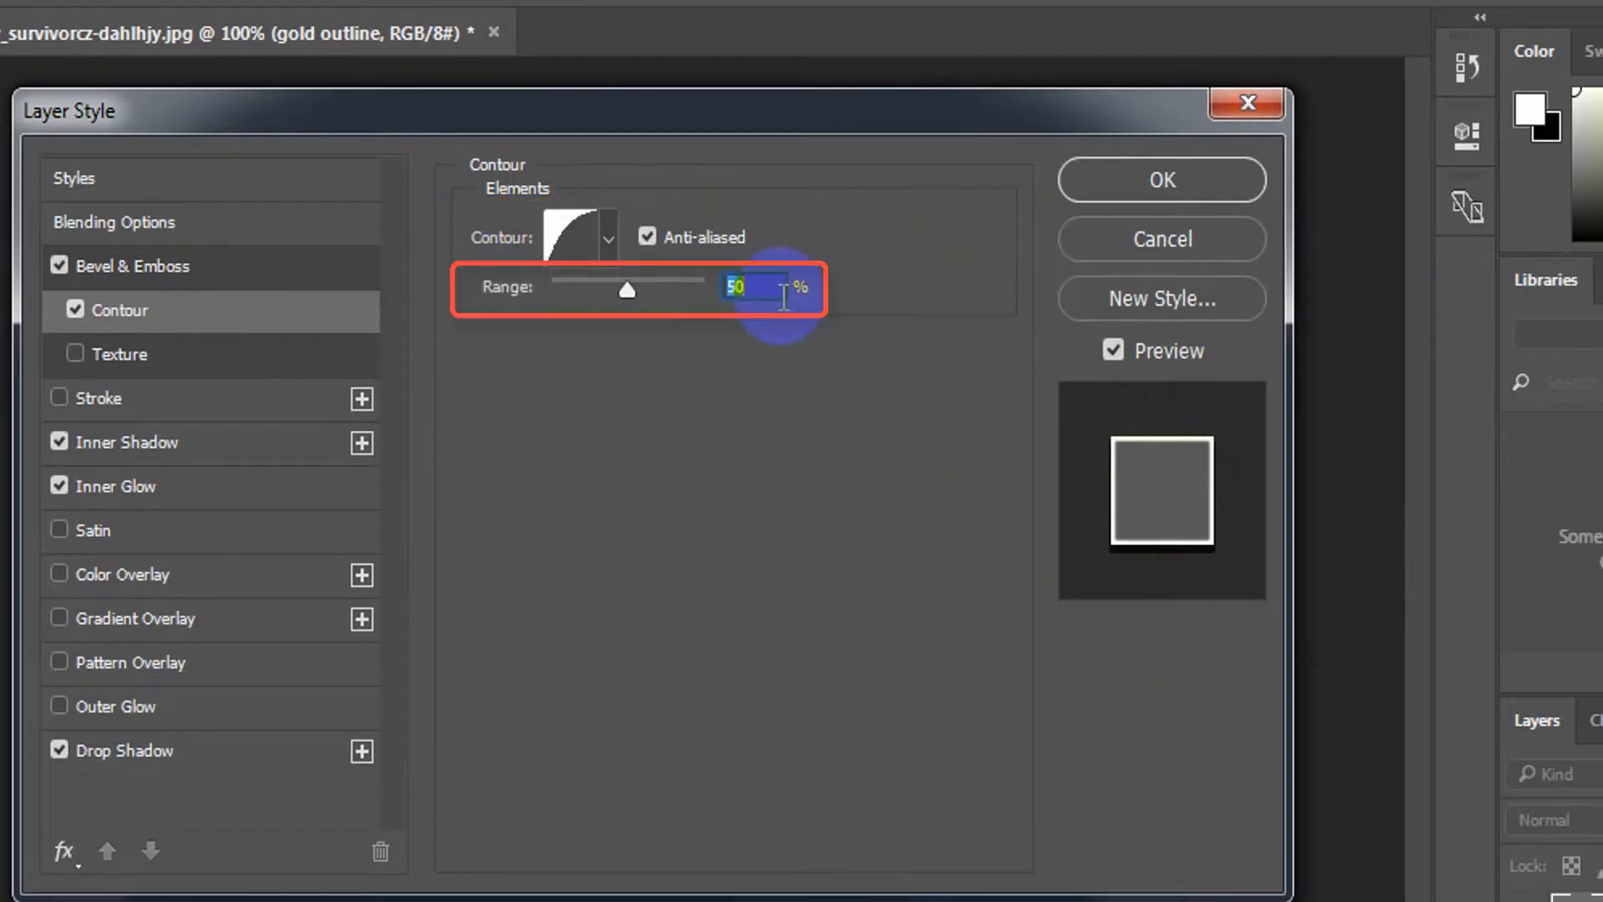
text(59)
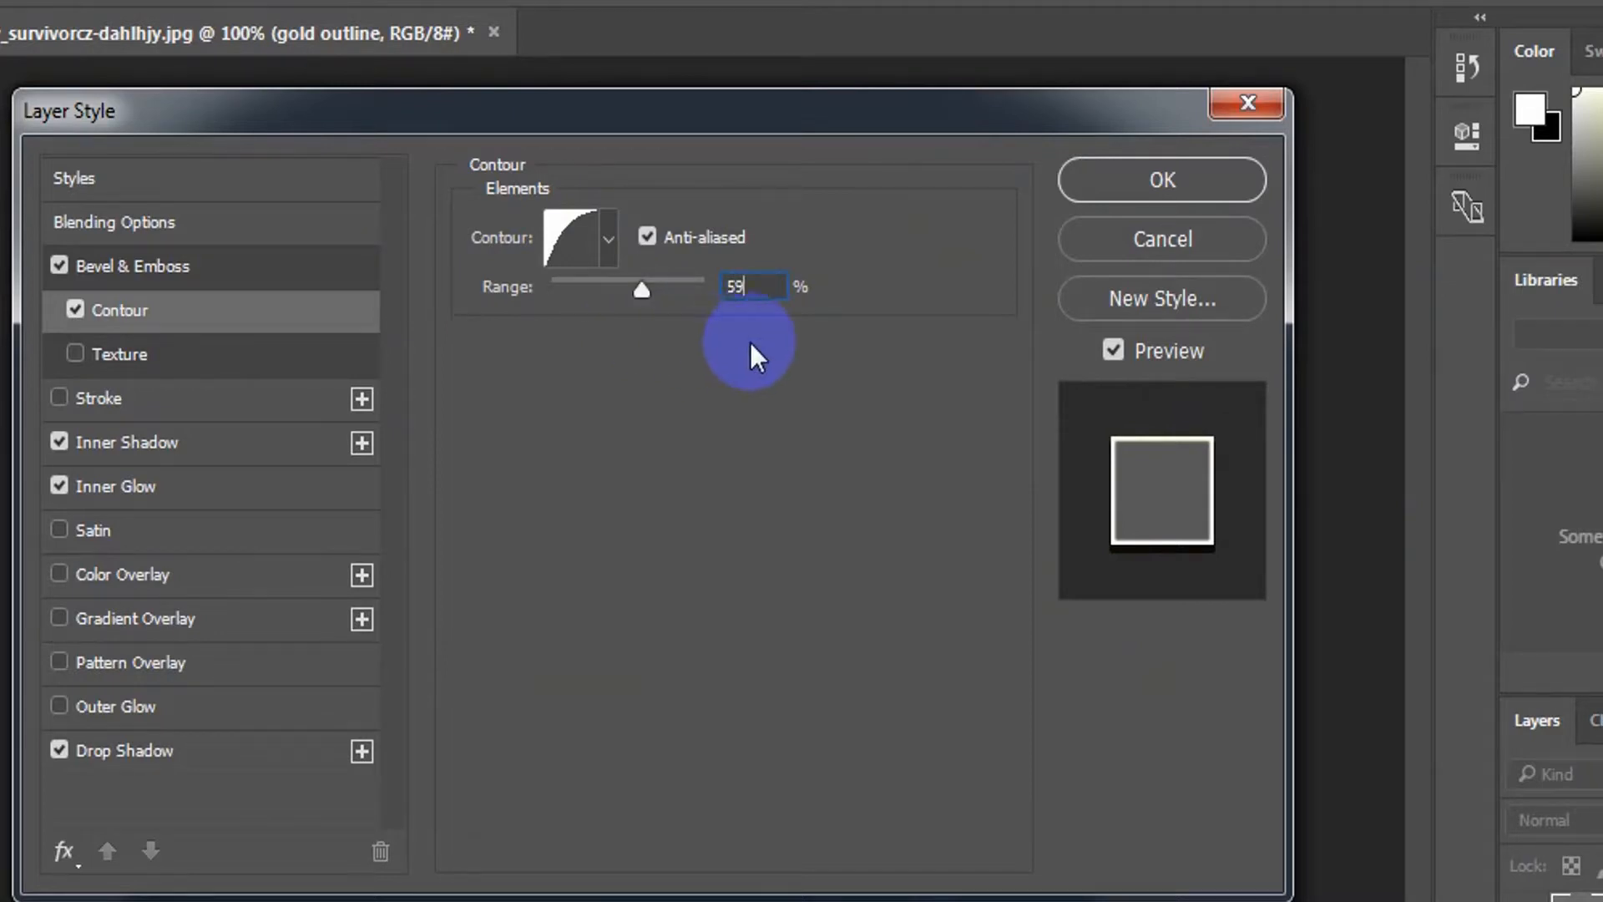
key(Tab)
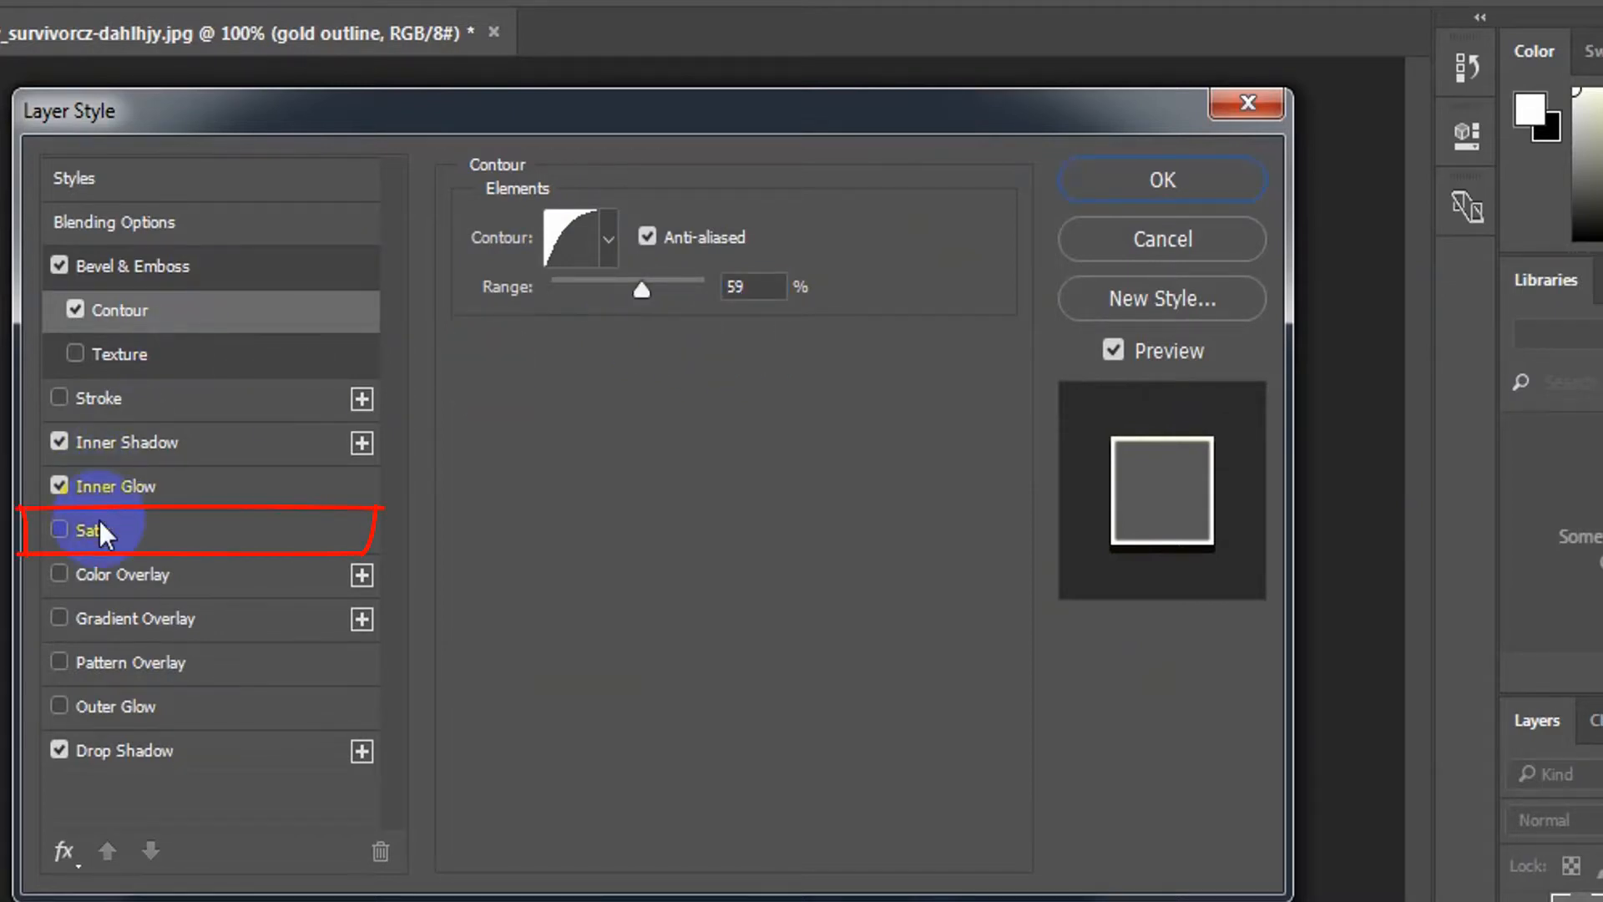
Step: Add a Satin effect with Color Dodge blending and the colour #ffffff
click(149, 532)
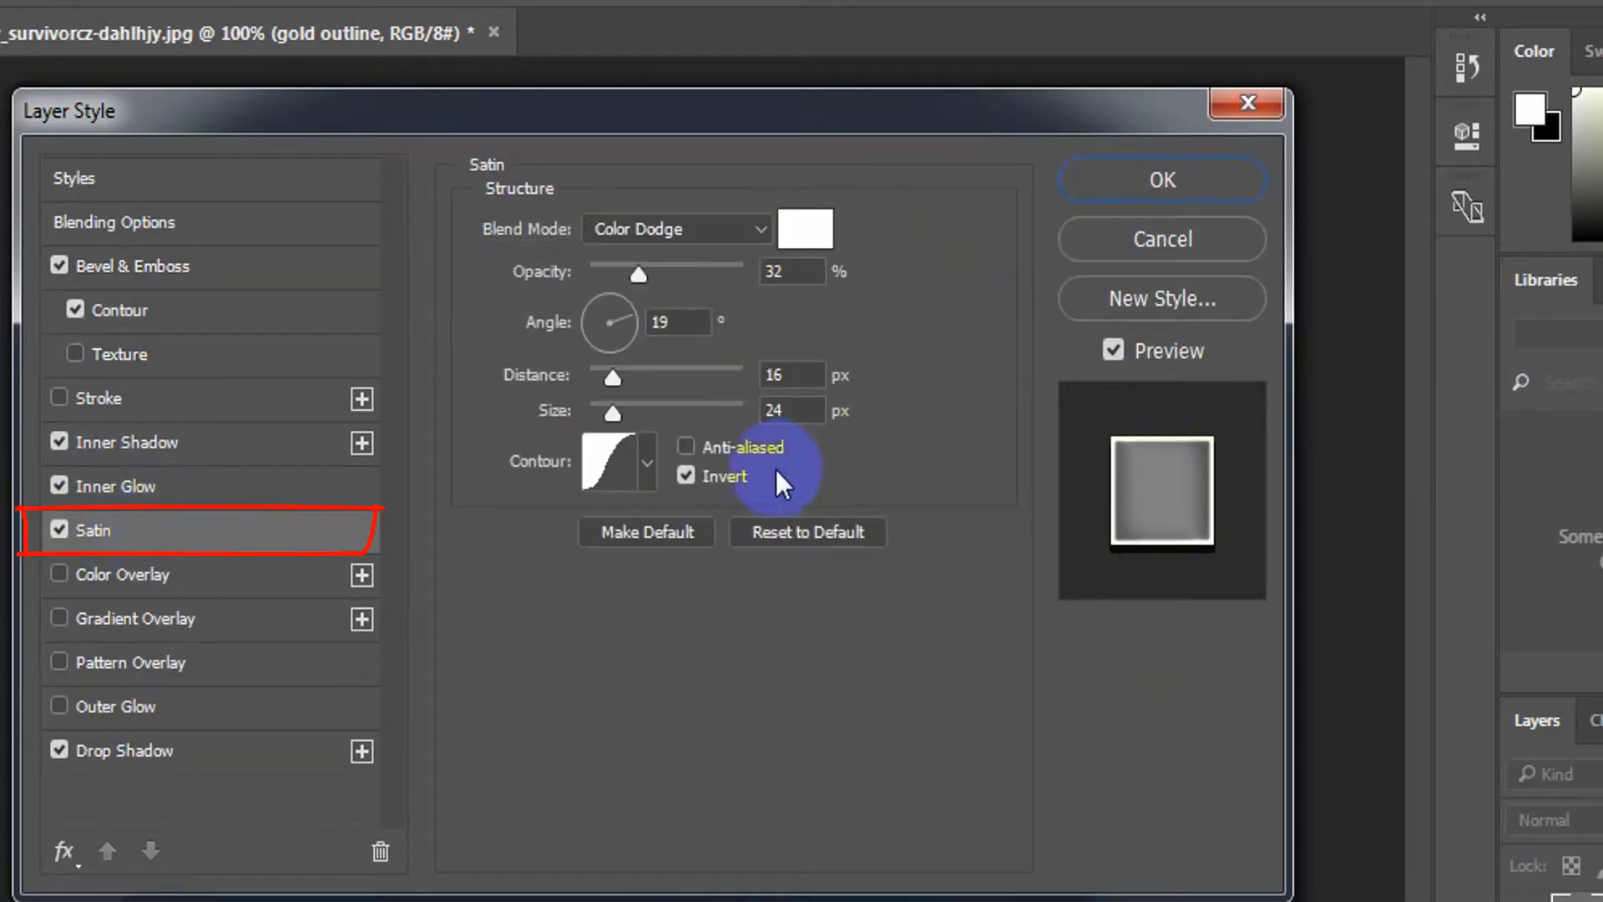
click(734, 225)
click(735, 226)
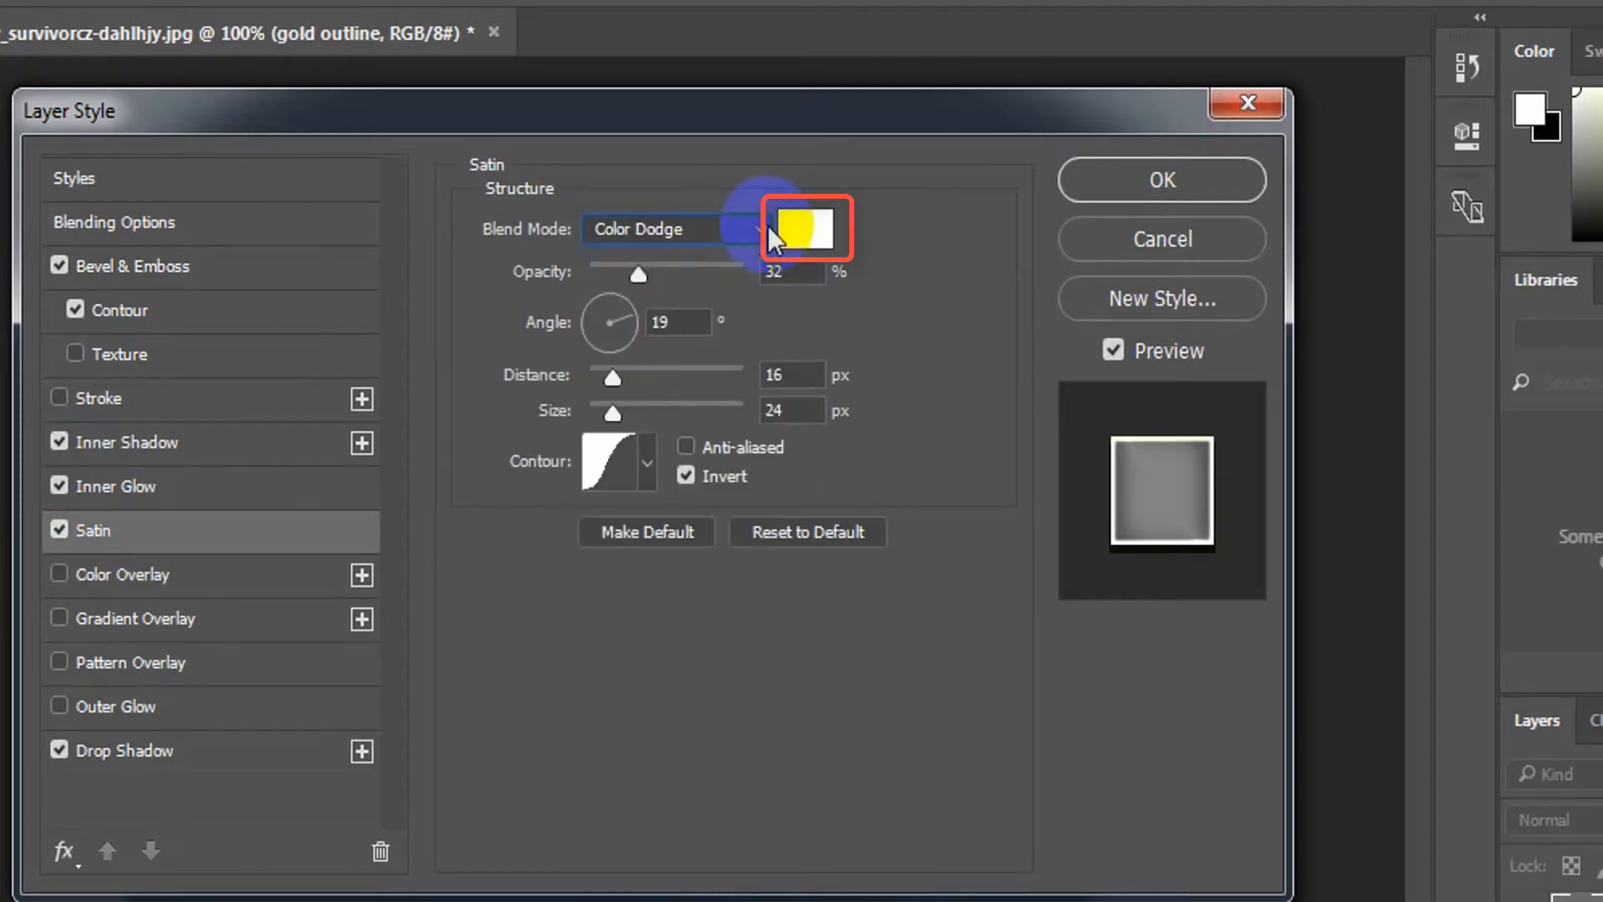
click(805, 229)
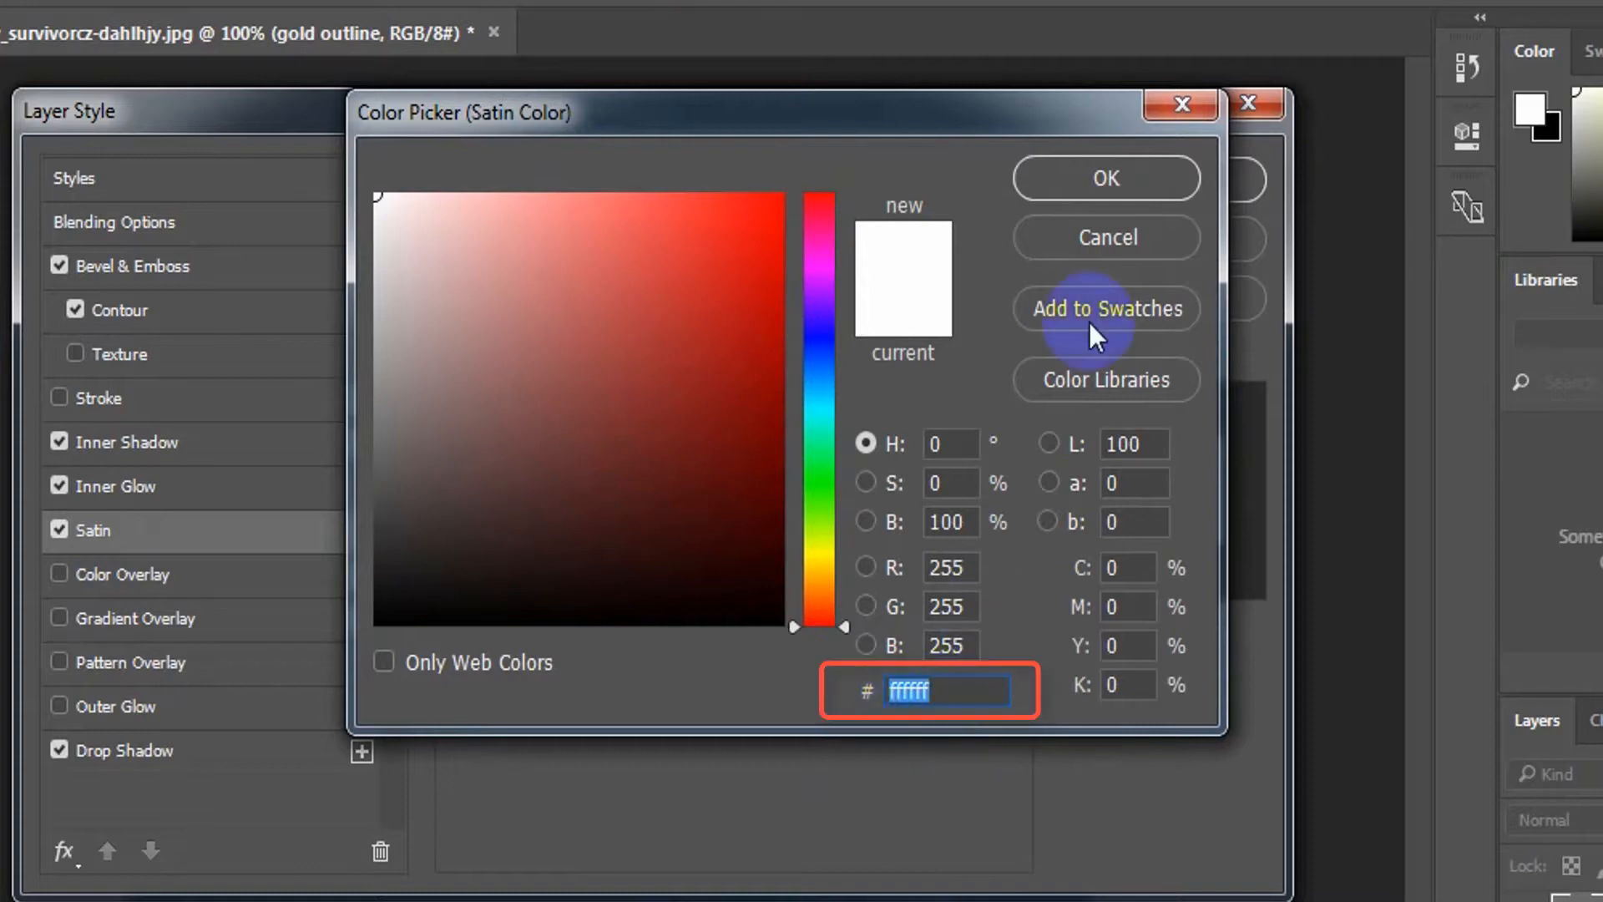
click(1113, 186)
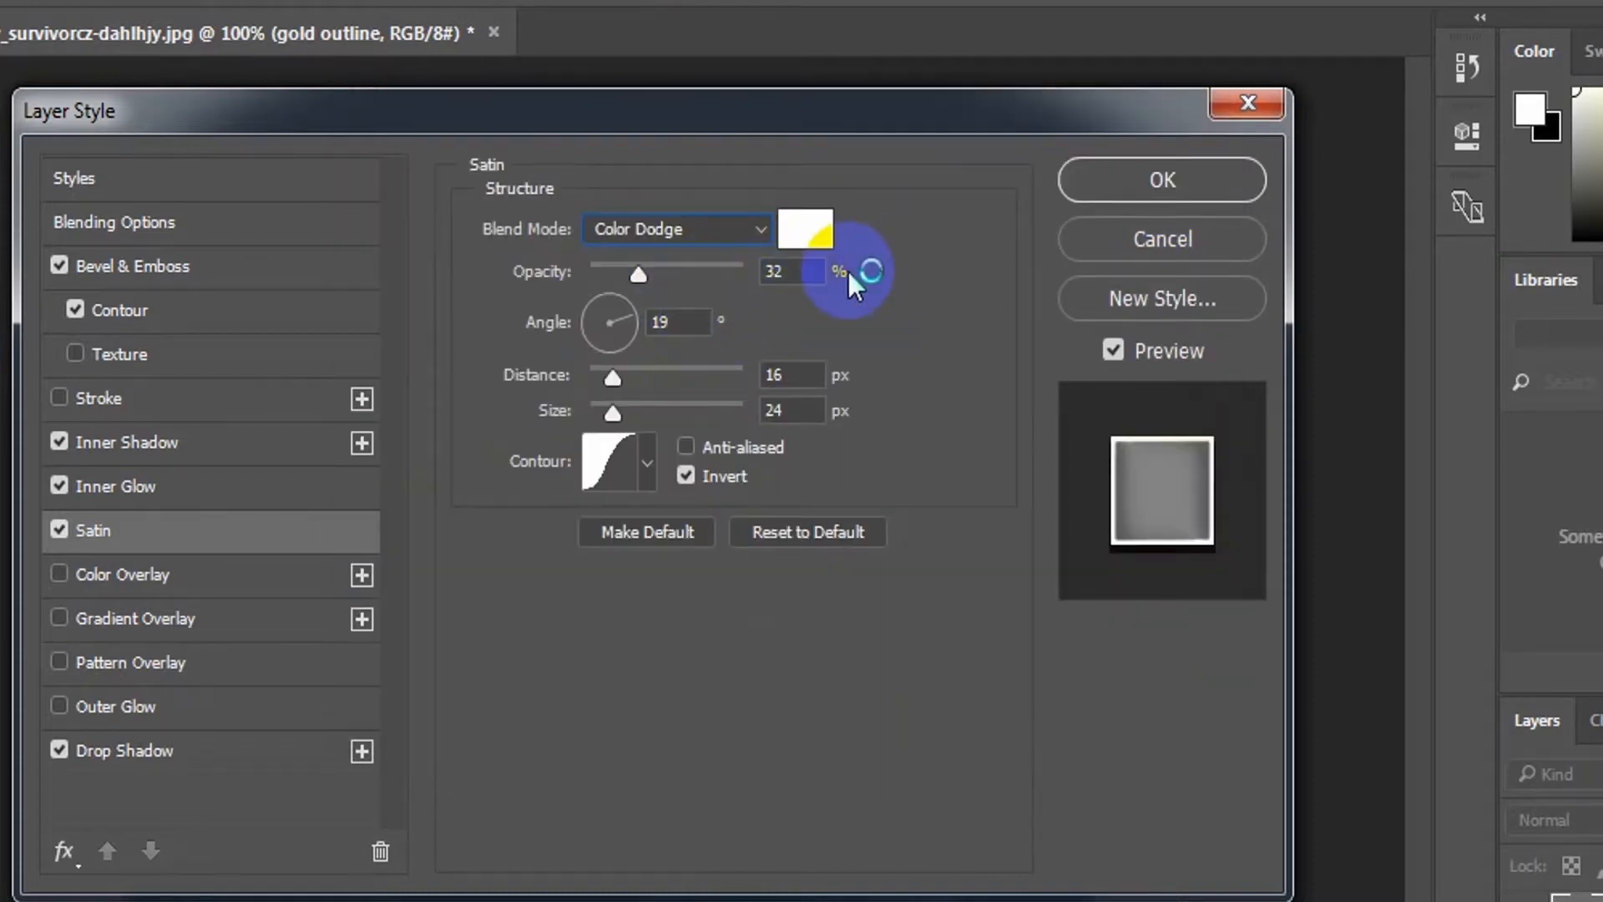
Step: Set the satin's opacity to 36%, angle to 19°, distance to 31 px and size to 38 px
double_click(801, 271)
text(3)
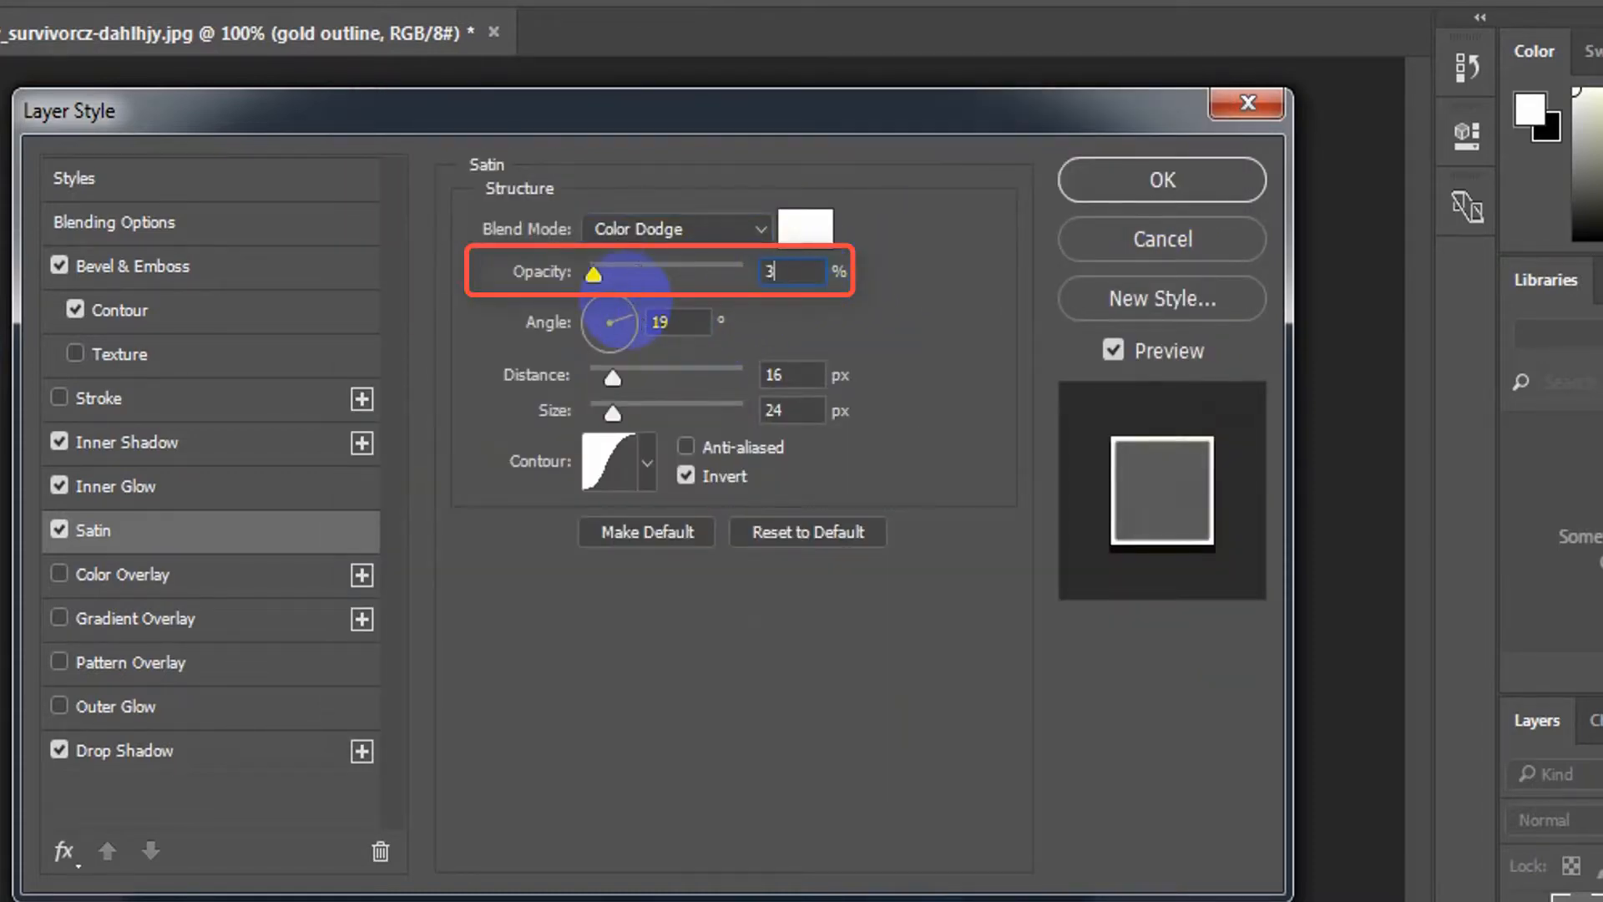
text(6)
double_click(689, 320)
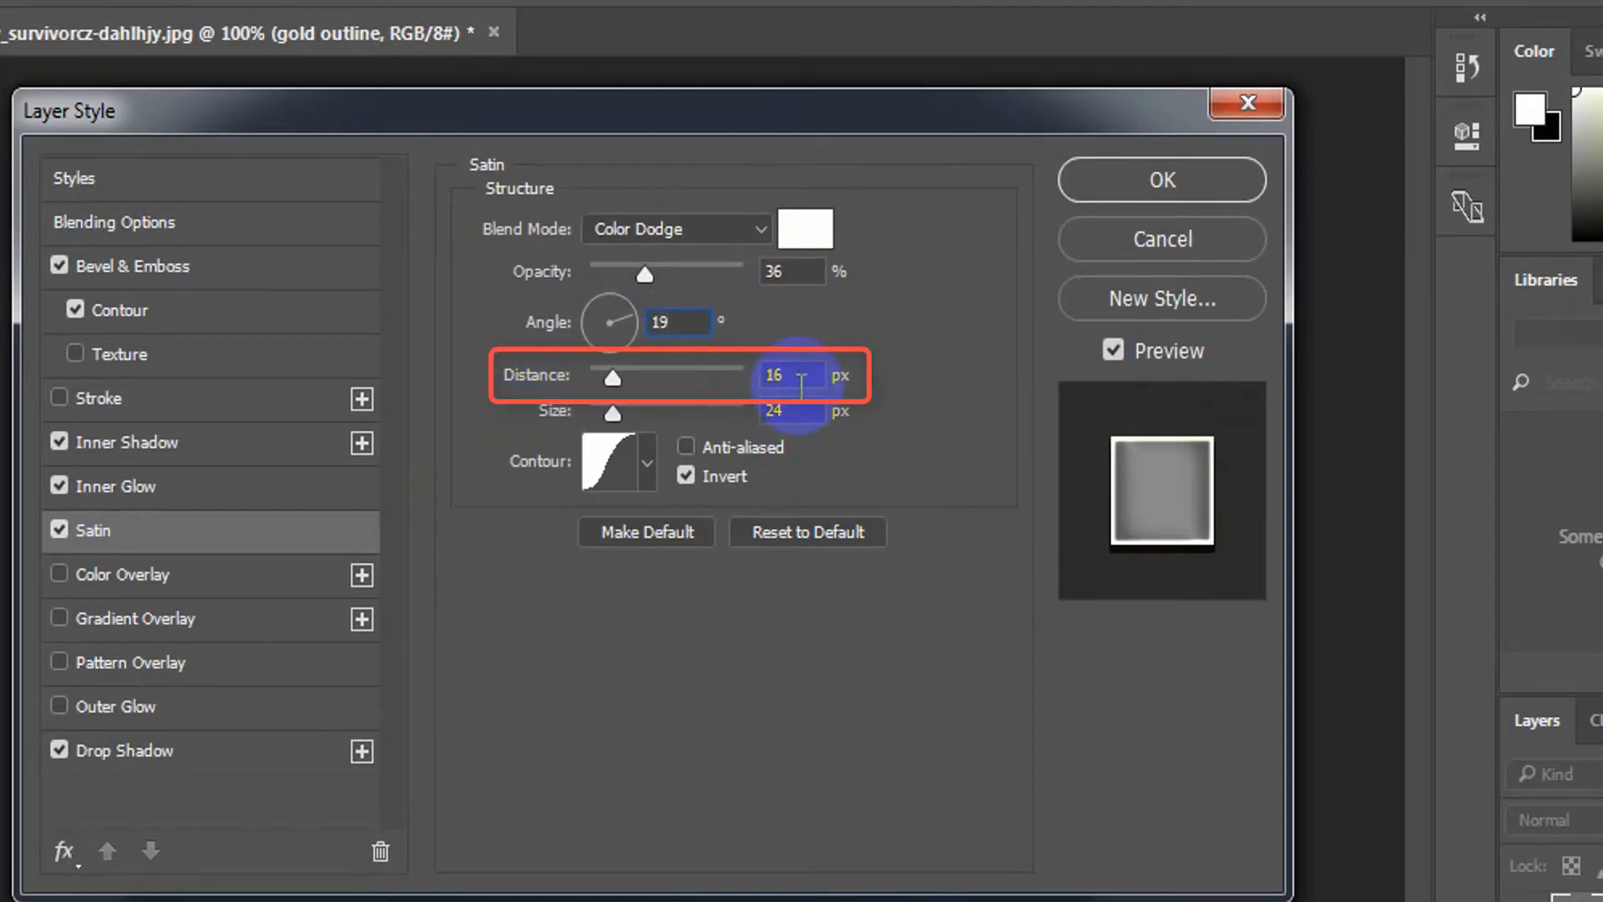
drag(801, 384, 672, 392)
text(31)
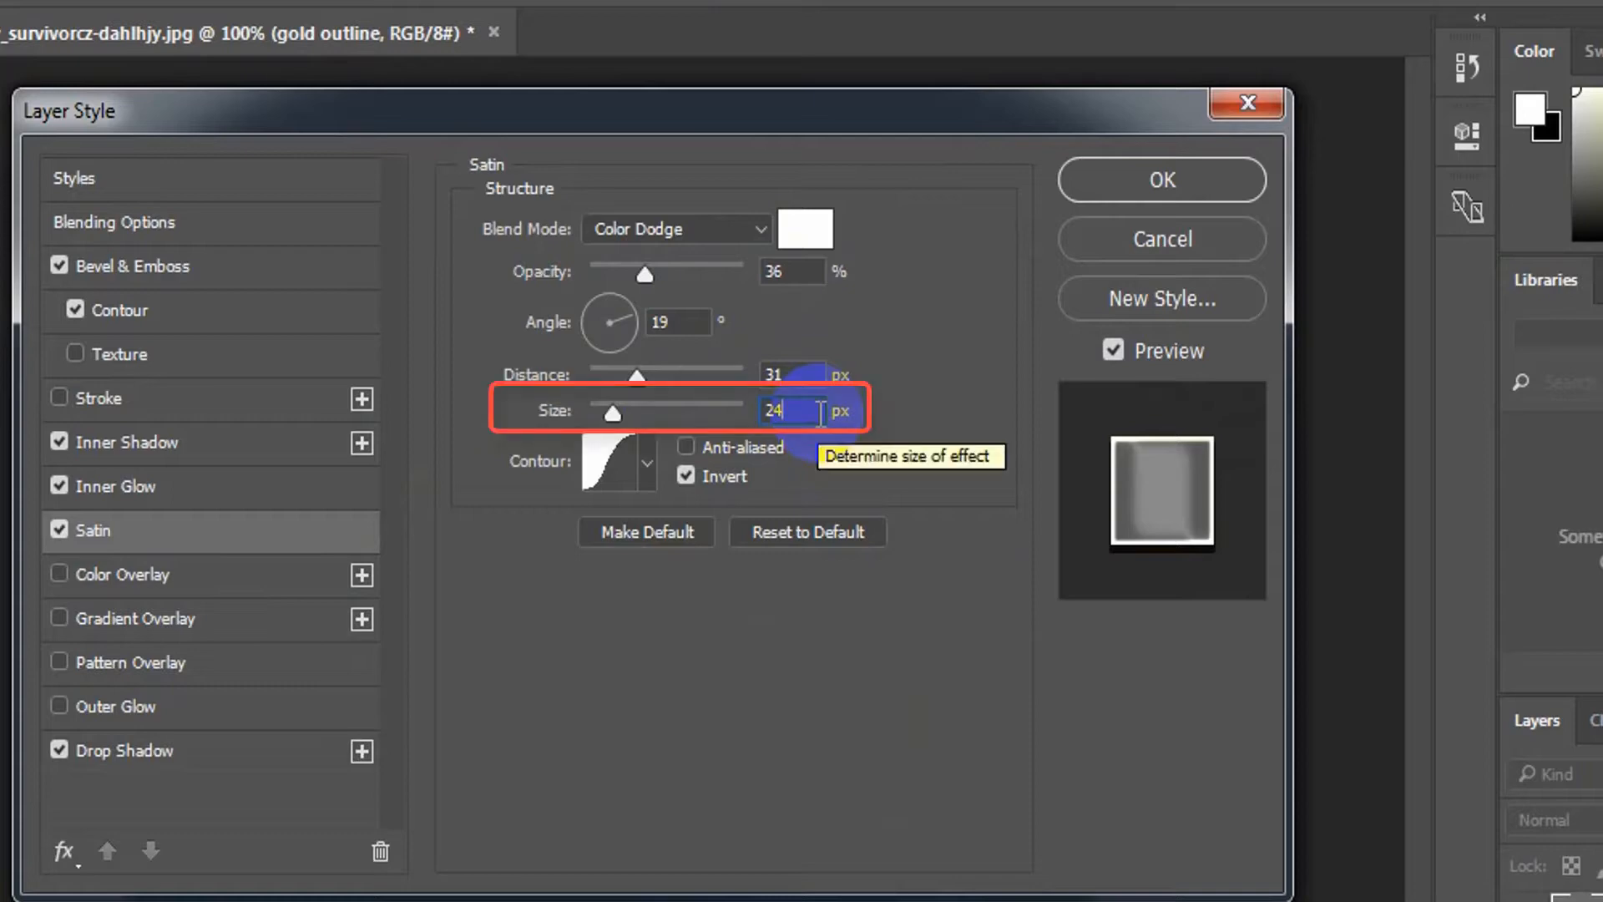
text(38)
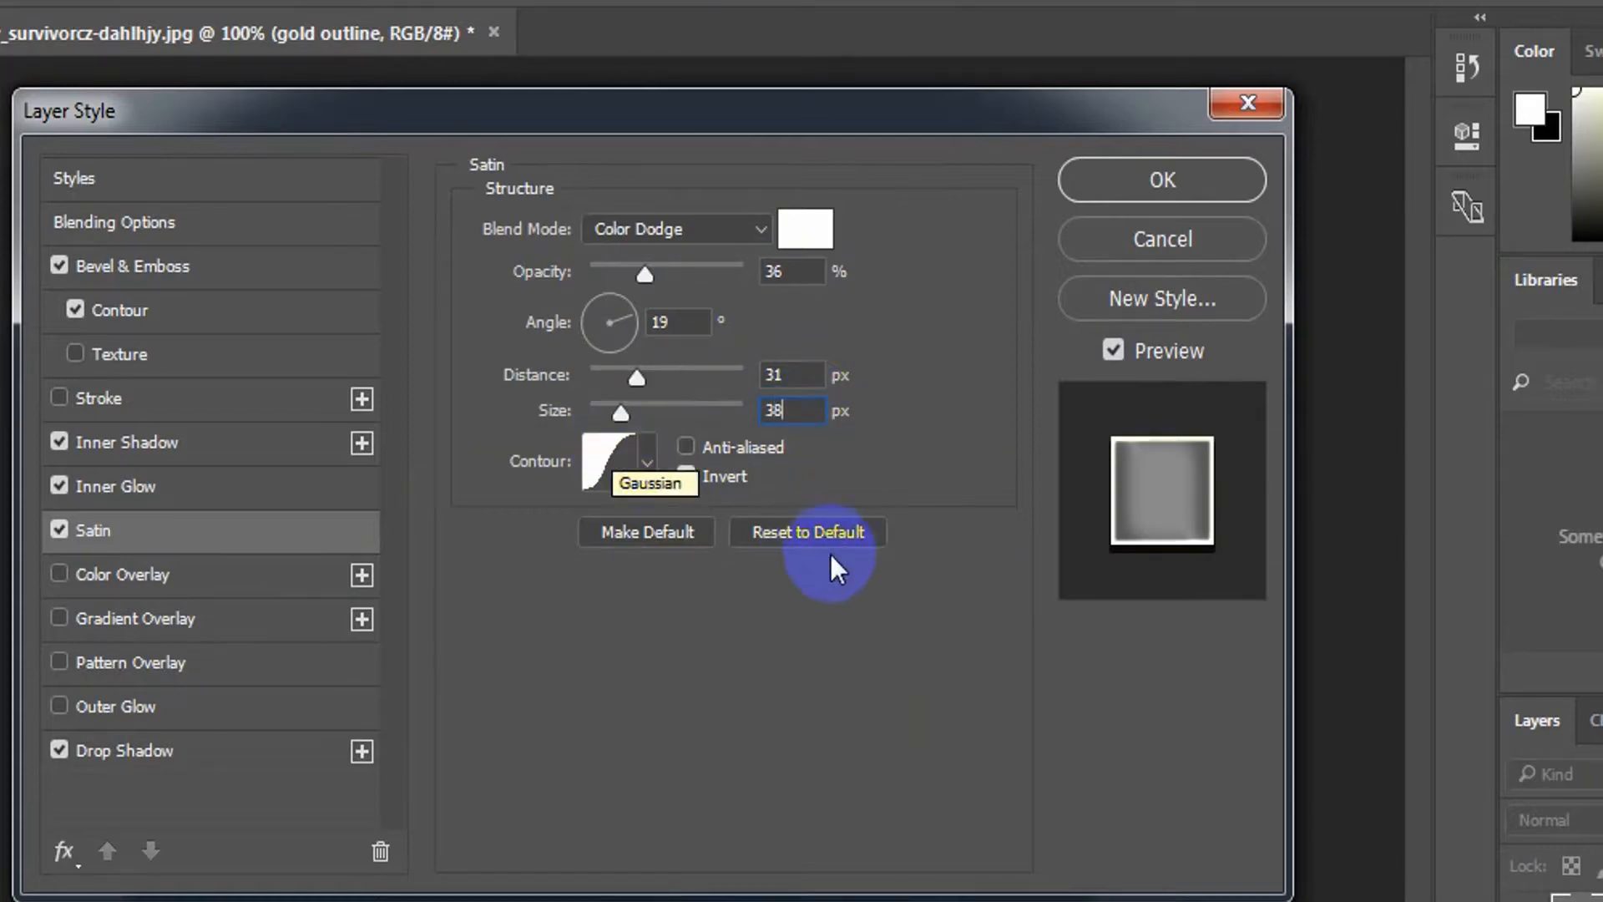
Step: Enable Invert for the satin effect and choose the Gaussian contour preset
click(685, 475)
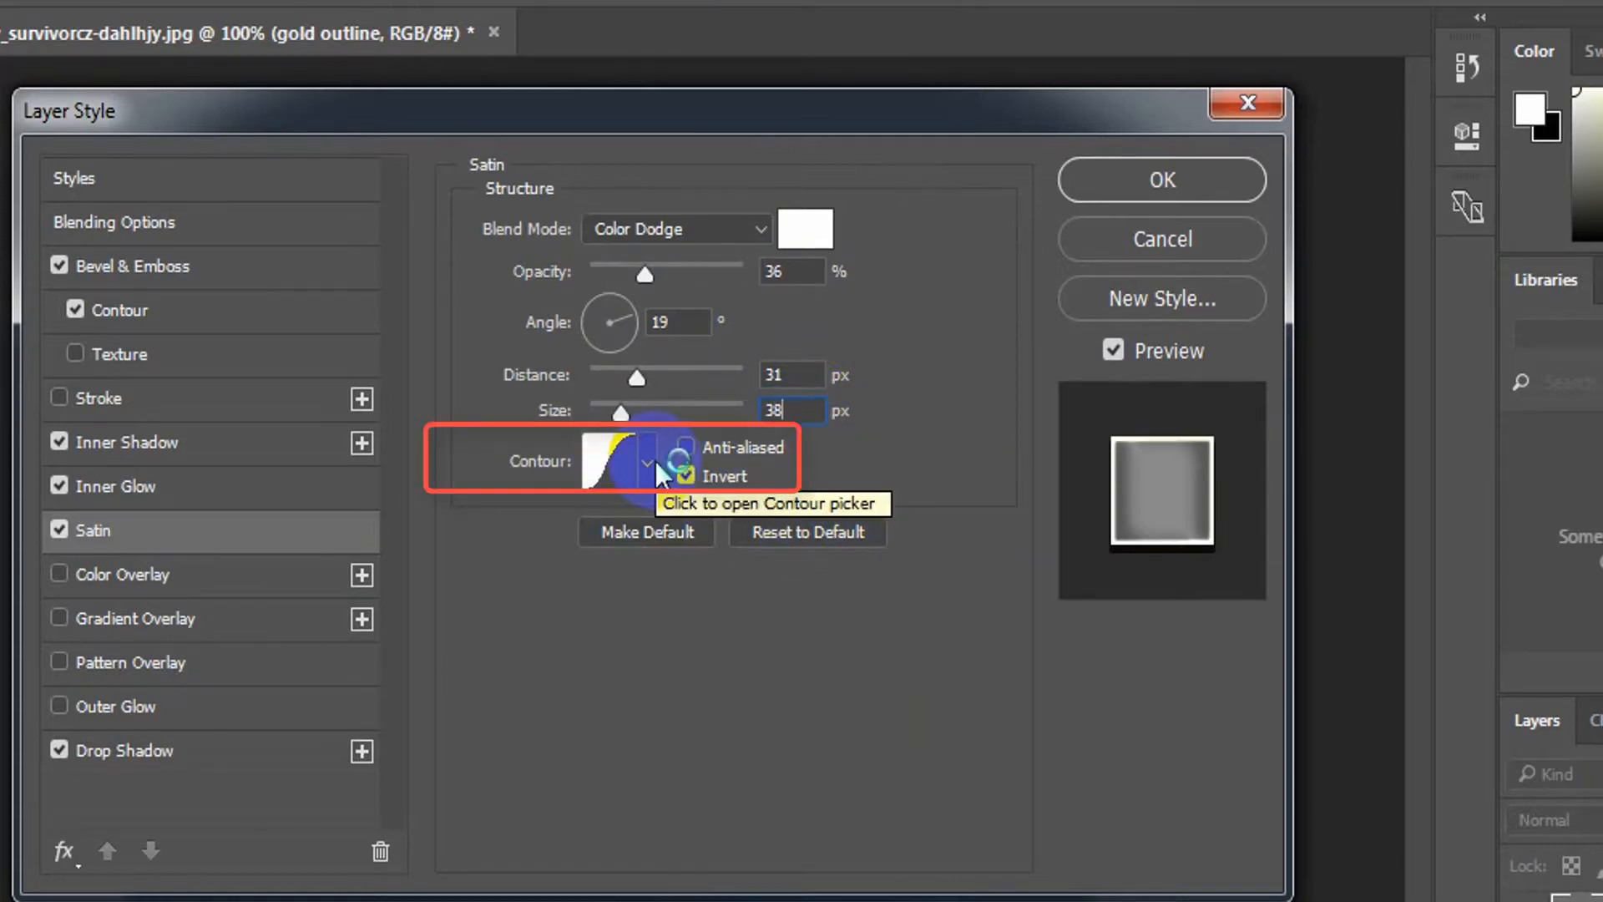
click(652, 462)
click(715, 543)
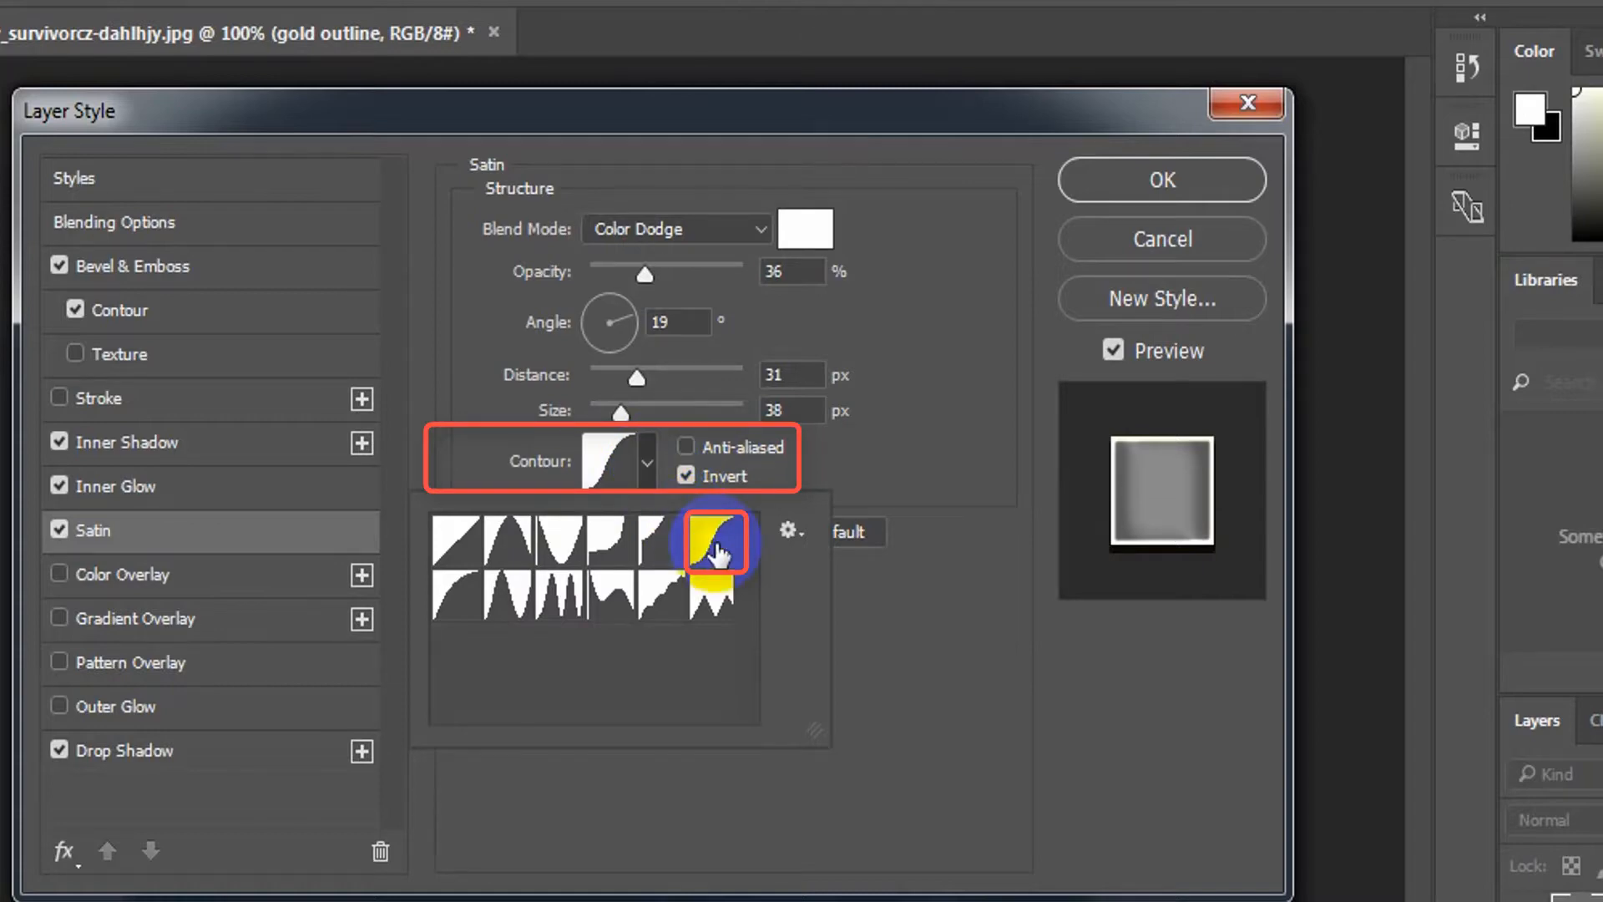
click(926, 643)
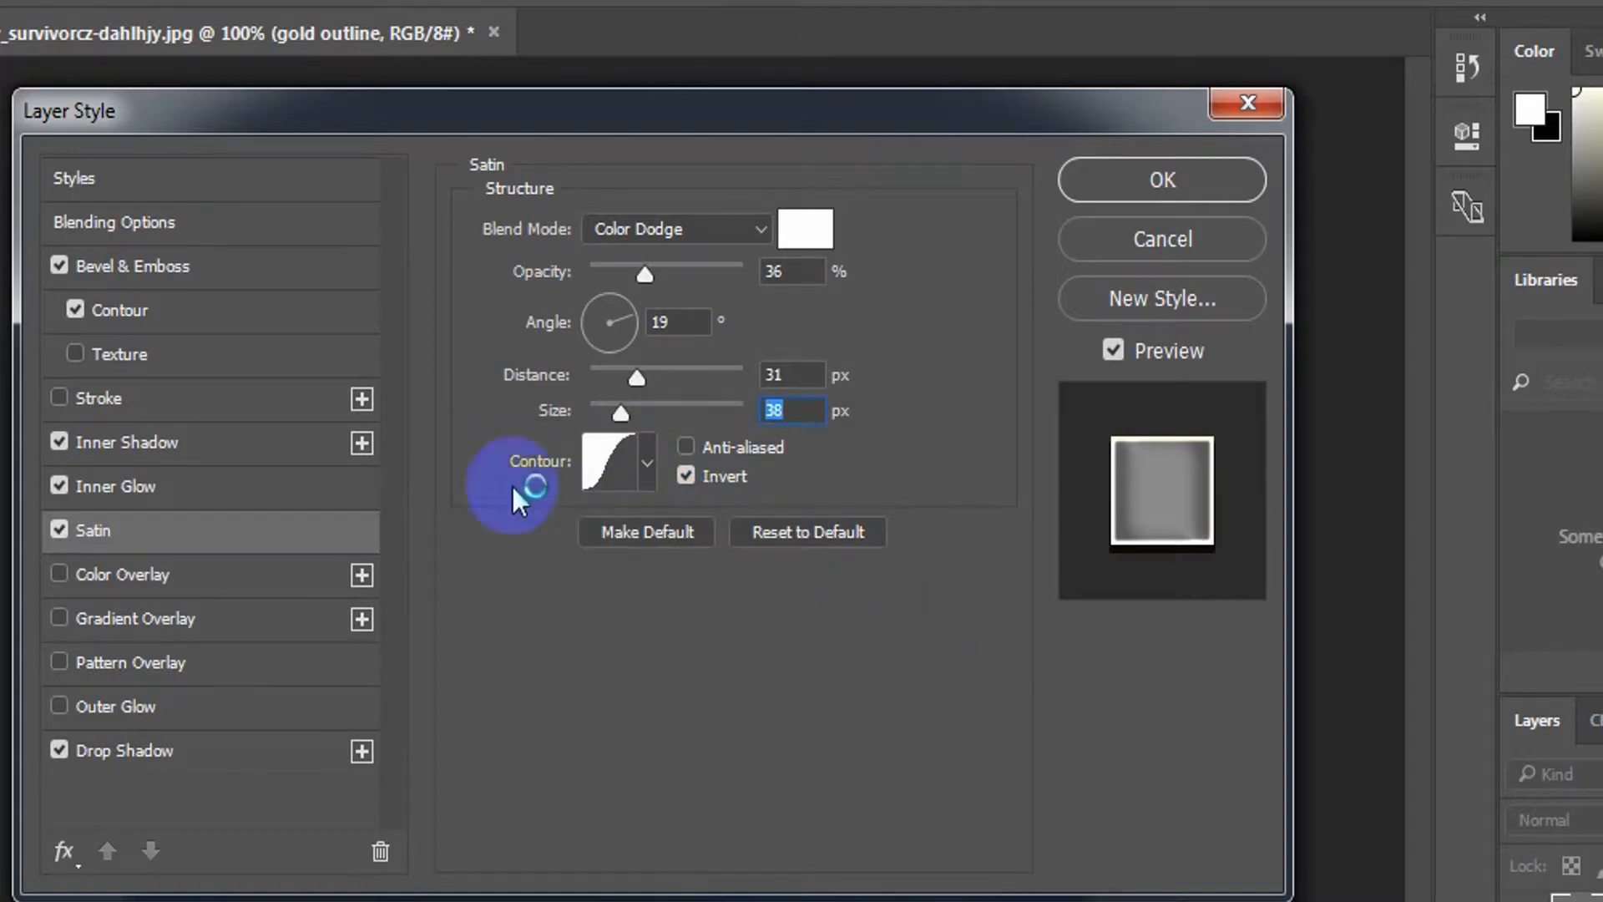
Step: Add a Stroke effect of 3 px positioned Outside, with Normal blending and 100% opacity
click(146, 400)
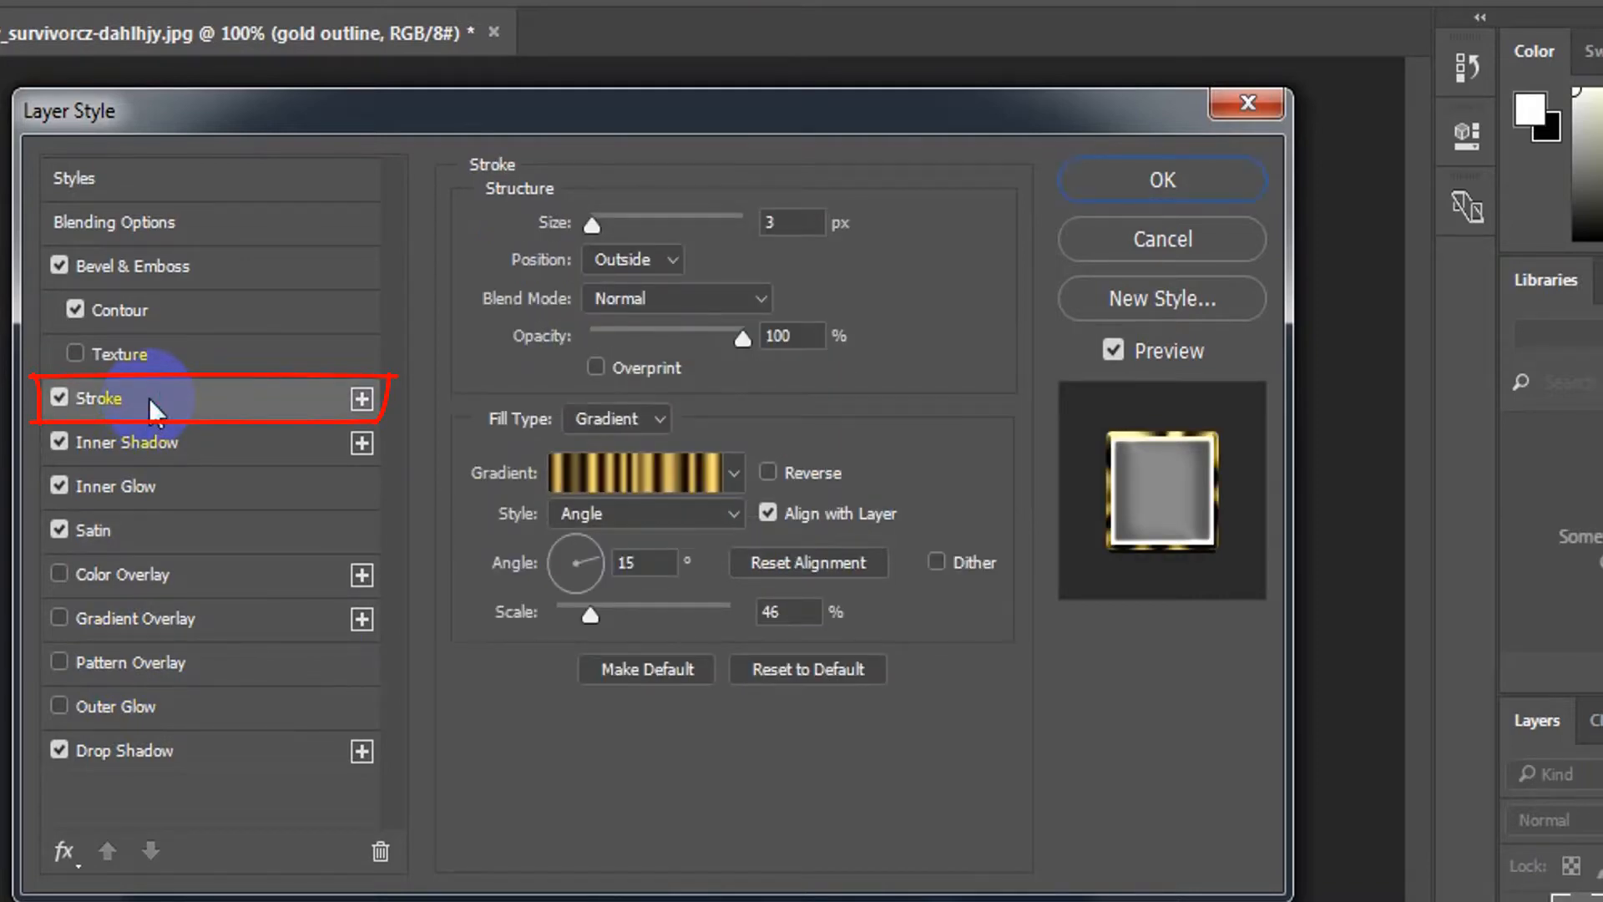
click(805, 225)
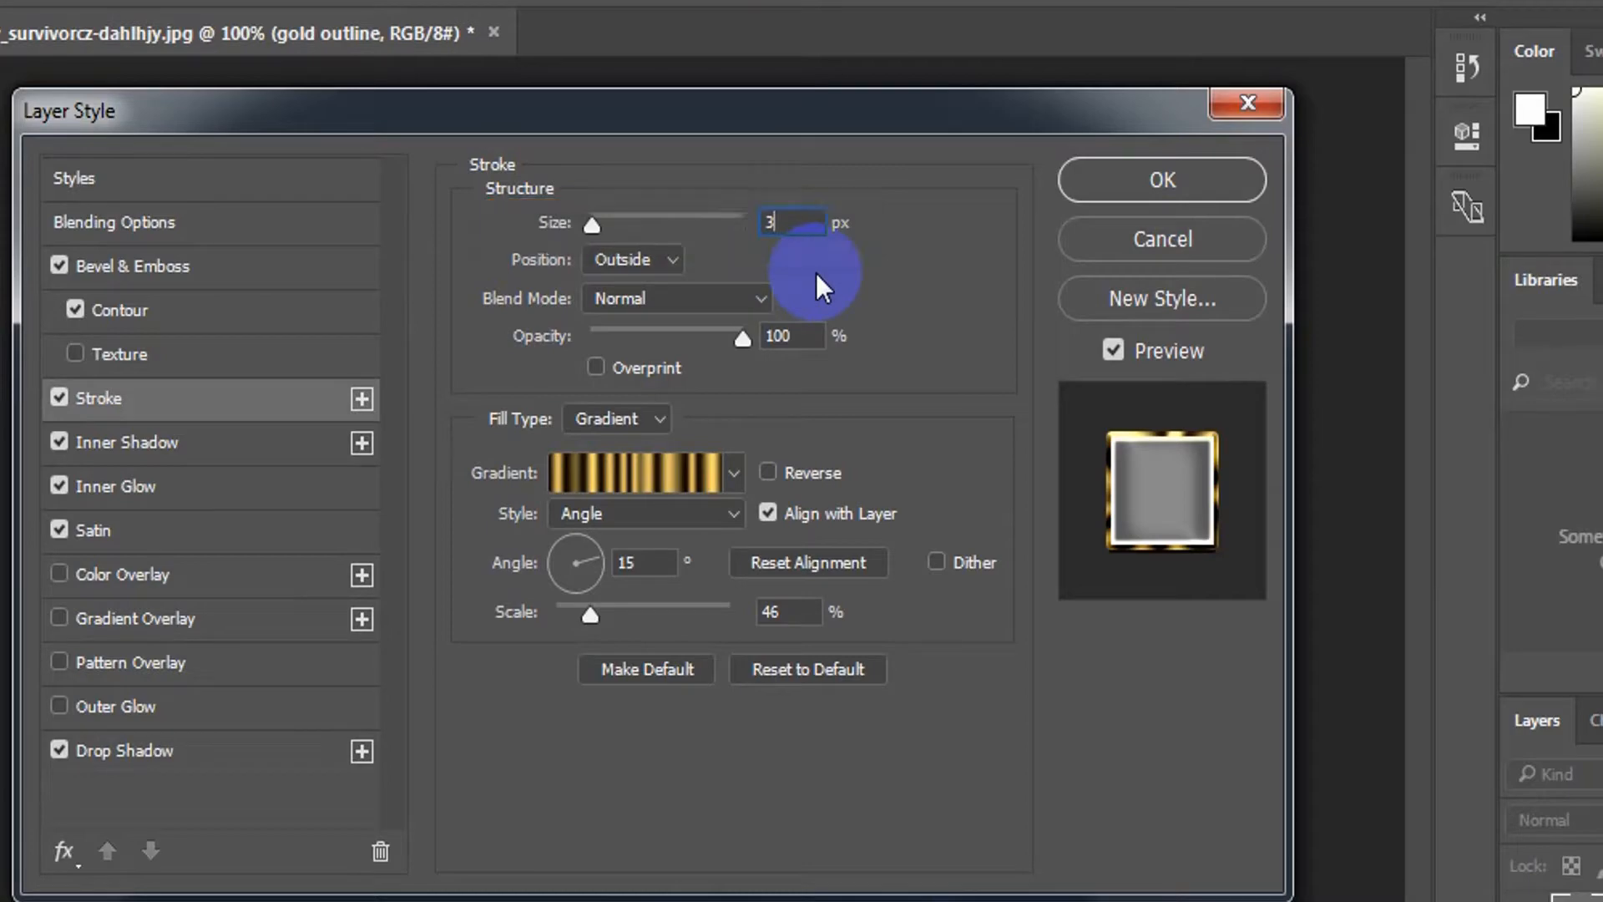
click(668, 257)
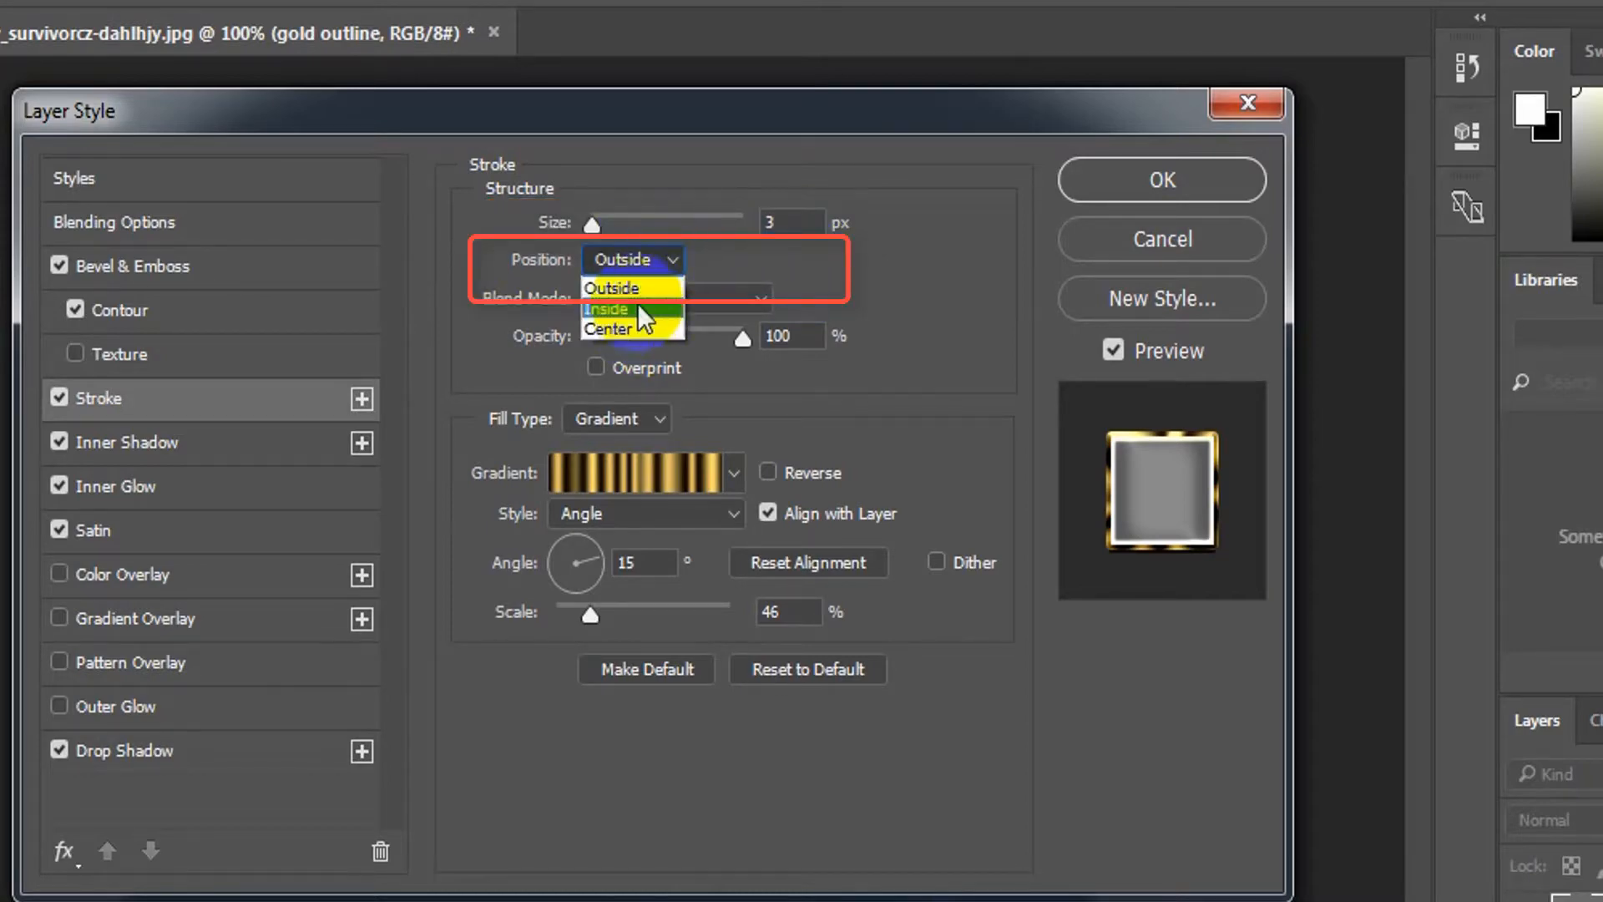
click(626, 288)
click(724, 298)
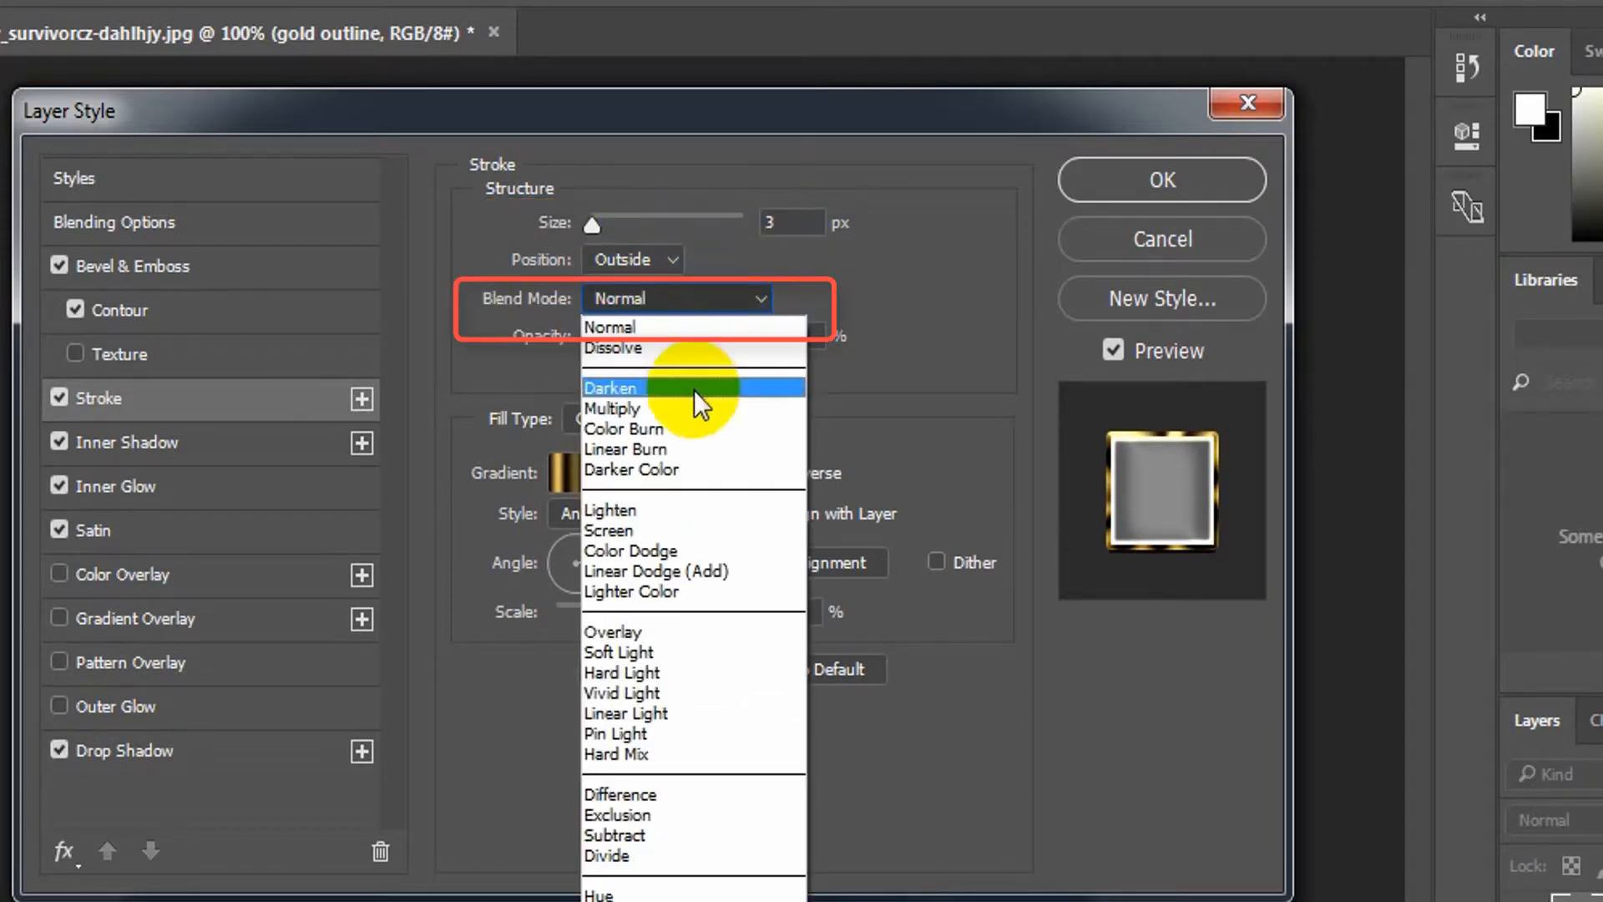
click(664, 334)
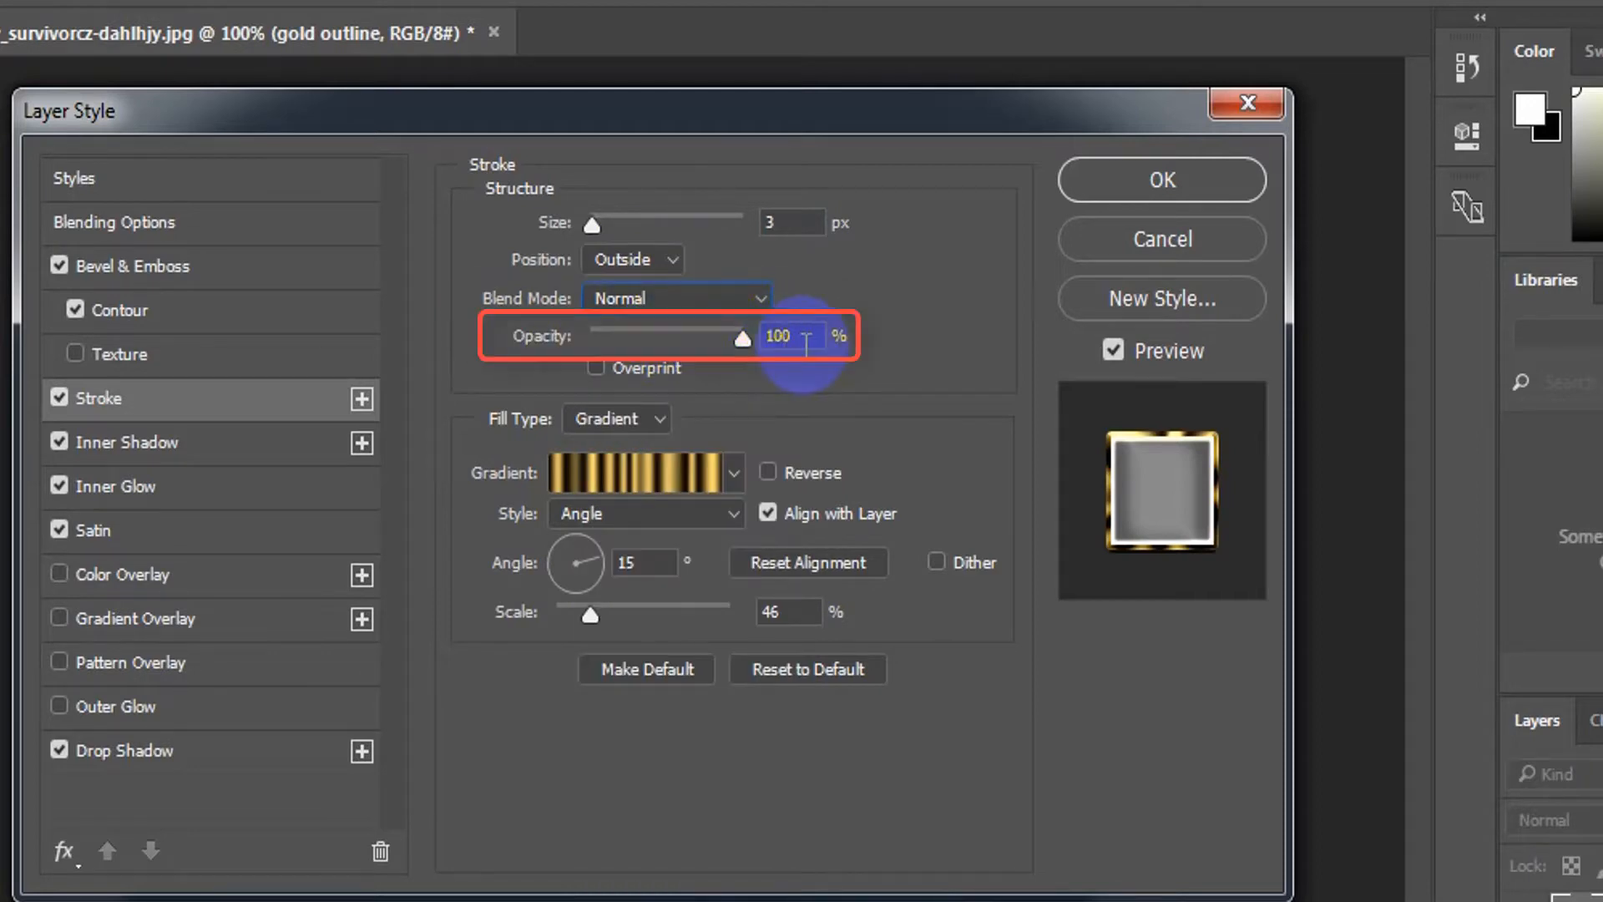
text(100)
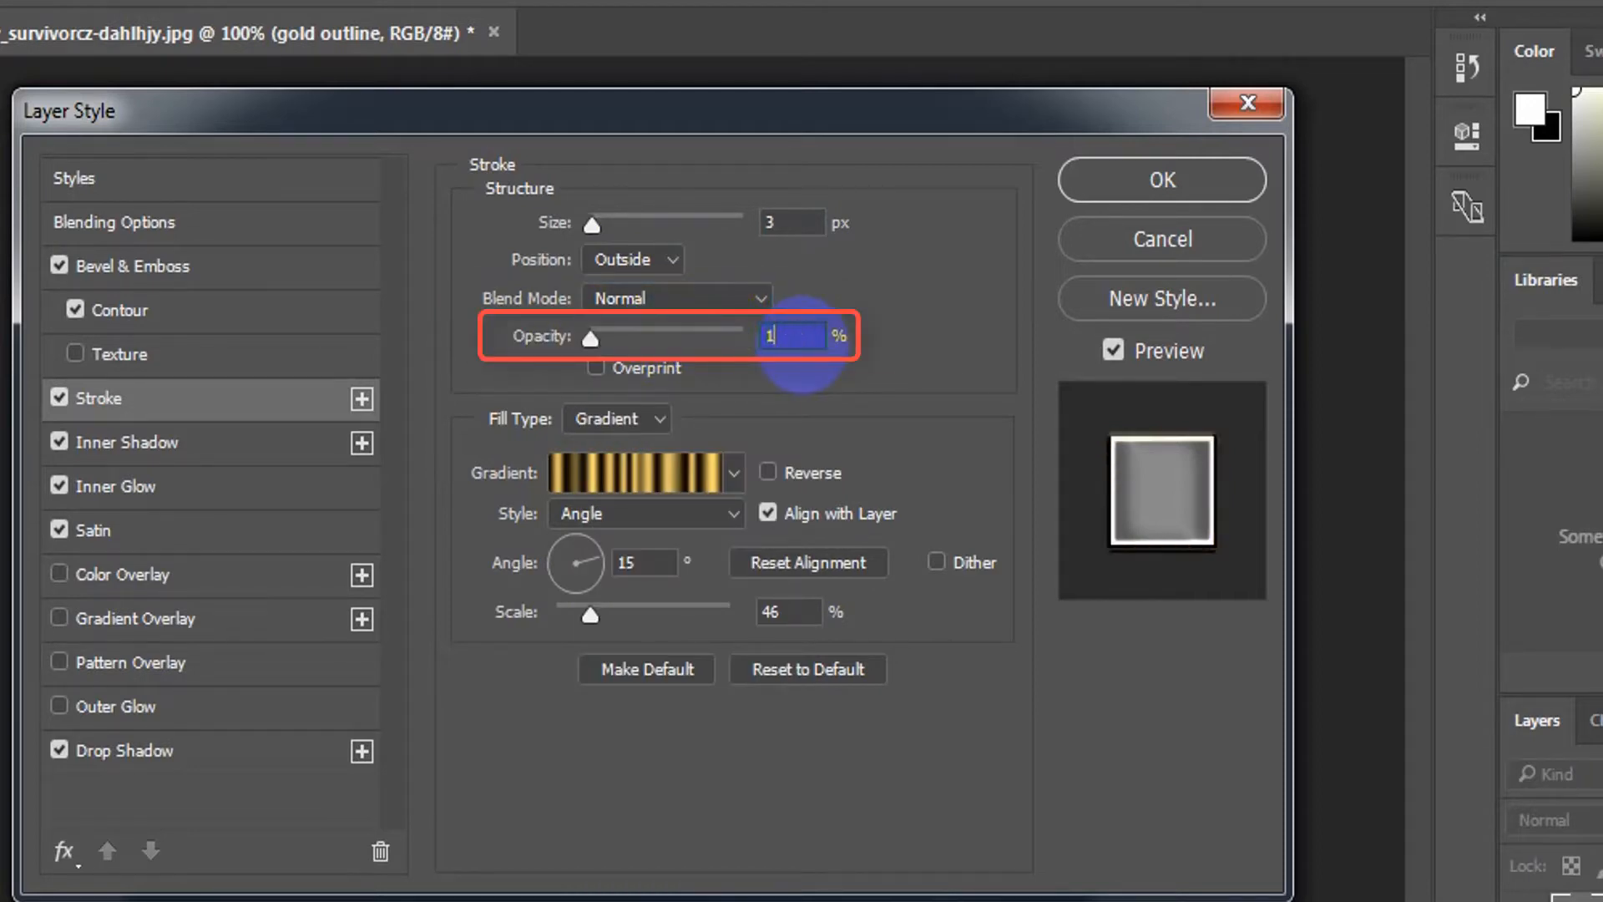
click(900, 398)
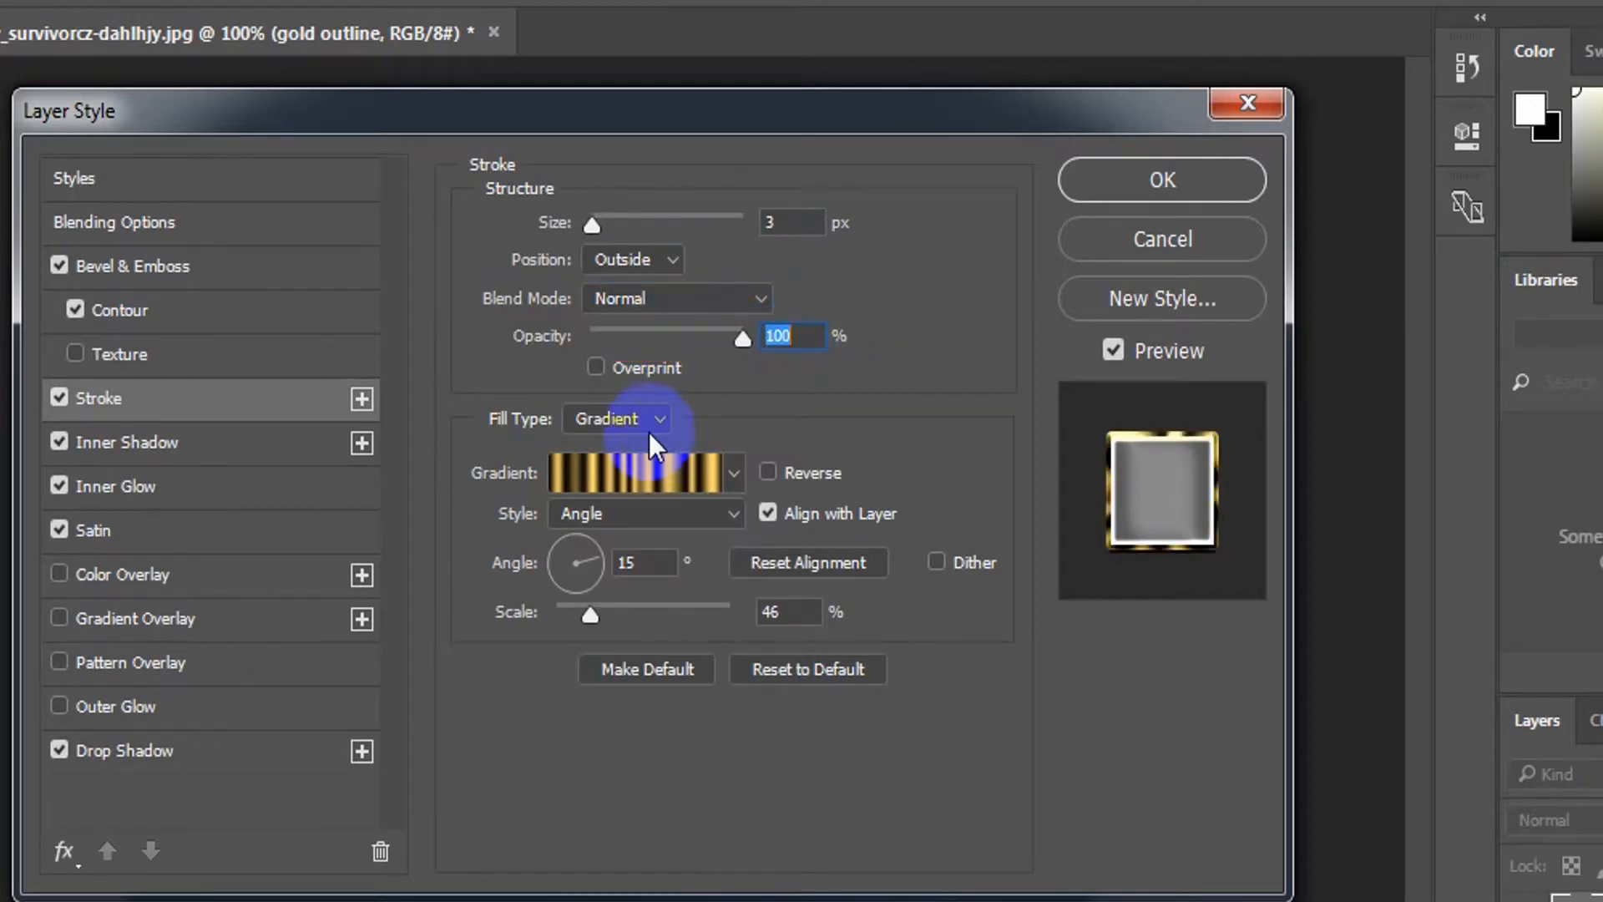
Step: Use a Gradient fill for the stroke with alternating black and gold stops, setting the first stop's colour to #150a00
click(656, 420)
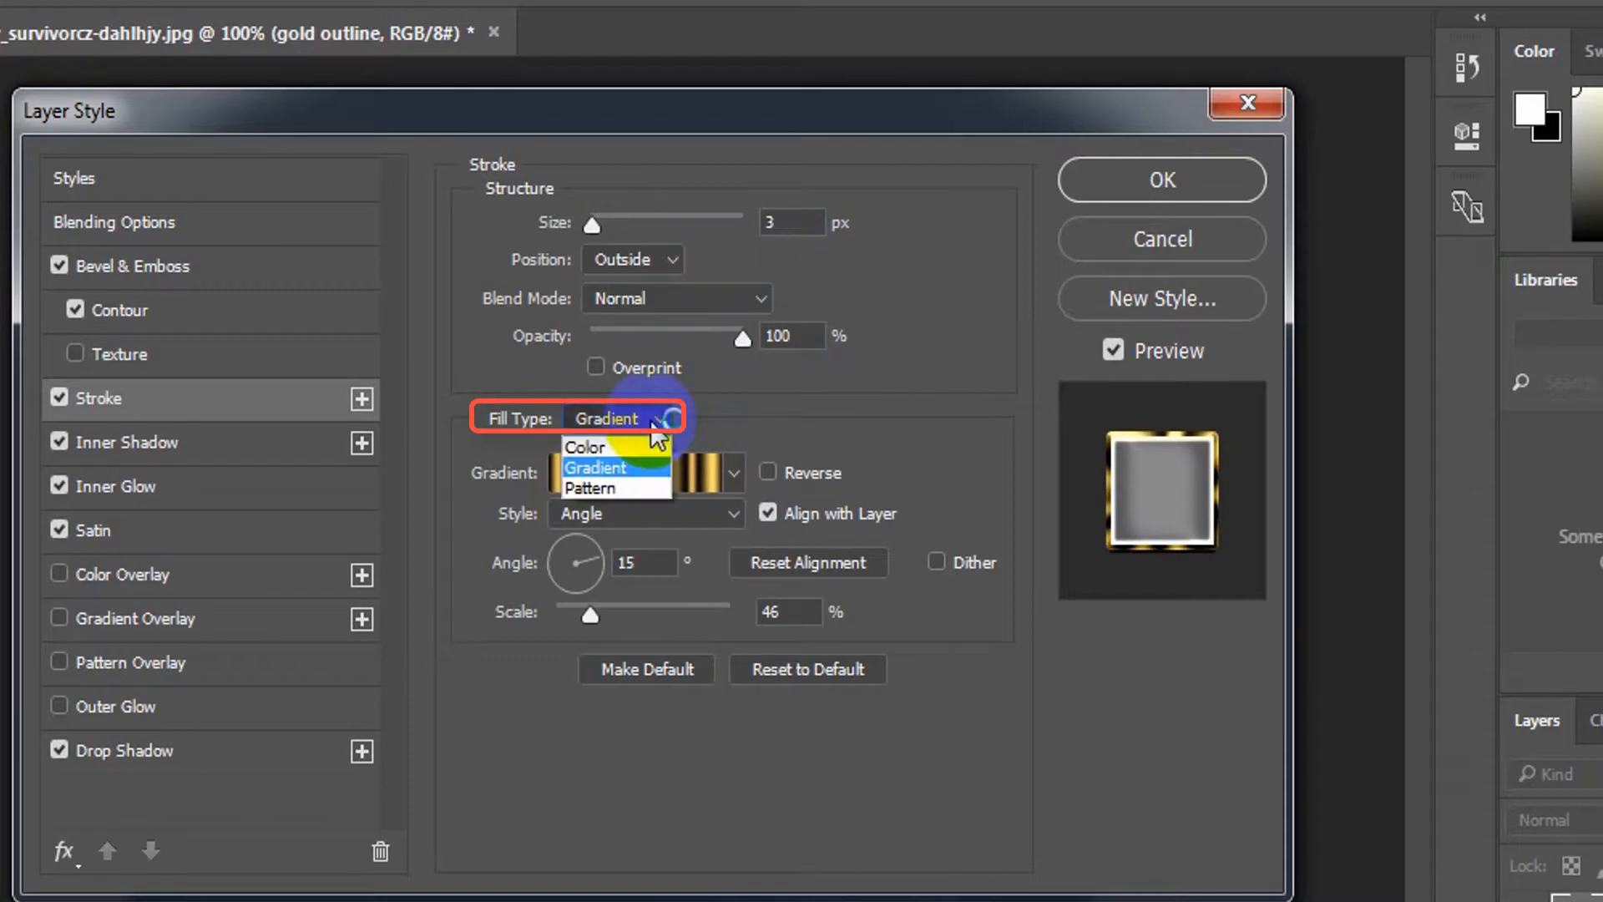
click(622, 468)
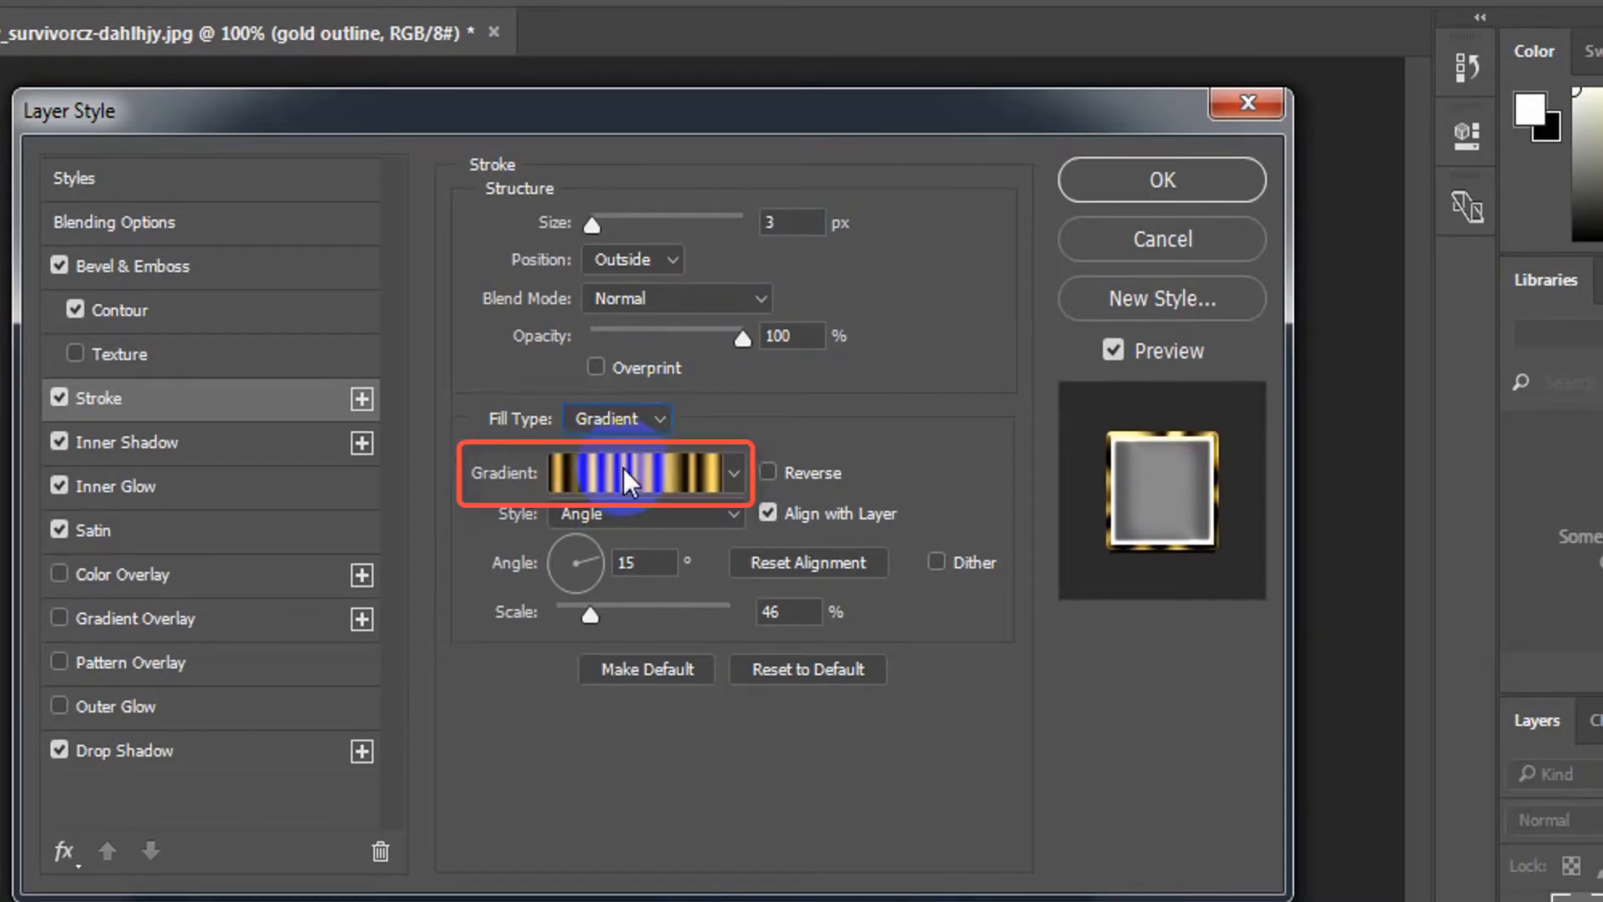
click(669, 475)
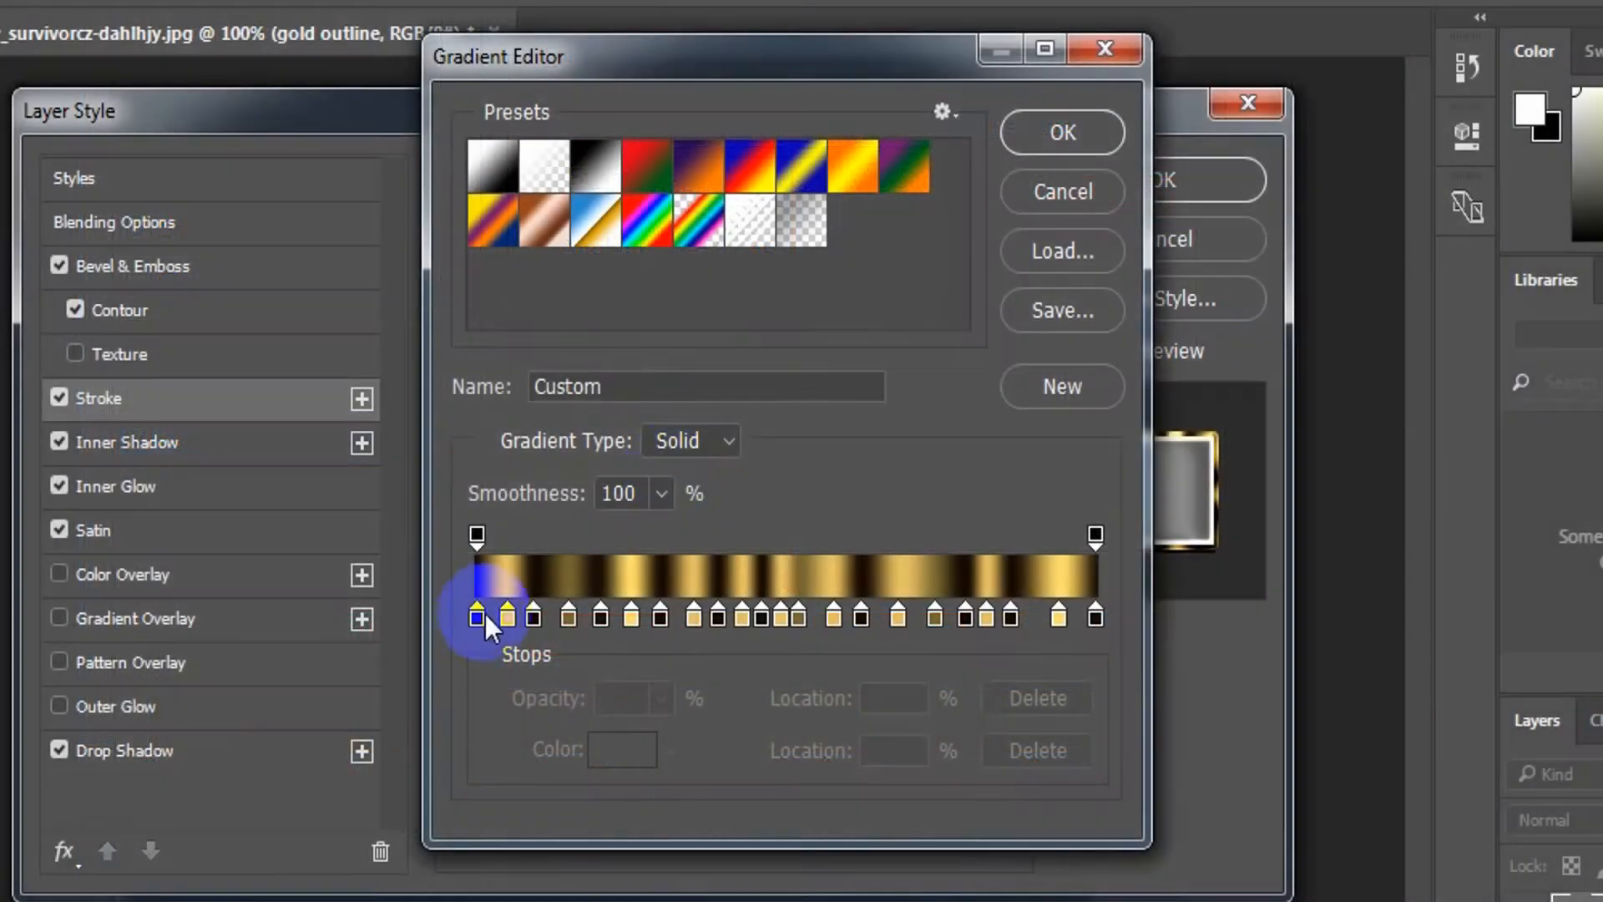
click(477, 617)
click(874, 749)
click(622, 748)
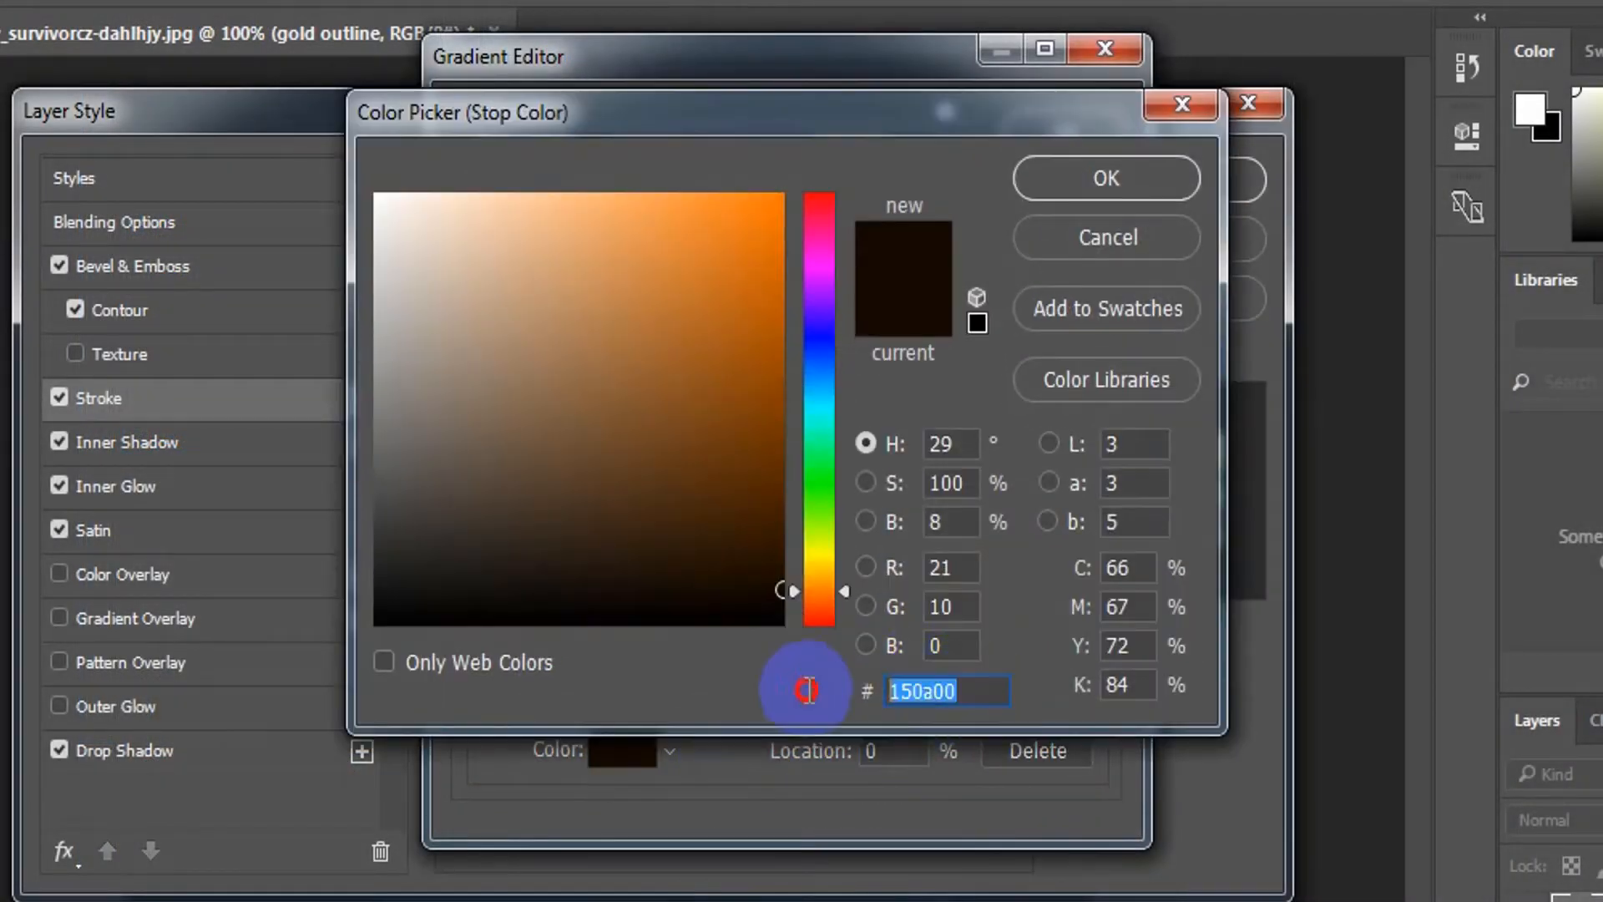
text(150a00)
click(1102, 200)
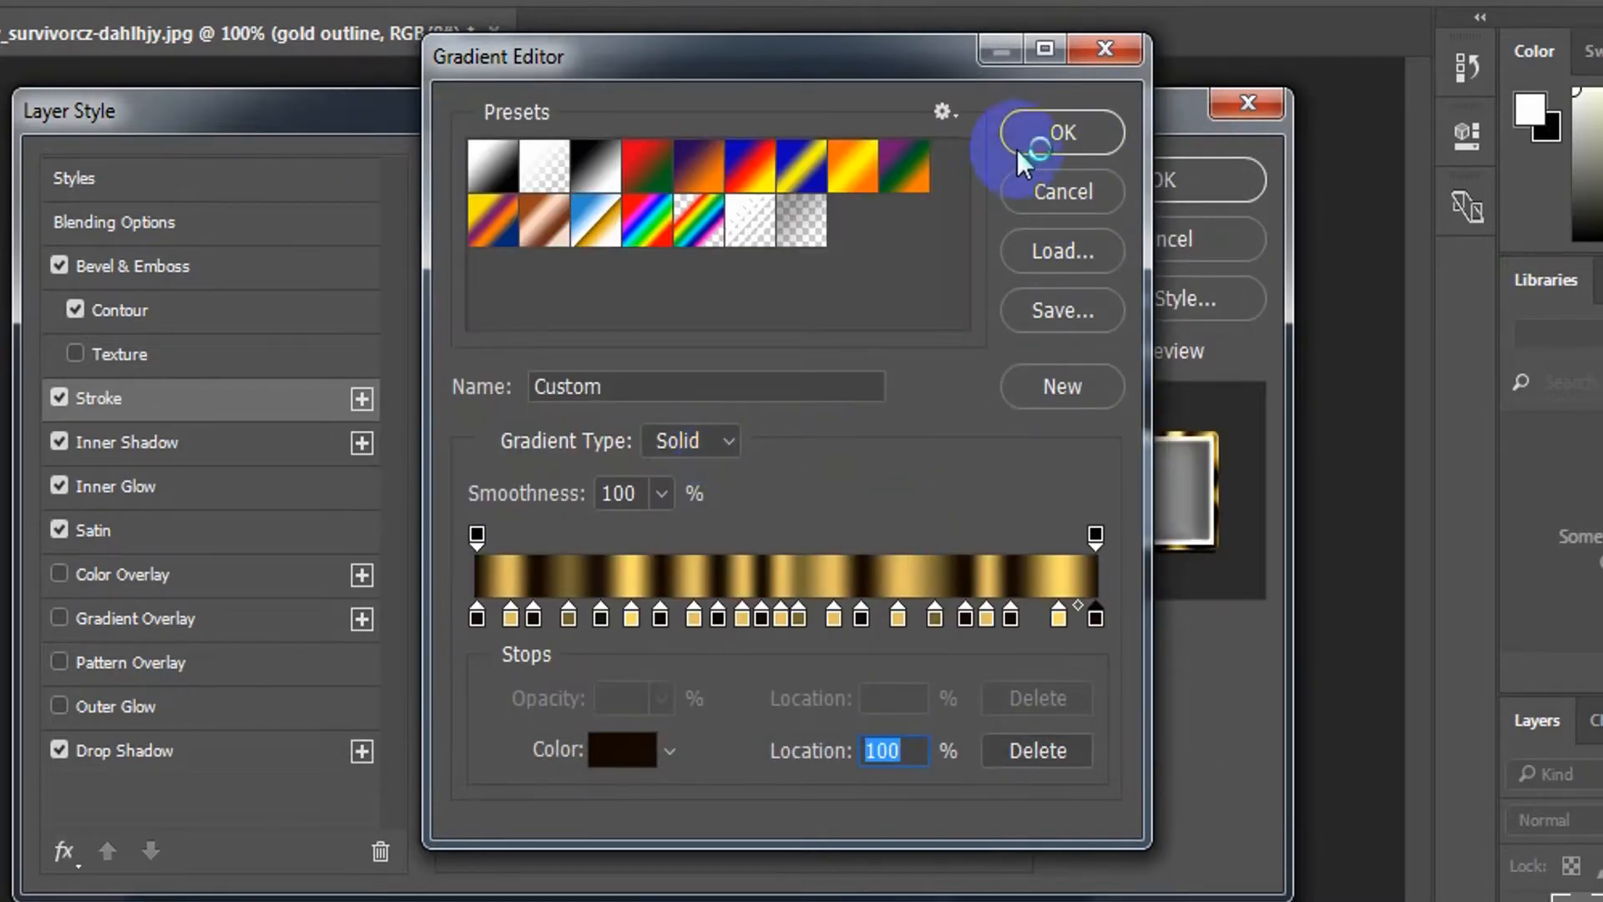
click(1039, 138)
Step: Set the stroke gradient to the Angle style at 15° with a scale of 46%, and apply the layer style
click(695, 449)
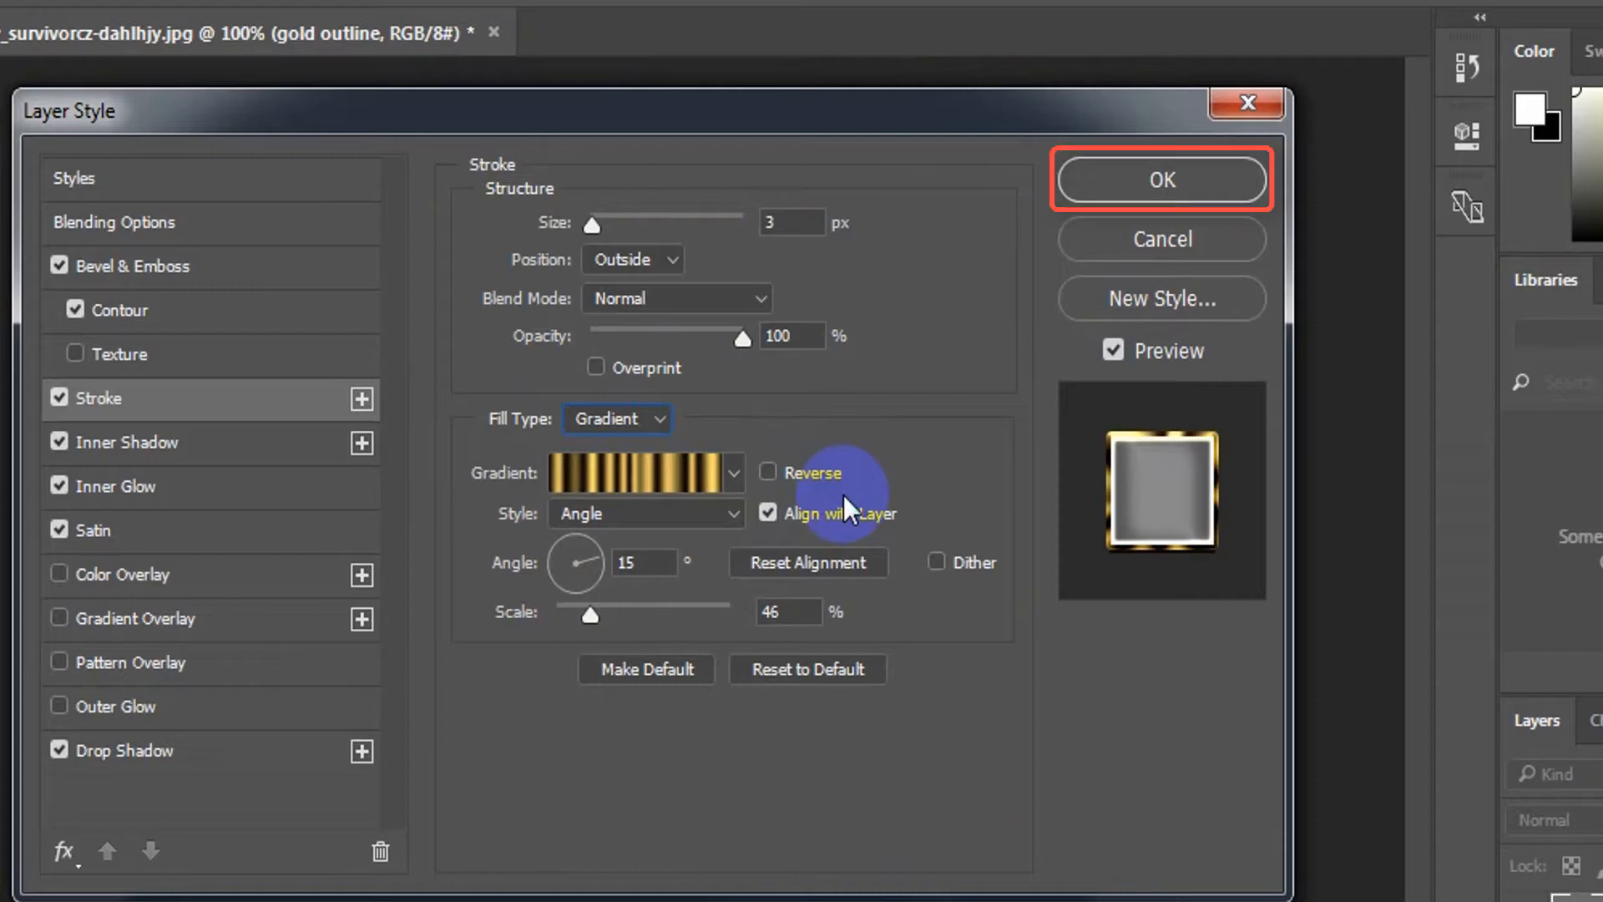
click(676, 552)
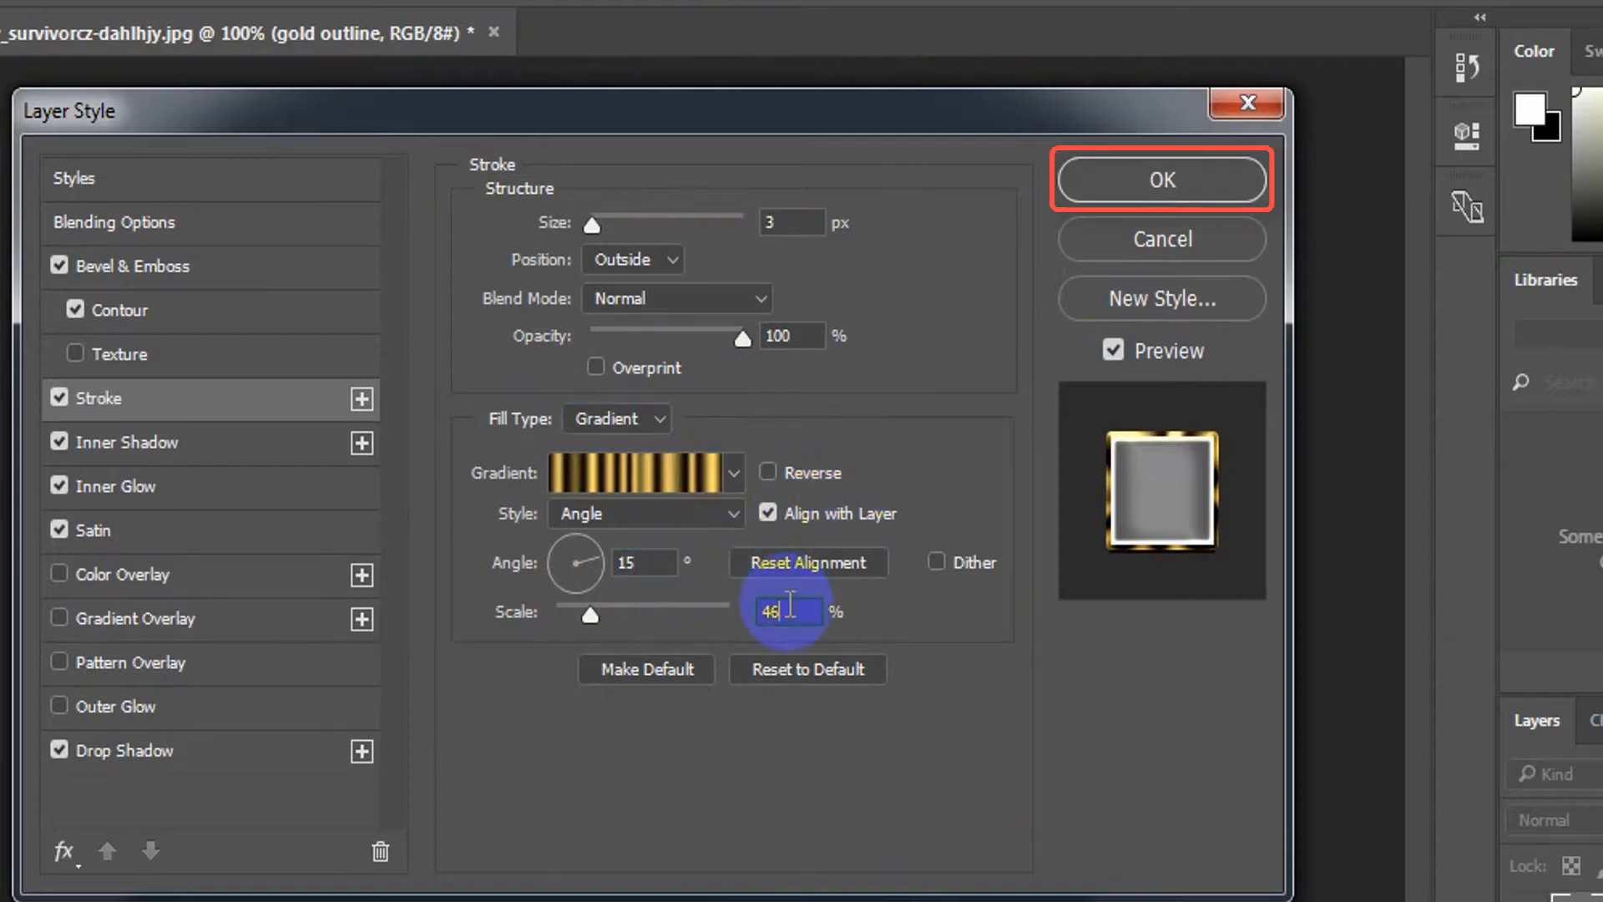
click(1090, 175)
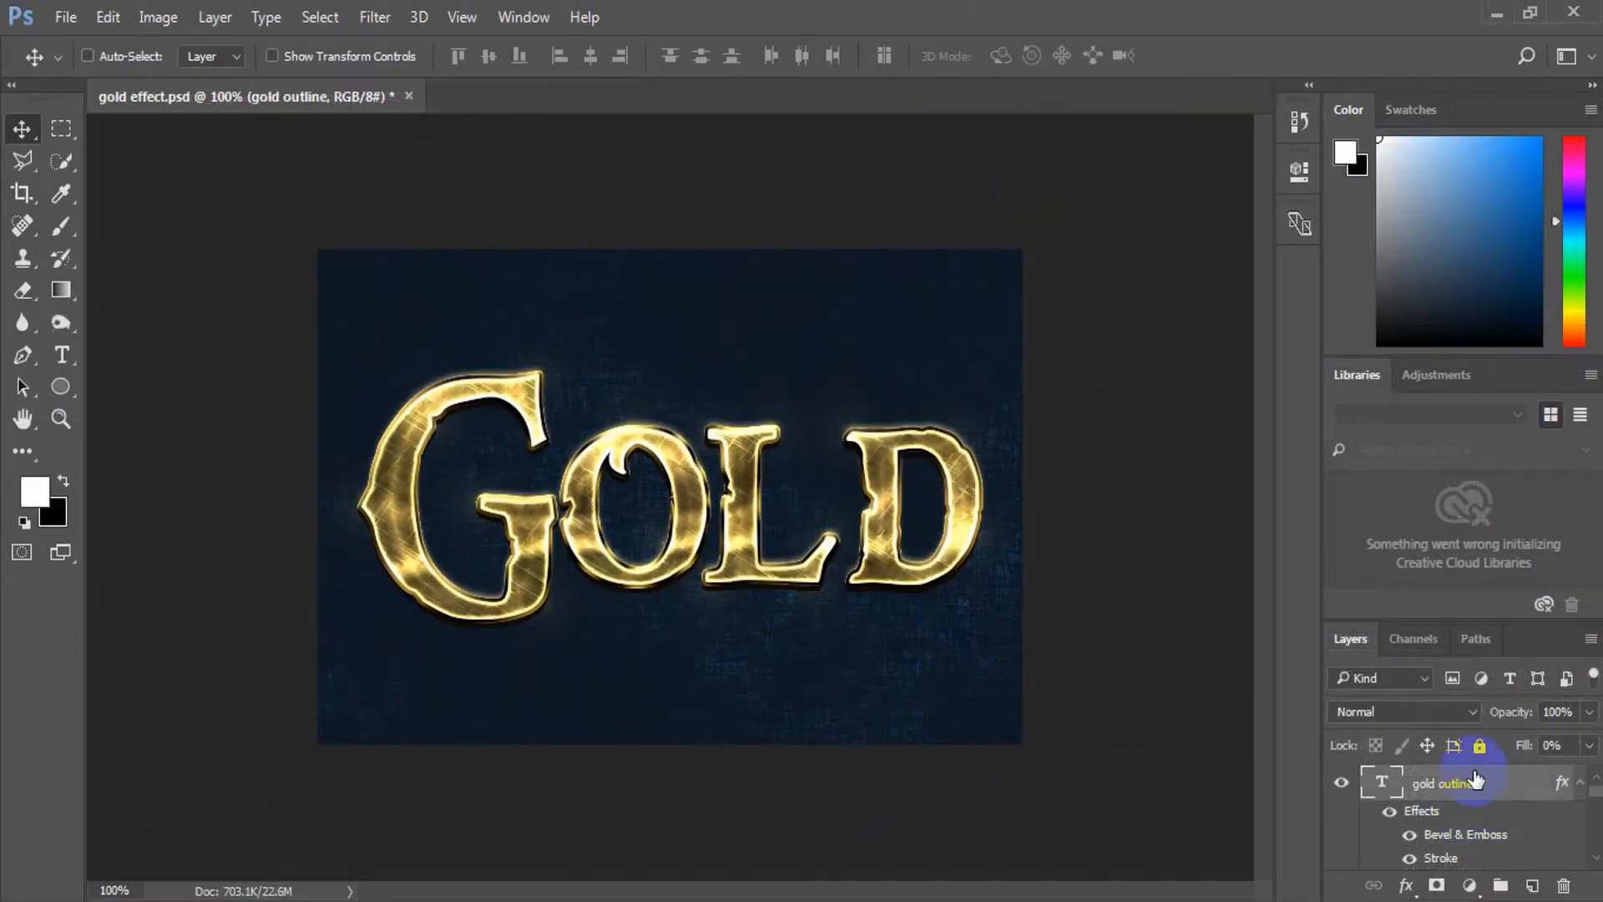
Step: Examine the layers, groups and effects in gold effect.psd, from the gold outline layer through to the Background
scroll(1503, 801, down, 4)
scroll(1495, 814, up, 4)
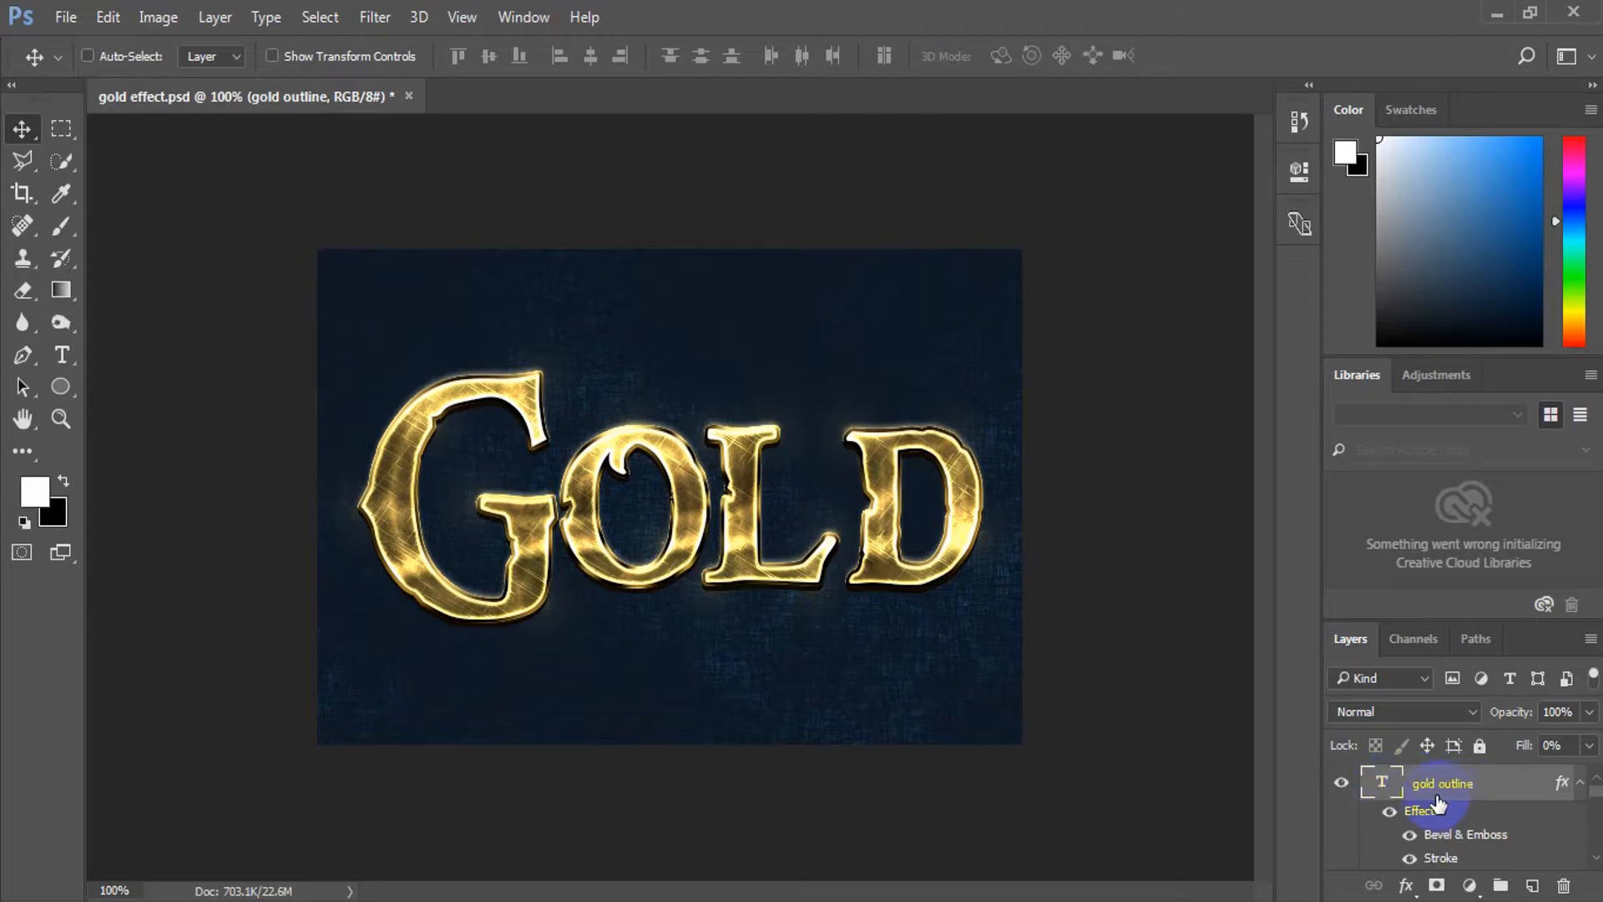
scroll(1442, 808, down, 3)
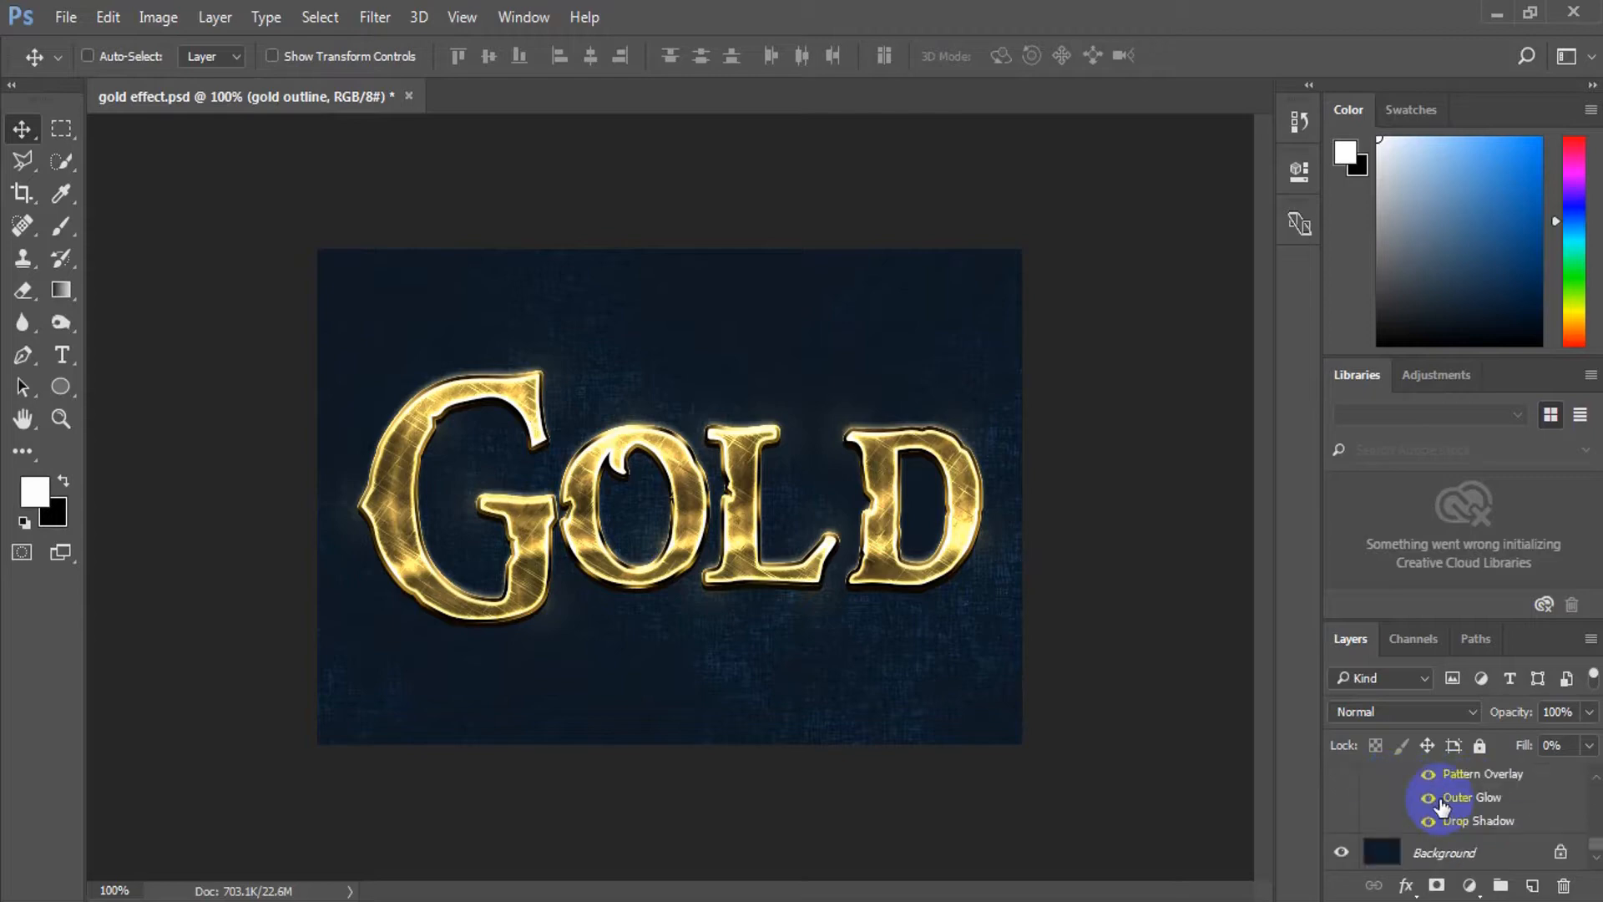
scroll(1442, 806, up, 3)
scroll(1442, 808, up, 3)
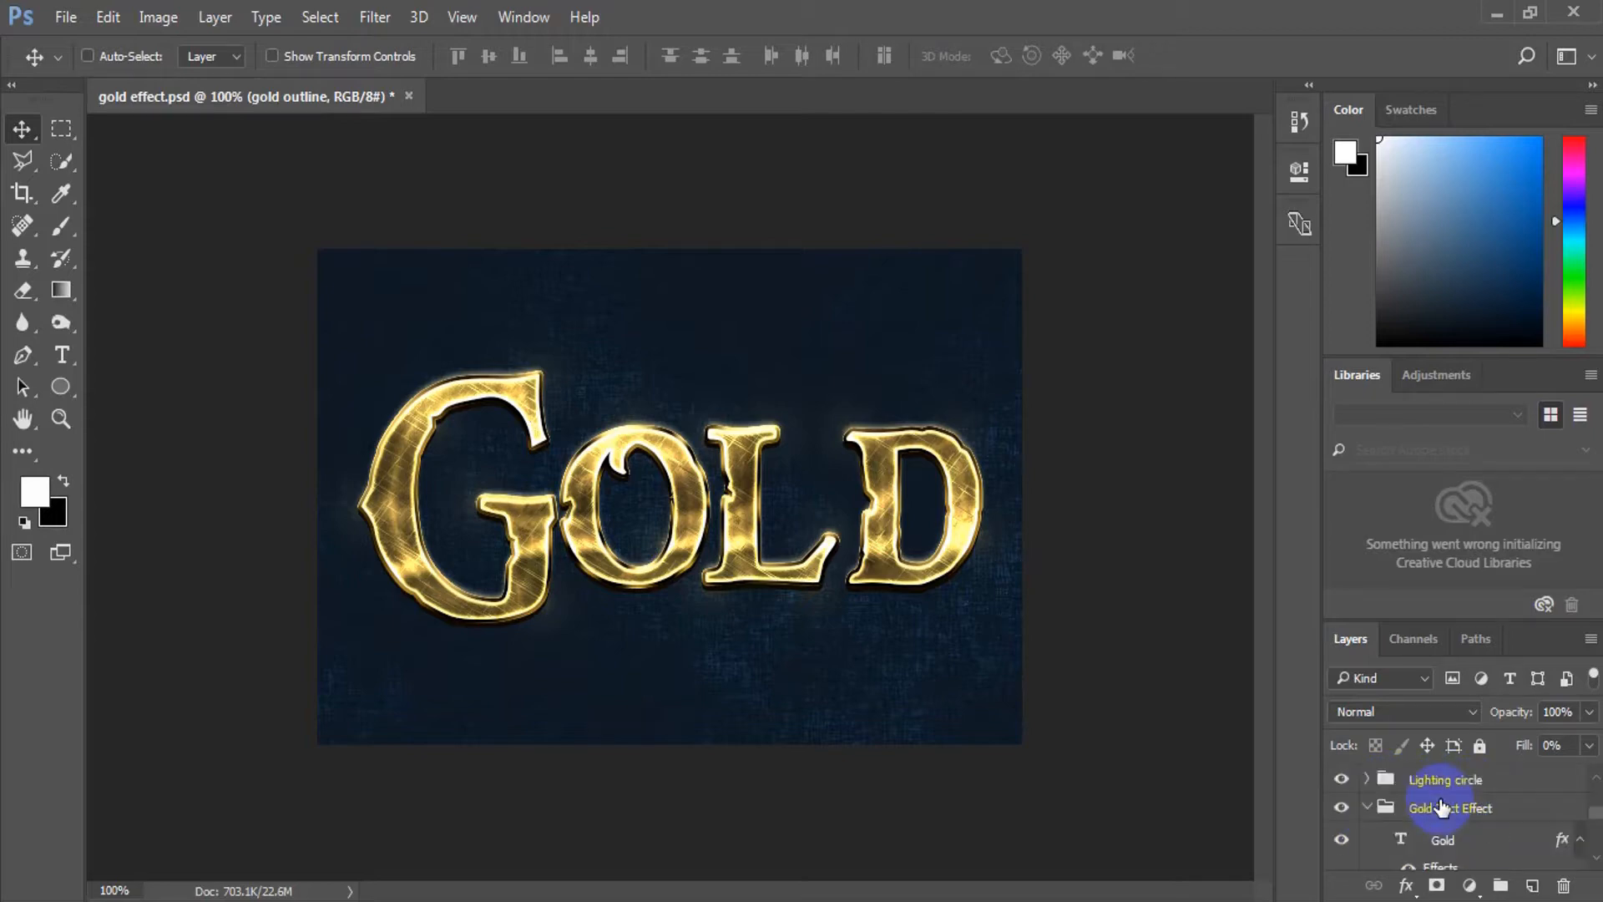
click(1477, 839)
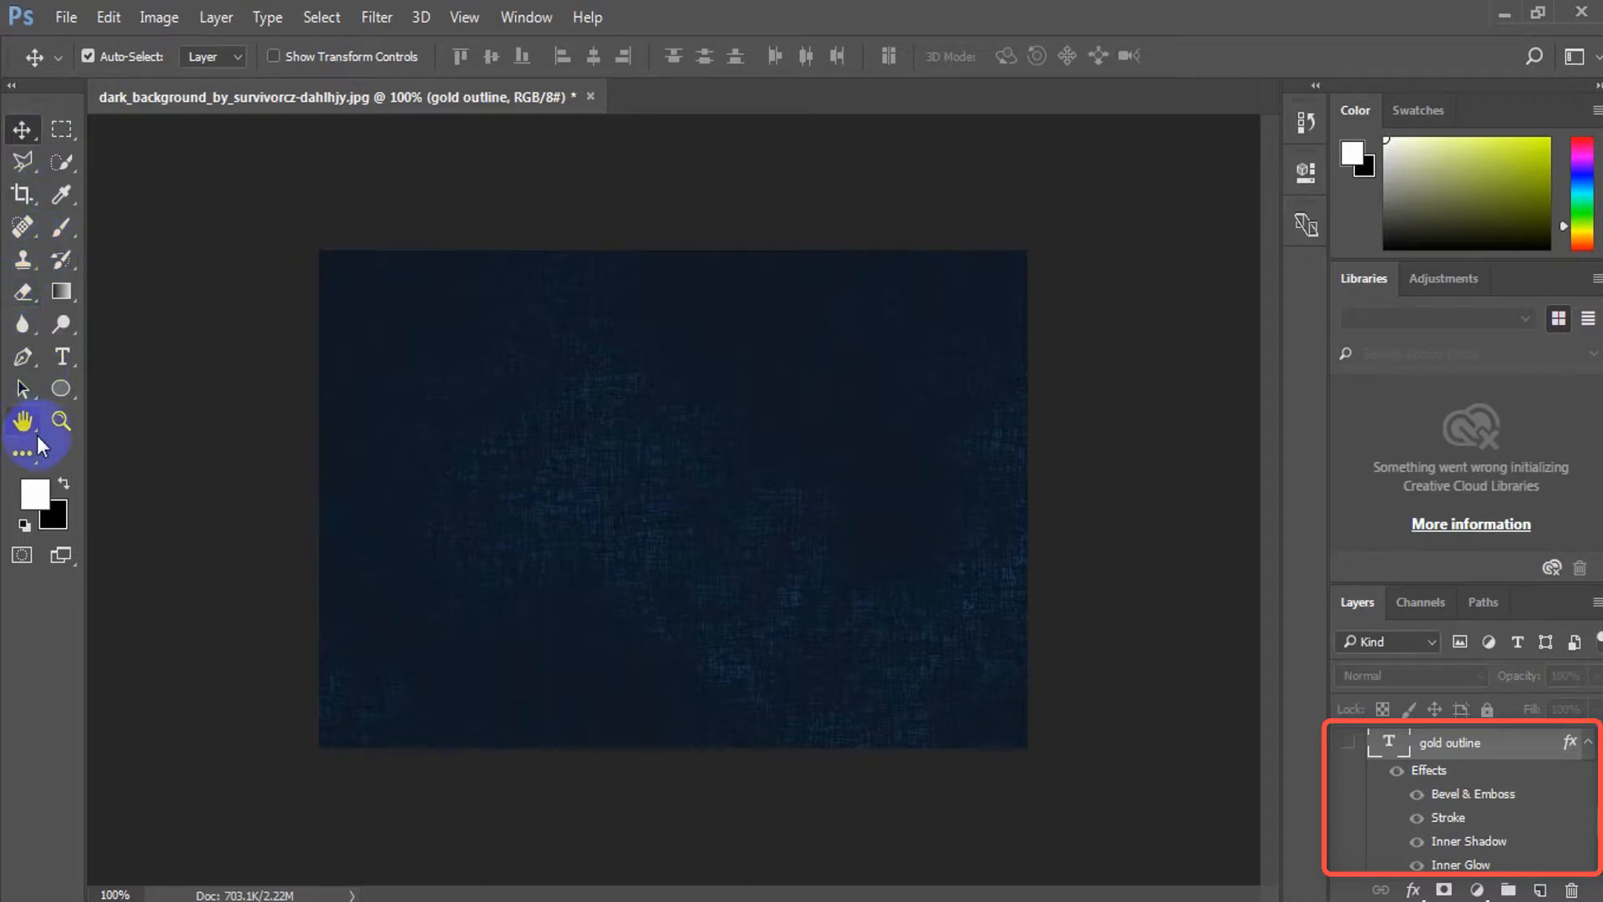
Step: Draw a horizontal row of four evenly spaced white circles, each 16 px wide, with the Ellipse tool near the canvas centre
key(ctrl+plus)
click(61, 389)
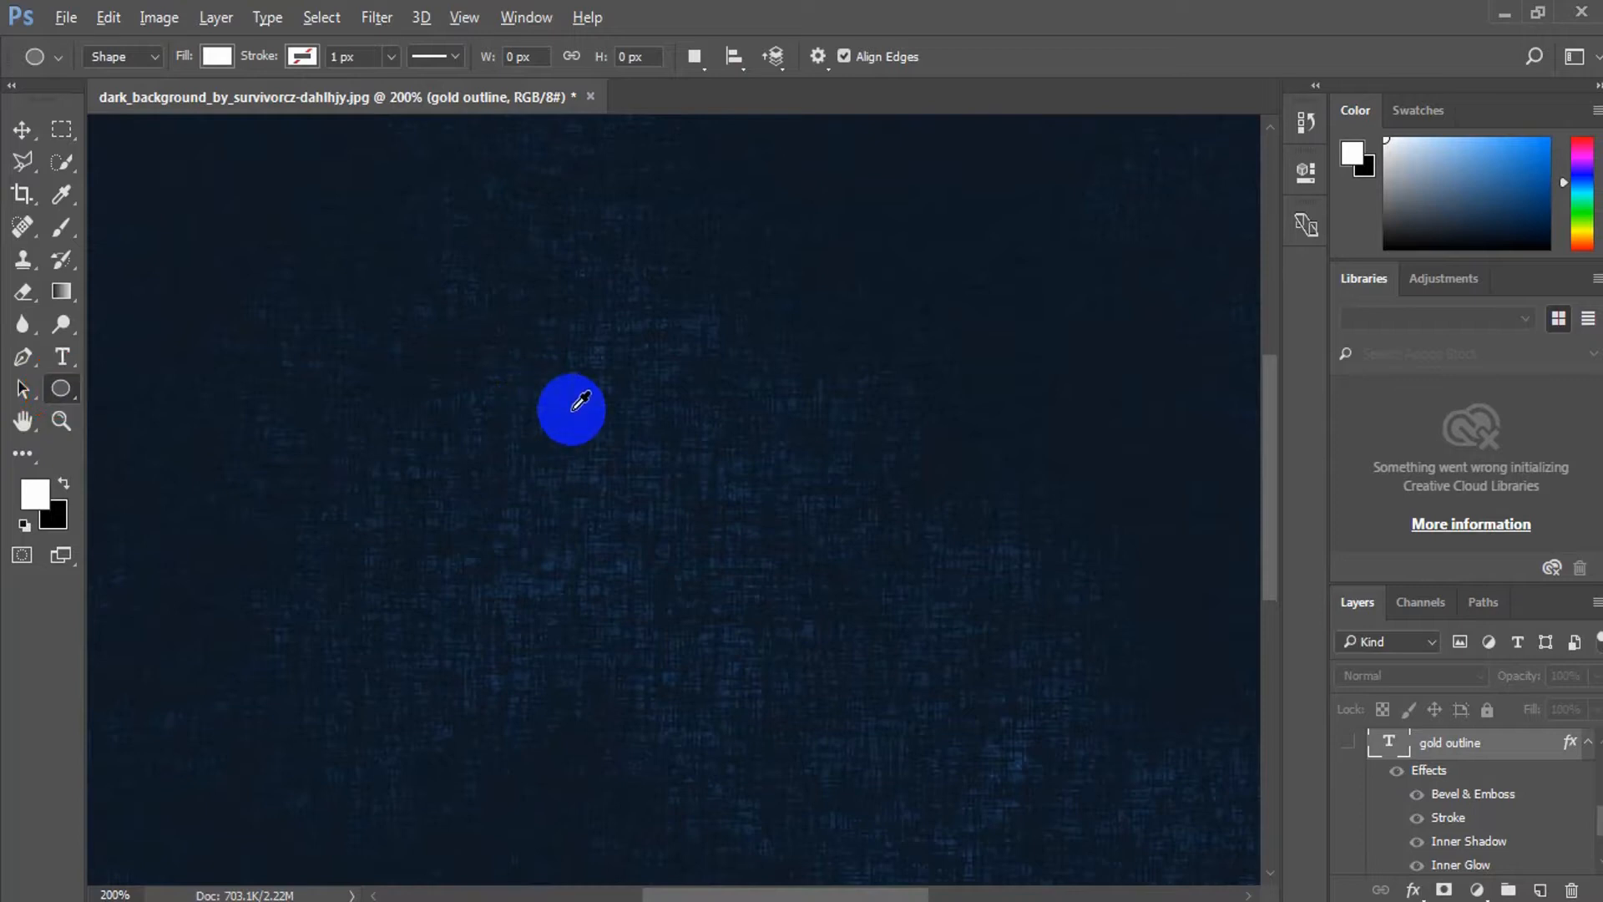
drag(568, 413, 803, 442)
click(22, 132)
Step: Set the fill colour of the first circle, Ellipse 1, to #ffff83
click(1453, 856)
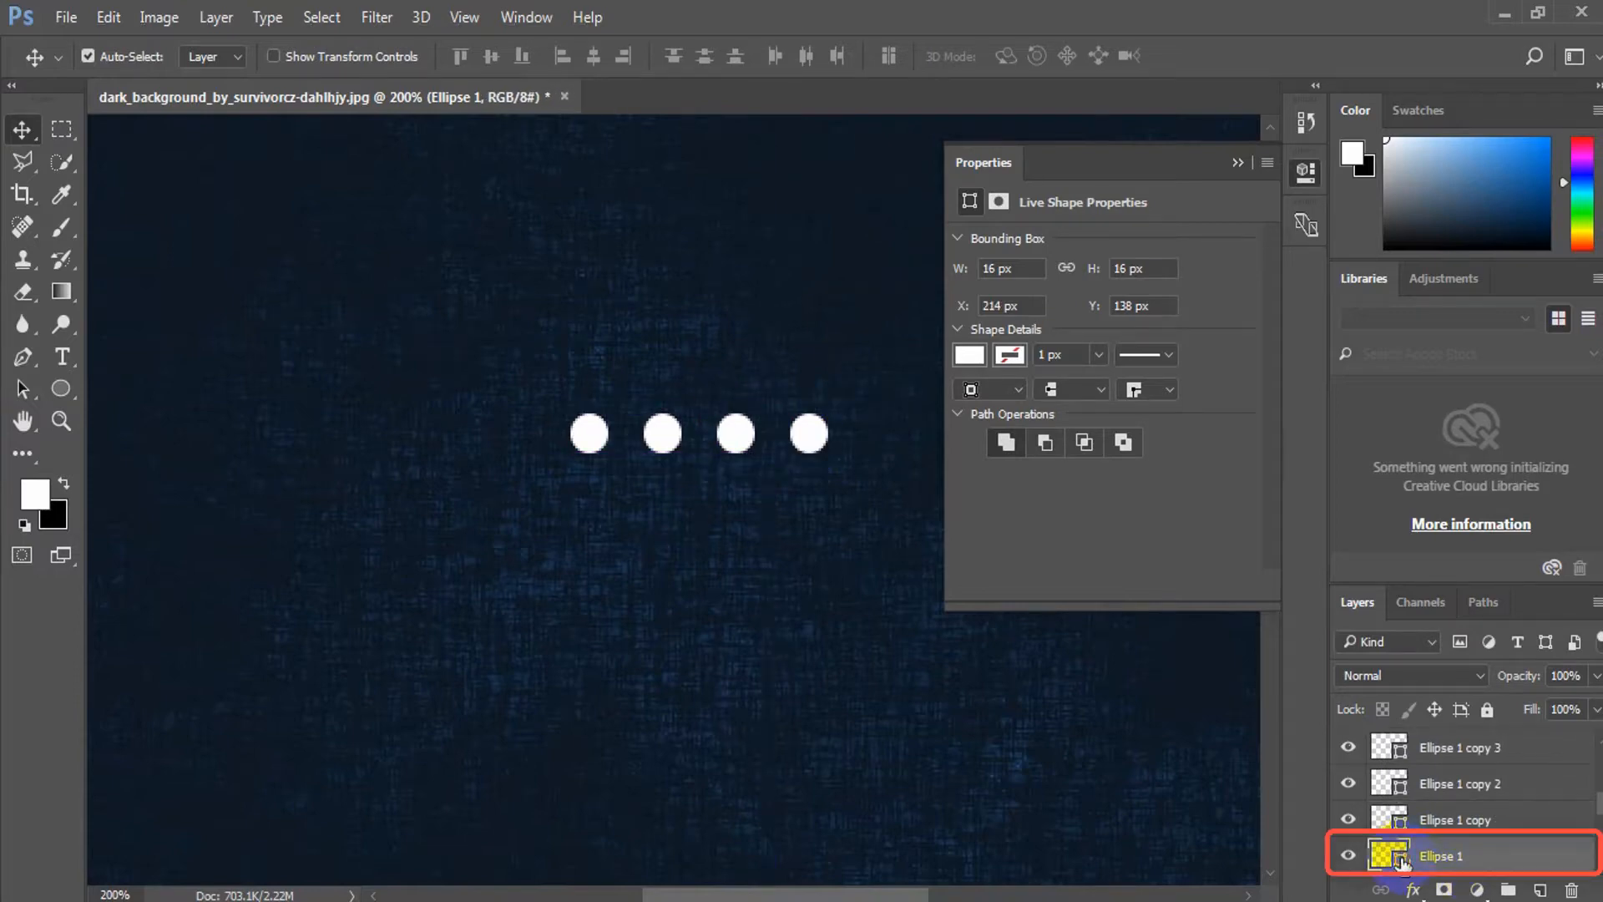
double_click(1389, 856)
text(ffff)
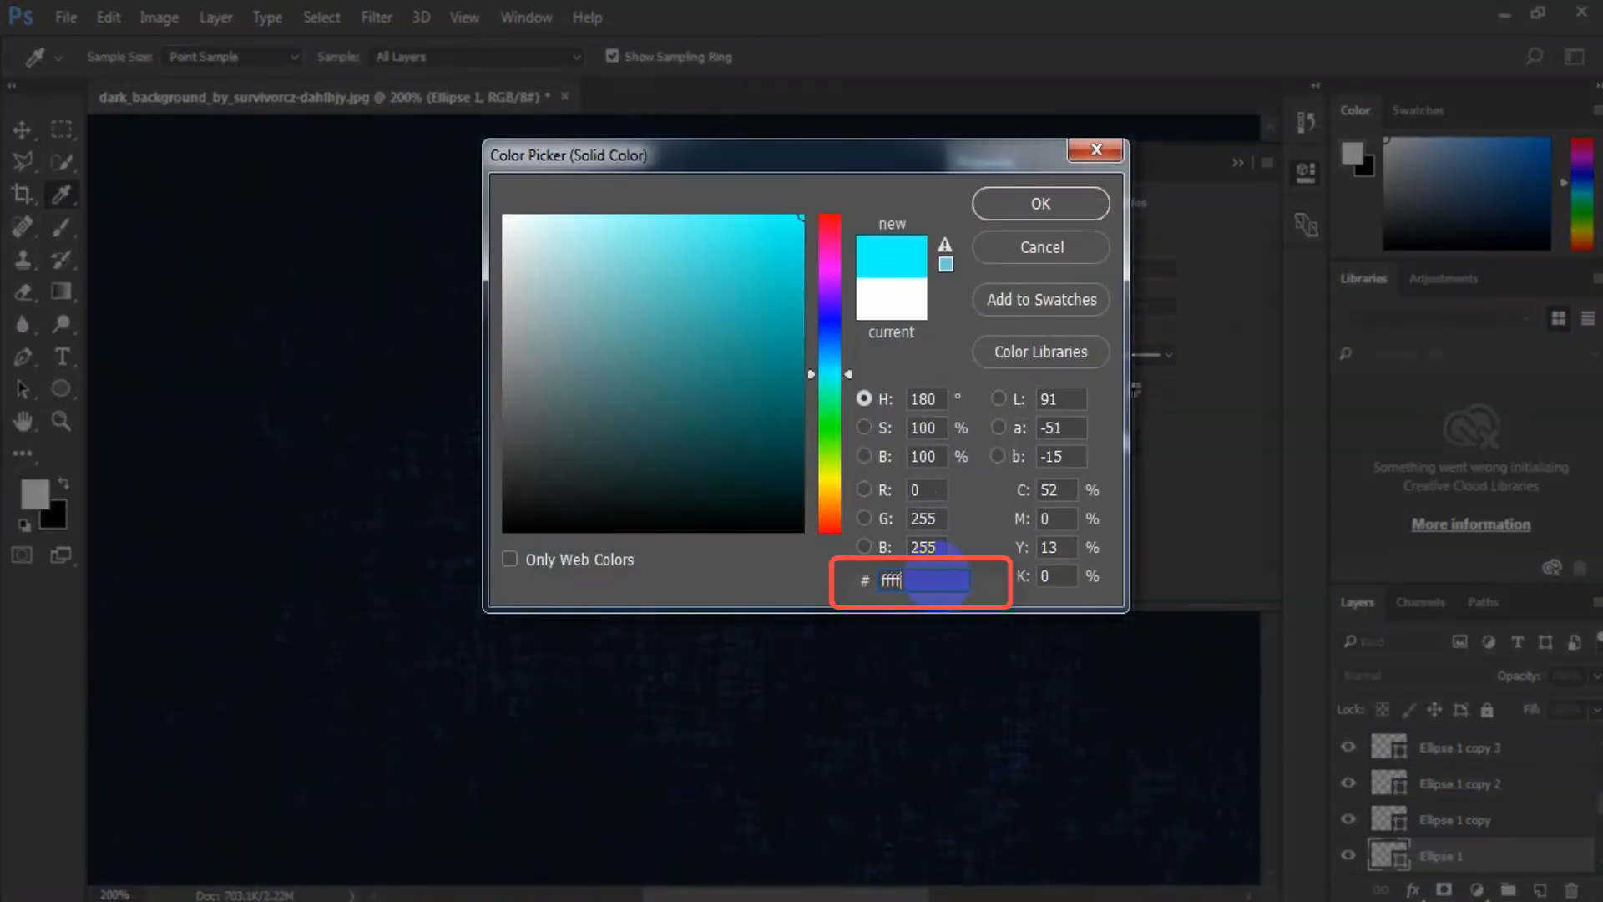
text(83)
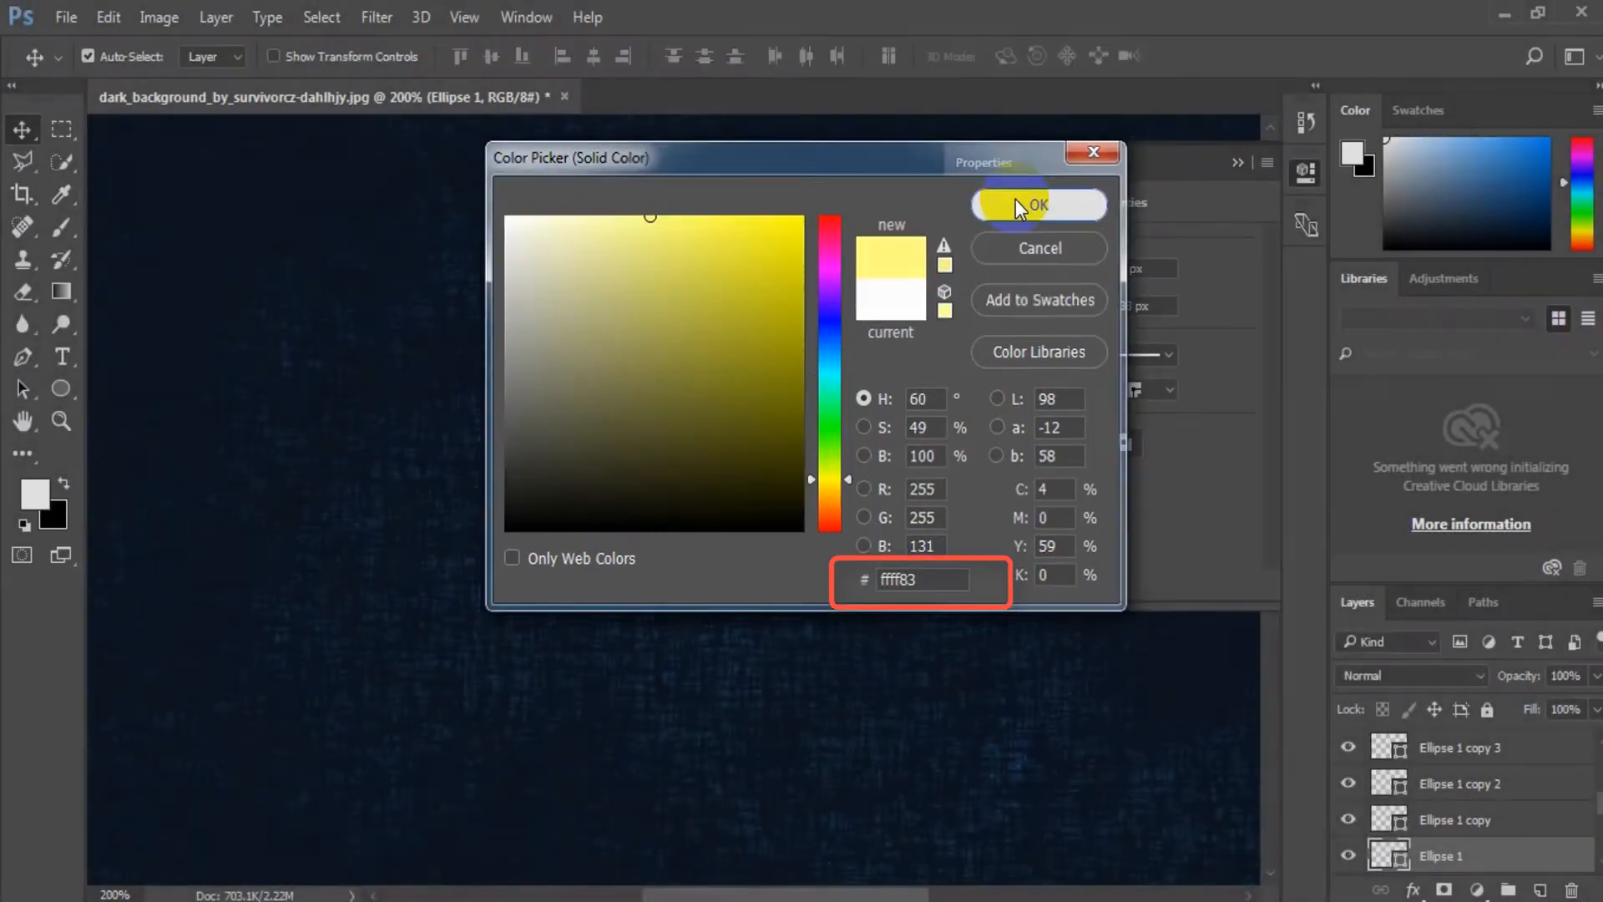
click(1016, 203)
Step: Set the fill colour of the second circle, Ellipse 1 copy, to #9a761f
click(1469, 820)
double_click(1388, 820)
click(919, 580)
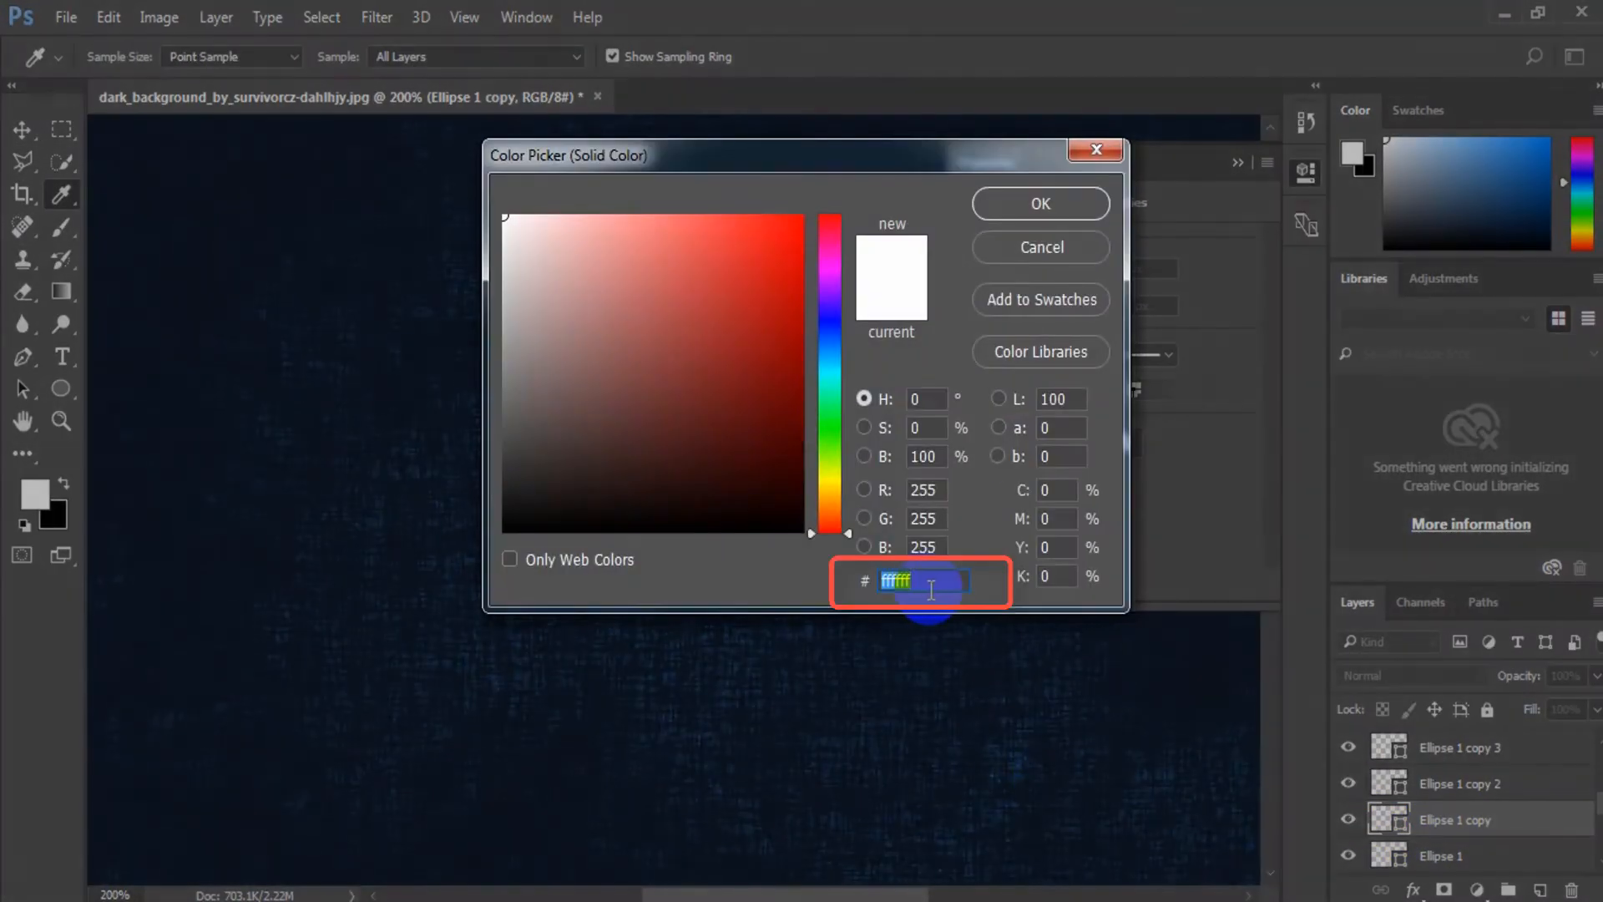
text(9a761)
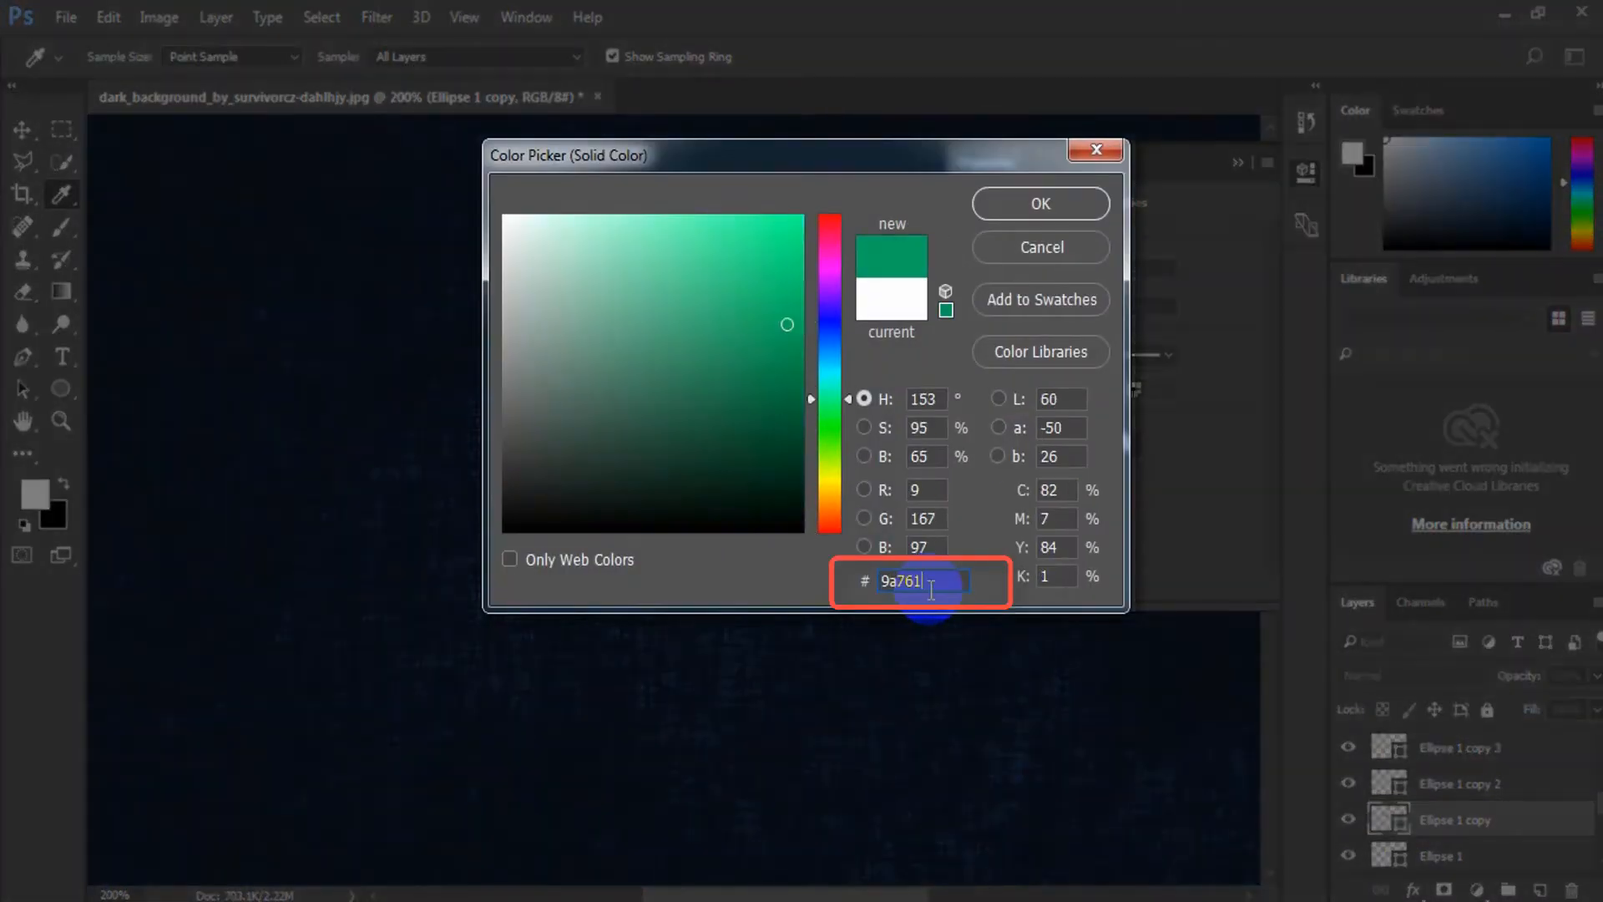
text(f)
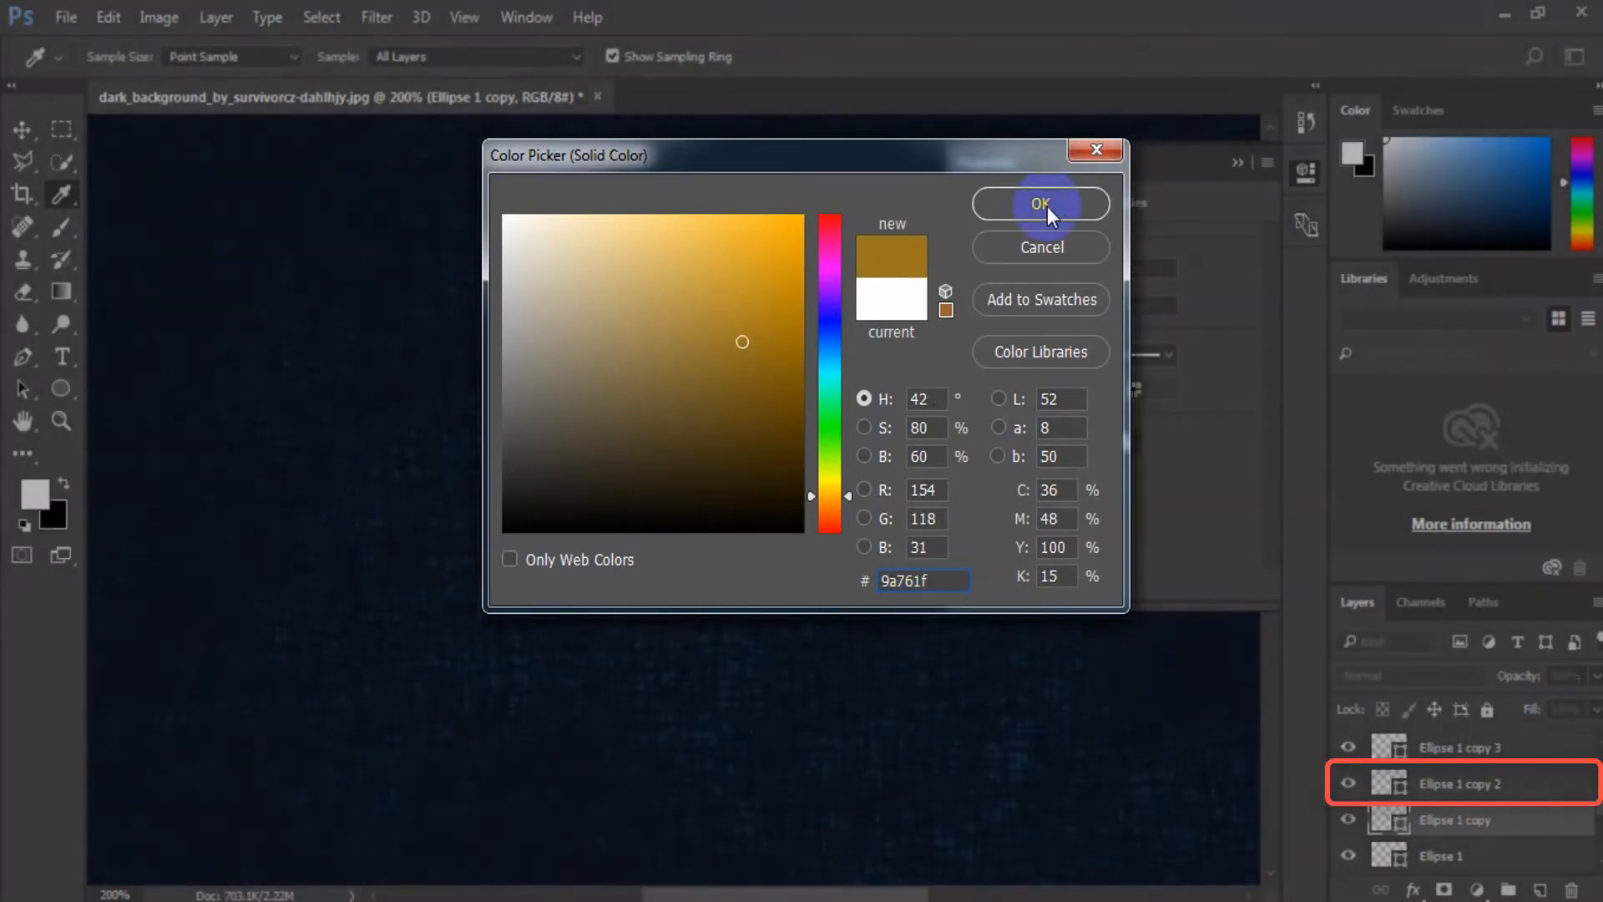
click(1047, 206)
Step: Set the fill colour of the third and fourth circles, Ellipse 1 copy 2 and copy 3, to #ffffff
click(1400, 788)
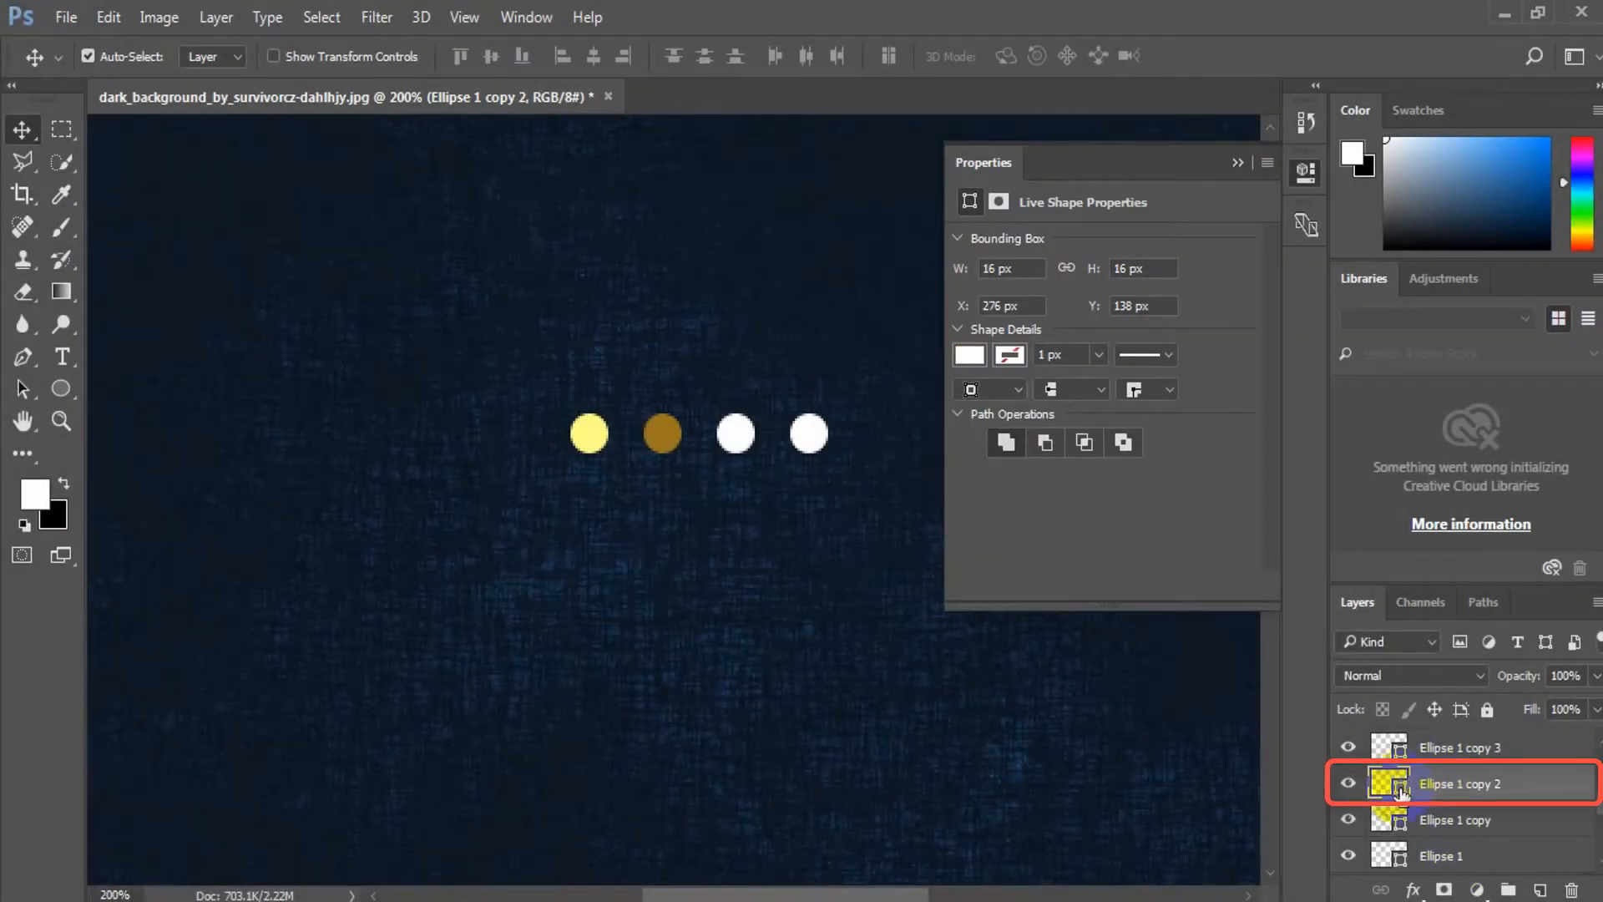
double_click(1399, 788)
text(ffffff)
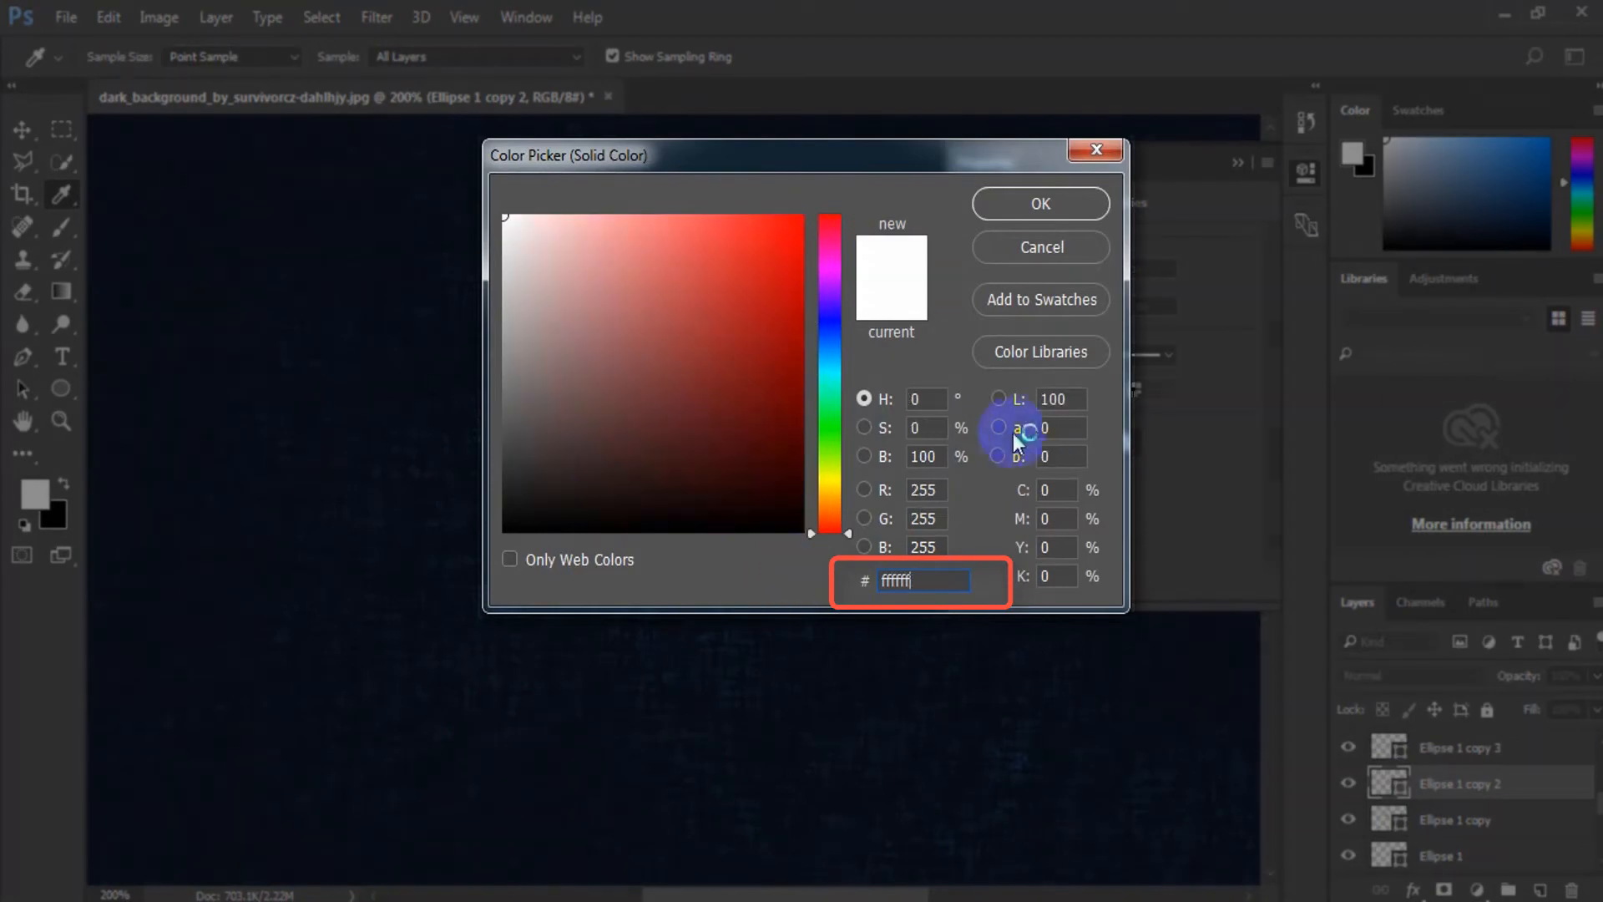
key(Return)
click(1400, 747)
double_click(1389, 747)
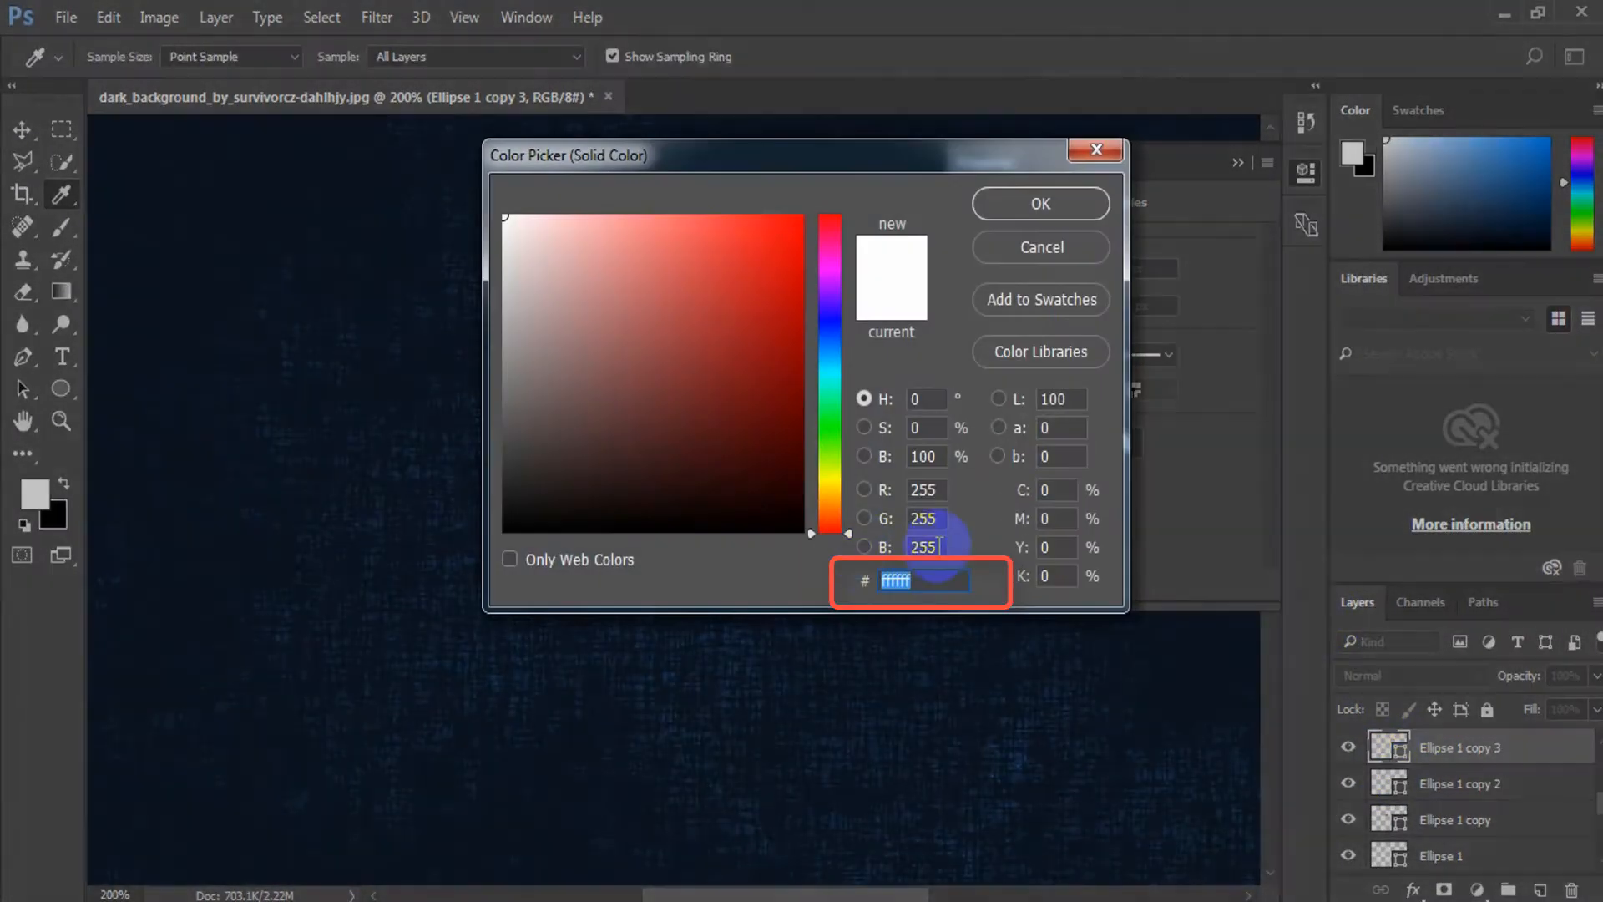
text(ffffff)
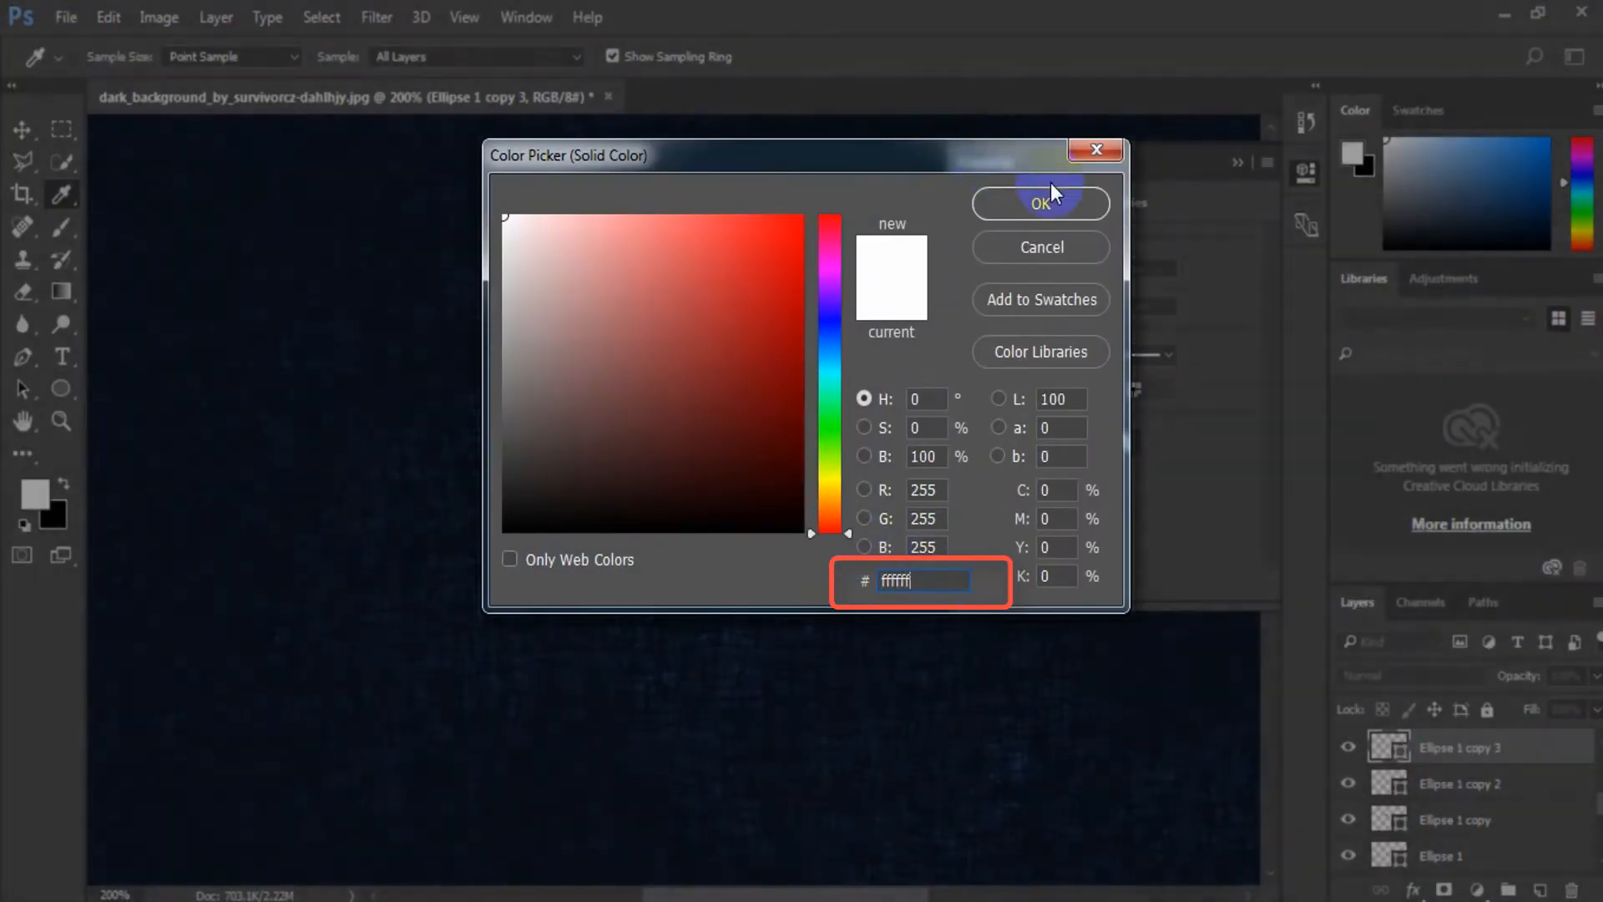
click(1049, 193)
Step: Enlarge the pale yellow circle slightly about its centre with Free Transform
click(25, 134)
key(z)
click(798, 480)
click(22, 130)
click(1422, 851)
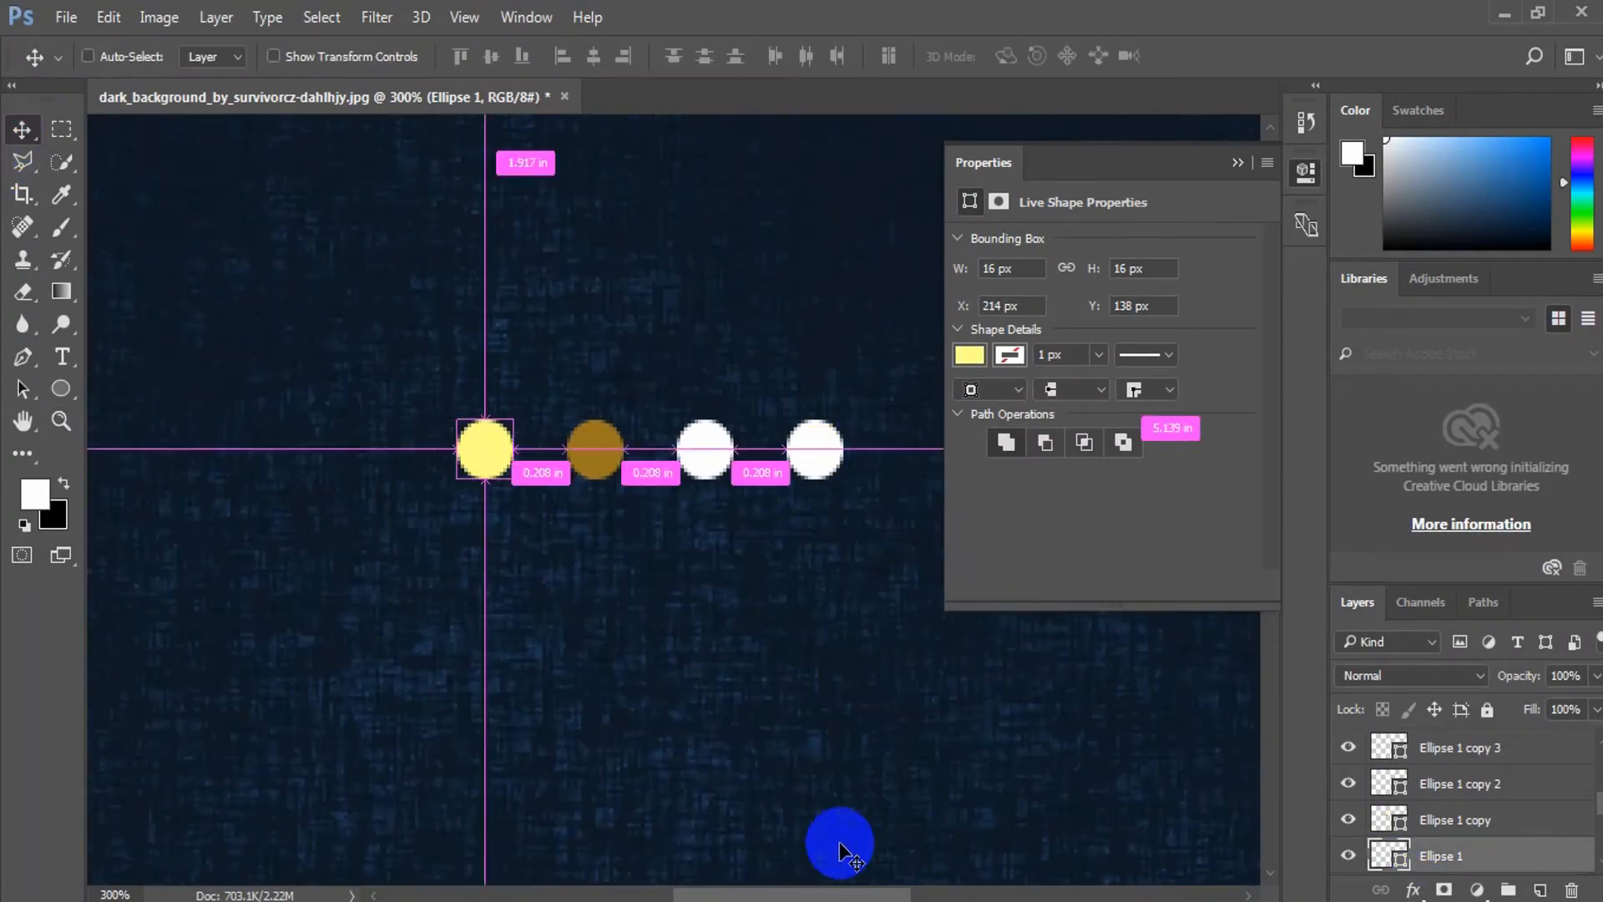
key(ctrl+t)
drag(512, 479, 522, 489)
click(1029, 55)
Step: Shrink the brown circle, Ellipse 1 copy, to about 11 px across with Free Transform
click(1473, 819)
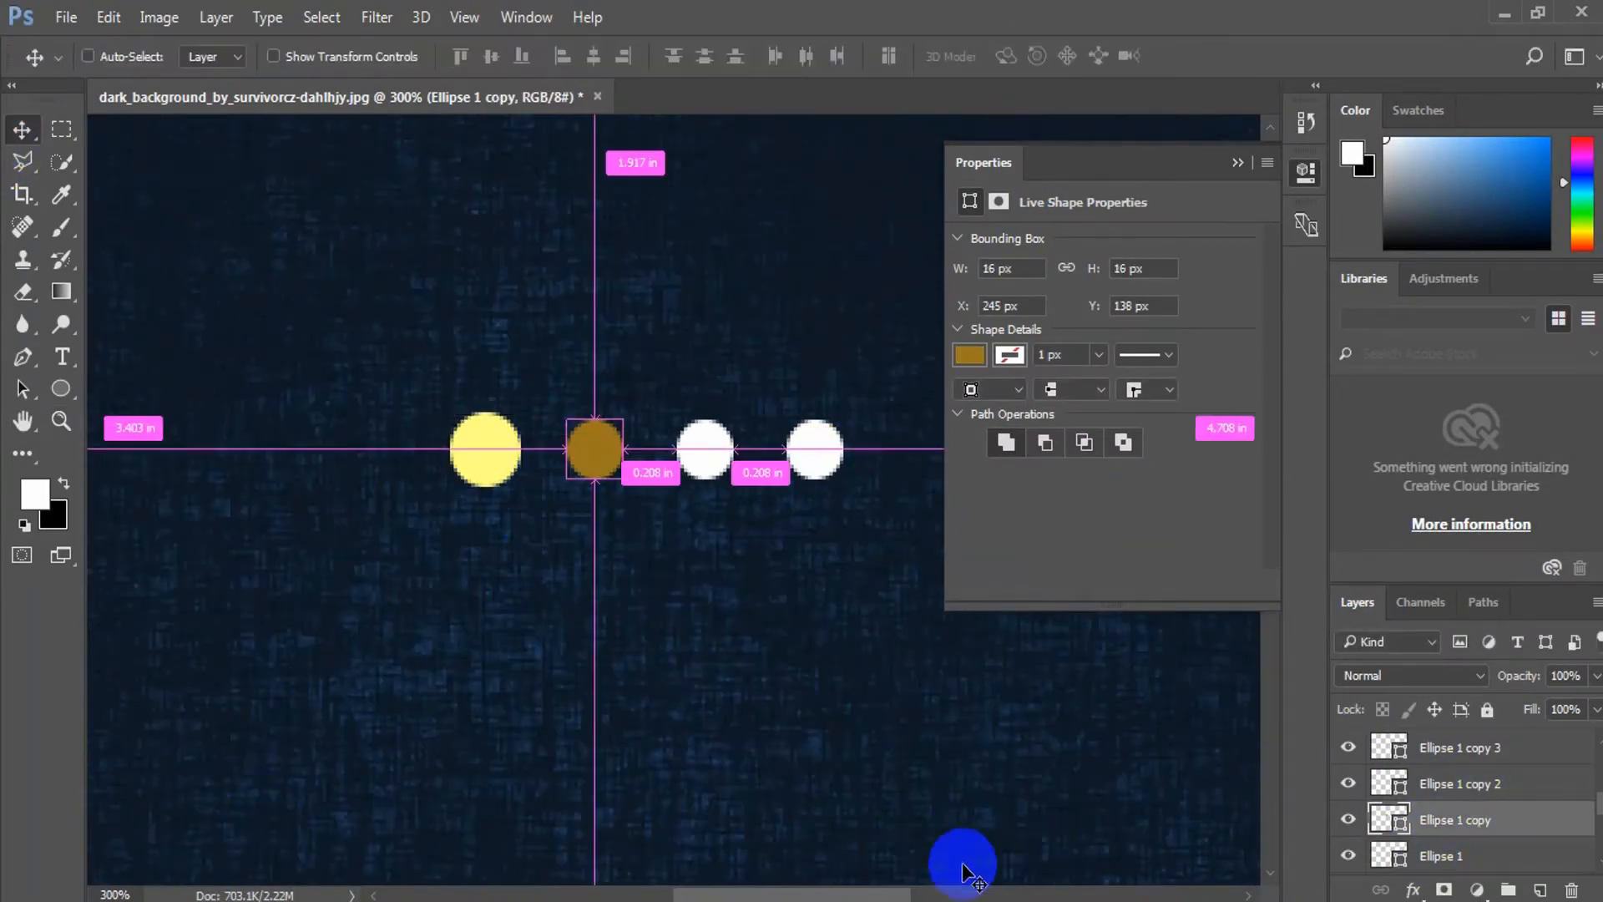
key(ctrl+t)
mouse_move(626, 476)
mouse_down()
mouse_move(608, 465)
mouse_move(627, 451)
mouse_up()
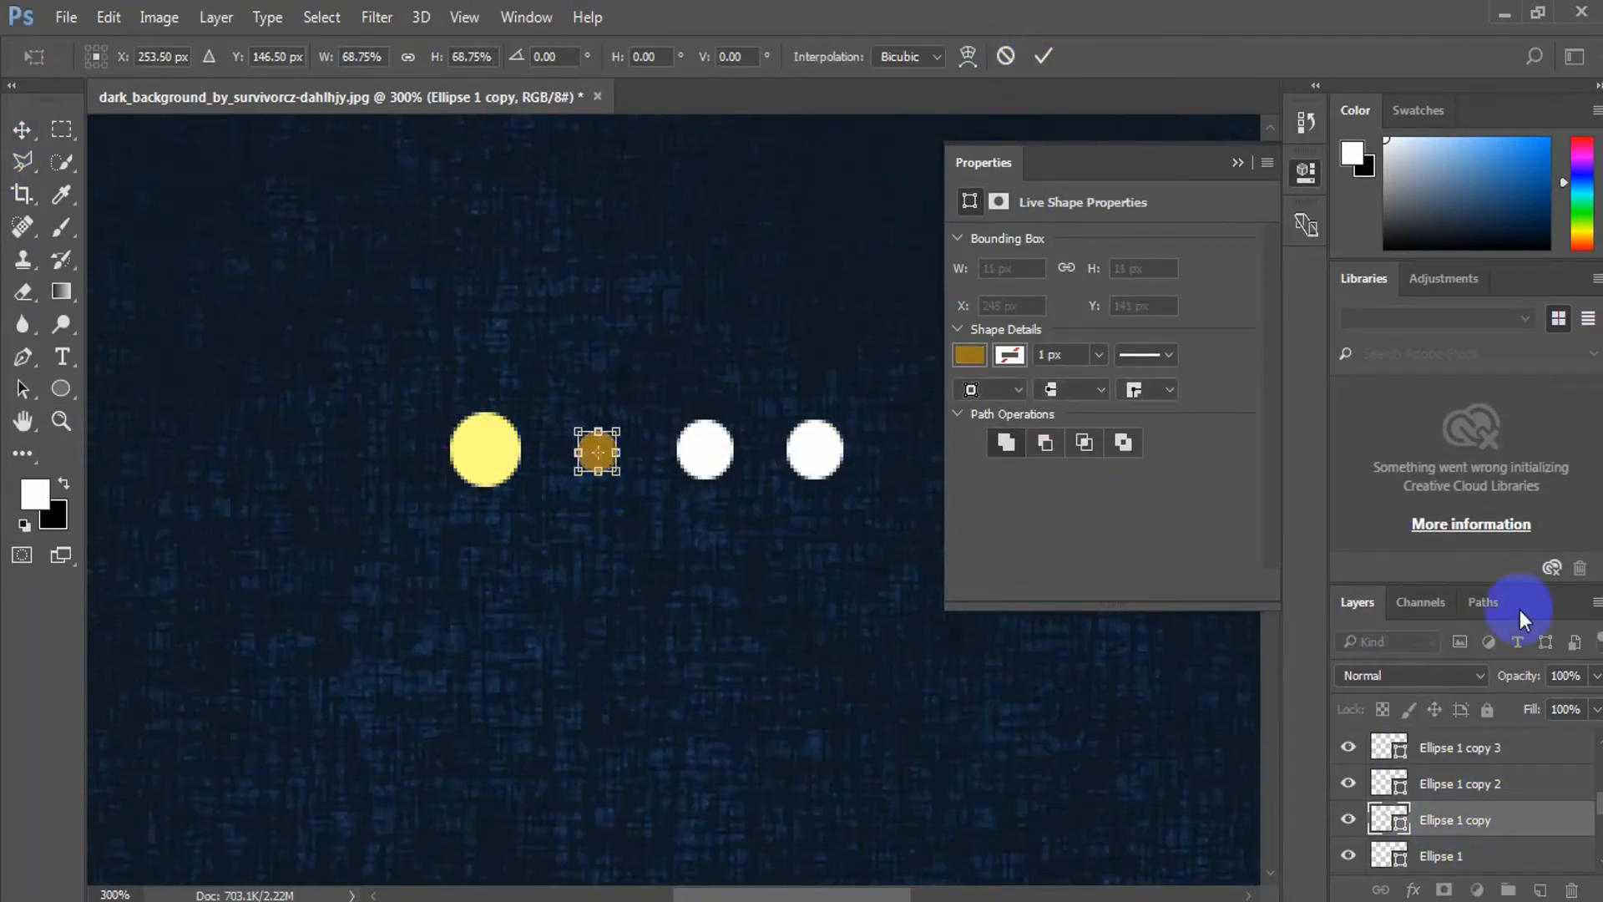
click(1043, 55)
Step: Shrink the third circle, Ellipse 1 copy 2, to about 5 px across with Free Transform
click(705, 444)
key(ctrl+t)
drag(734, 474, 713, 460)
click(1044, 55)
Step: Shrink the fourth circle, Ellipse 1 copy 3, to about 2 px across with Free Transform
click(1471, 756)
key(ctrl+space)
click(837, 447)
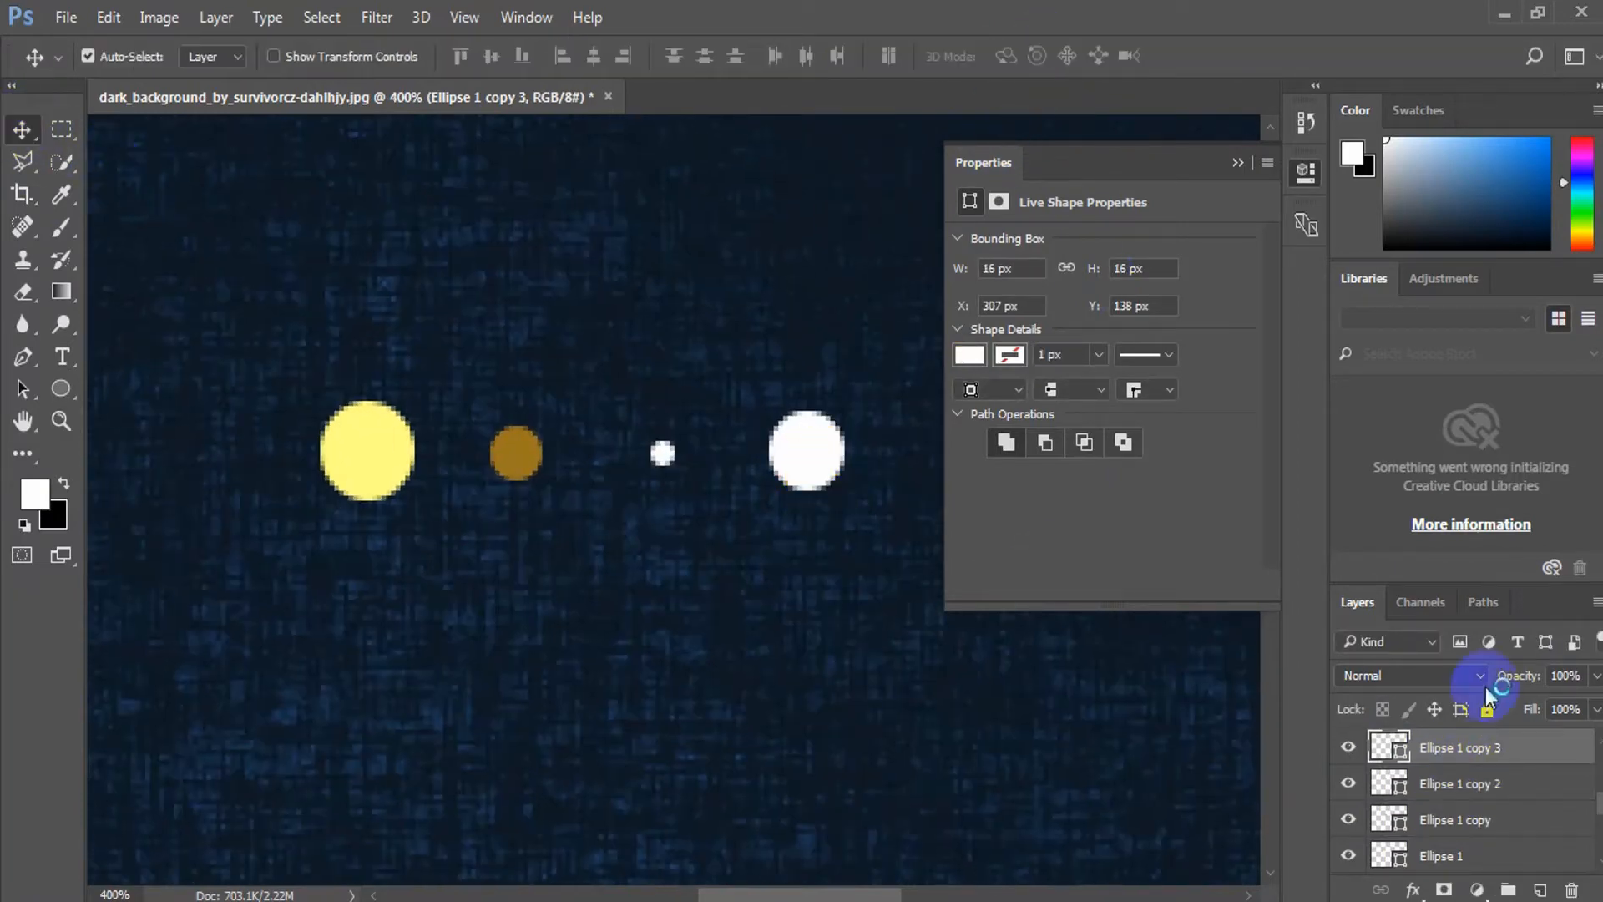
key(ctrl+t)
drag(843, 489, 812, 458)
click(1044, 55)
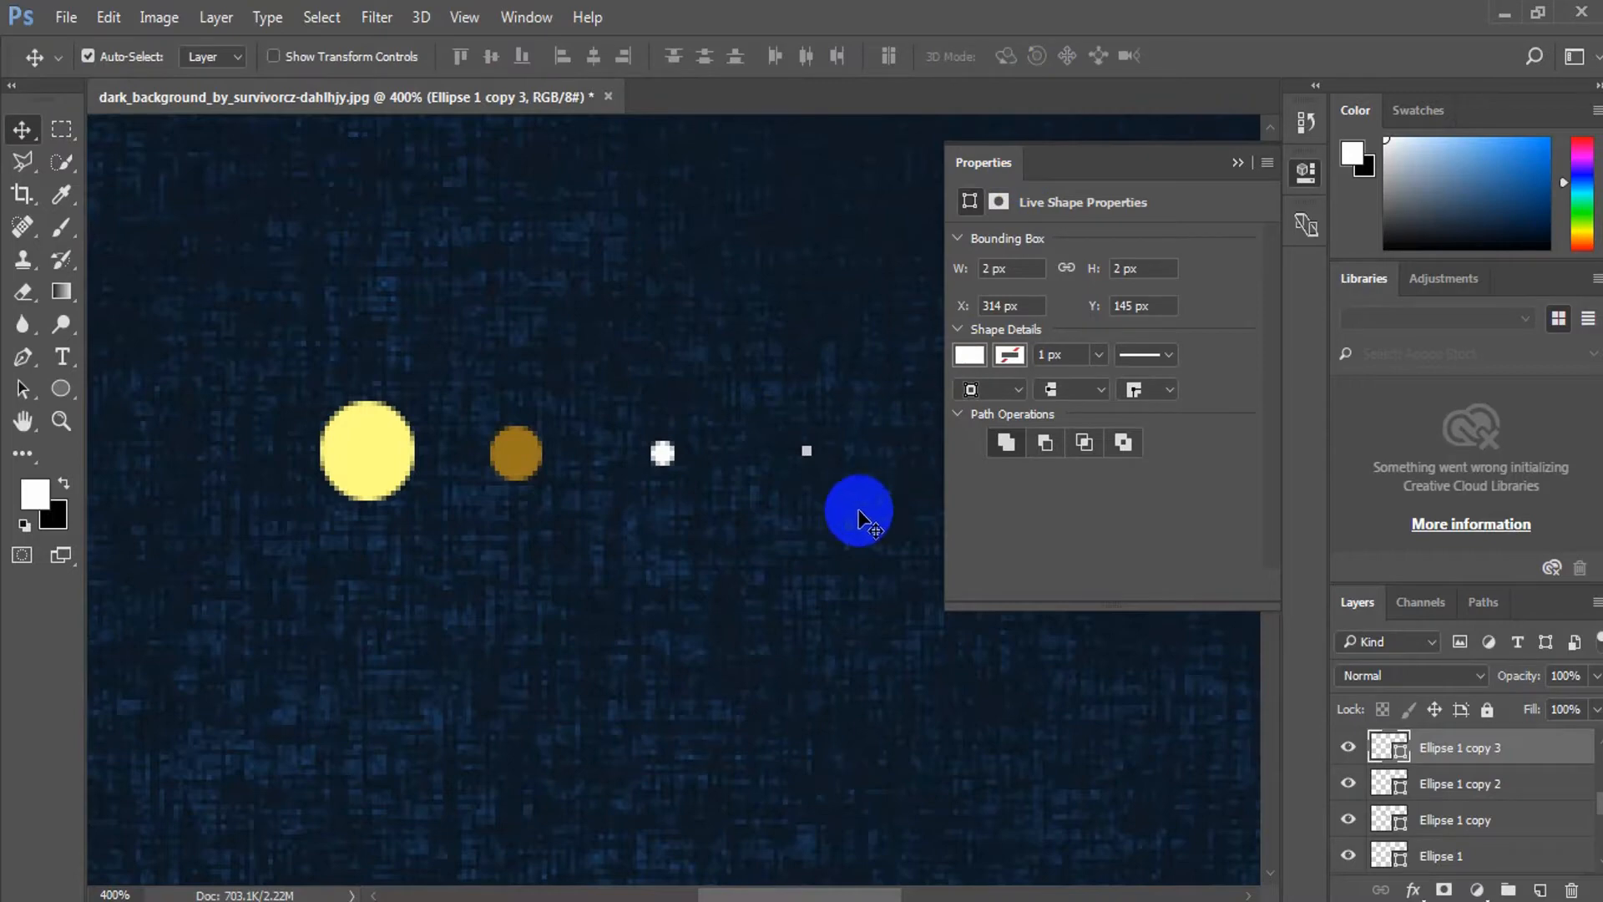
key(ctrl+alt+space)
click(687, 506)
click(686, 509)
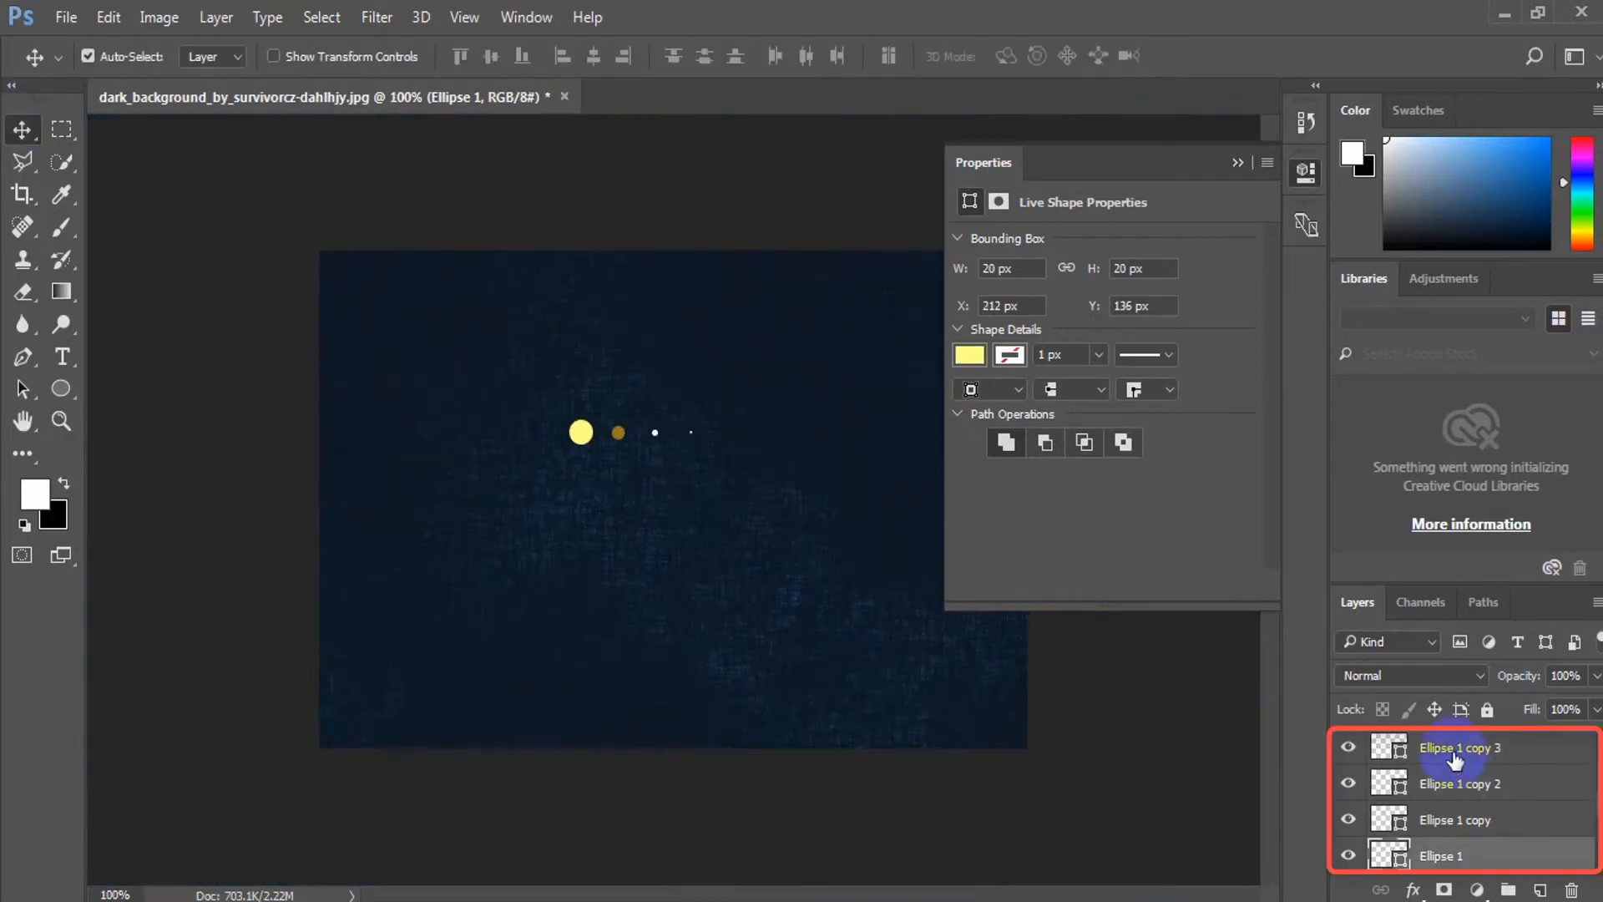
Step: Group the four ellipse layers and name the group Circle
click(1456, 753)
ctrl+click(1469, 785)
ctrl+click(1478, 819)
ctrl+click(1468, 853)
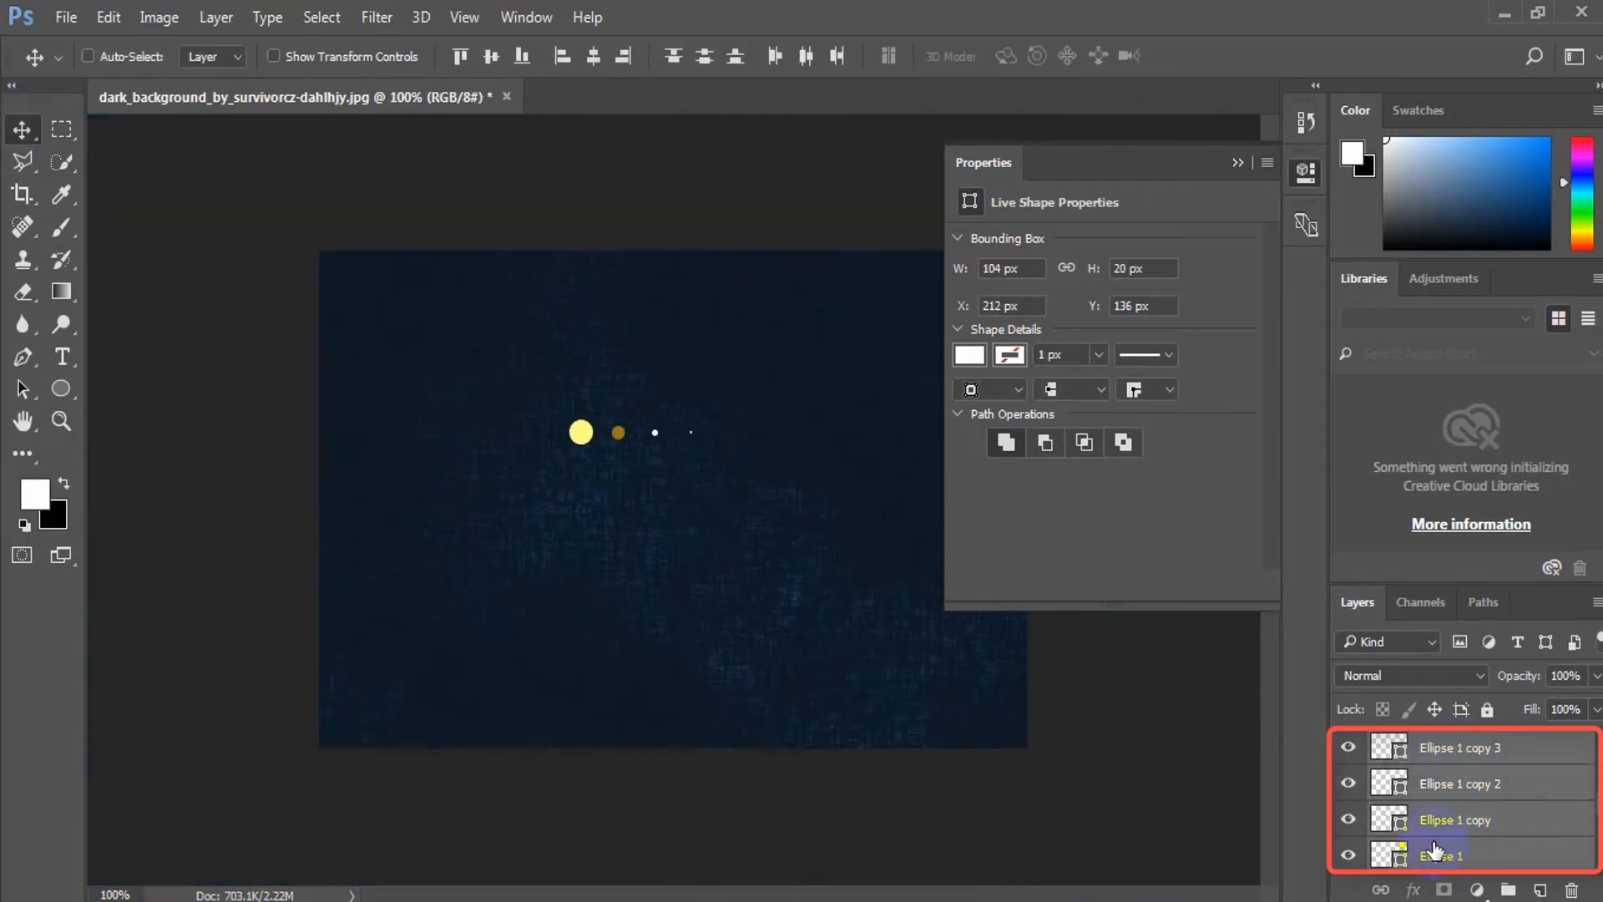
right_click(1451, 772)
click(1203, 189)
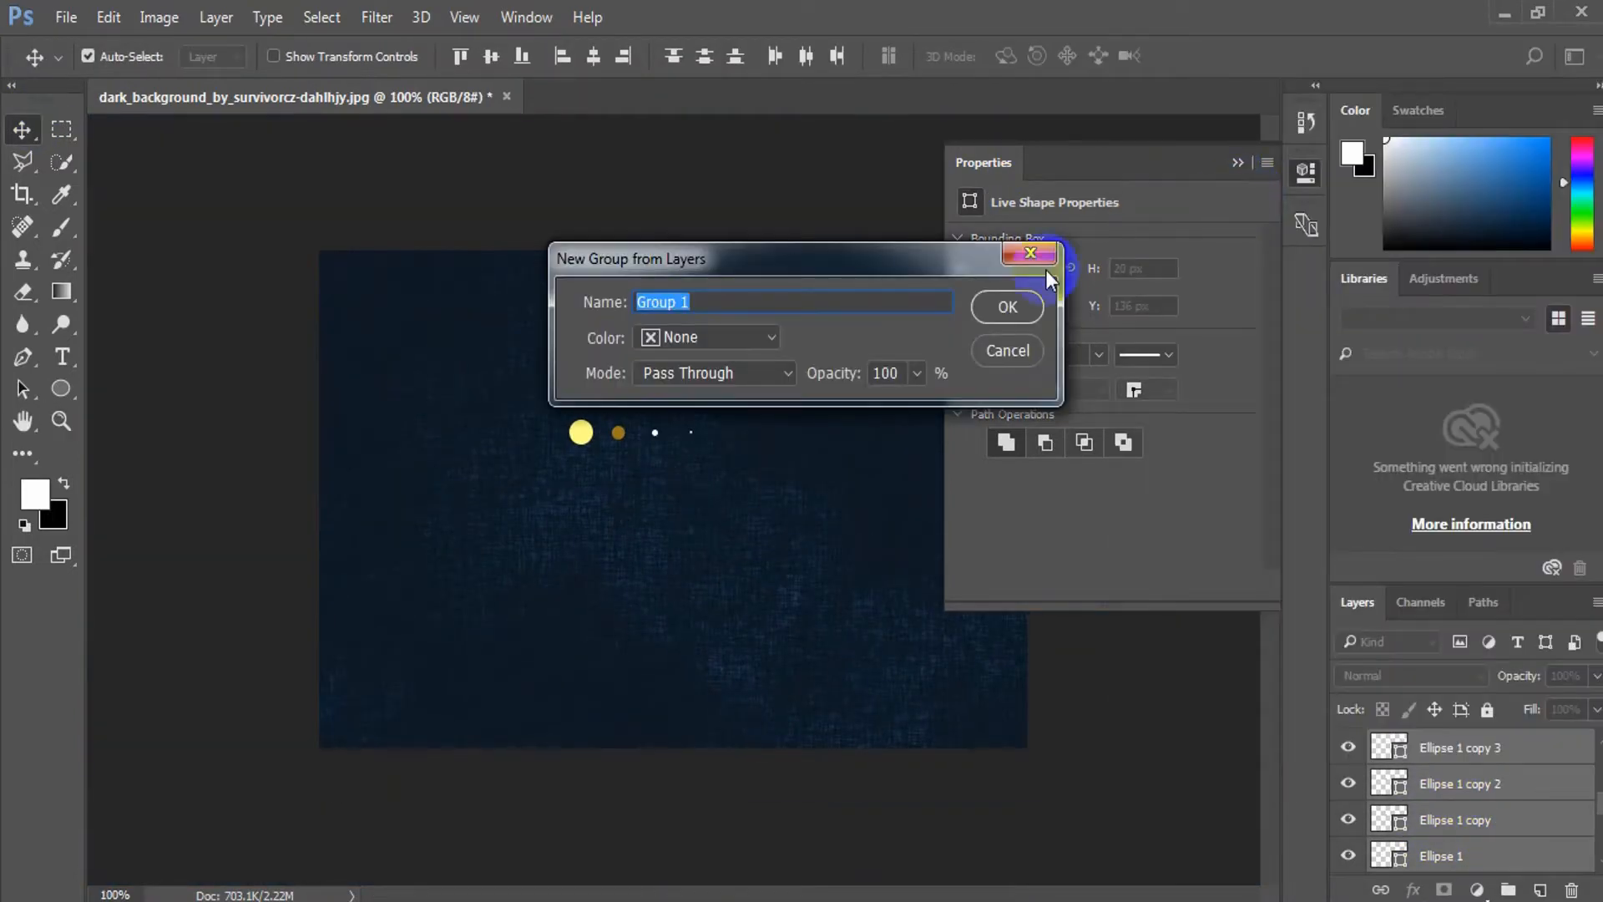
click(1008, 307)
double_click(1437, 743)
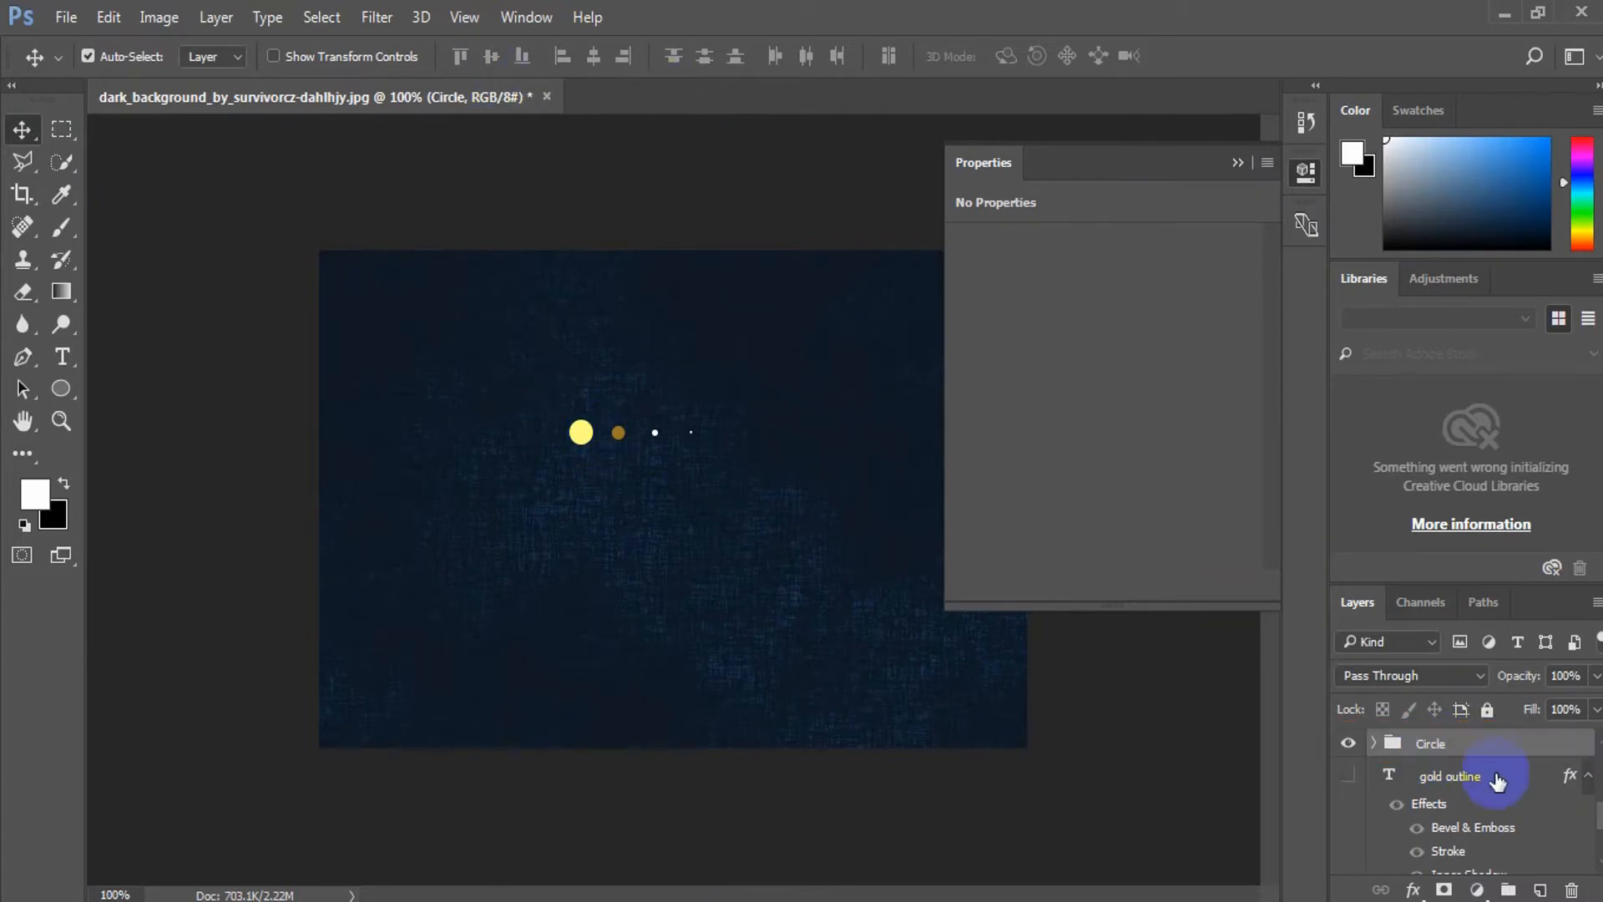
Step: Select all four ellipse layers inside the Circle group and align their horizontal and vertical centres so the circles are concentric
click(1370, 743)
scroll(1395, 830, down, 5)
scroll(1503, 794, up, 5)
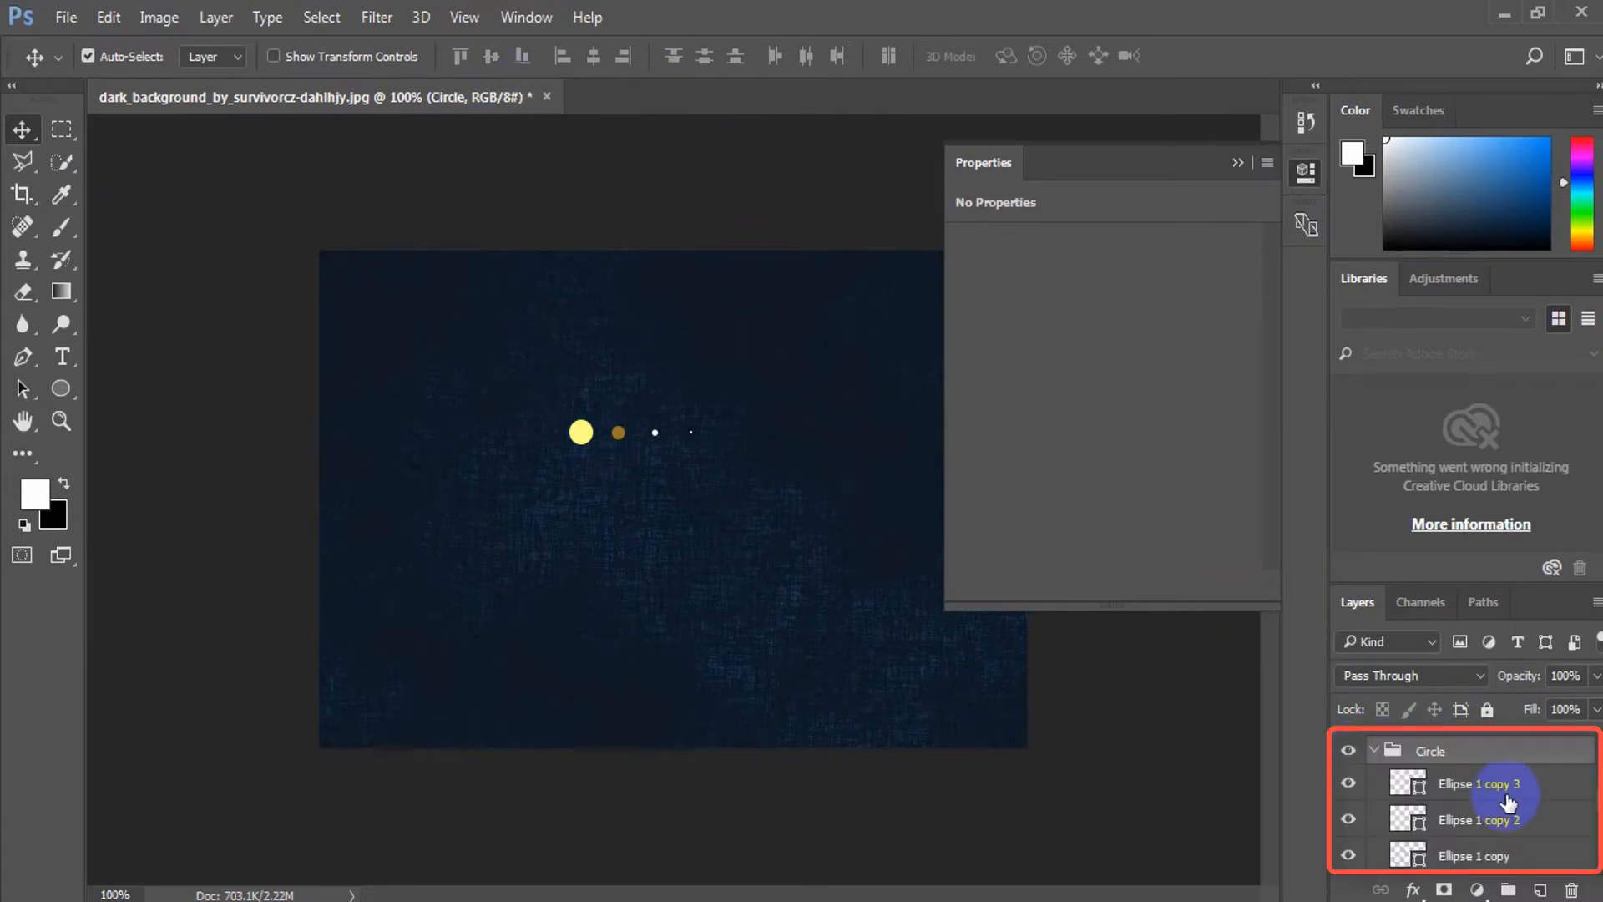
click(1504, 793)
ctrl+click(1502, 820)
ctrl+click(1488, 856)
drag(1595, 794, 1594, 817)
ctrl+click(1507, 849)
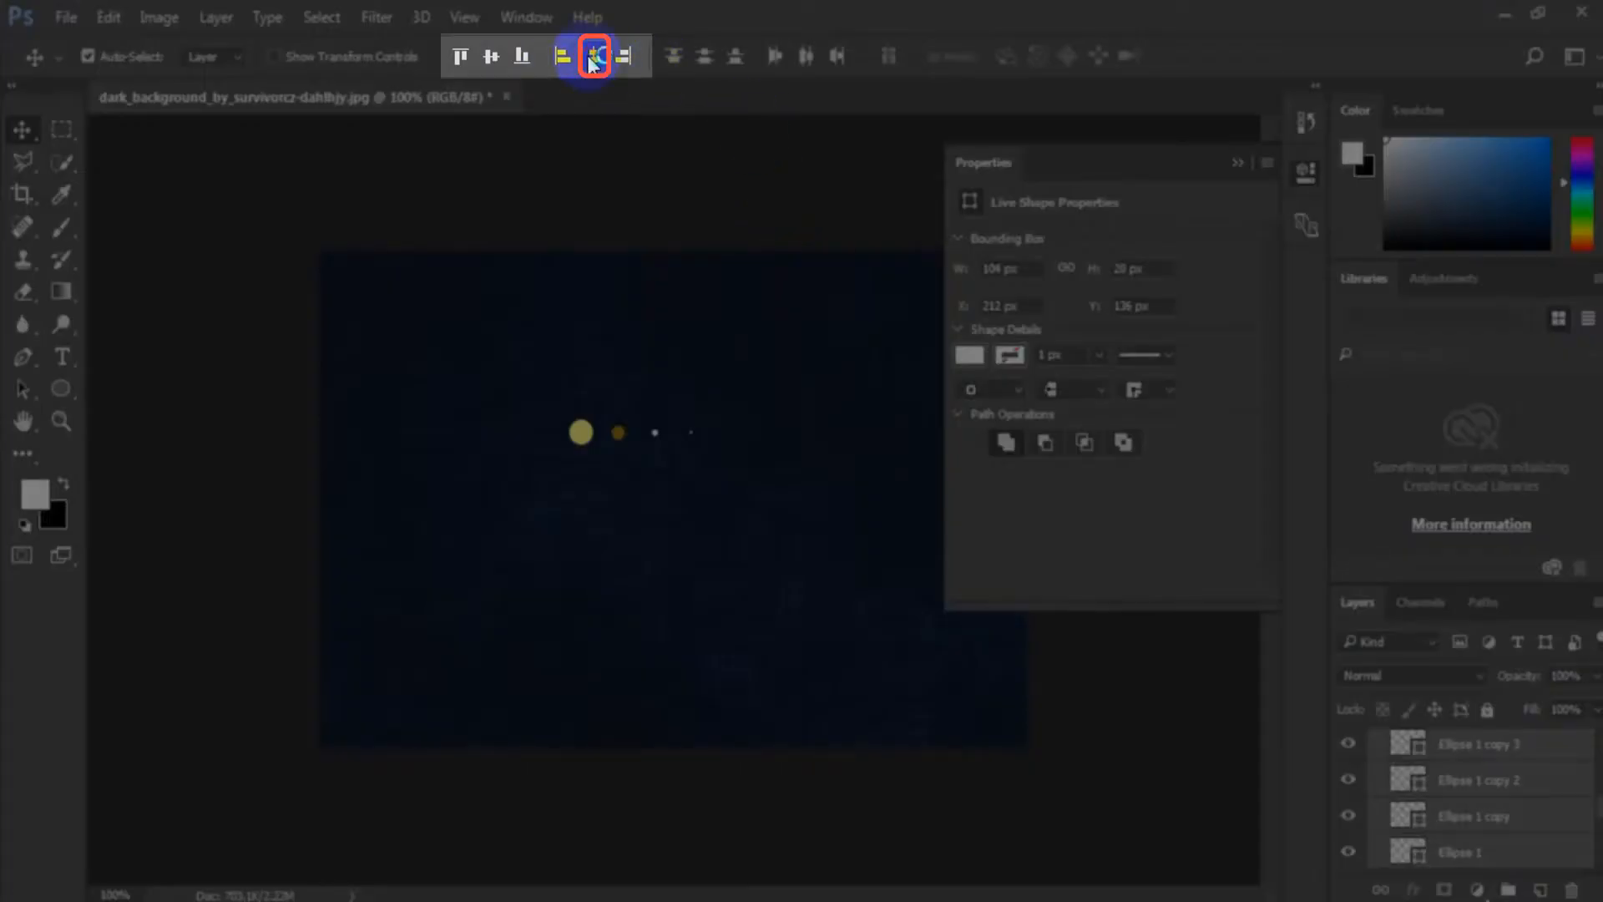
click(491, 62)
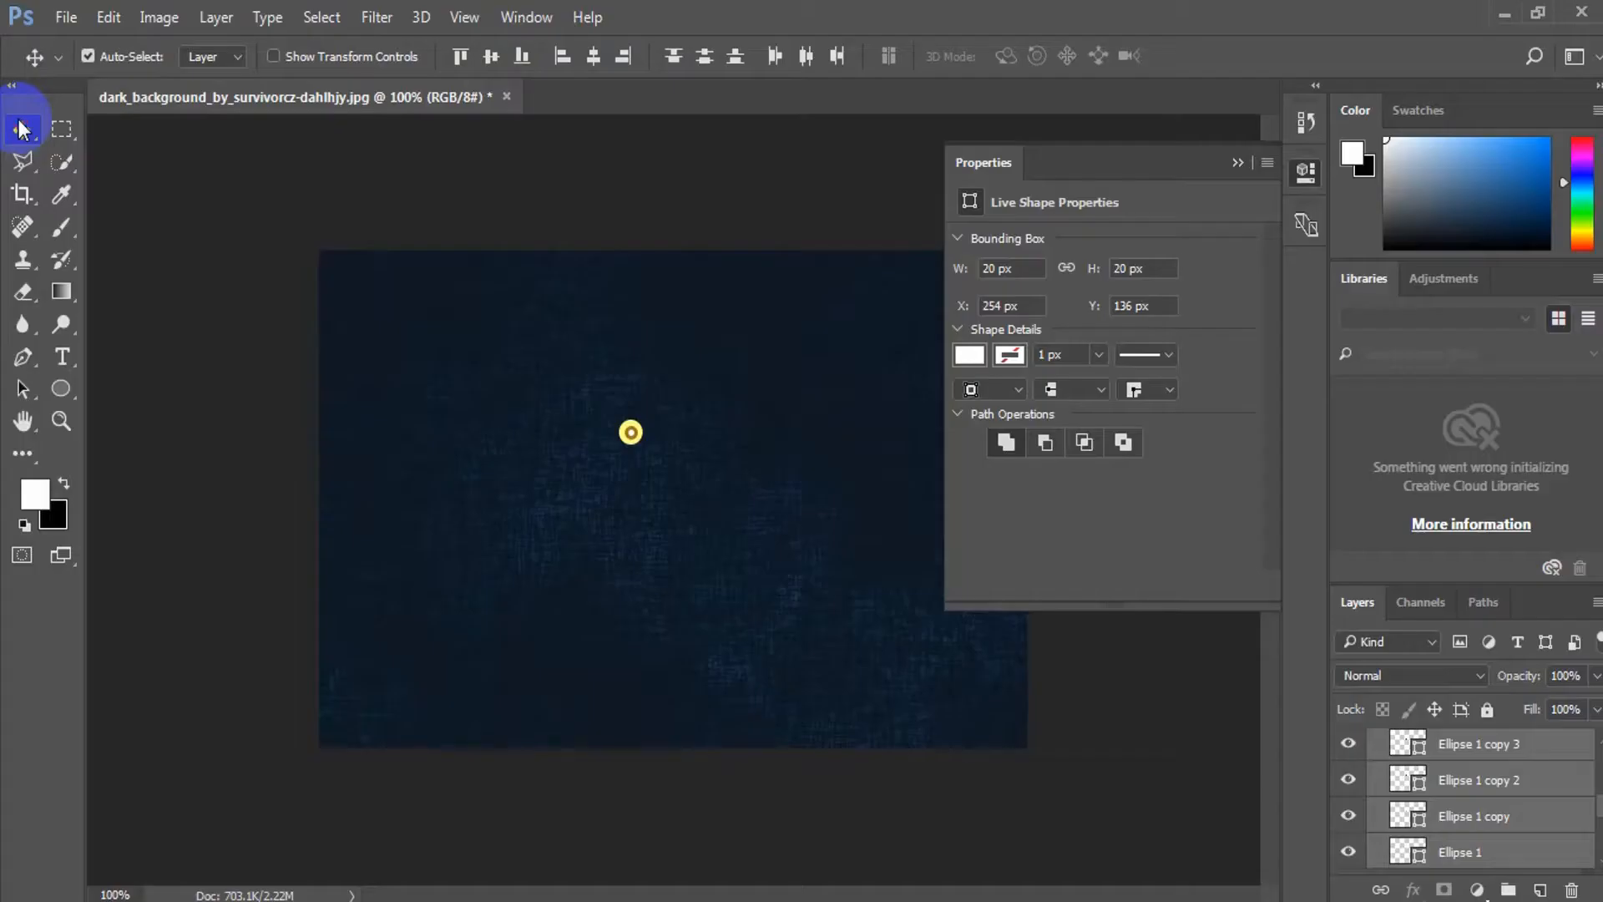
Step: Apply a Gaussian Blur with a radius of 15.8 pixels to the pale yellow circle, Ellipse 1
click(1465, 852)
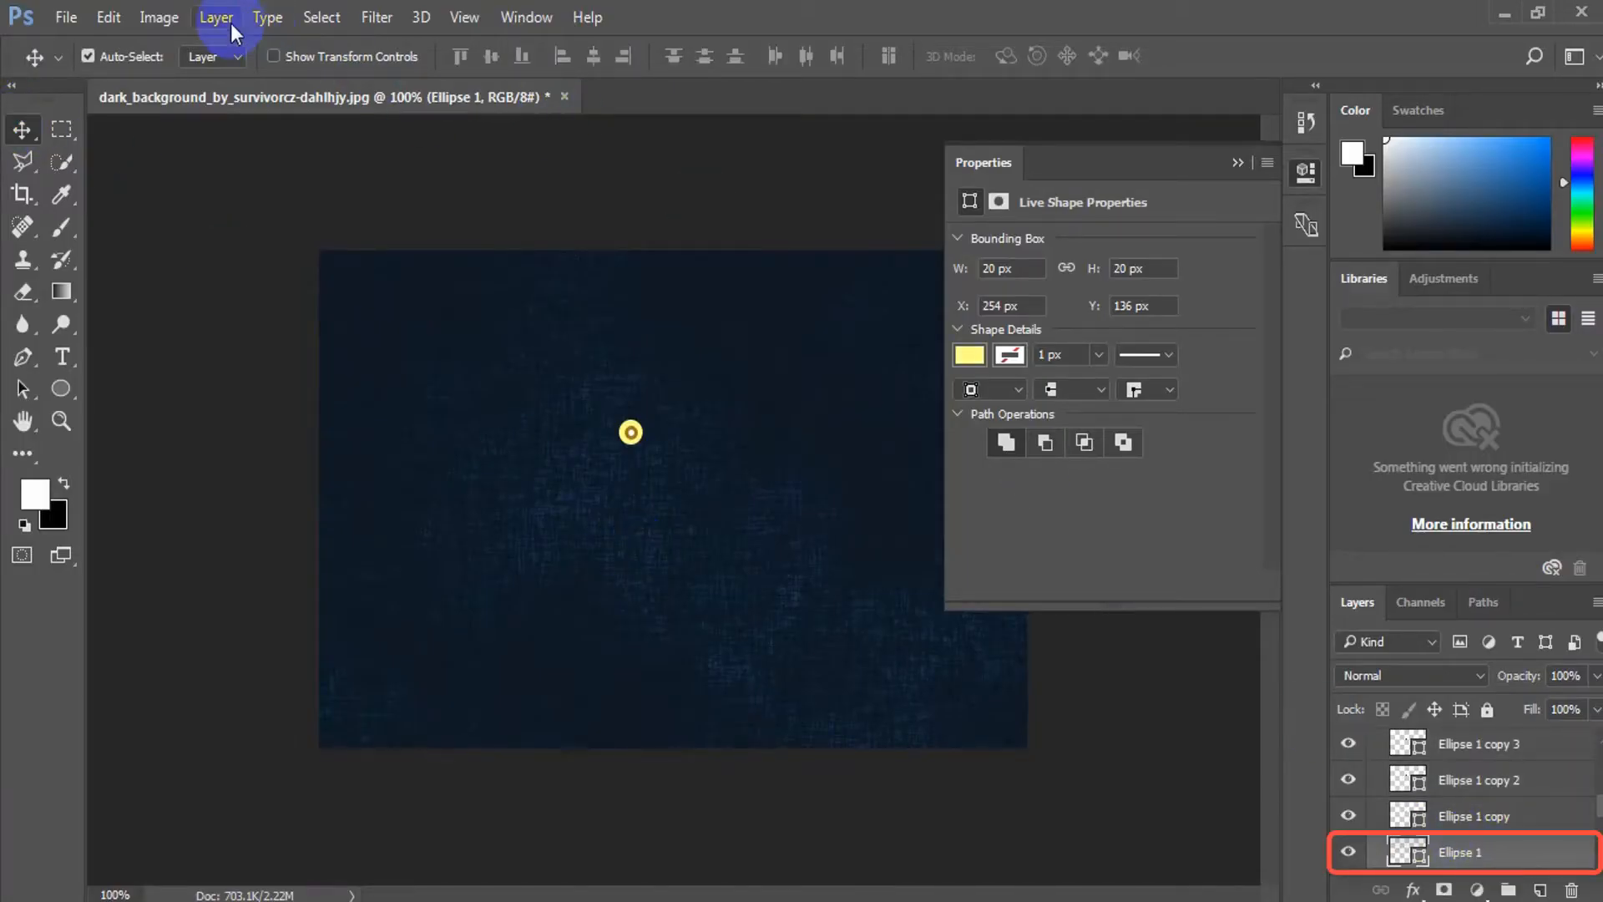
click(380, 18)
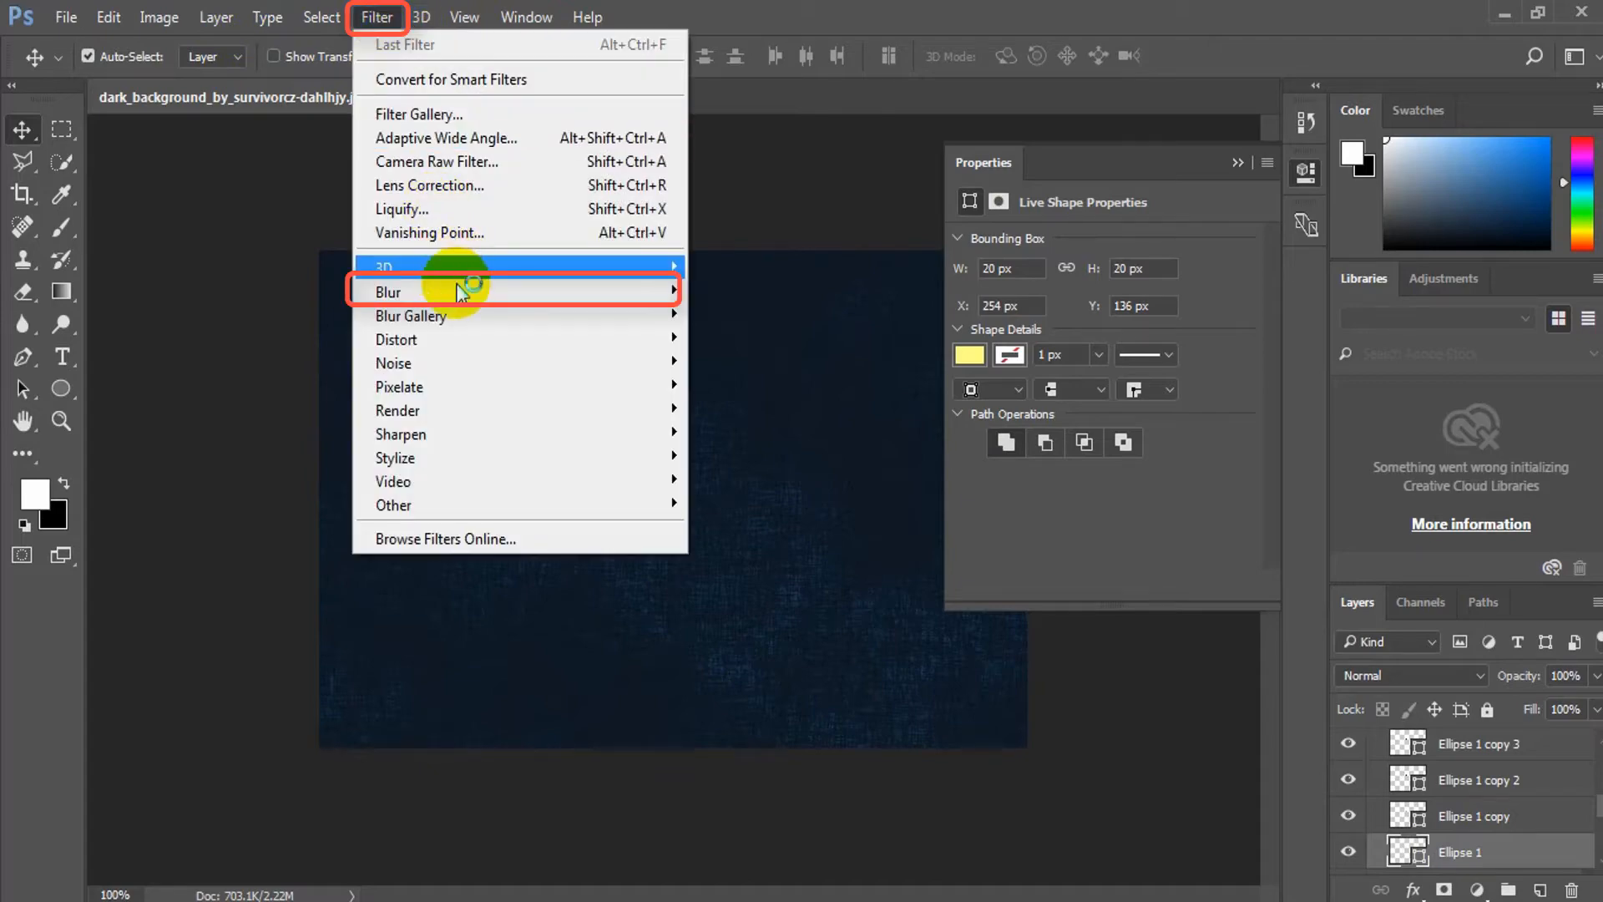
mouse_move(476, 292)
click(824, 451)
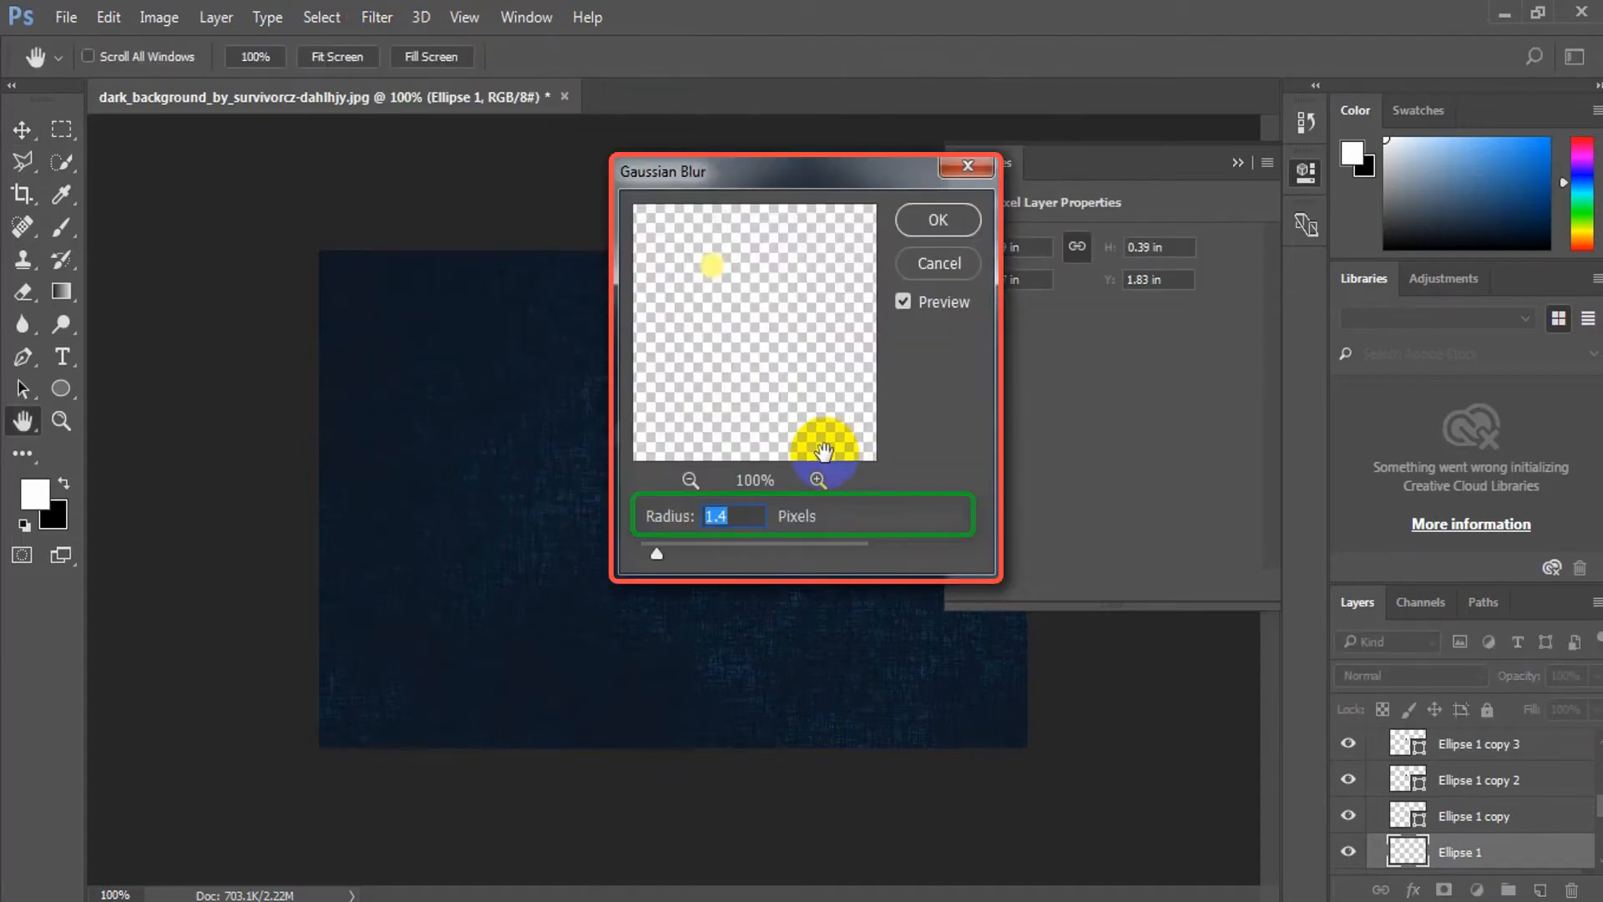
click(708, 451)
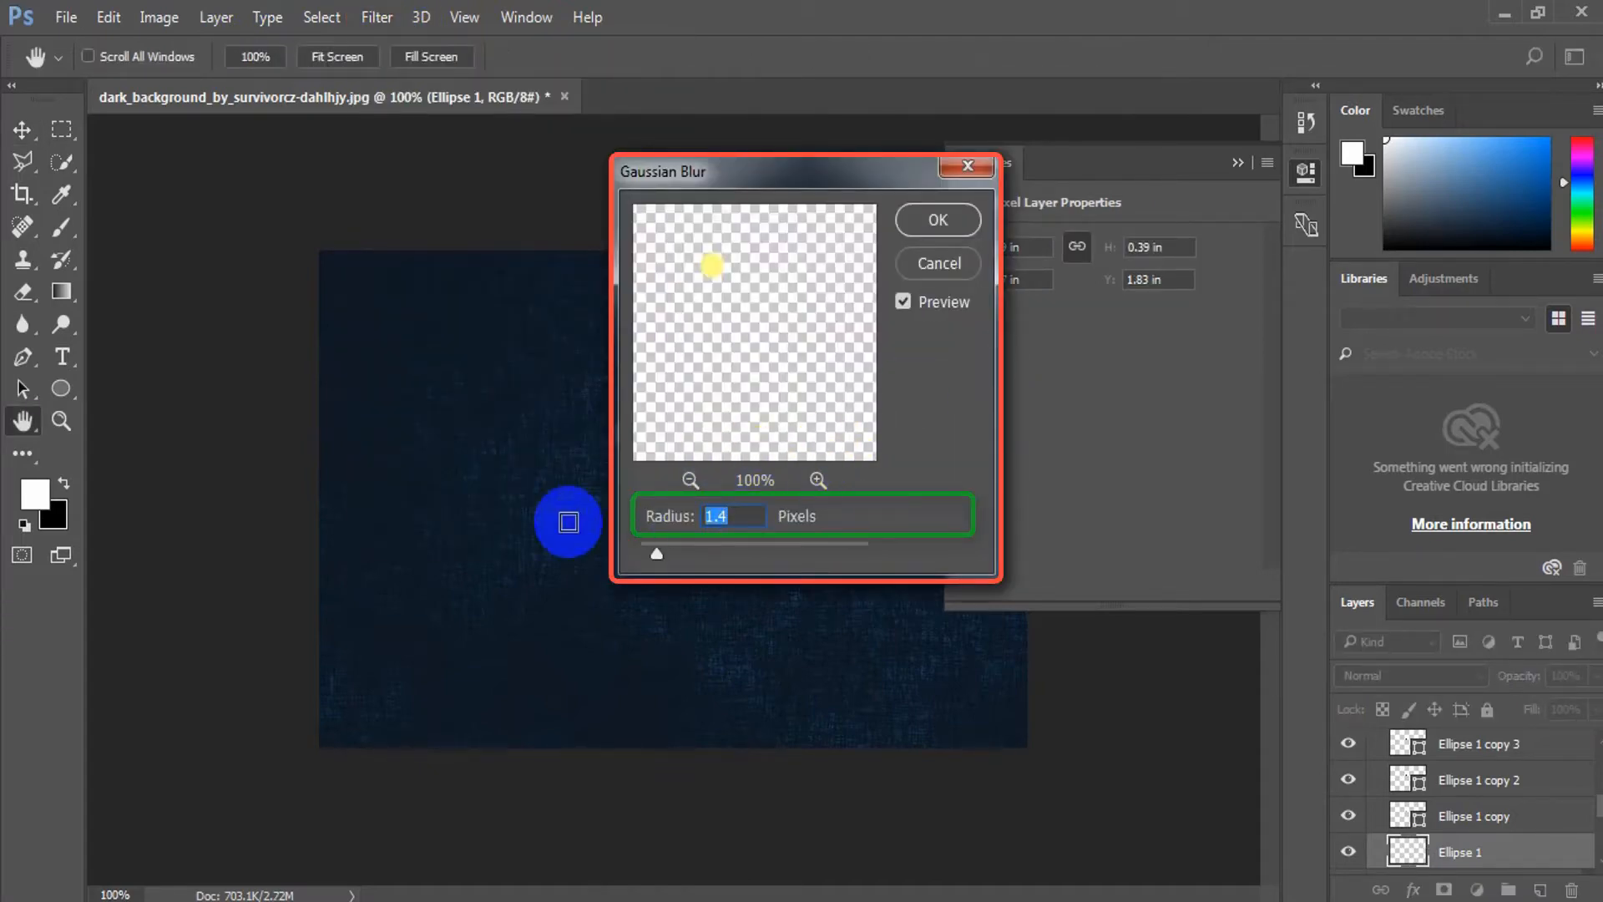
text(0)
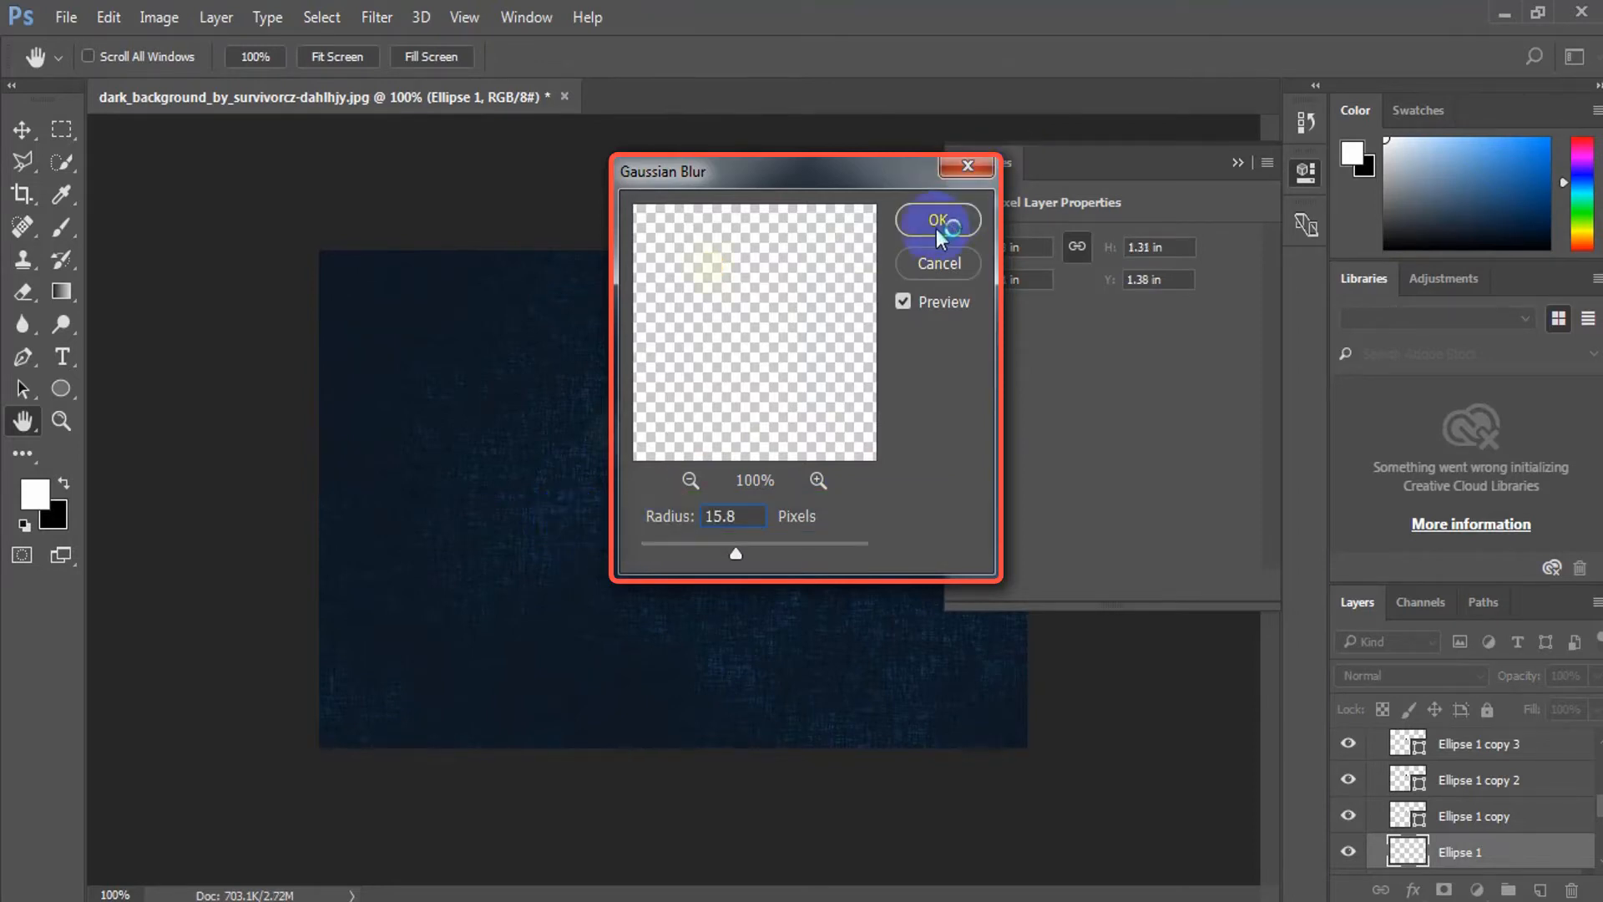
click(935, 228)
Step: Apply a Gaussian Blur with a radius of 3.8 pixels to the brown circle, Ellipse 1 copy
click(1469, 815)
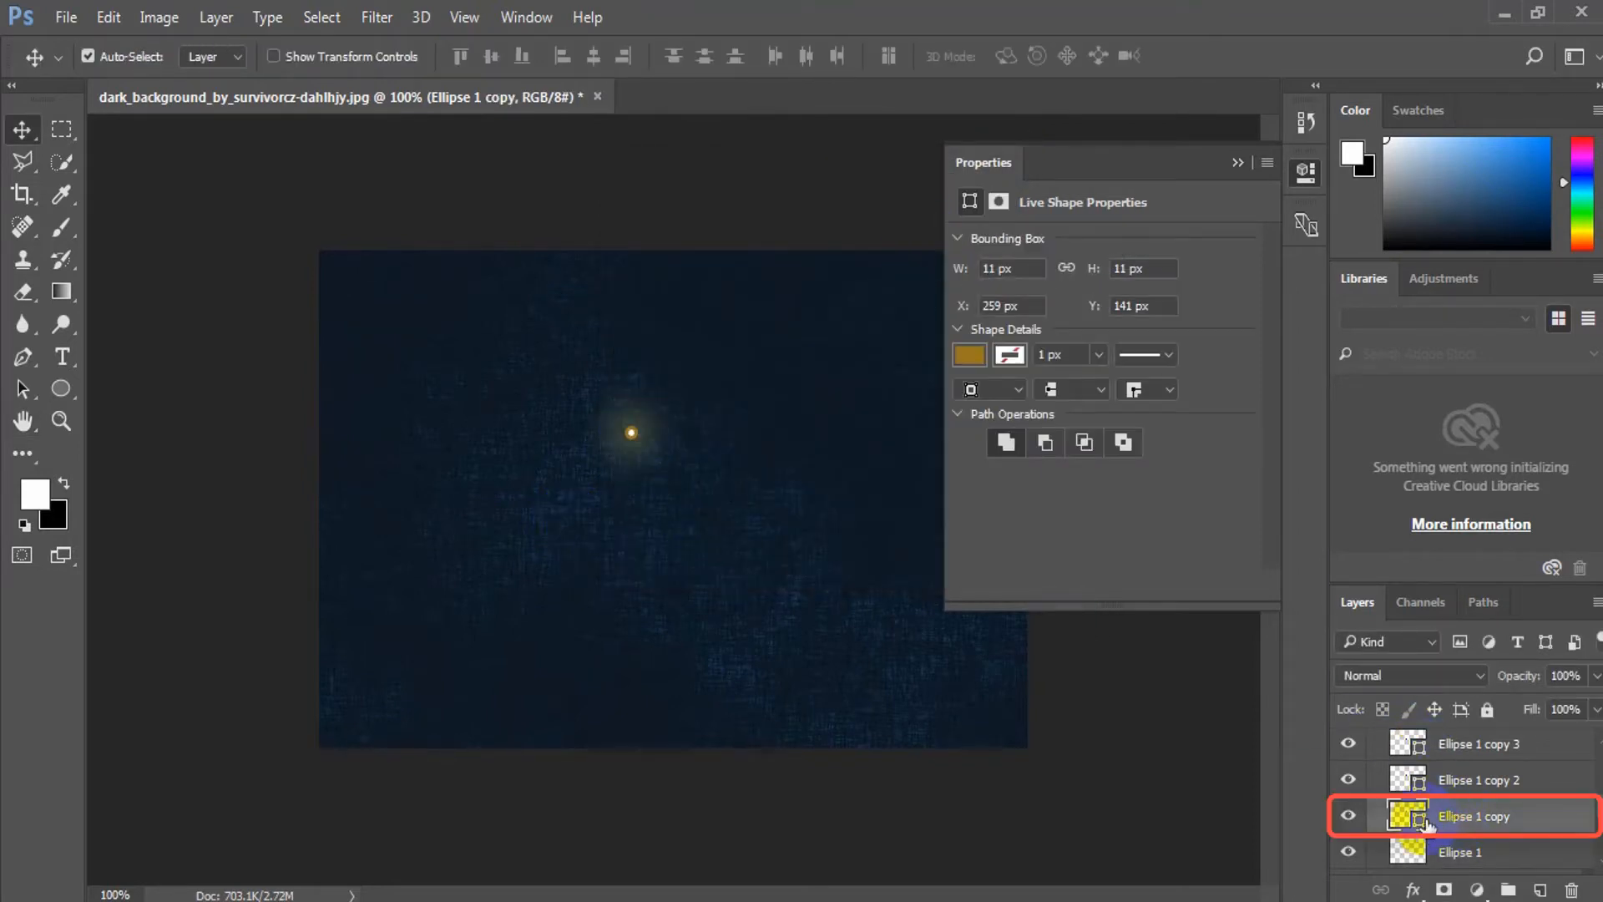
click(376, 17)
mouse_move(426, 268)
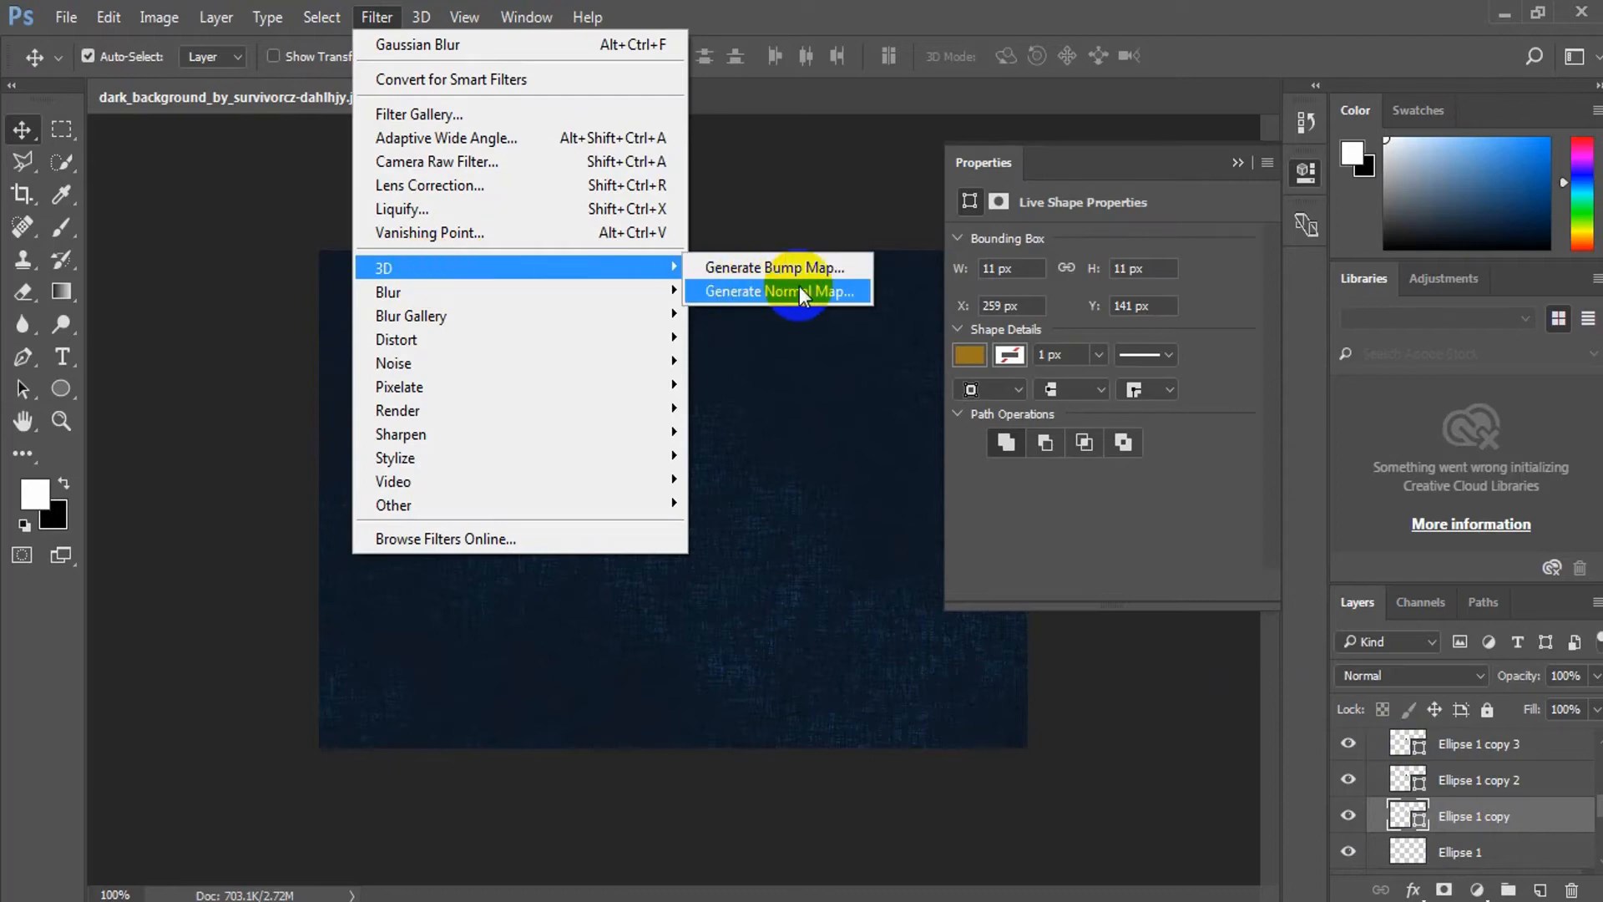
mouse_move(618, 296)
click(751, 386)
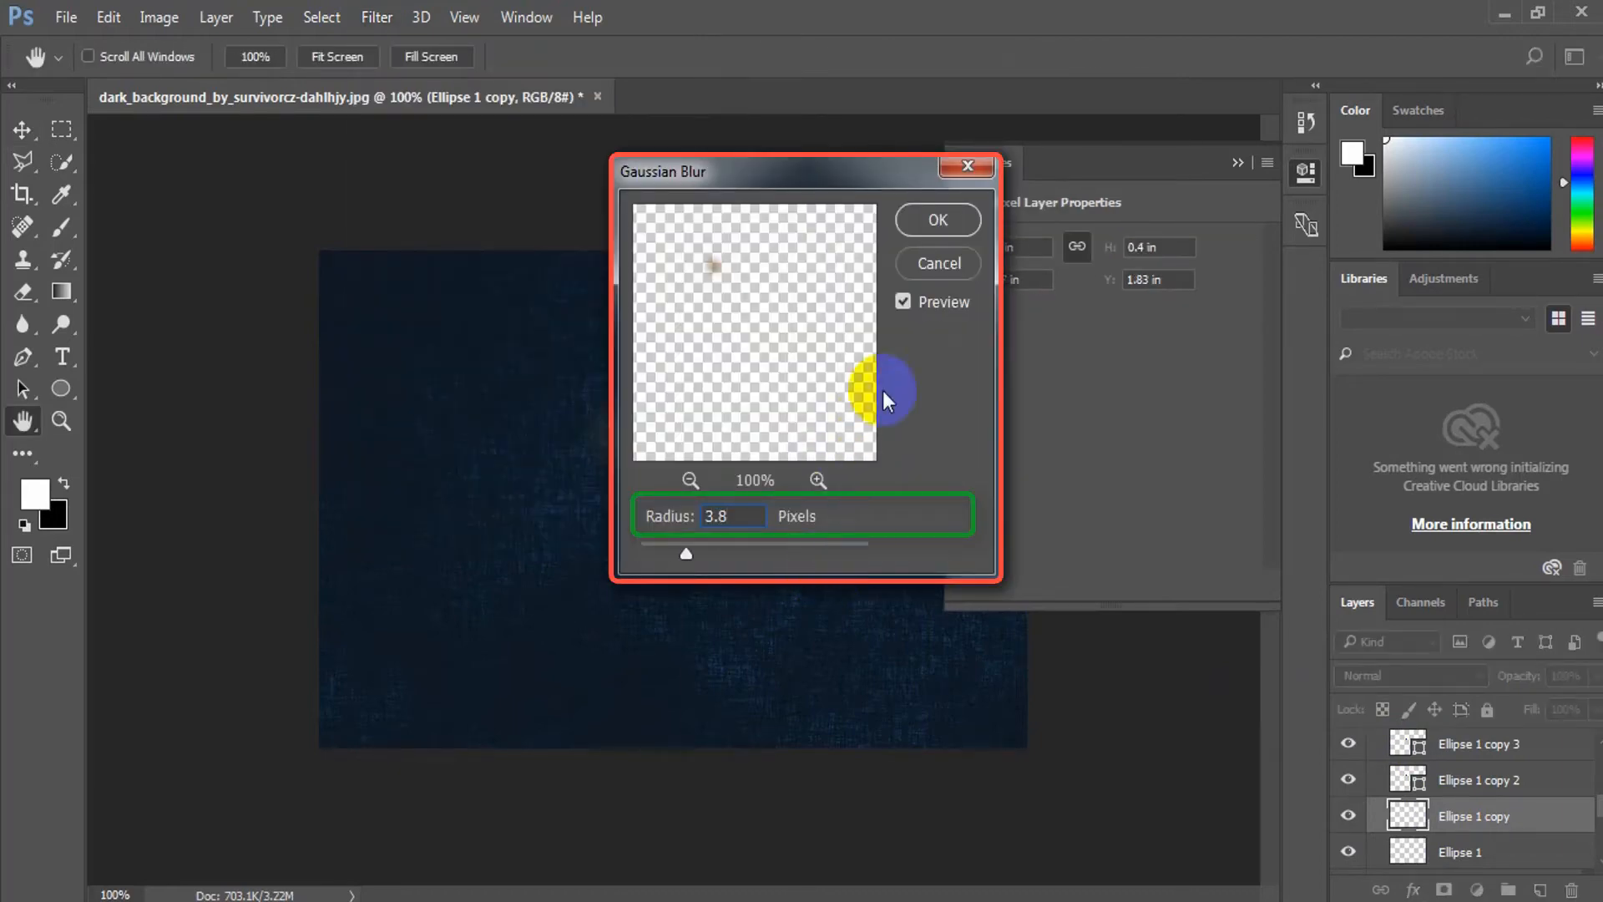
click(929, 220)
Step: Apply a Gaussian Blur with a radius of 1 pixel to the third circle, Ellipse 1 copy 2
click(1462, 780)
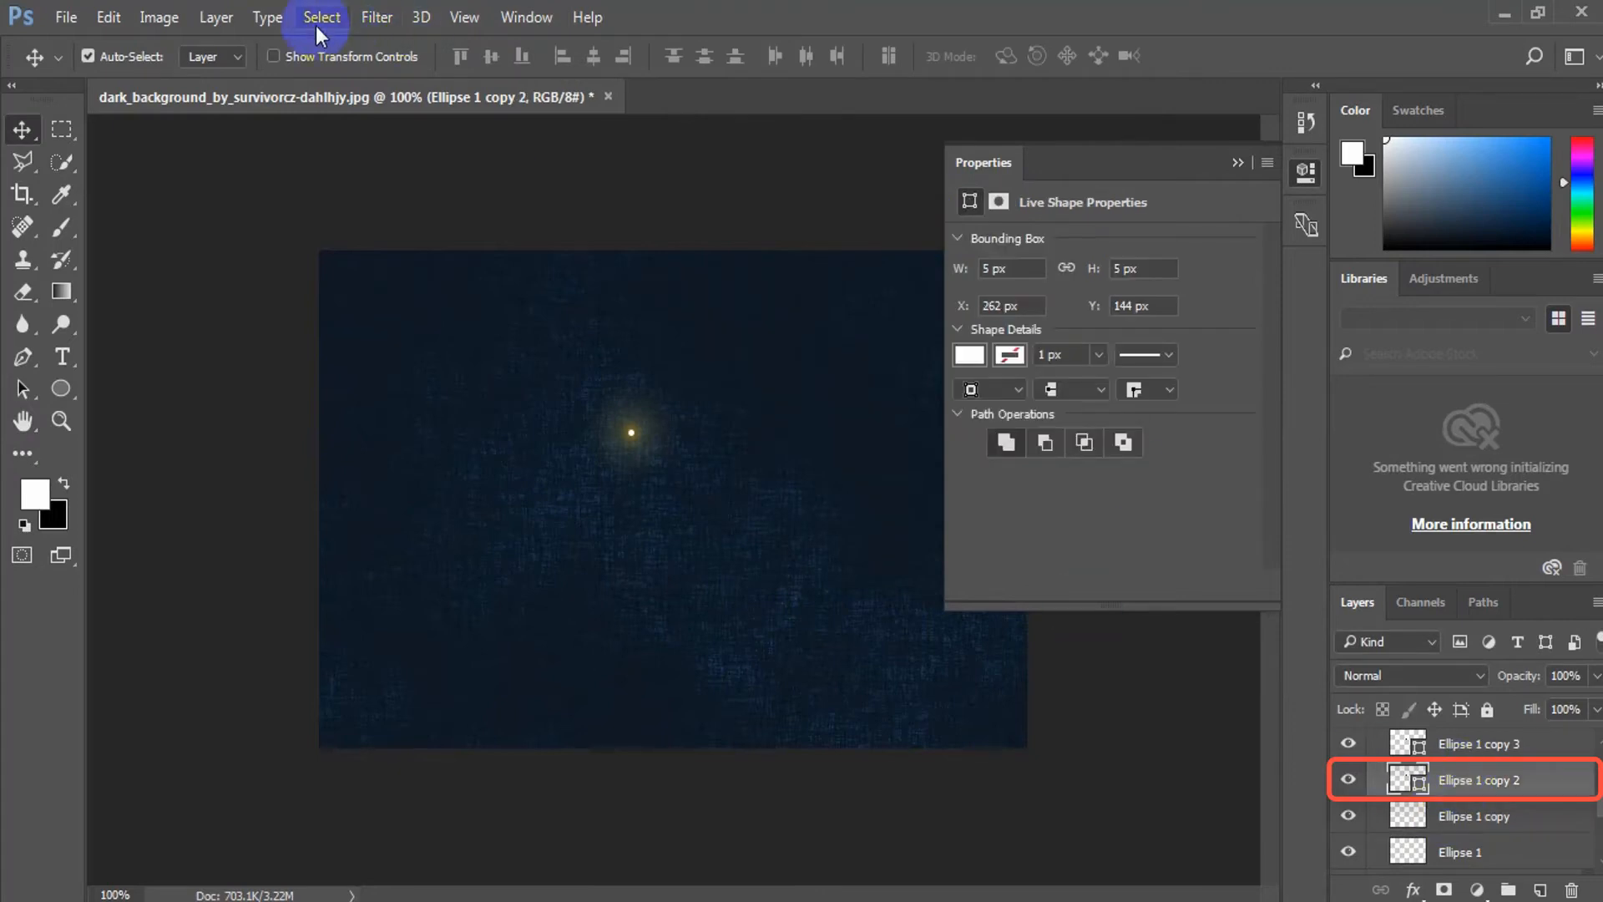
click(377, 16)
mouse_move(474, 367)
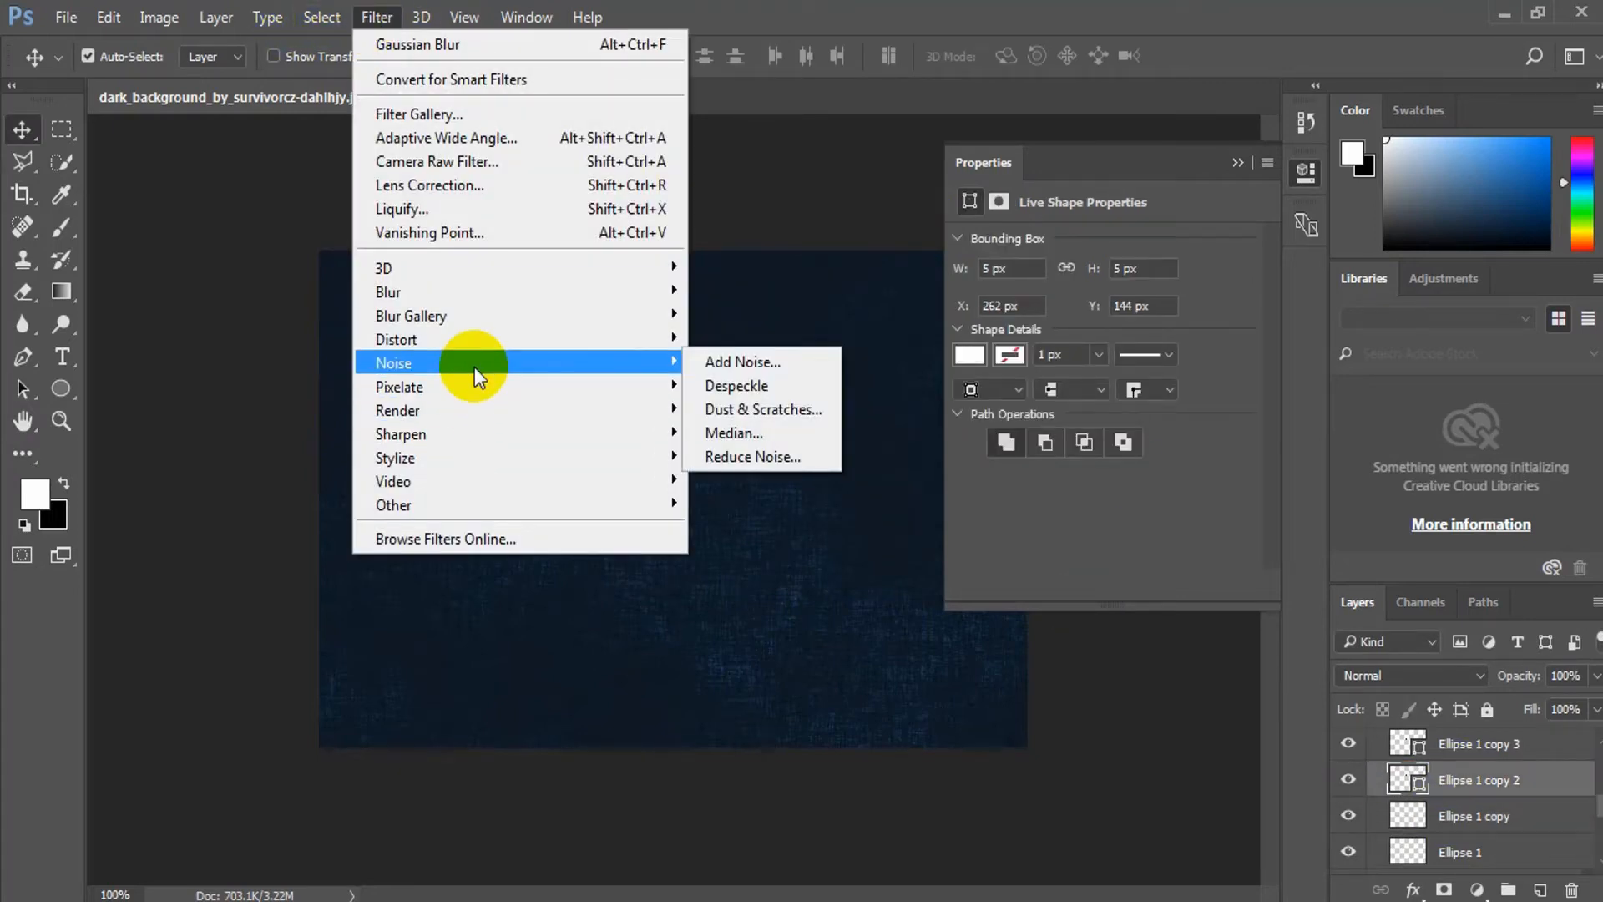
mouse_move(635, 289)
click(797, 386)
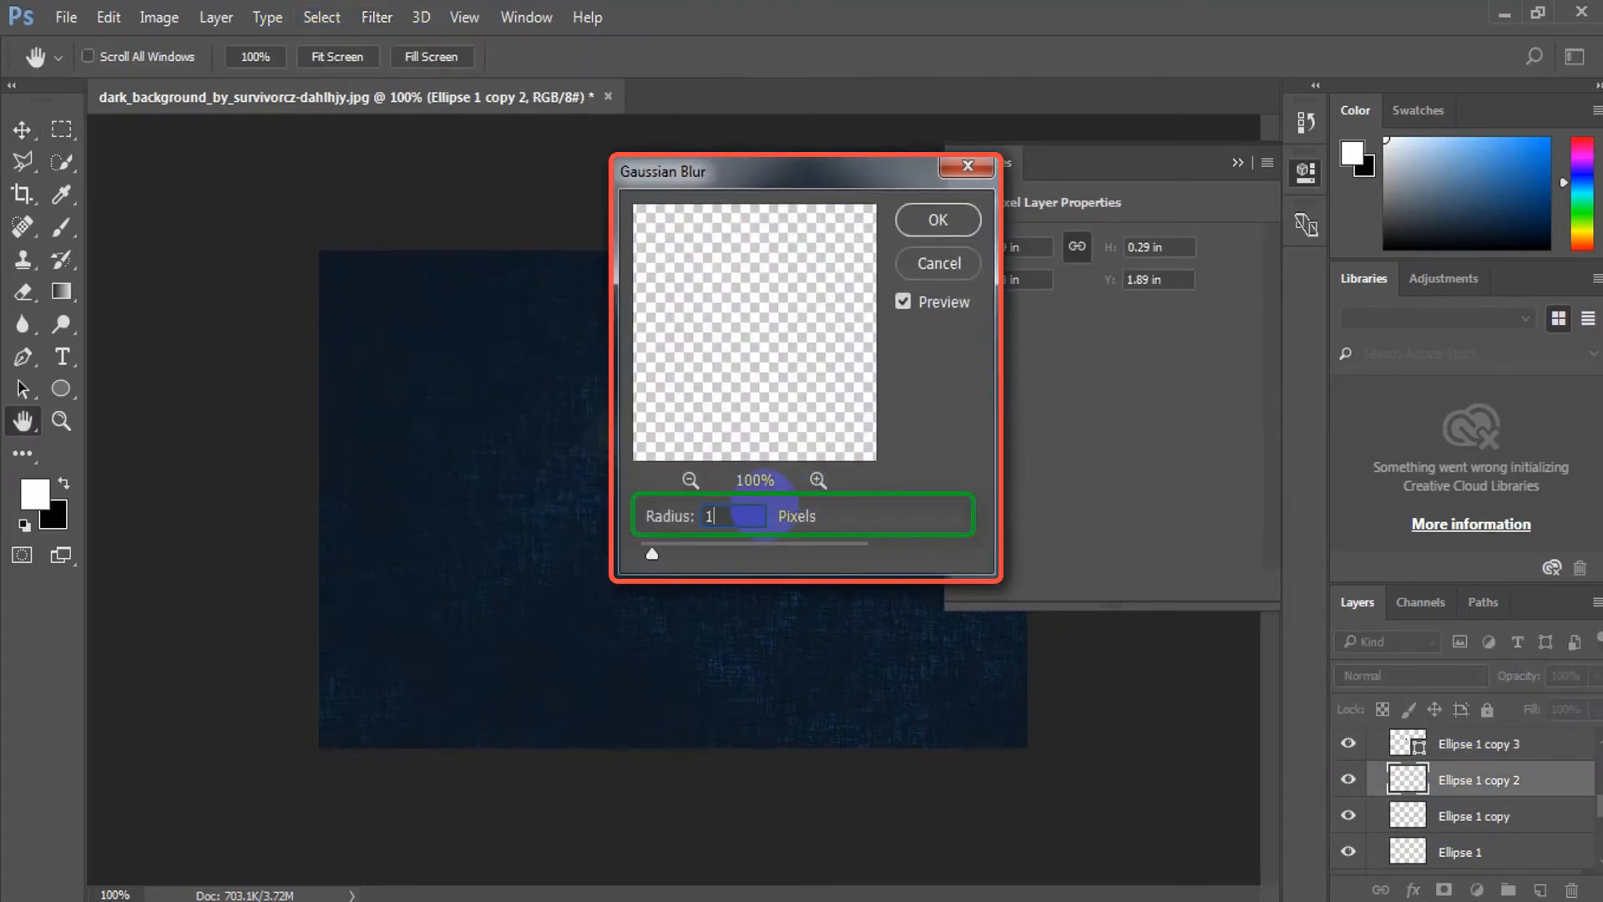
click(936, 220)
Step: Set the blend mode of the ellipse copies in the Circle group to Color Dodge
click(1463, 851)
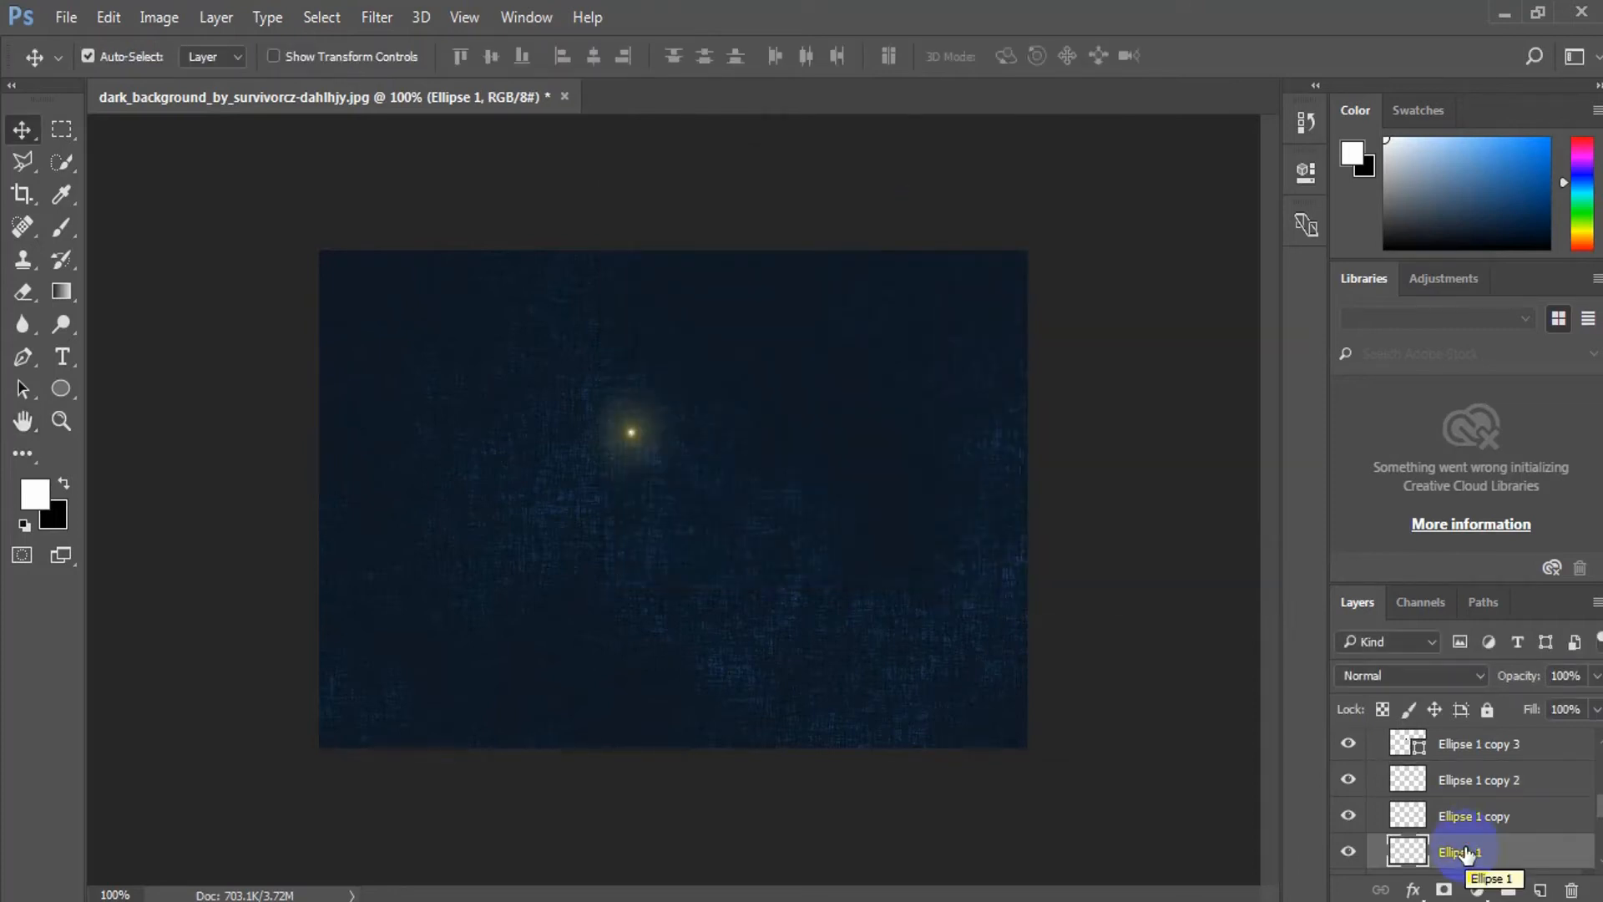
click(1467, 814)
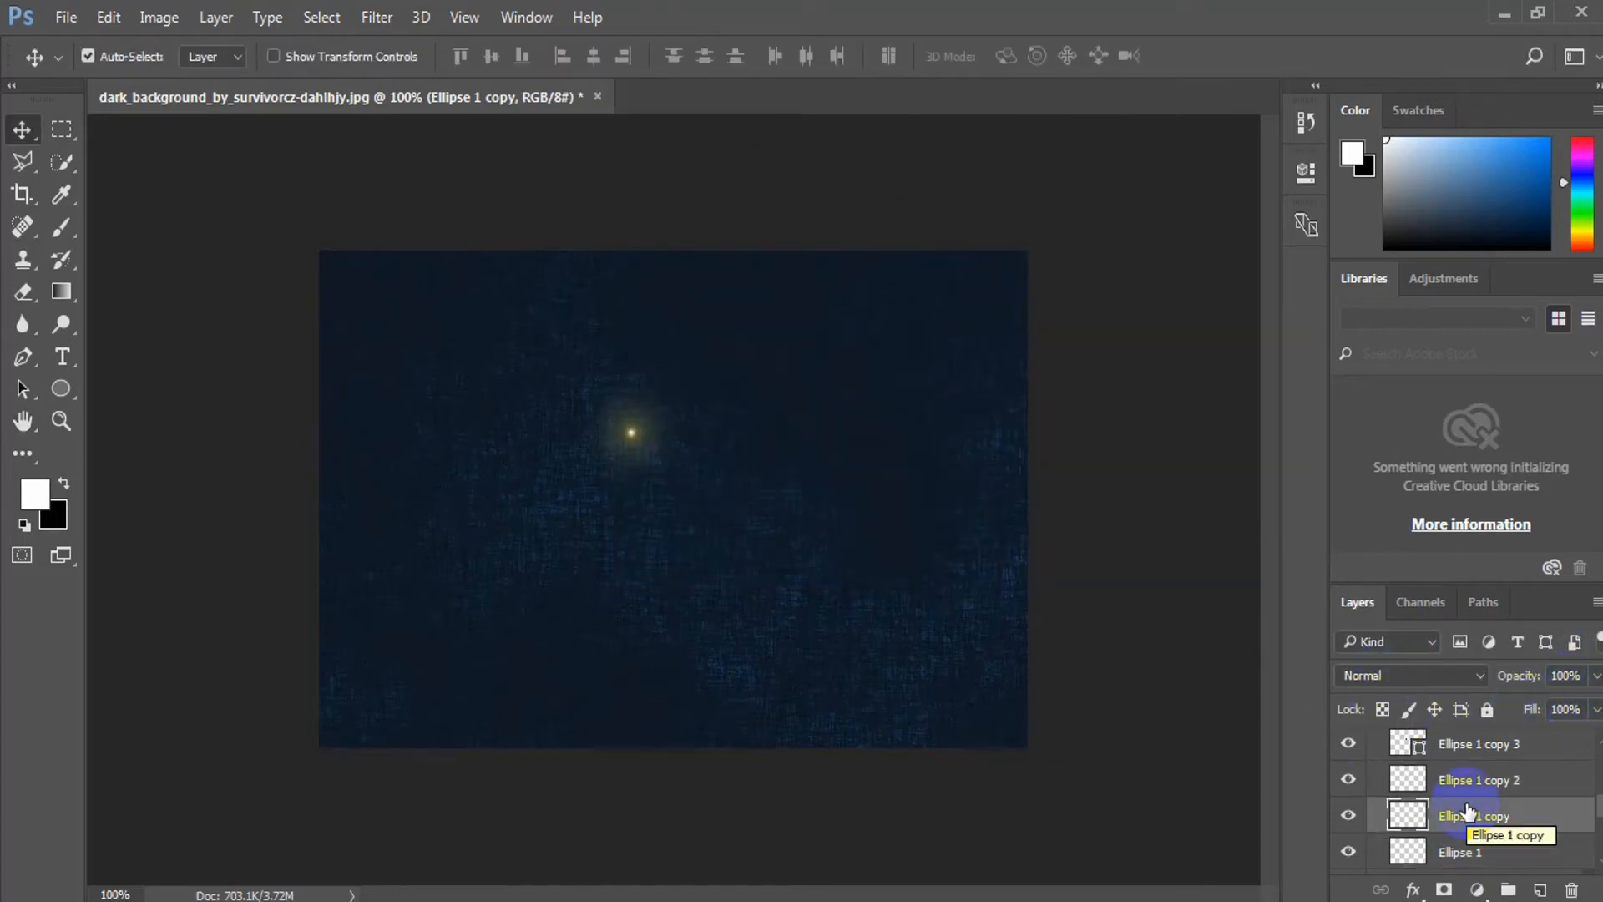
click(1411, 675)
click(1409, 357)
click(1490, 856)
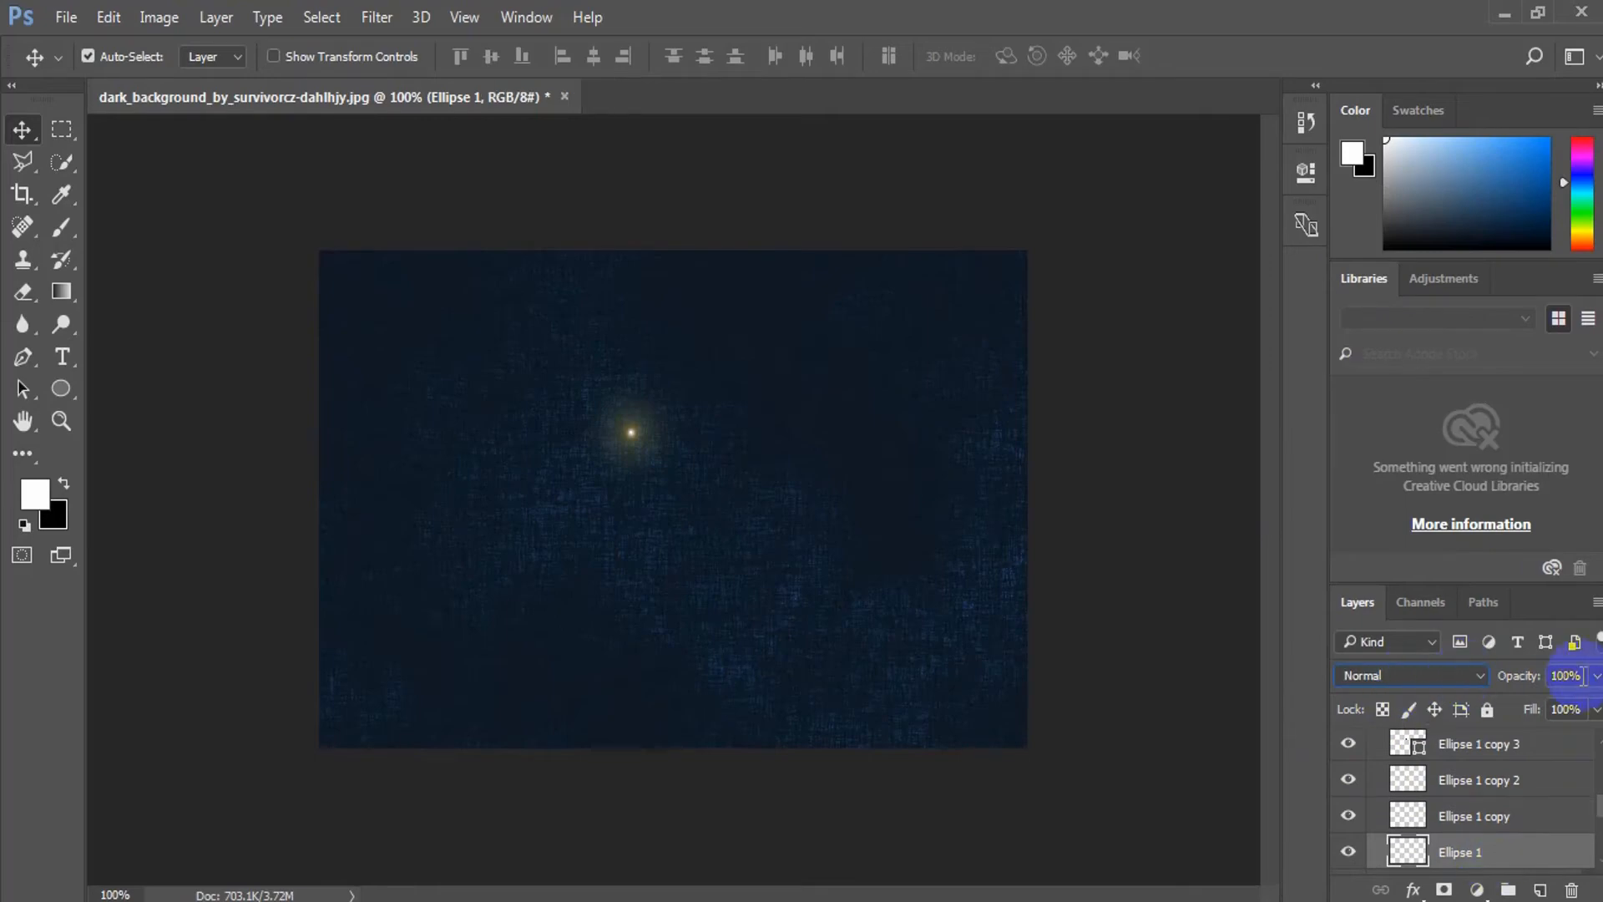
click(1483, 814)
click(1489, 781)
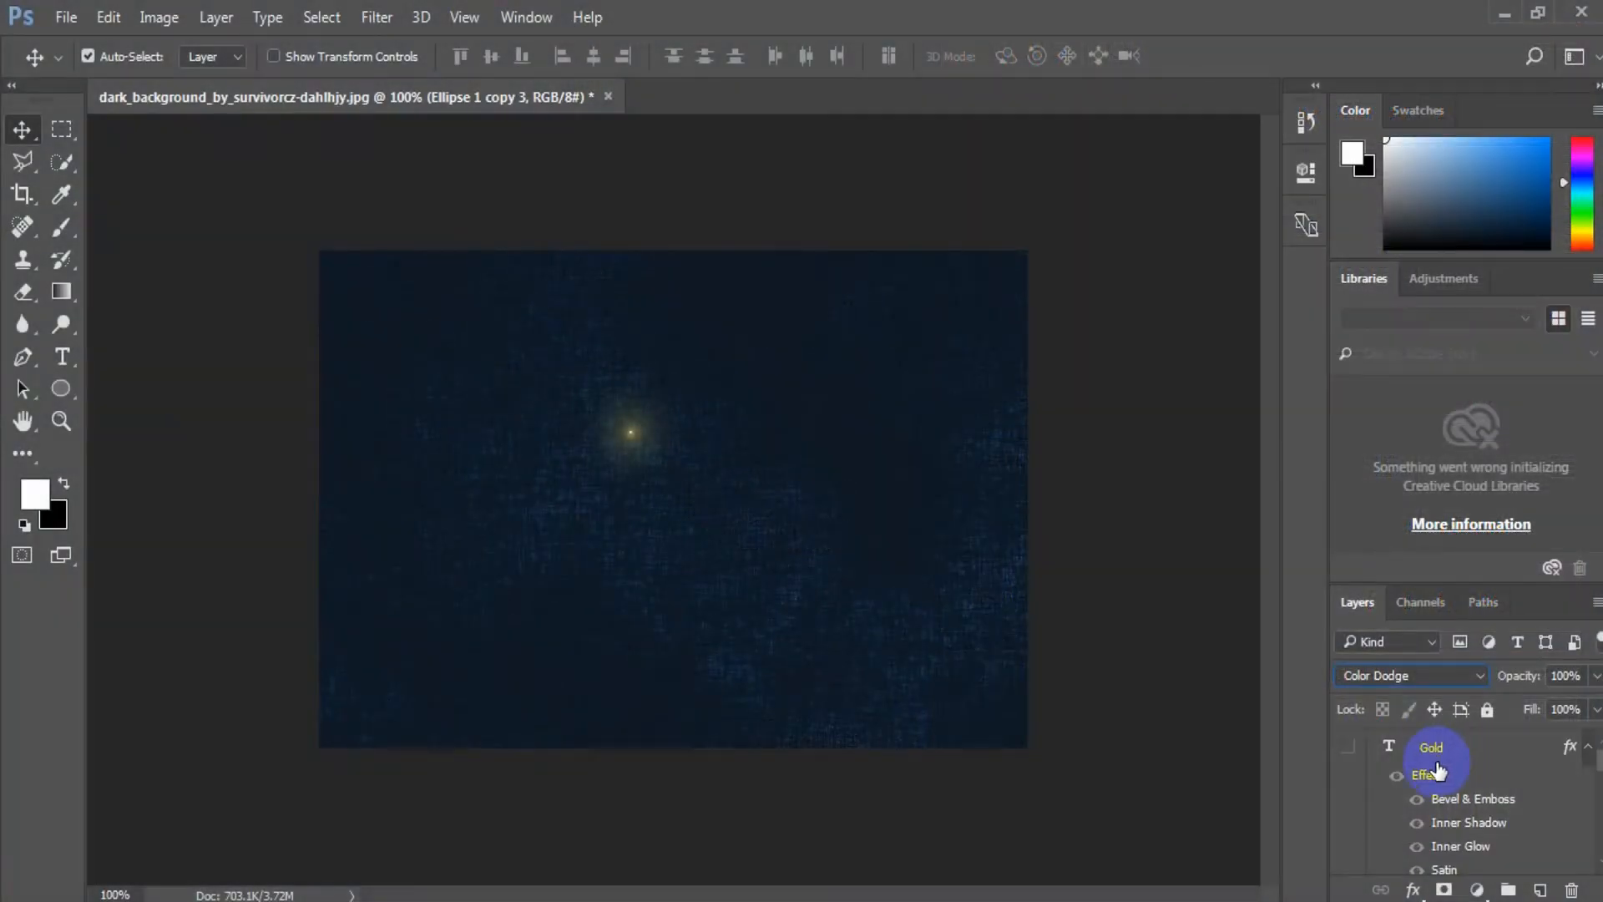
Step: Collapse the Circle group and set its opacity to 60%
click(1376, 745)
click(1376, 745)
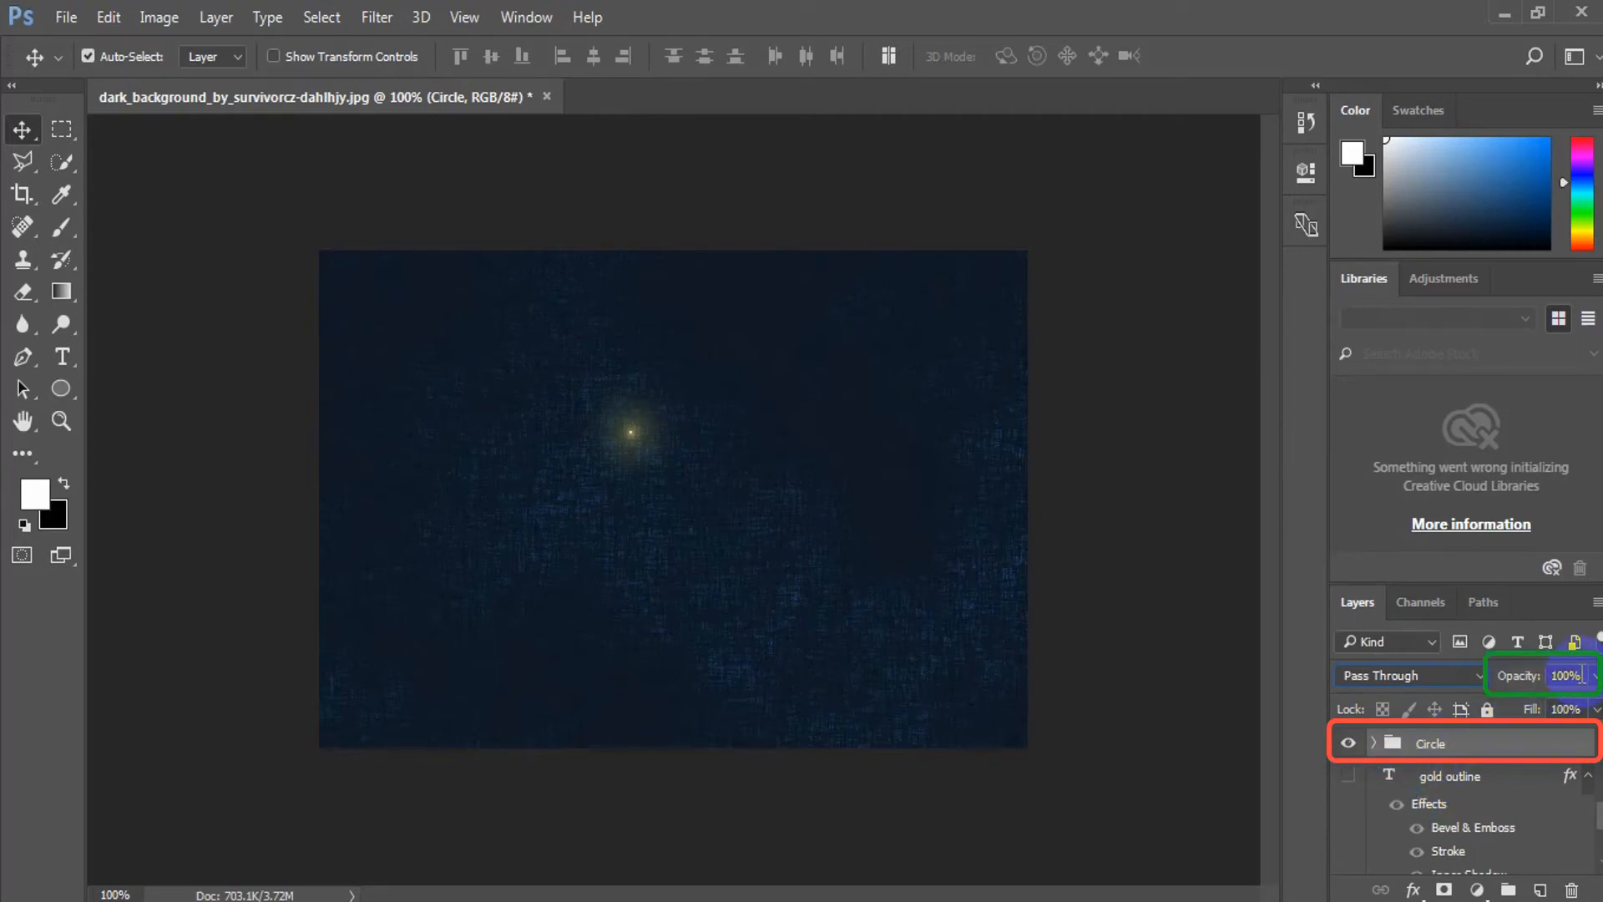
click(1576, 674)
key(Return)
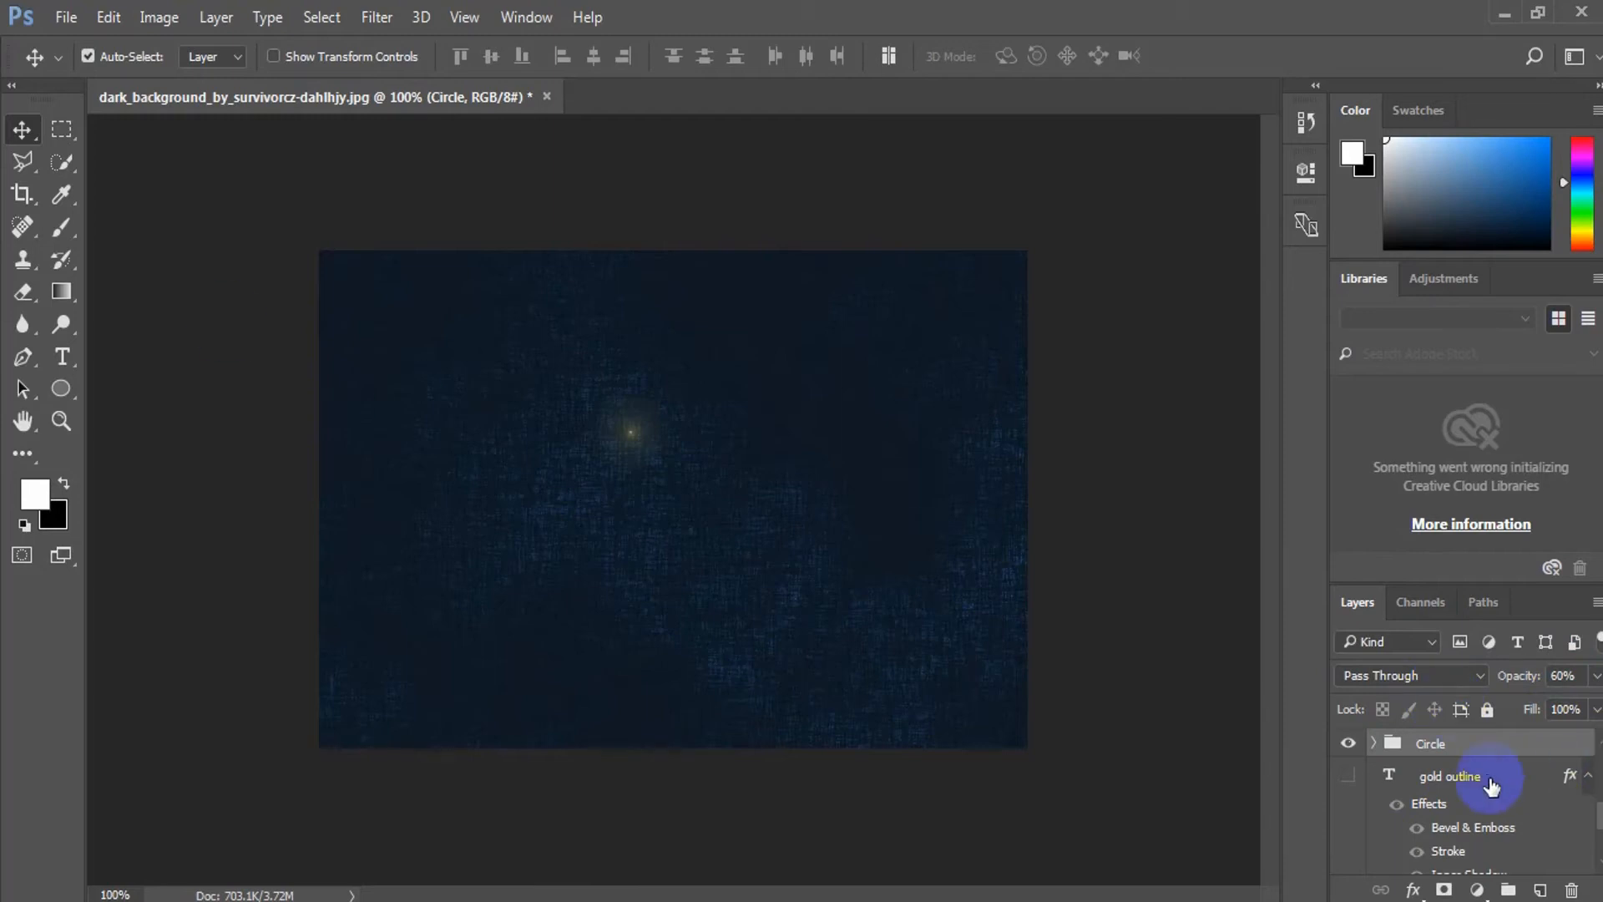
Step: Make the gold outline and Gold text layers visible again
click(1348, 778)
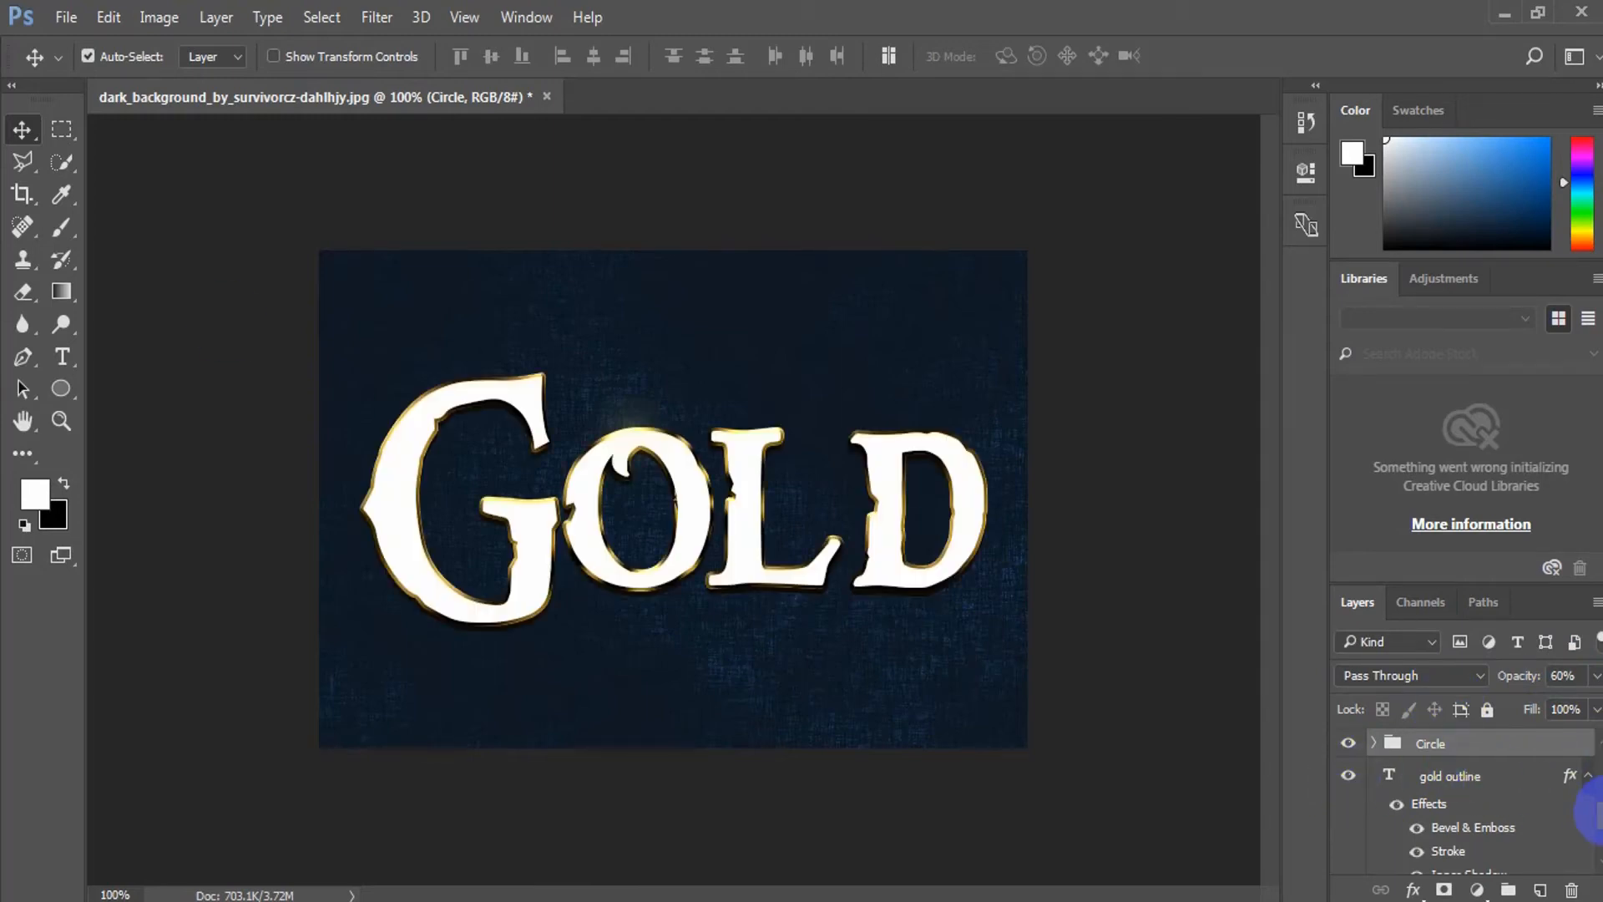
scroll(1587, 801, down, 5)
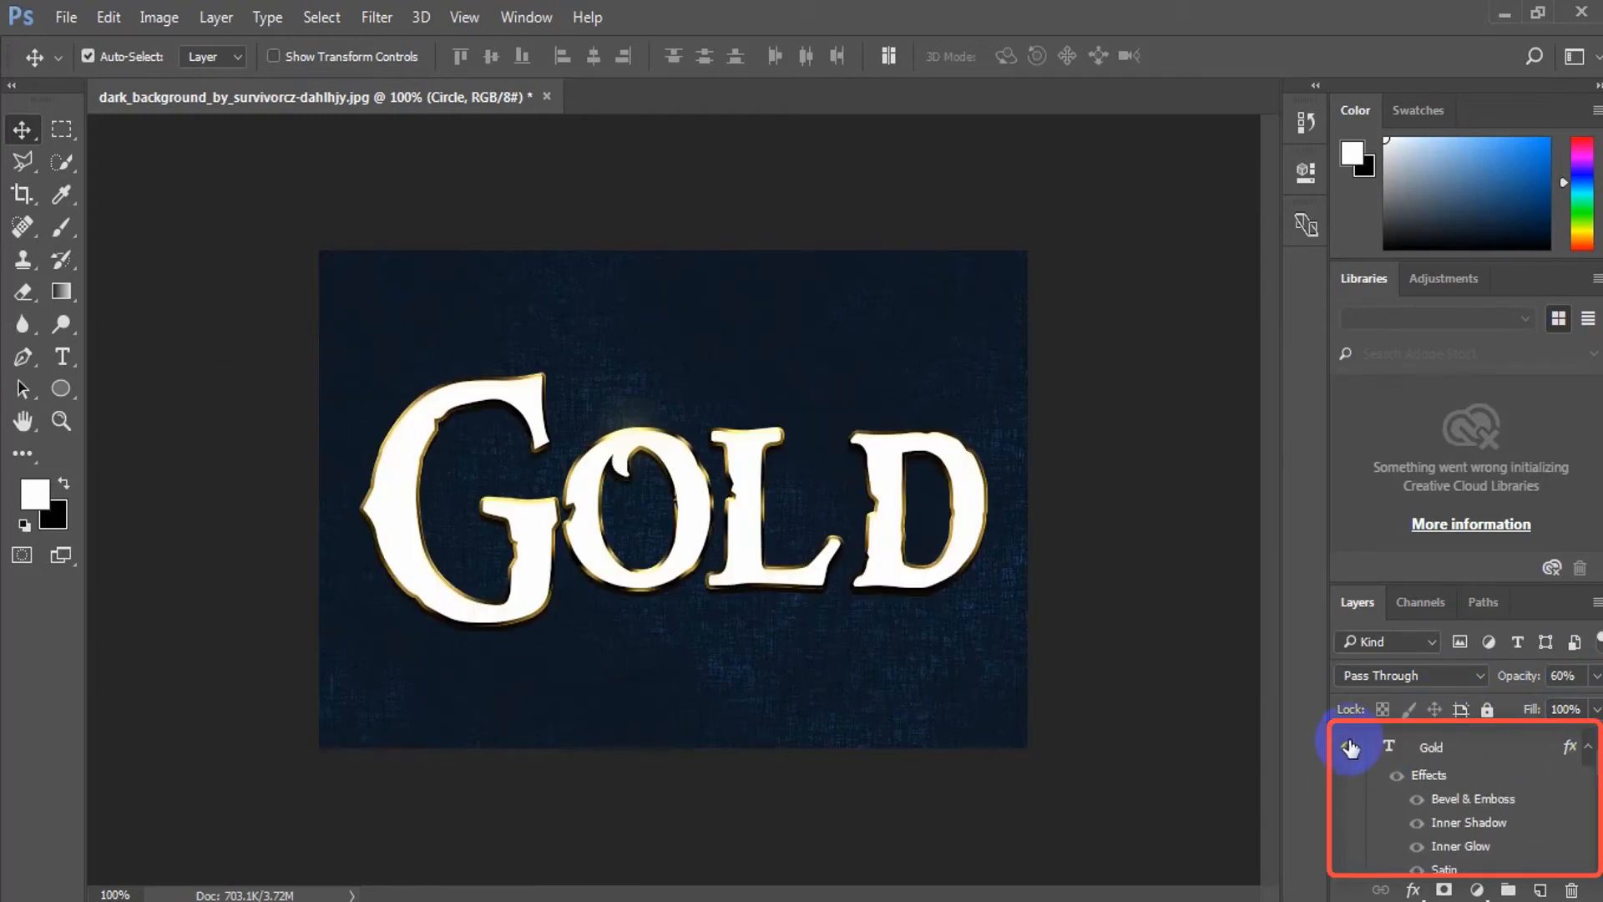
click(1350, 747)
scroll(1586, 762, up, 4)
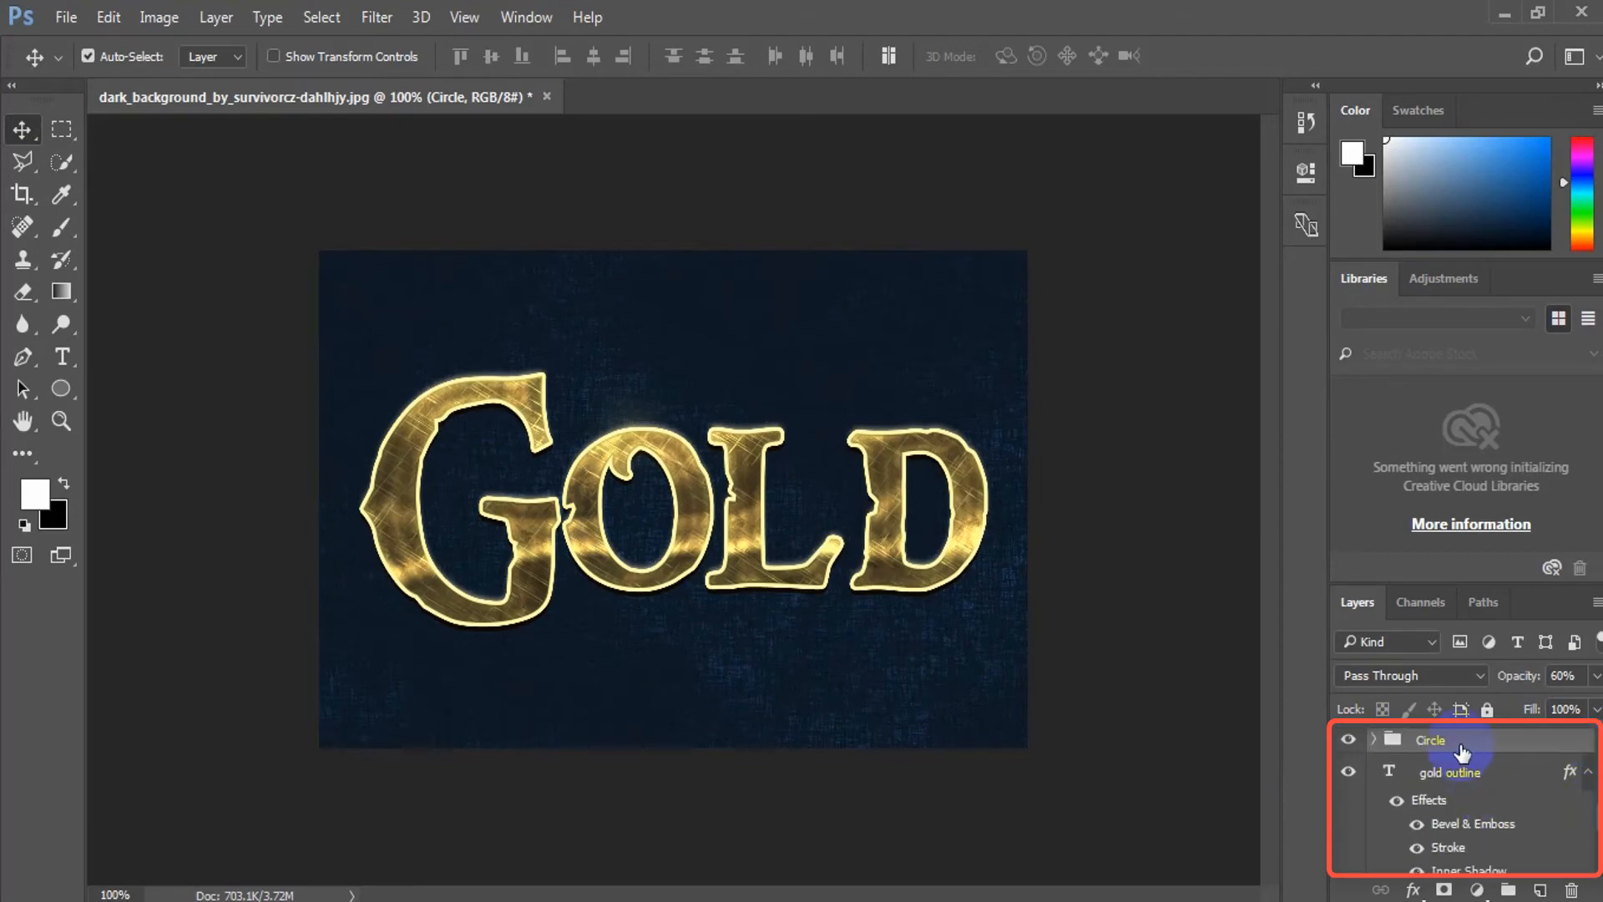
Step: Place the Circle group directly above the Gold layer and, with Auto-Select off, position its glow over the letters G and O
ctrl+click(635, 413)
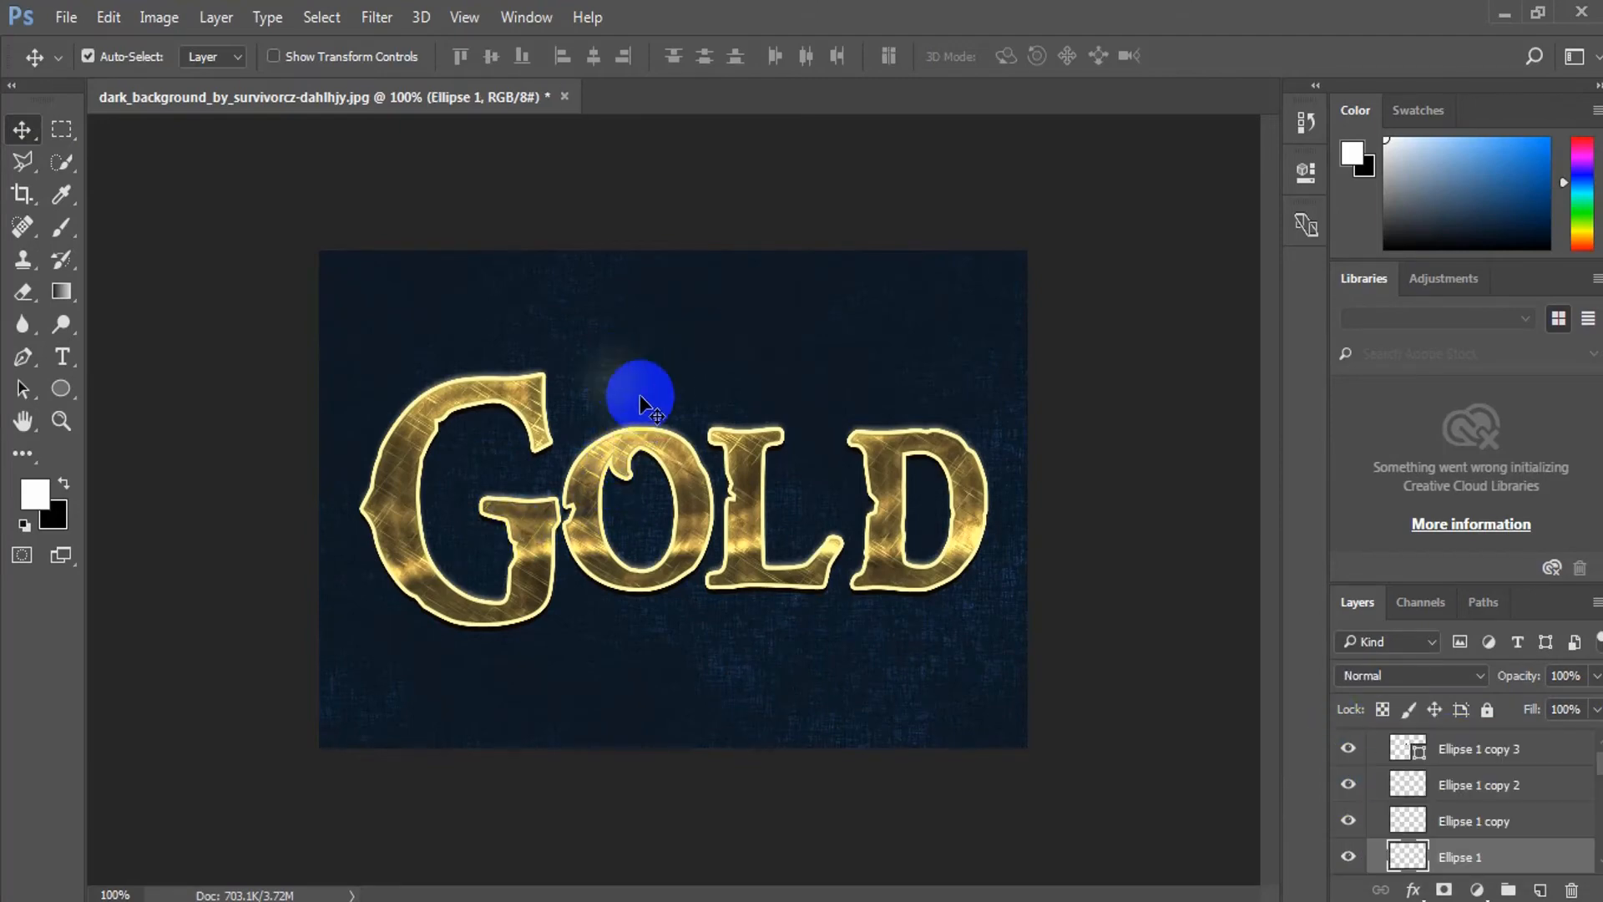
click(1374, 743)
click(126, 58)
scroll(1448, 764, down, 1)
scroll(1449, 764, up, 1)
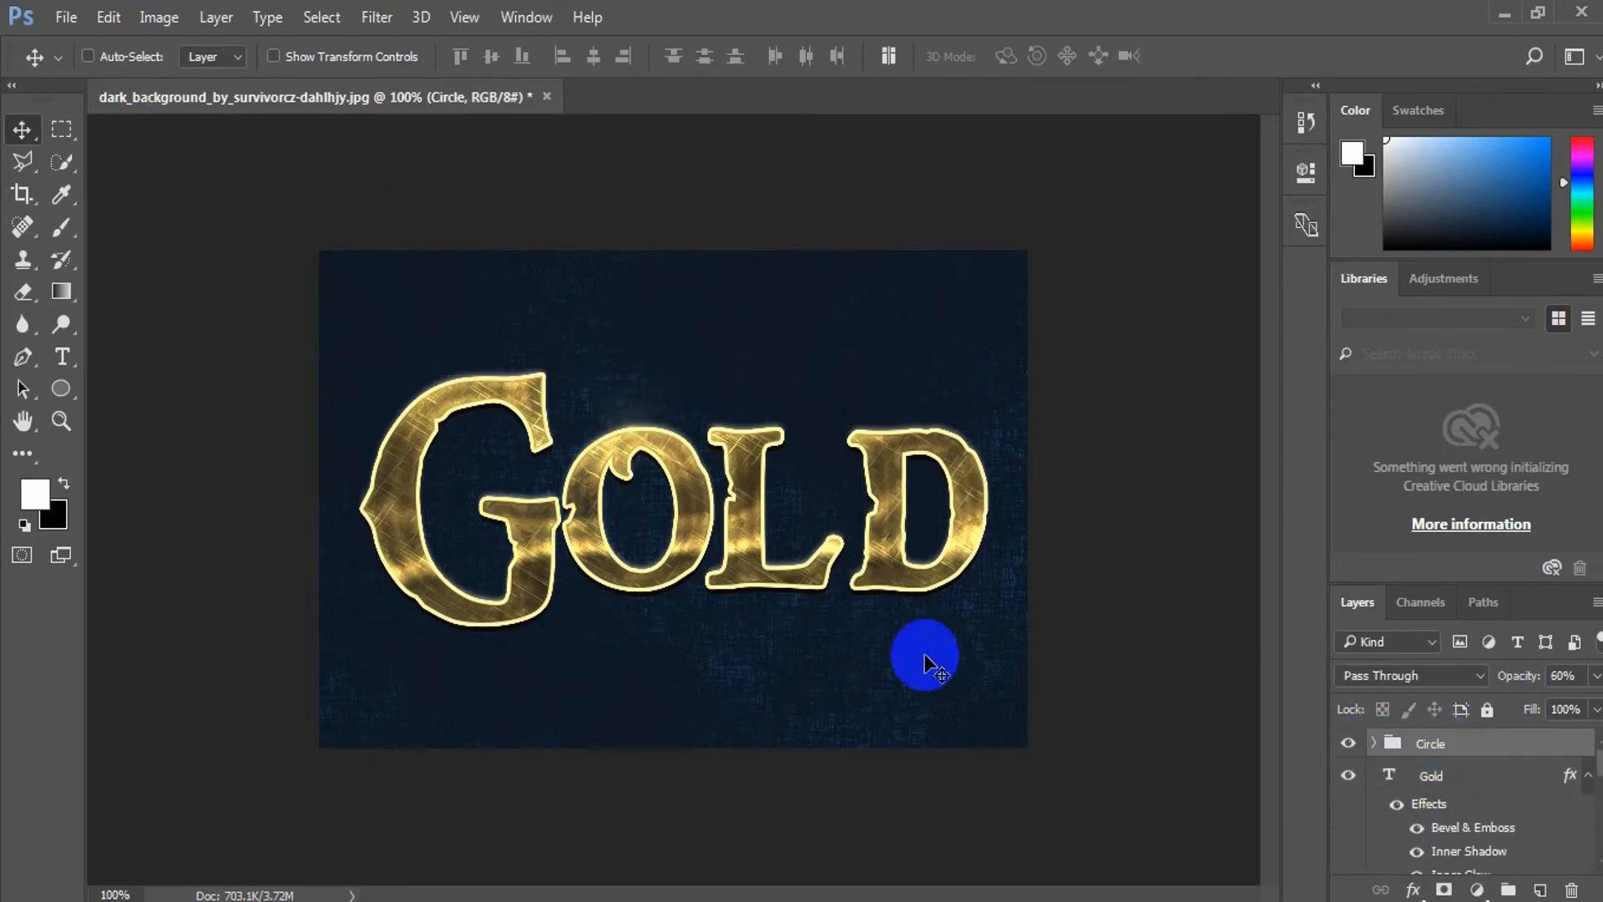
drag(623, 414, 488, 505)
drag(491, 507, 643, 528)
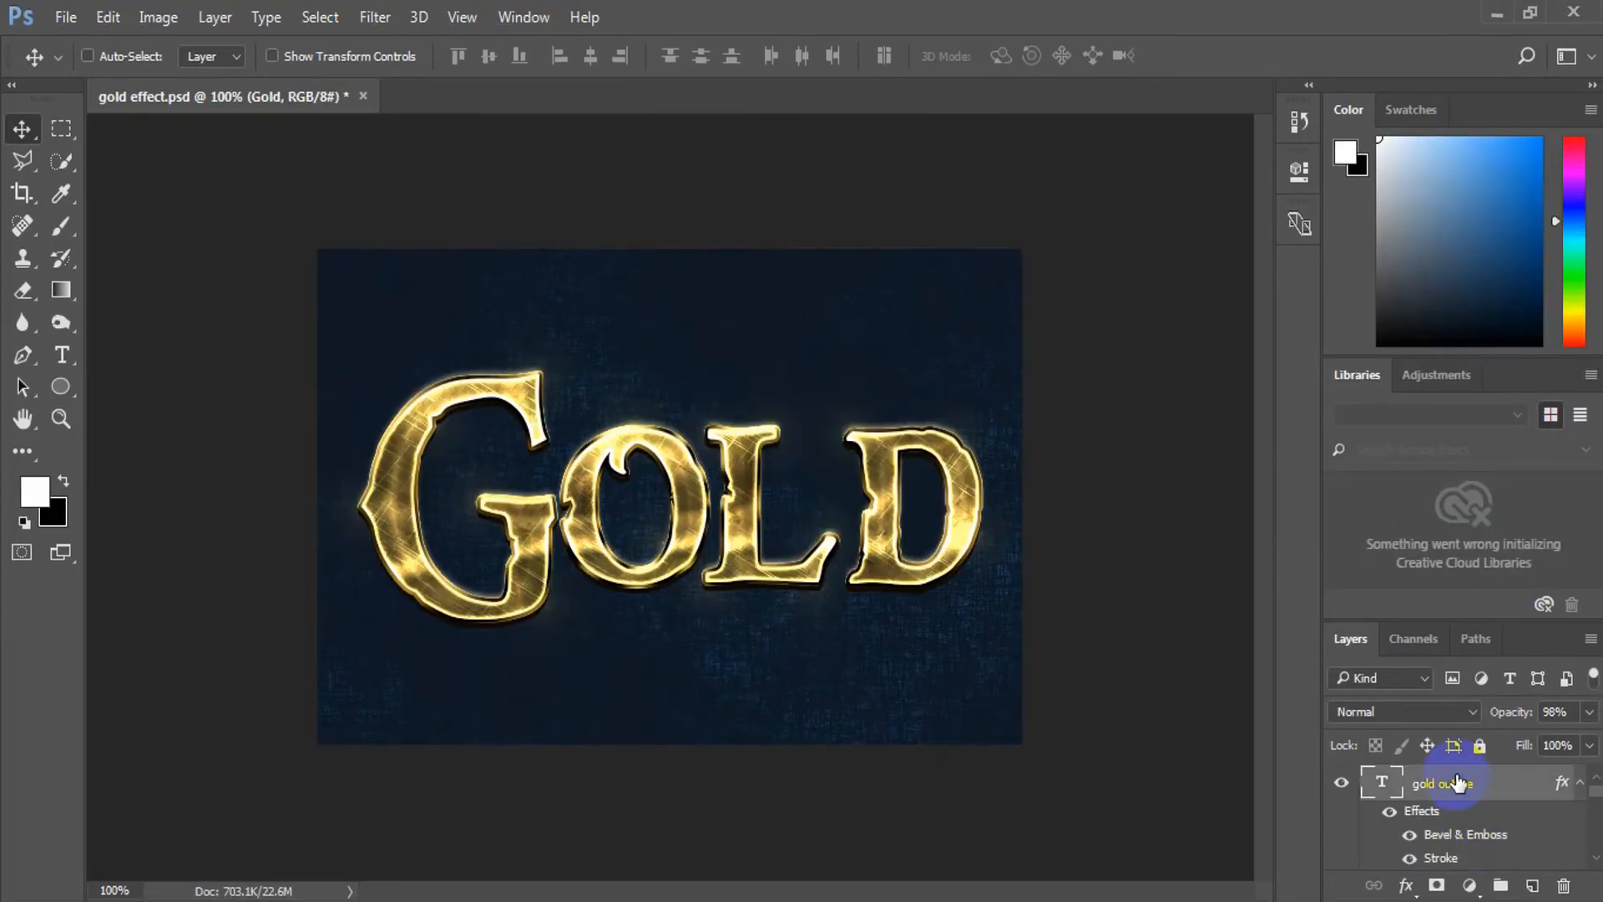
Step: Put the gold outline text layer into a new group named Gold Outline, and collapse both it and the Gold Tect Effect group
click(1457, 783)
scroll(1365, 810, up, 2)
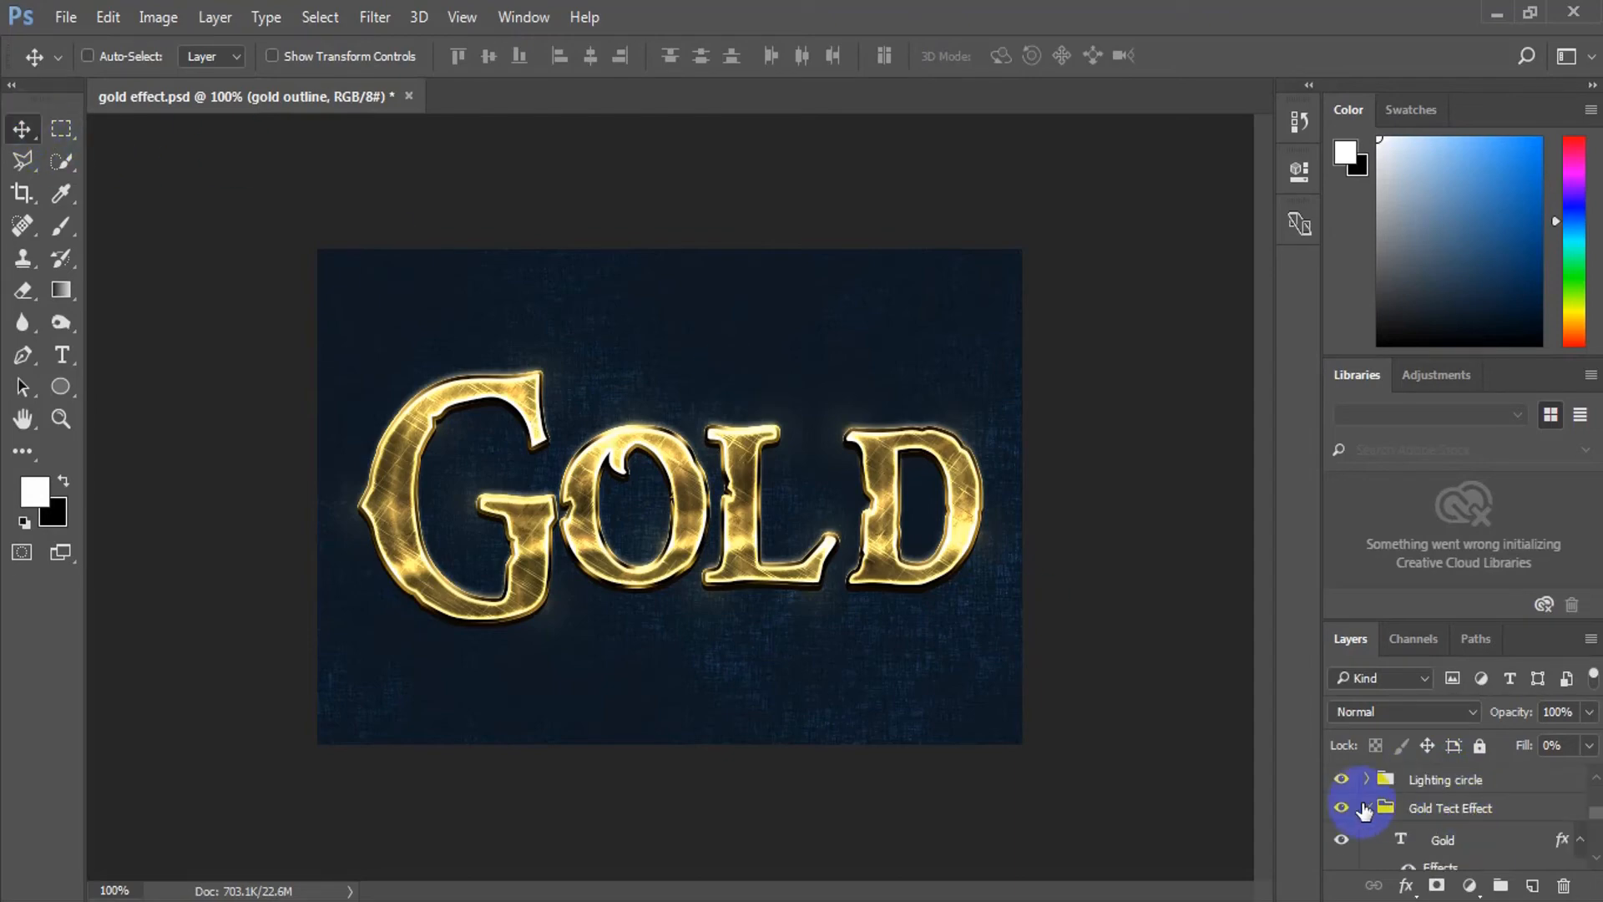
click(1364, 807)
scroll(1482, 827, up, 2)
click(1453, 783)
scroll(1451, 783, up, 1)
click(1445, 781)
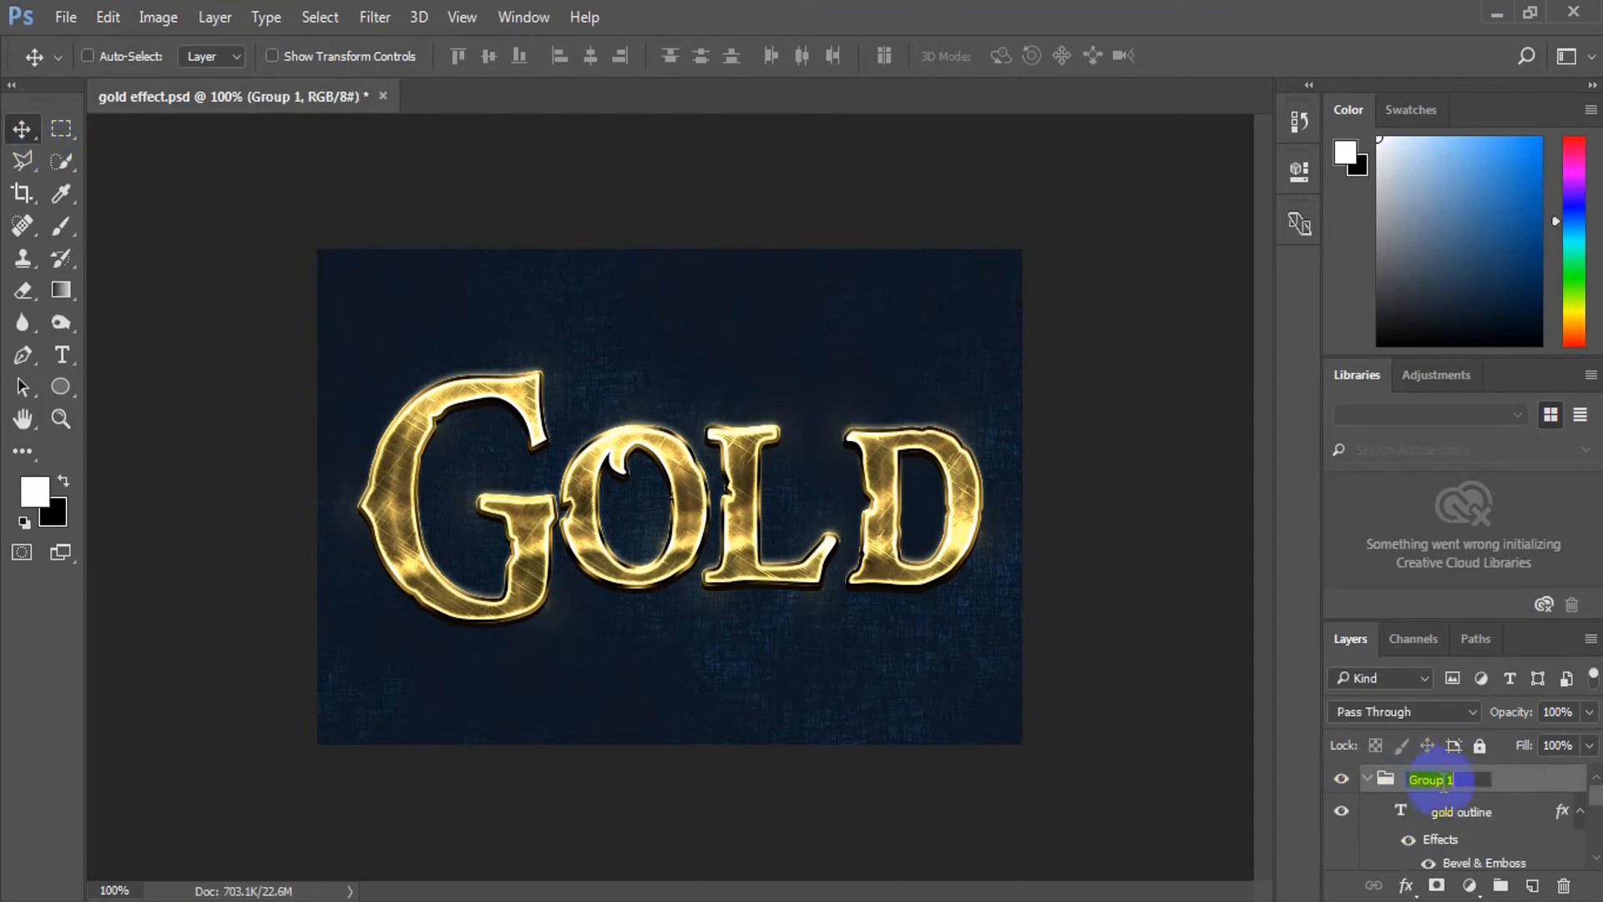
key(Return)
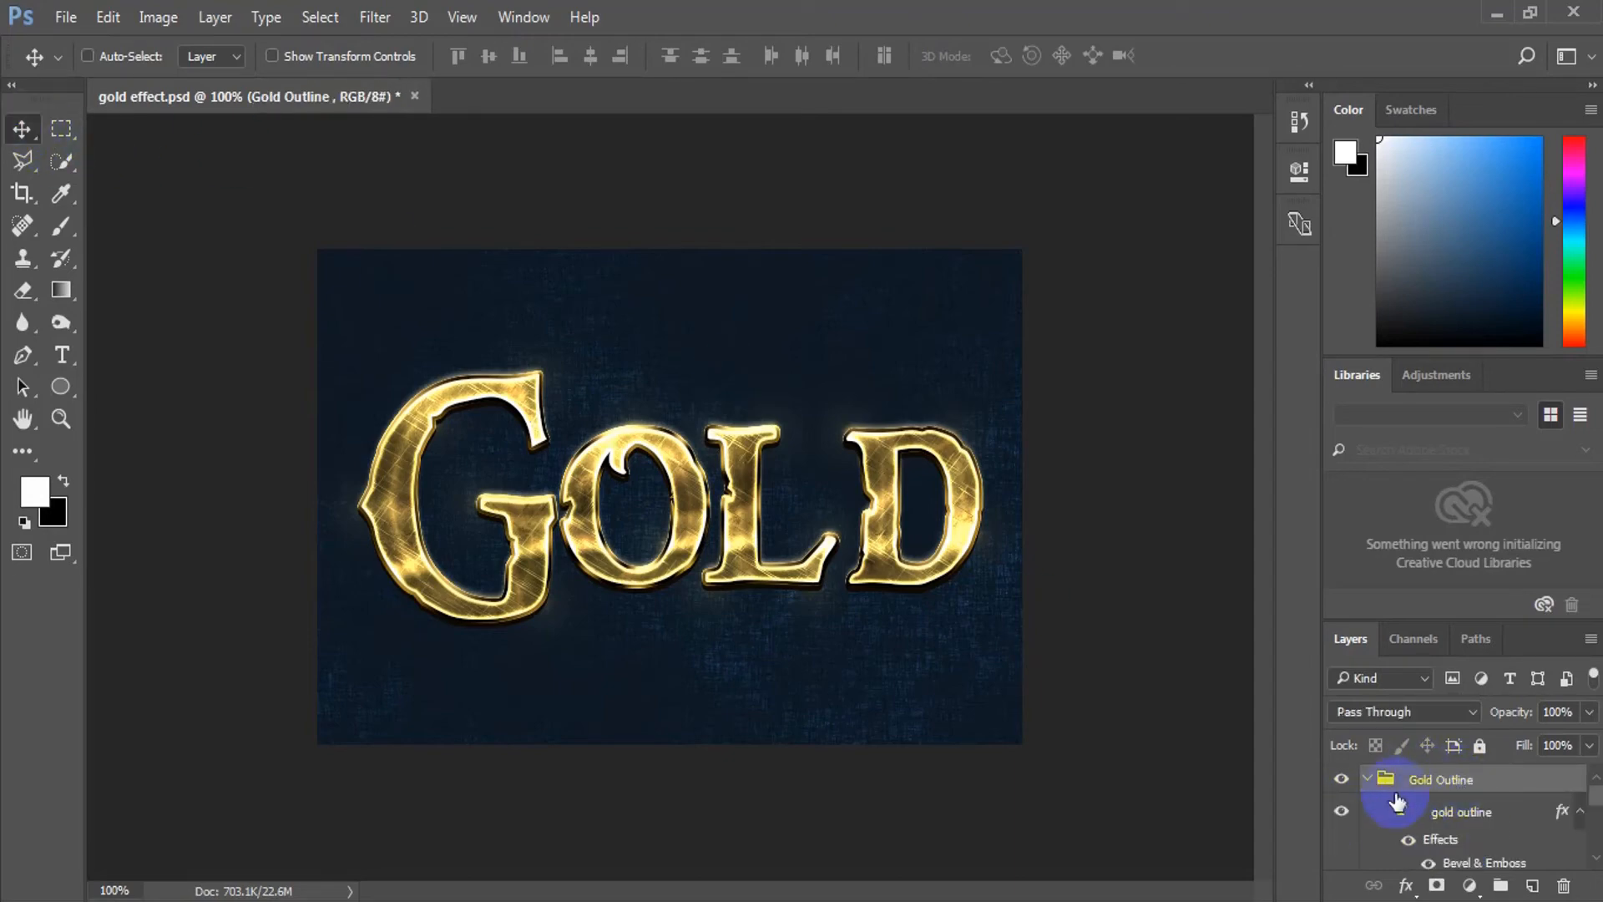
click(1367, 779)
click(1481, 836)
click(1499, 807)
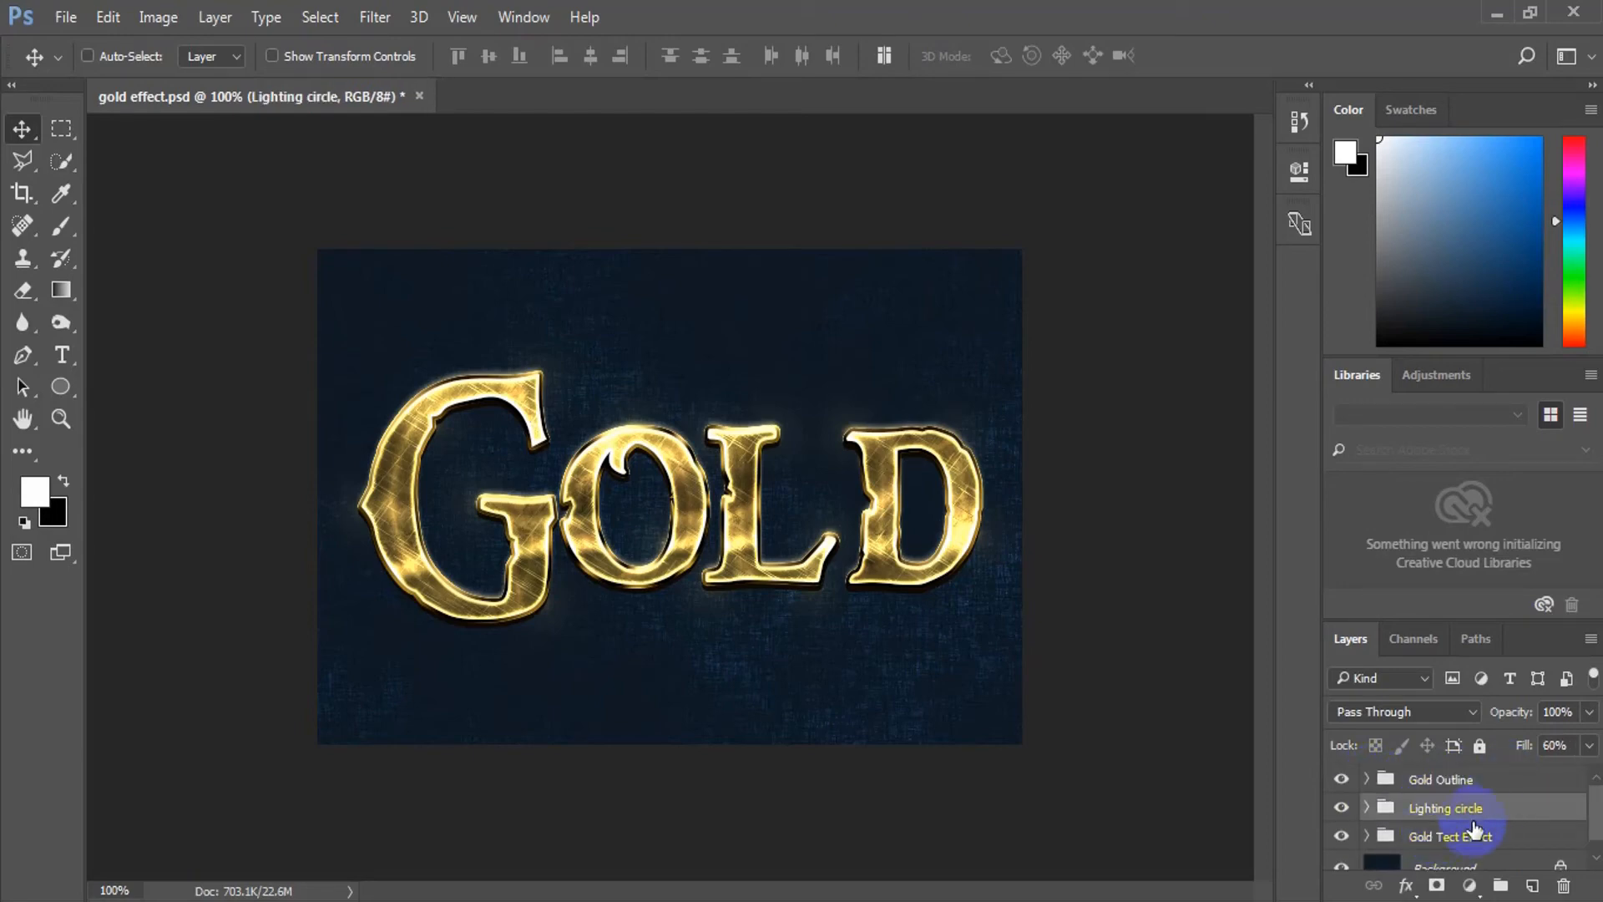
click(1419, 835)
click(1436, 779)
click(22, 131)
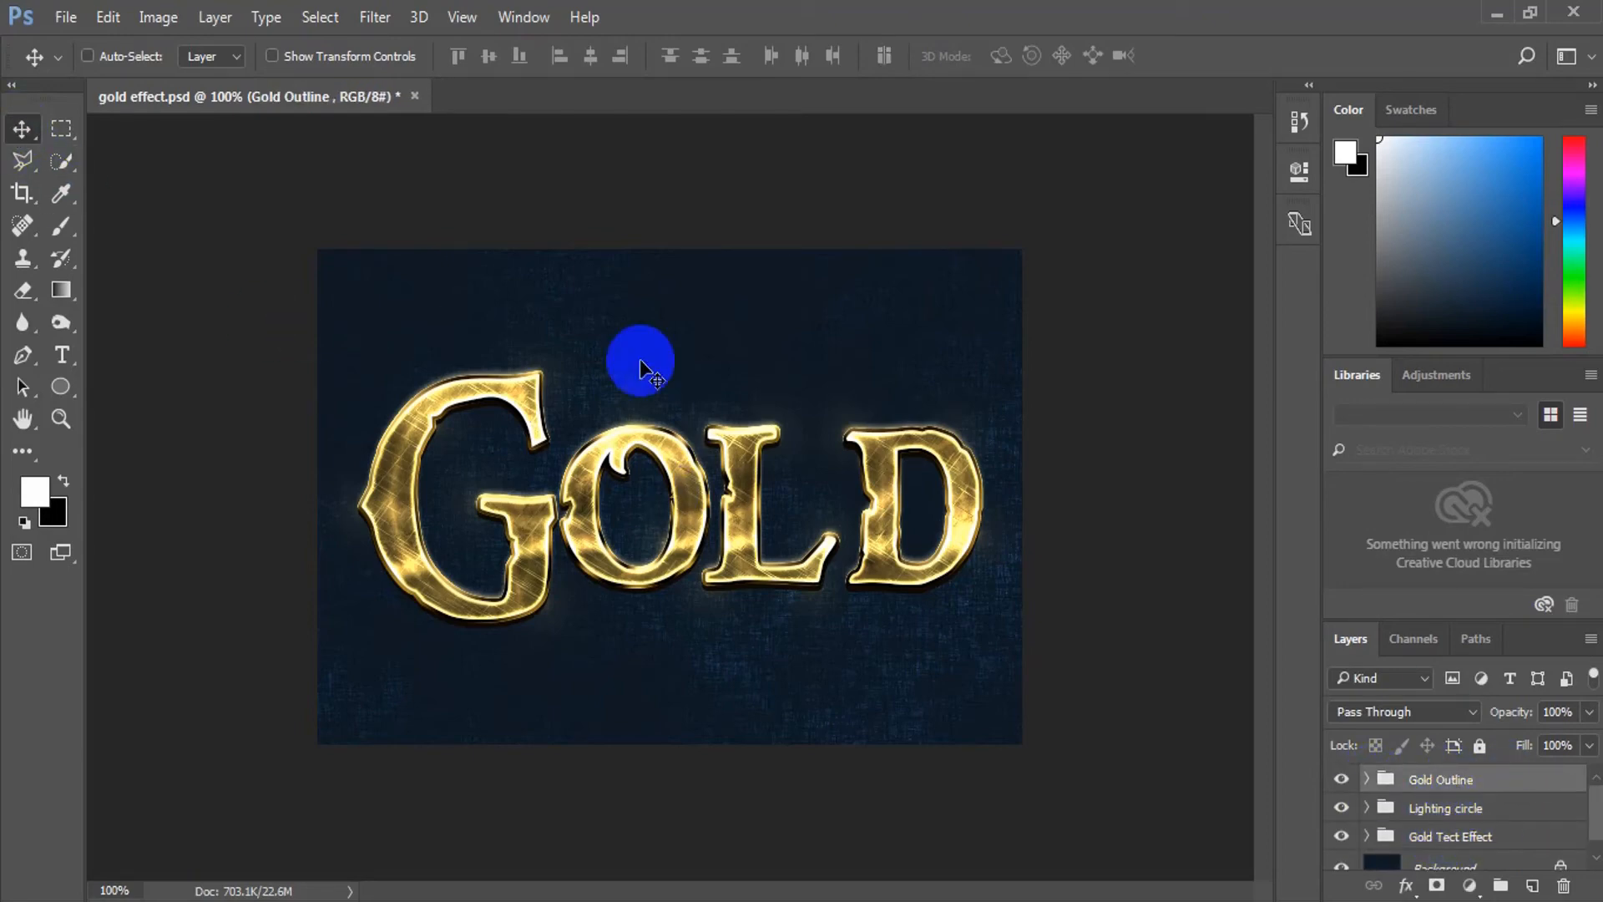
Step: Save a JPEG copy of the artwork to the Desktop under the file name gold effect, accepting the JPEG options
click(65, 17)
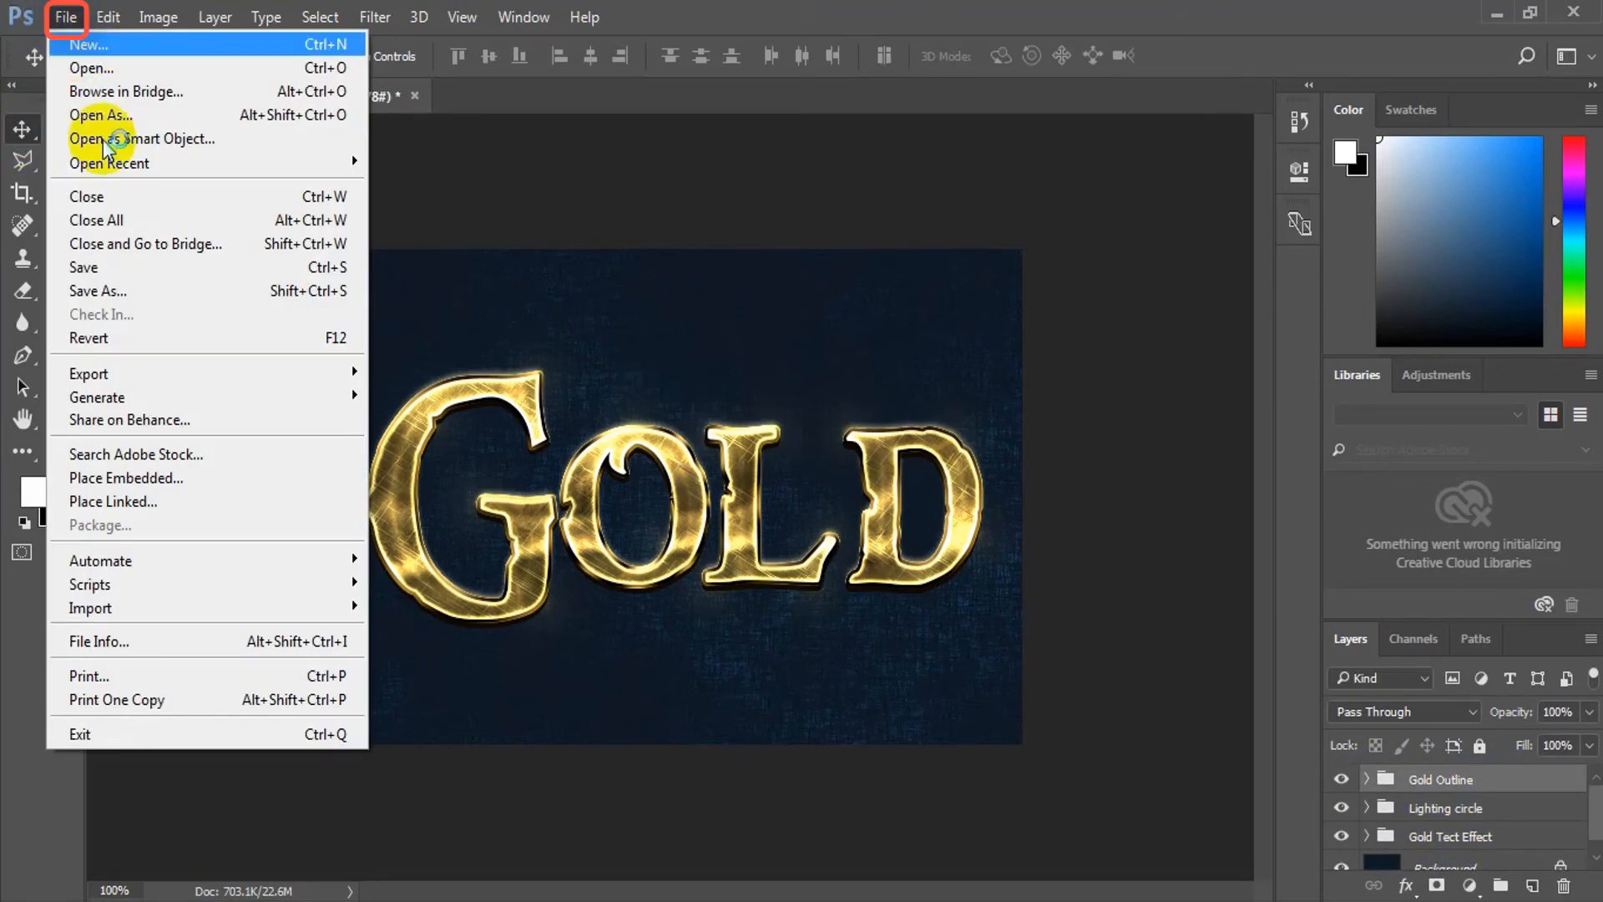
click(109, 290)
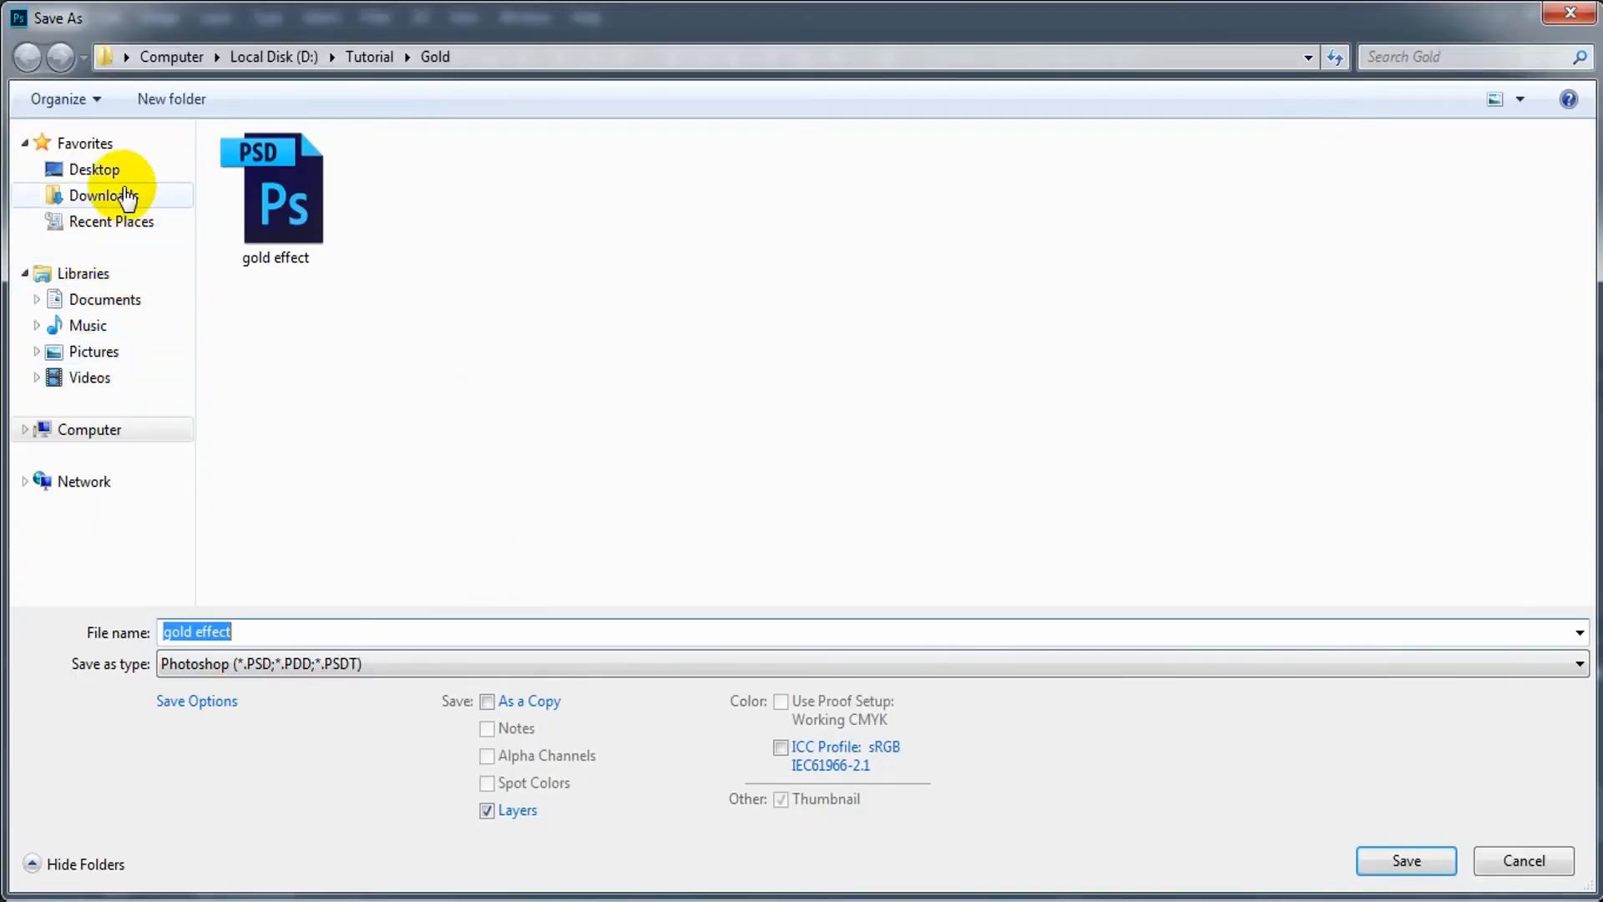
click(104, 170)
click(283, 668)
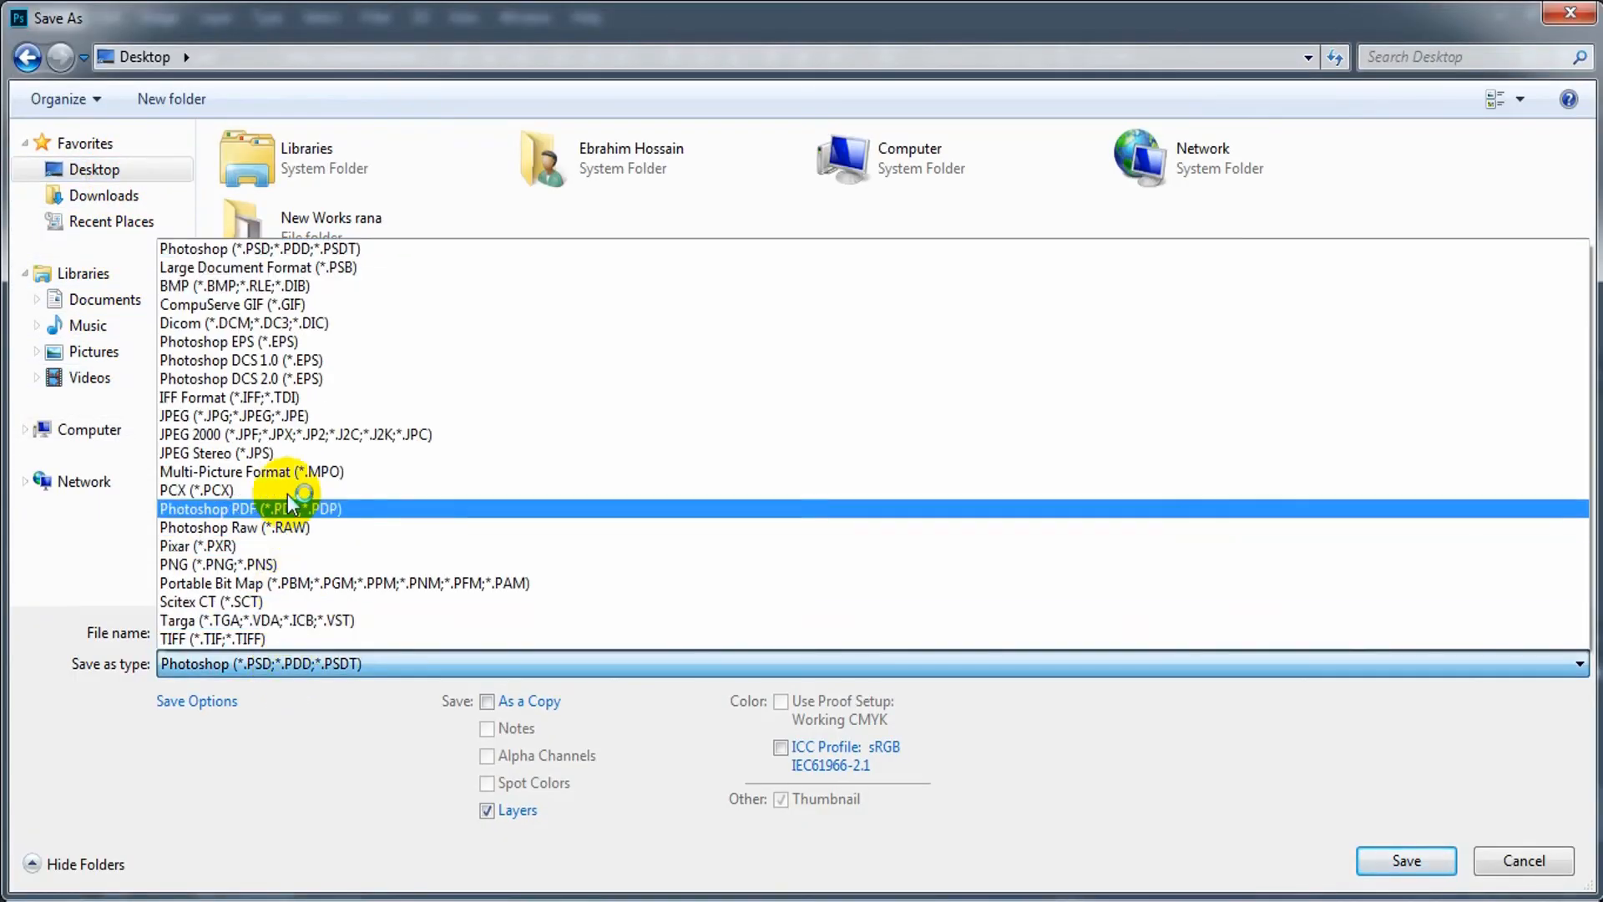
click(293, 415)
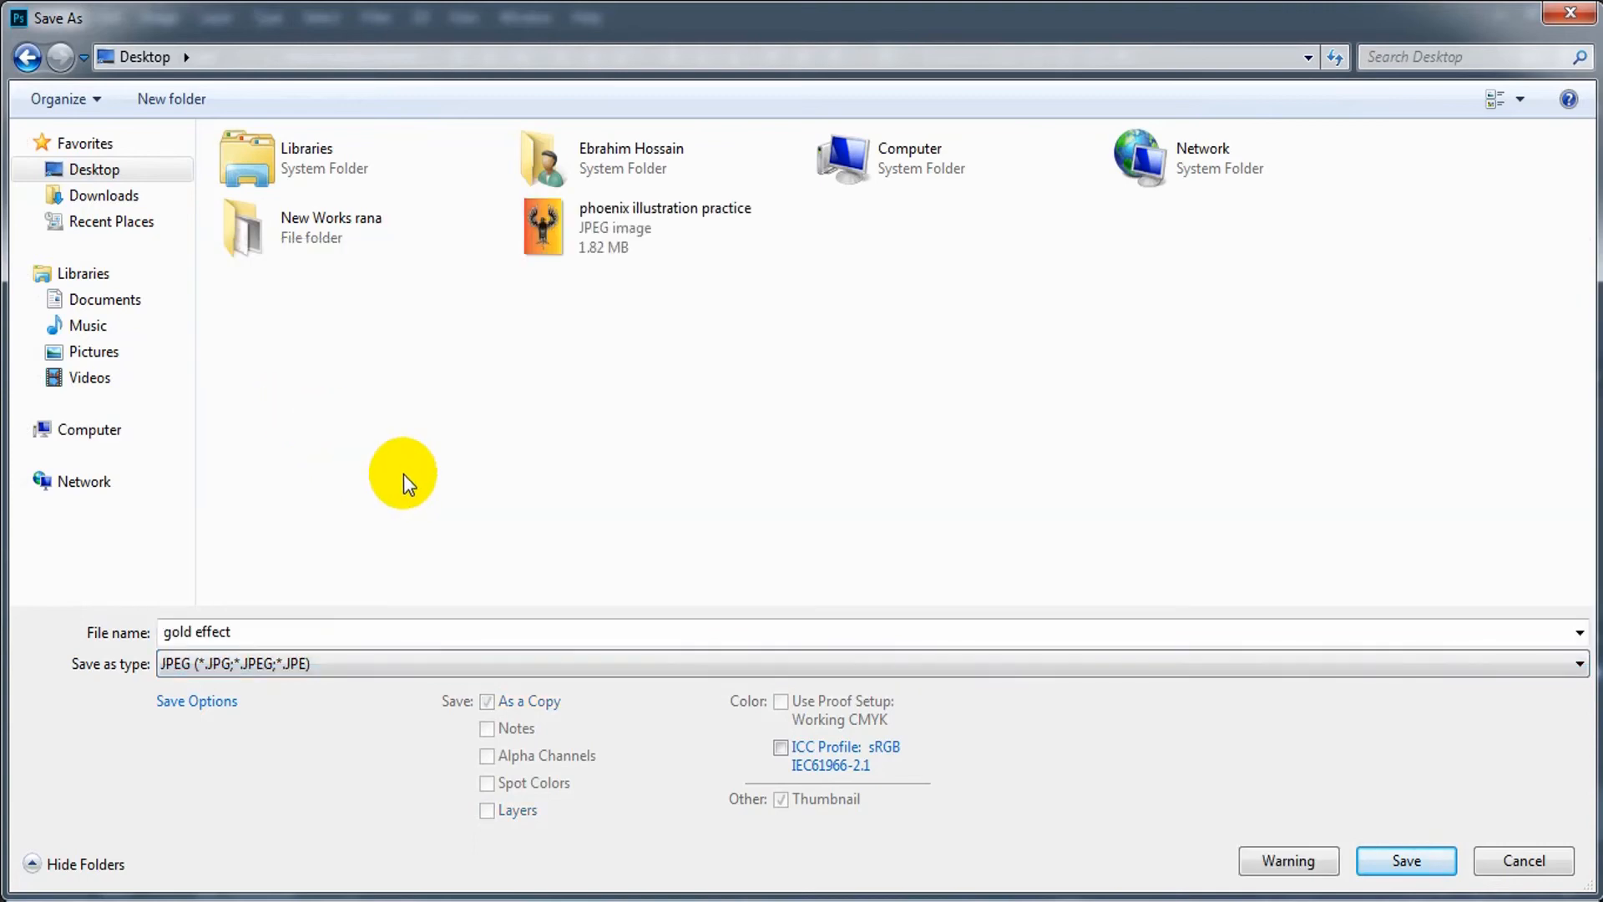
click(1401, 860)
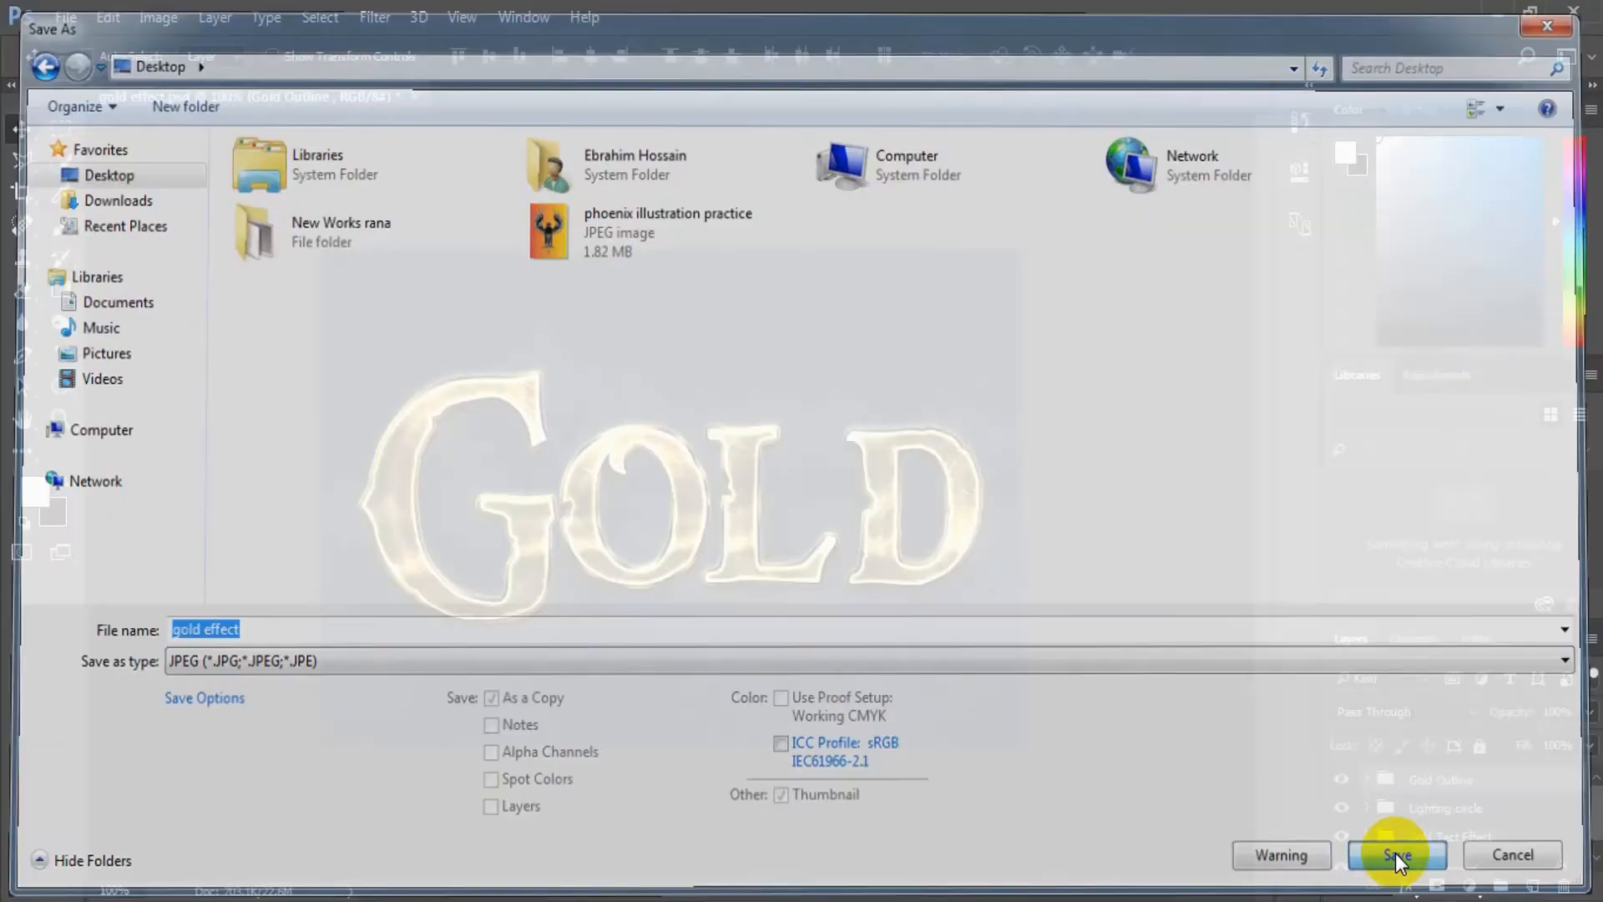
click(935, 234)
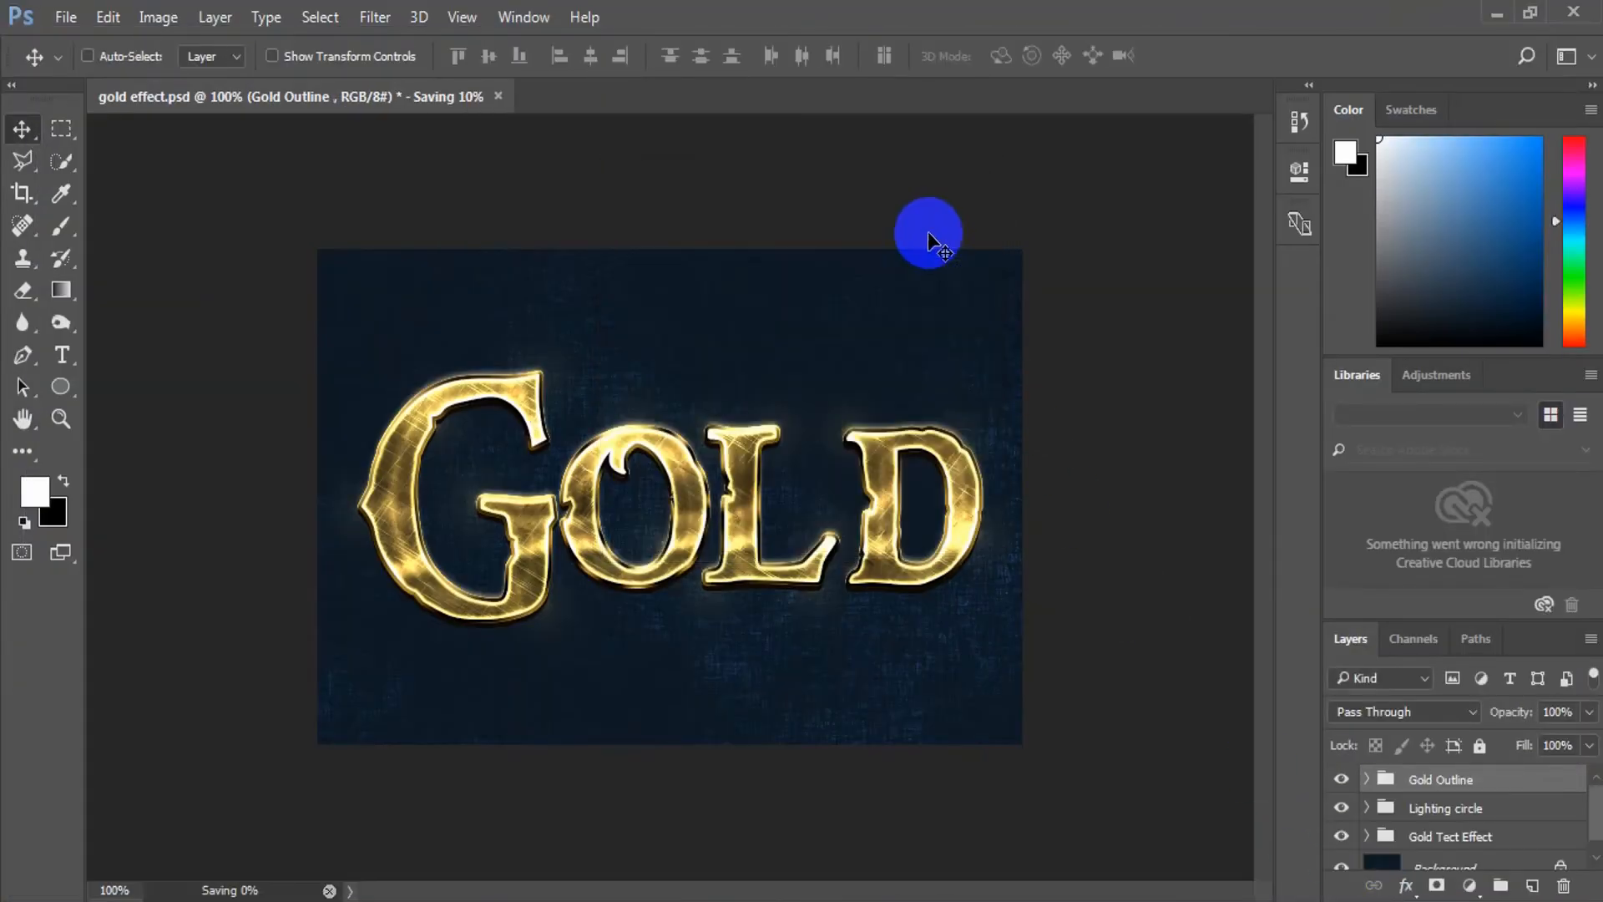